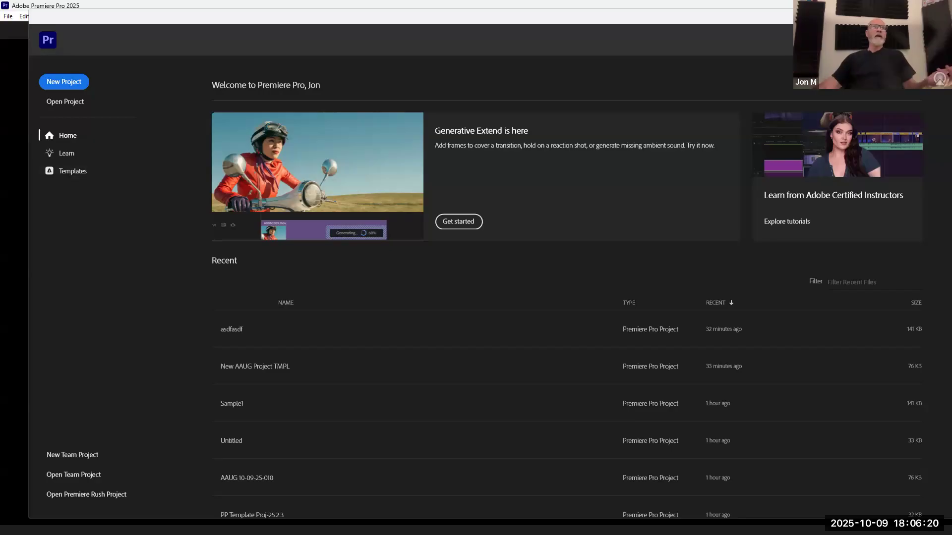
Look at the Adobe Express templates offered on the home screen and close them
{"action": "left_click", "coordinate": [78, 171]}
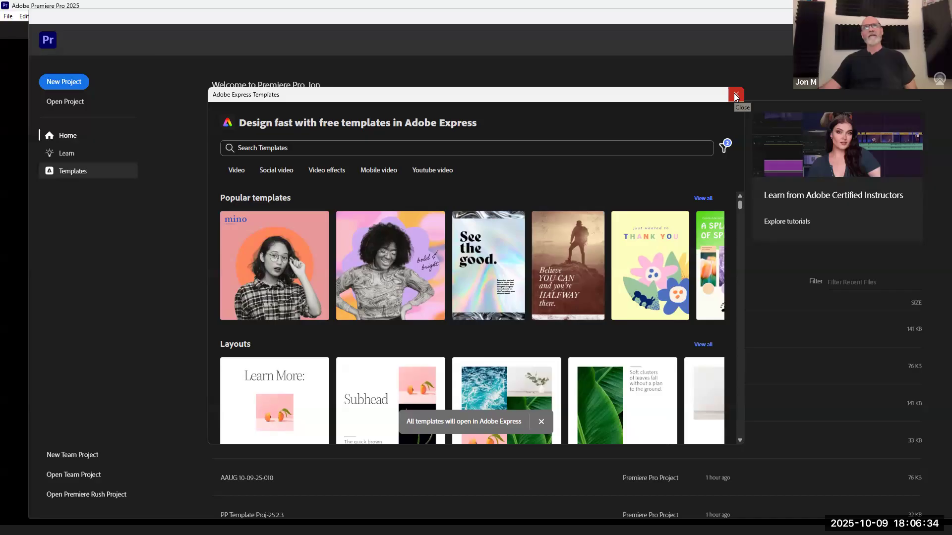
{"action": "key", "text": "Escape"}
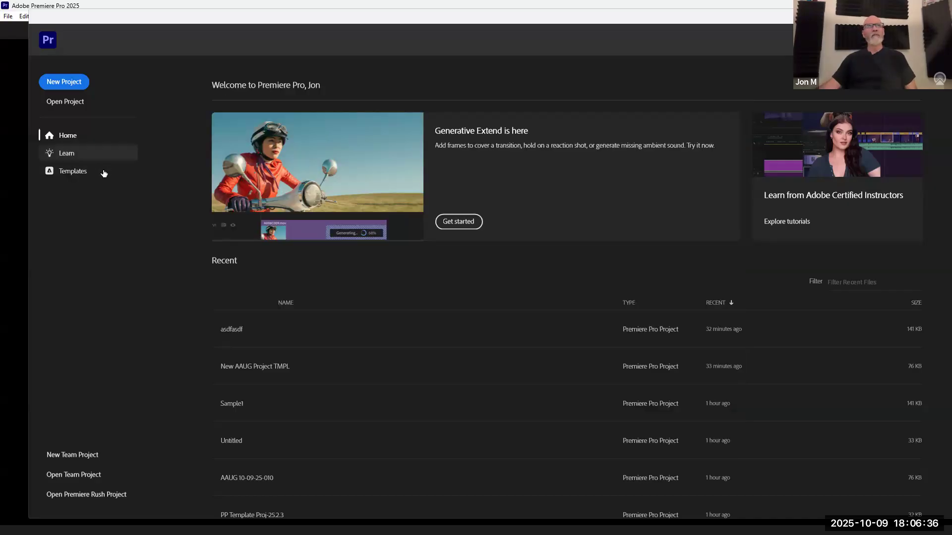
{"action": "left_click", "coordinate": [73, 172]}
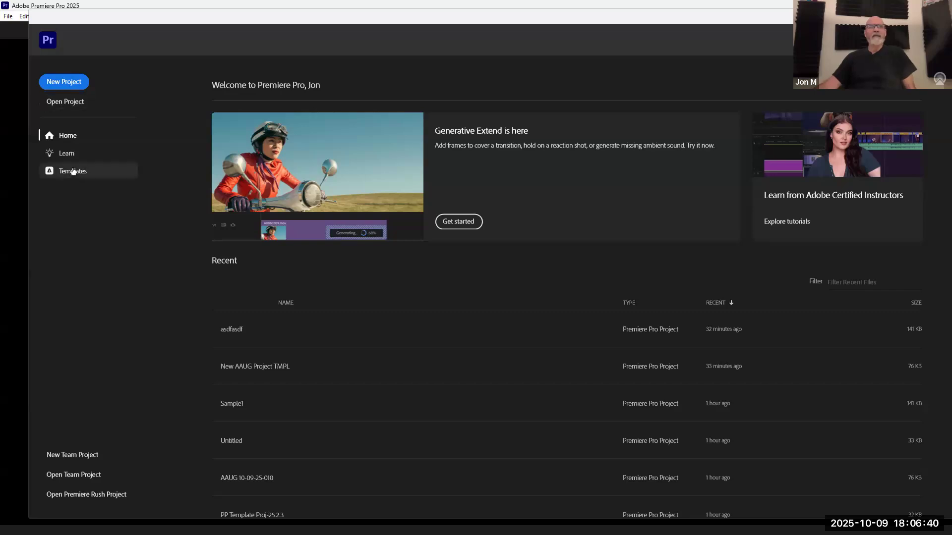
Create a new project named ASDasdaSDasd from the Social Media Template Project template, accepting the font substitution
{"action": "left_click", "coordinate": [72, 87]}
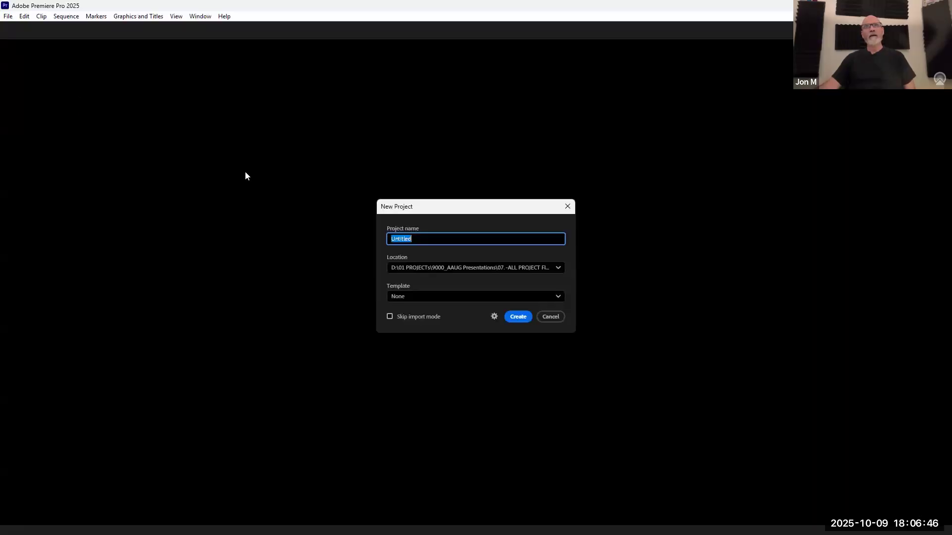
{"action": "left_click", "coordinate": [419, 297]}
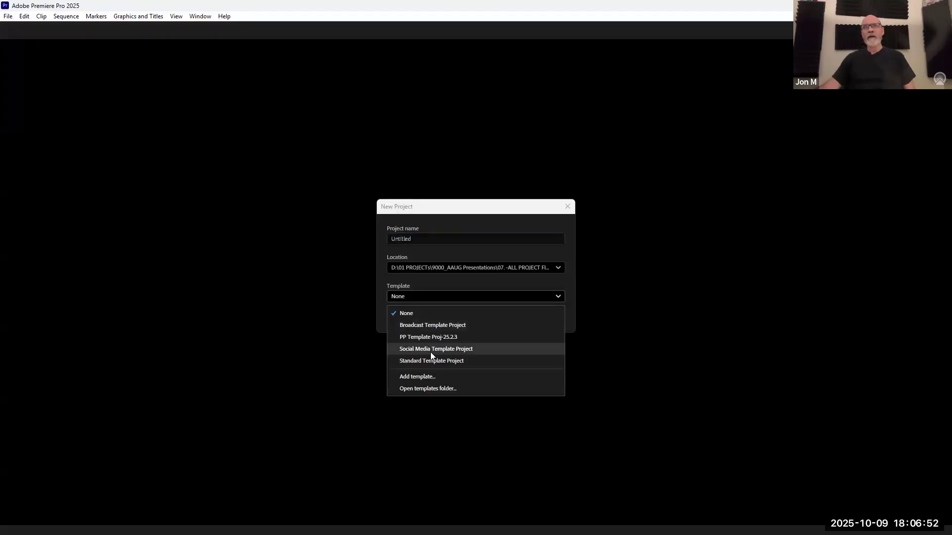
{"action": "left_click", "coordinate": [432, 350]}
{"action": "left_click", "coordinate": [525, 318]}
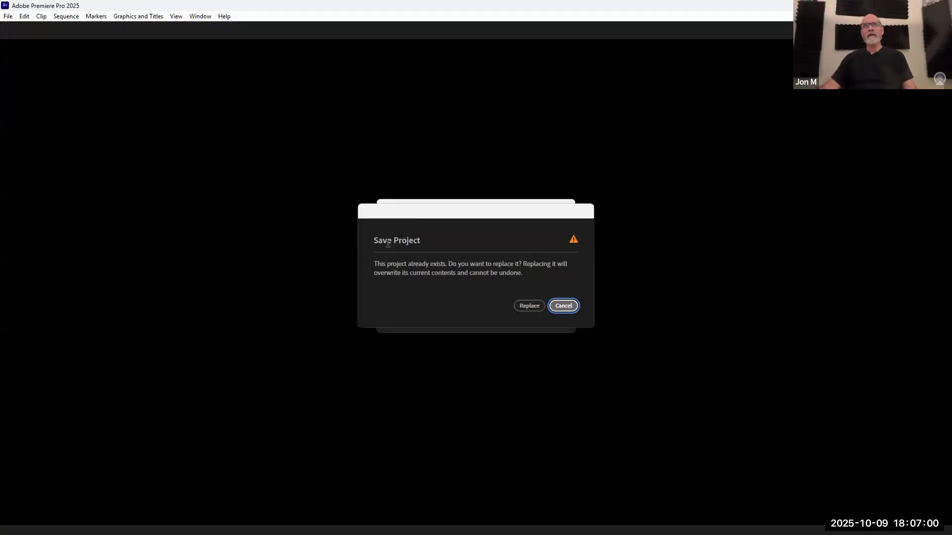
{"action": "key", "text": "Escape"}
{"action": "left_click", "coordinate": [518, 317]}
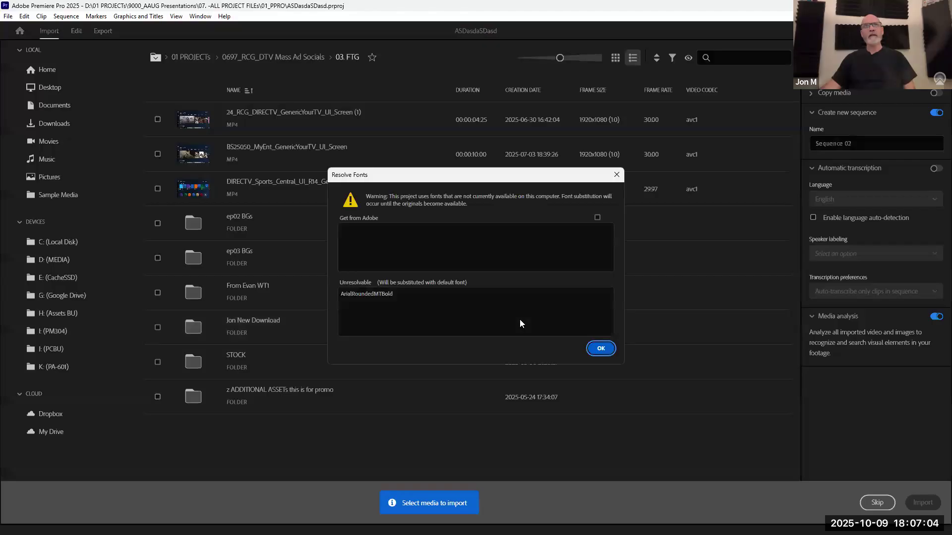
{"action": "key", "text": "Return"}
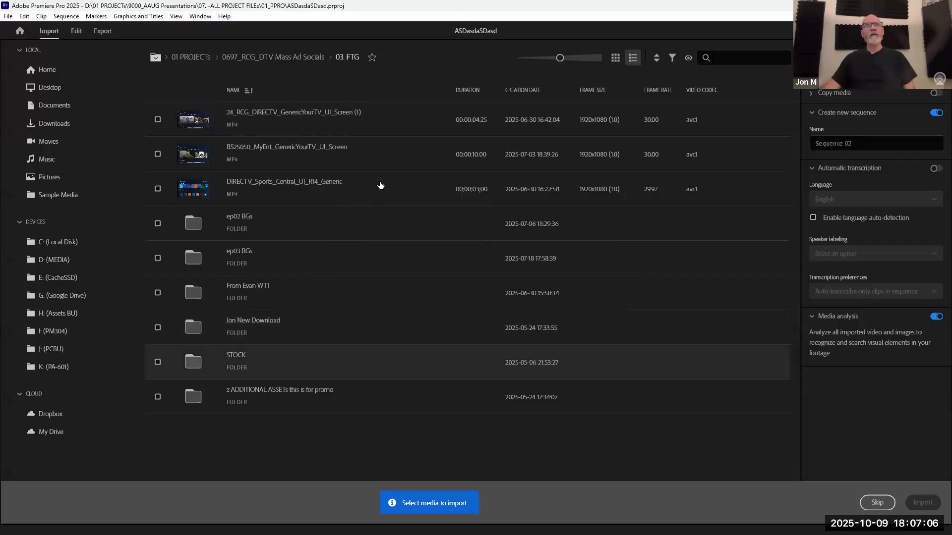
Skip the media import and open the Instagram Reel vertical, YouTube Ad horizontal 16:9 and X square 1:1 sequences to inspect their layouts
{"action": "left_click", "coordinate": [76, 31]}
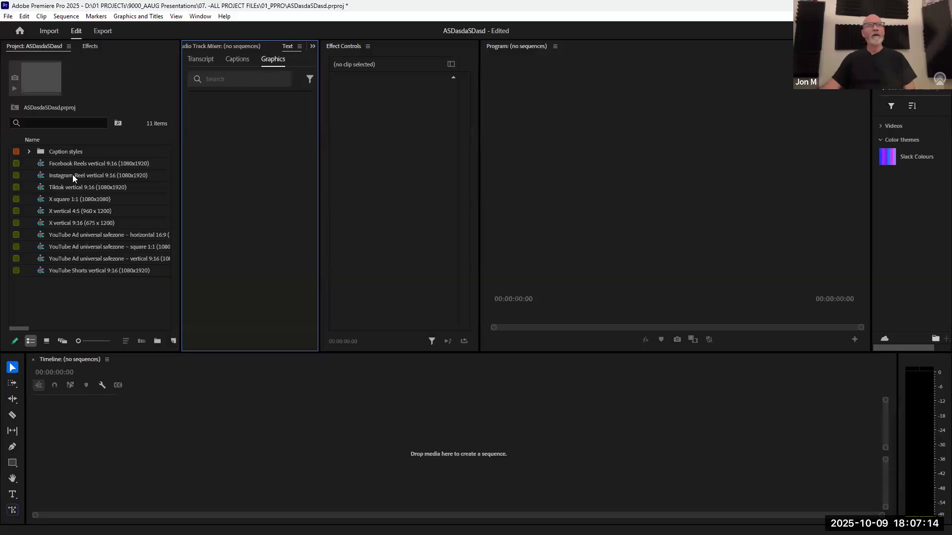
{"action": "left_click_drag", "start_coordinate": [99, 175], "coordinate": [309, 389]}
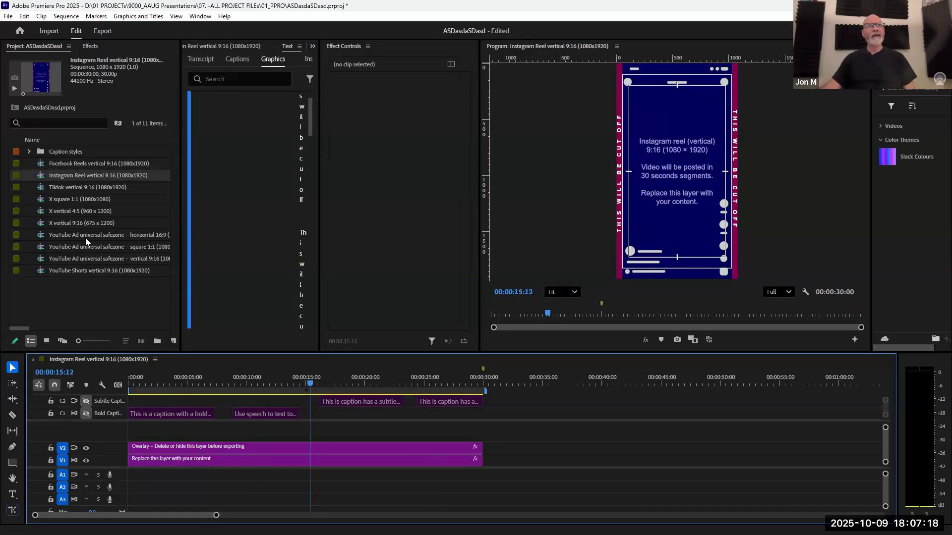
{"action": "double_click", "coordinate": [85, 236]}
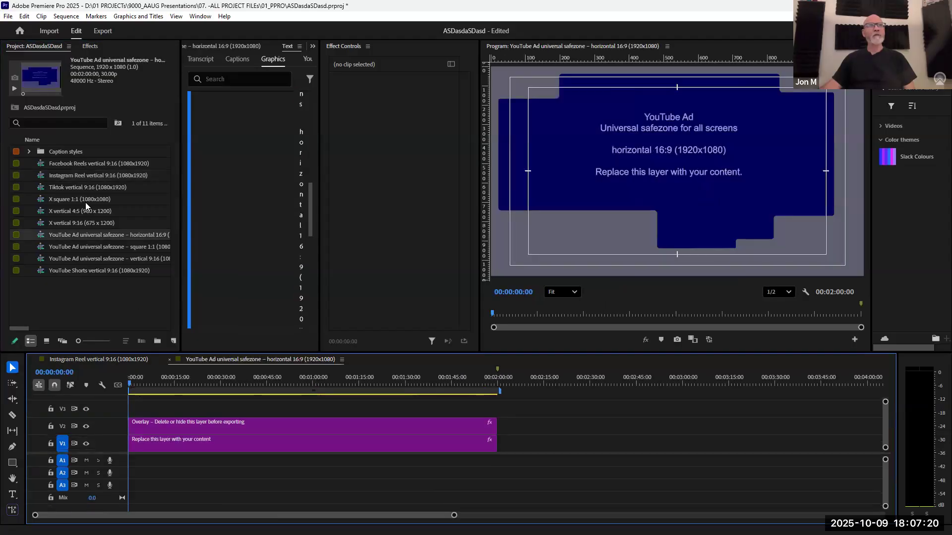
{"action": "double_click", "coordinate": [85, 200]}
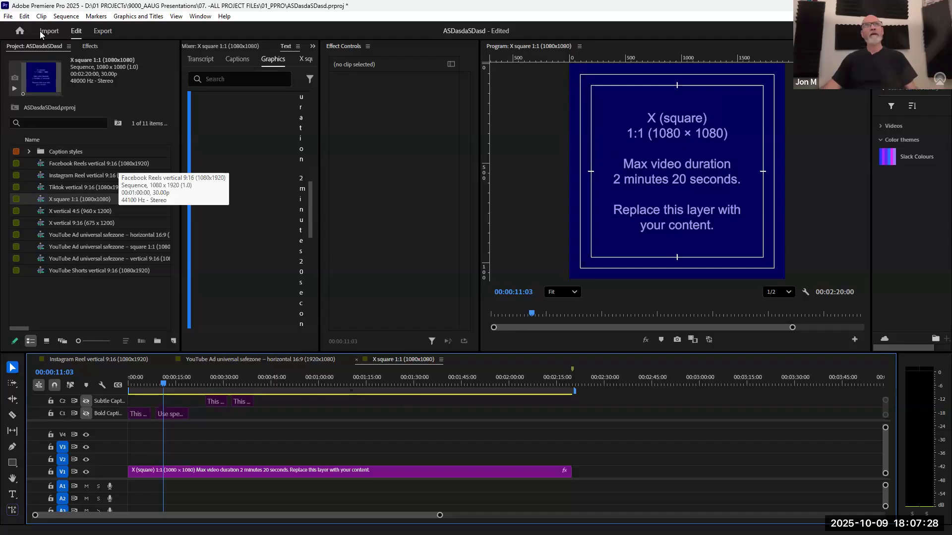
Close all open projects and open the recent project New AAUG Project TMPL
{"action": "left_click", "coordinate": [9, 17]}
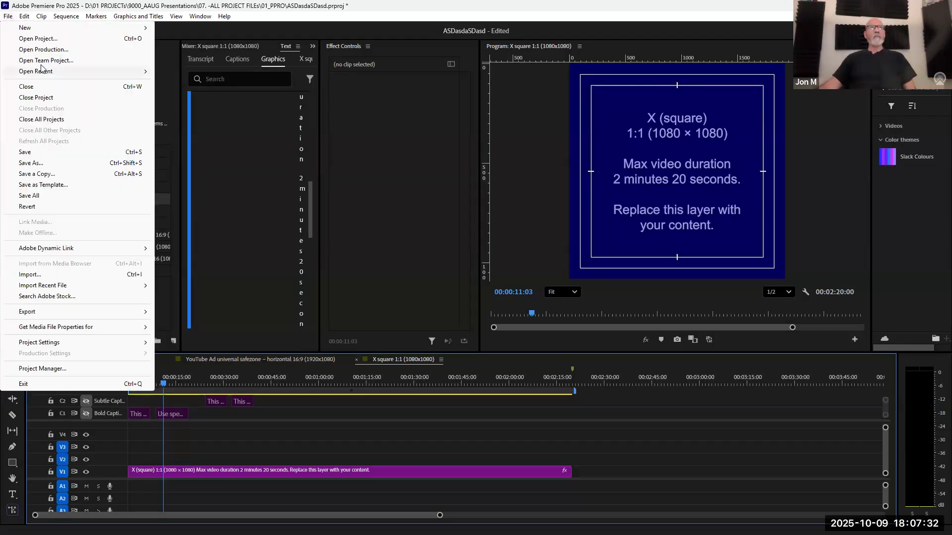
{"action": "left_click", "coordinate": [63, 119]}
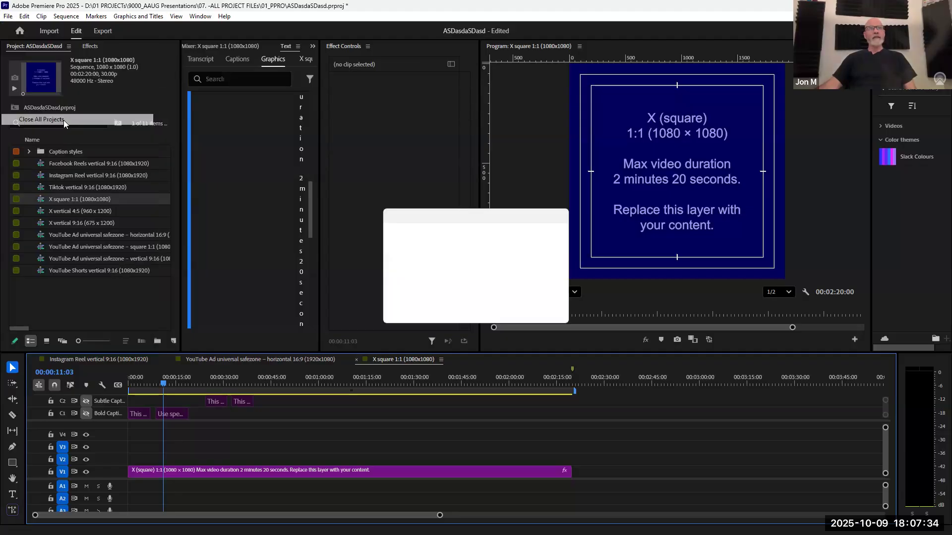
{"action": "left_click", "coordinate": [507, 302]}
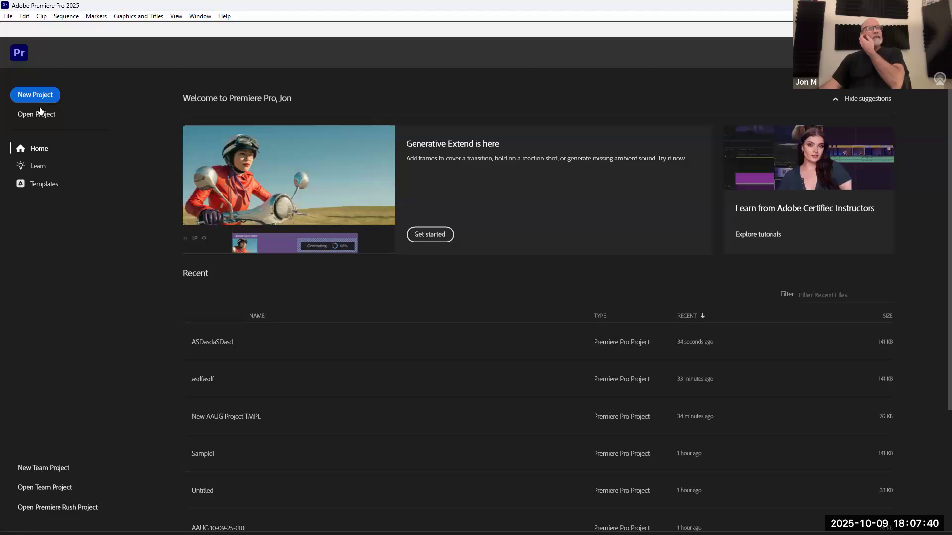
{"action": "left_click", "coordinate": [261, 419]}
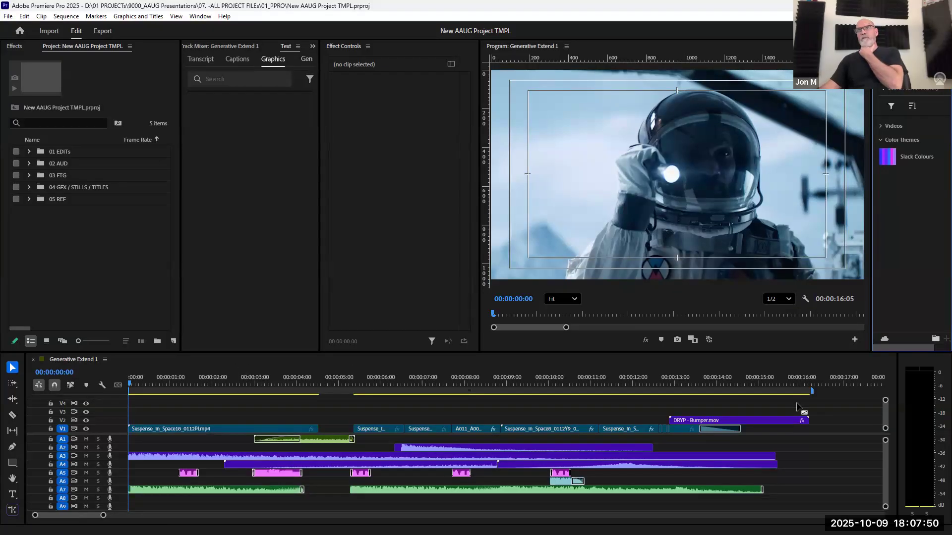
Play the Generative Extend 1 sequence from near its beginning through to the Dryp end card
{"action": "left_click", "coordinate": [143, 386]}
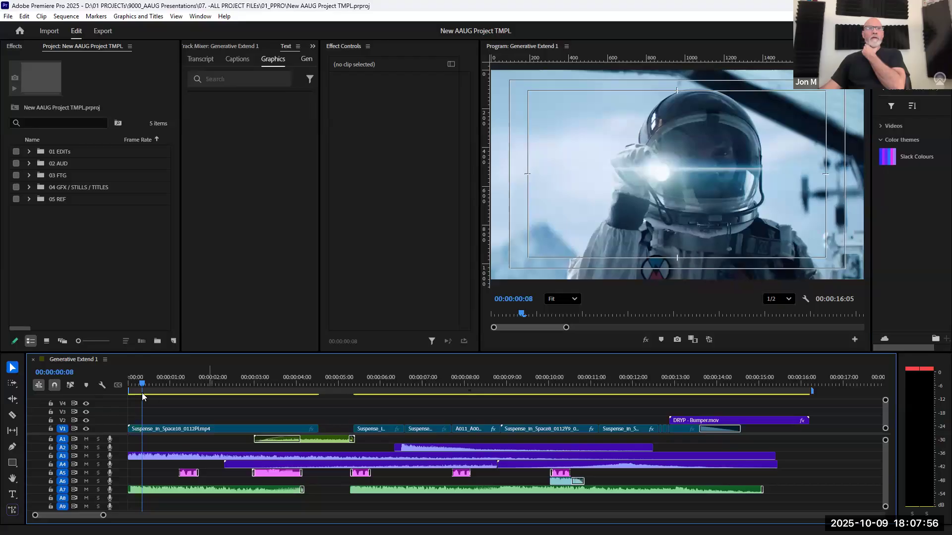
{"action": "key", "text": "Left"}
{"action": "key", "text": "space"}
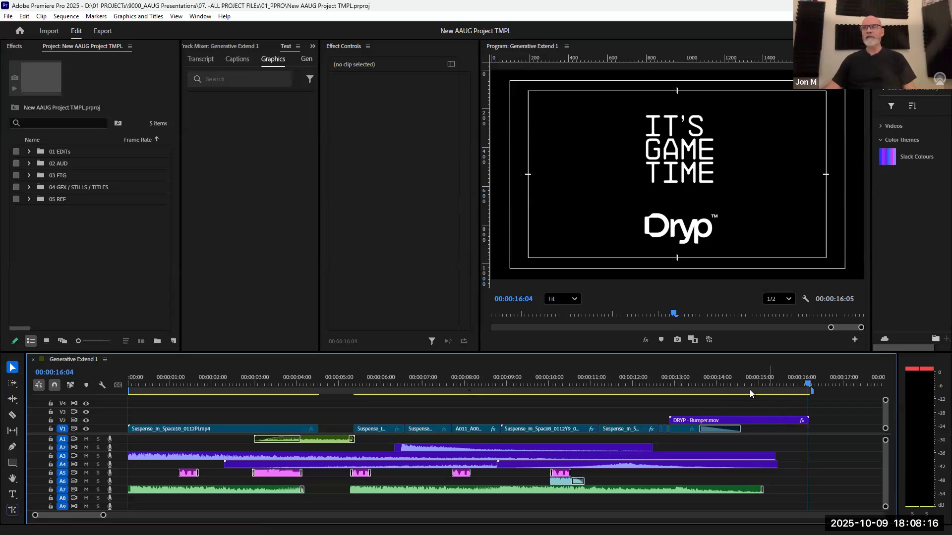
Scale the V1 astronaut clip at 00:00:10:09 up to 123
{"action": "left_click_drag", "start_coordinate": [631, 381], "coordinate": [564, 383]}
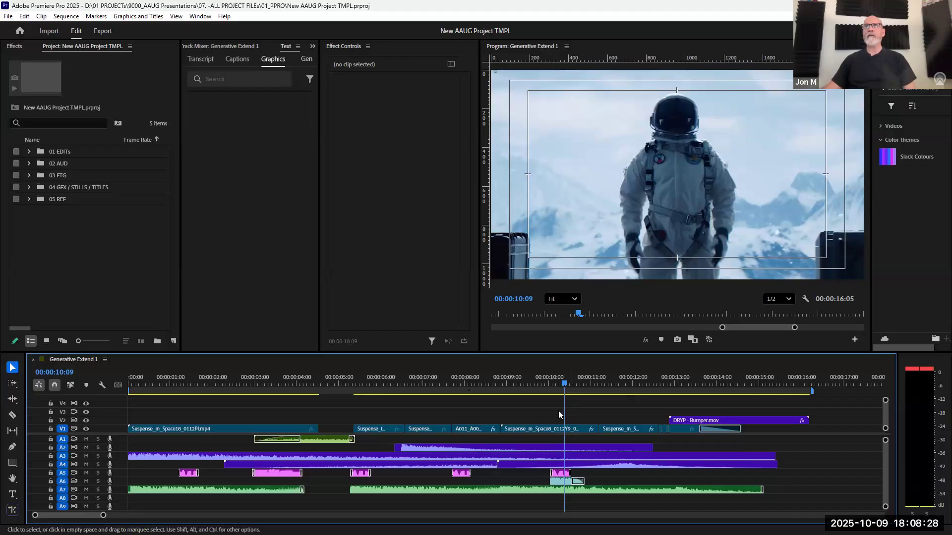
{"action": "key", "text": "d"}
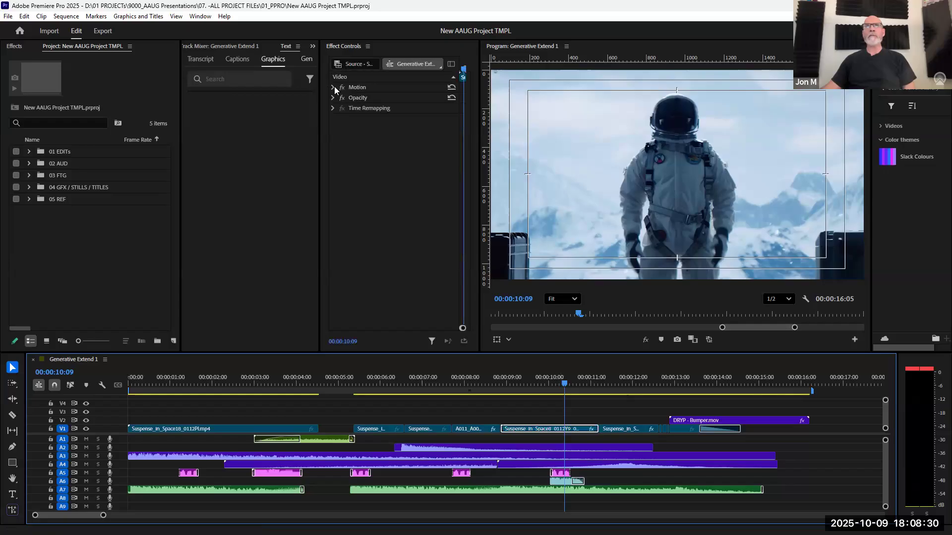
{"action": "left_click", "coordinate": [398, 109]}
{"action": "left_click_drag", "start_coordinate": [398, 111], "coordinate": [441, 98]}
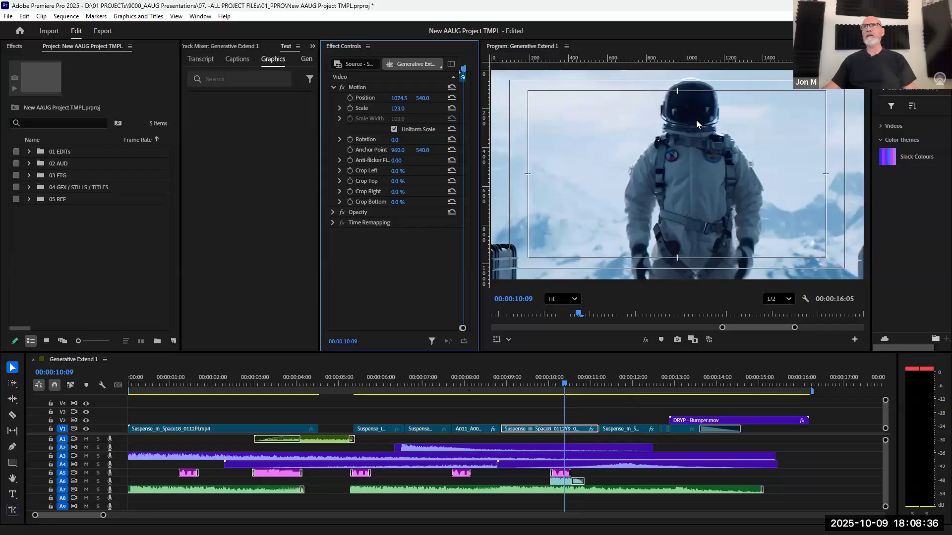
Reframe the enlarged astronaut clip by setting its position to 998.5, 629.0
{"action": "left_click_drag", "start_coordinate": [397, 97], "coordinate": [427, 97]}
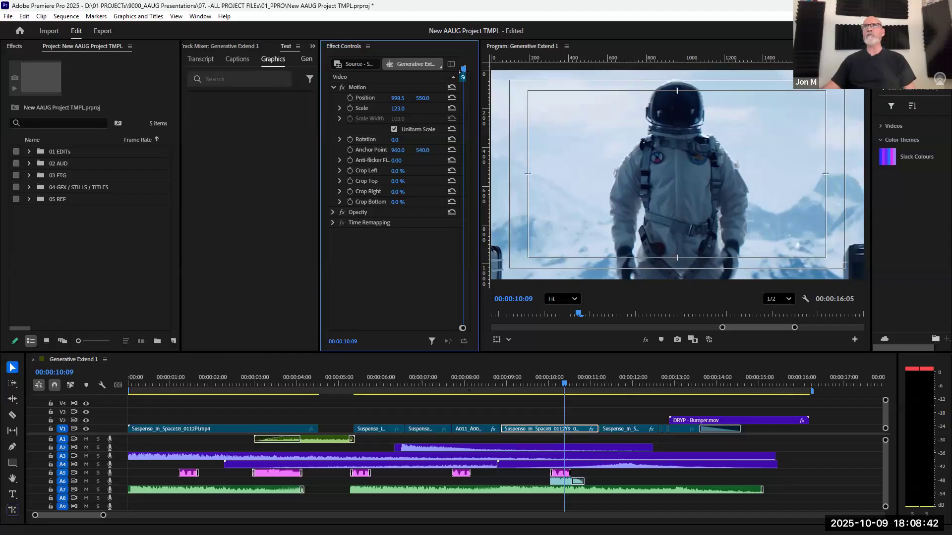
{"action": "key", "text": "Down"}
{"action": "key", "text": "Down"}
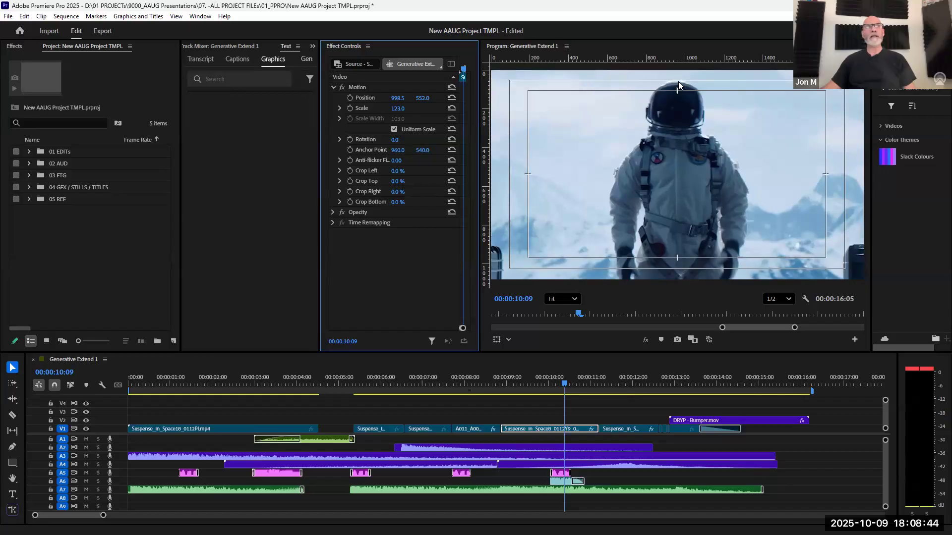
{"action": "key", "text": "Down"}
{"action": "key", "text": "Down"}
{"action": "left_click_drag", "start_coordinate": [424, 98], "coordinate": [463, 98]}
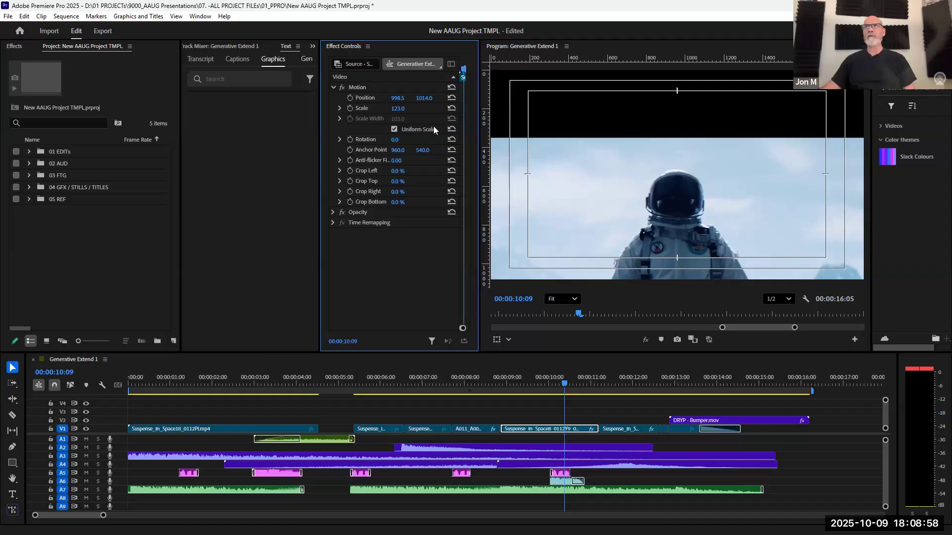
{"action": "left_click_drag", "start_coordinate": [423, 98], "coordinate": [233, 98]}
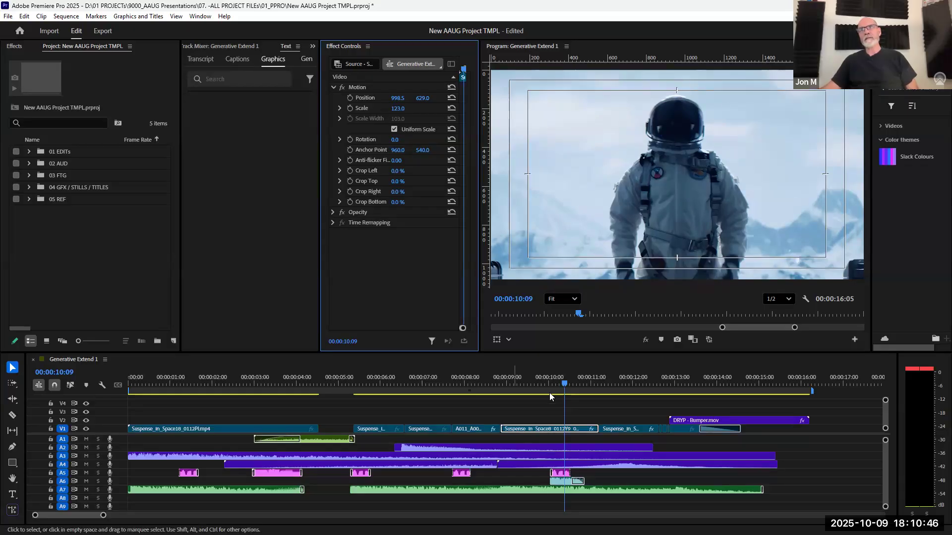
Preview the sequence from 00:00:08:14 and park the playhead at 00:00:07:17, on the cut before the A011 clip
{"action": "left_click", "coordinate": [495, 383]}
{"action": "left_click", "coordinate": [487, 383]}
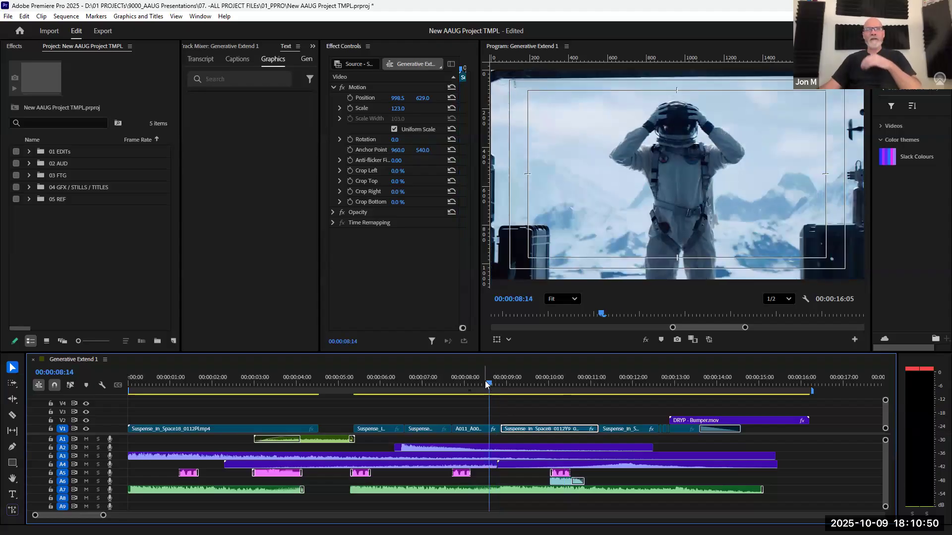
{"action": "key", "text": "space"}
{"action": "left_click_drag", "start_coordinate": [615, 390], "coordinate": [466, 435]}
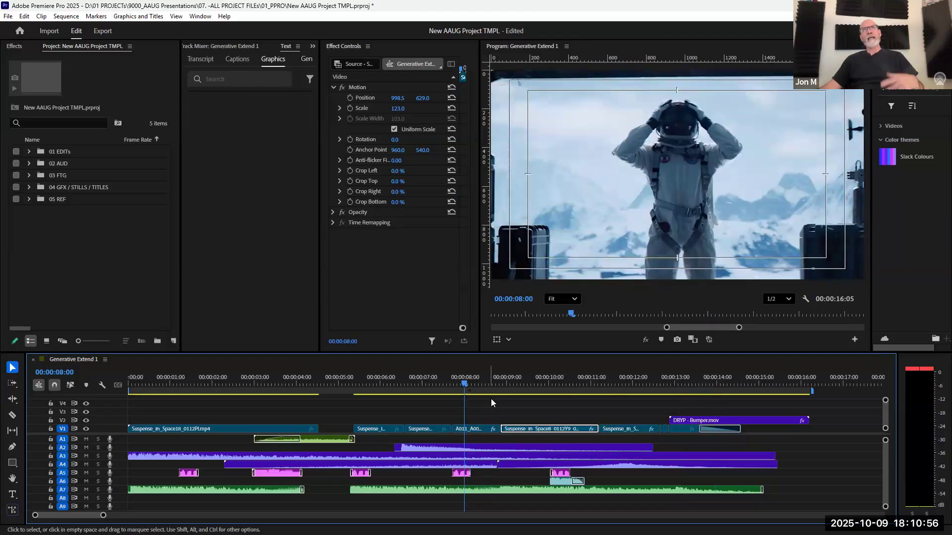
{"action": "left_click_drag", "start_coordinate": [459, 383], "coordinate": [452, 383]}
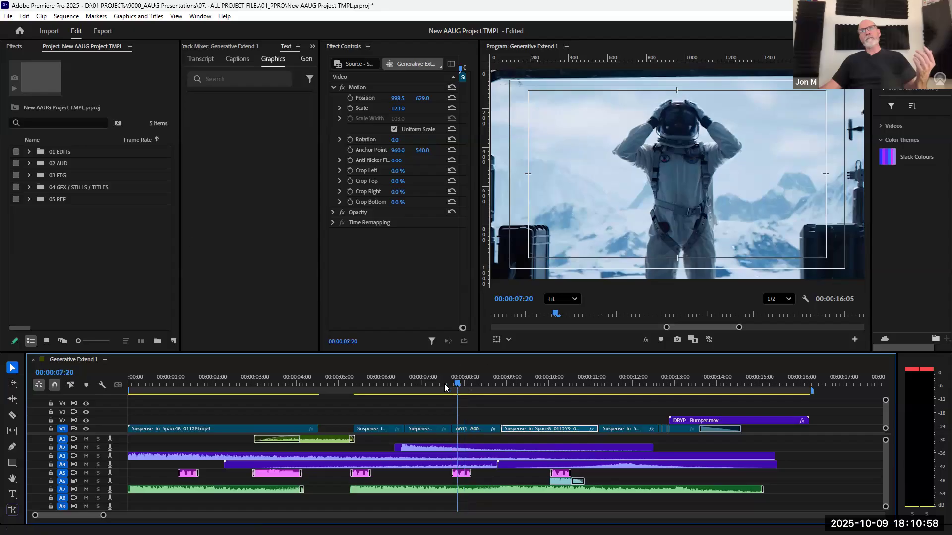
Apply the FI: Light Leak Impacts transition from Film Impact Lights & Blurs to the V1 cut at 00:00:07:17
{"action": "left_click", "coordinate": [11, 46]}
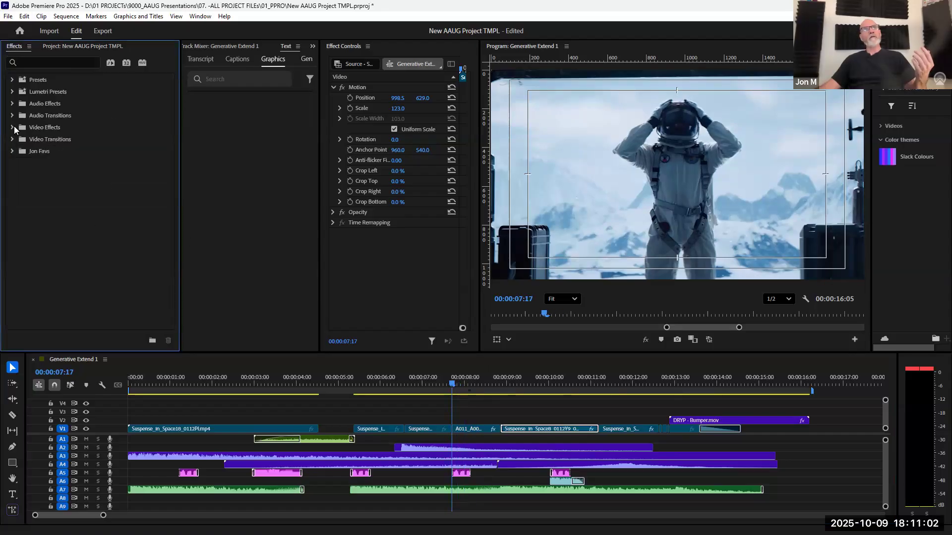
{"action": "scroll", "coordinate": [48, 211], "scroll_direction": "down", "scroll_amount": 5}
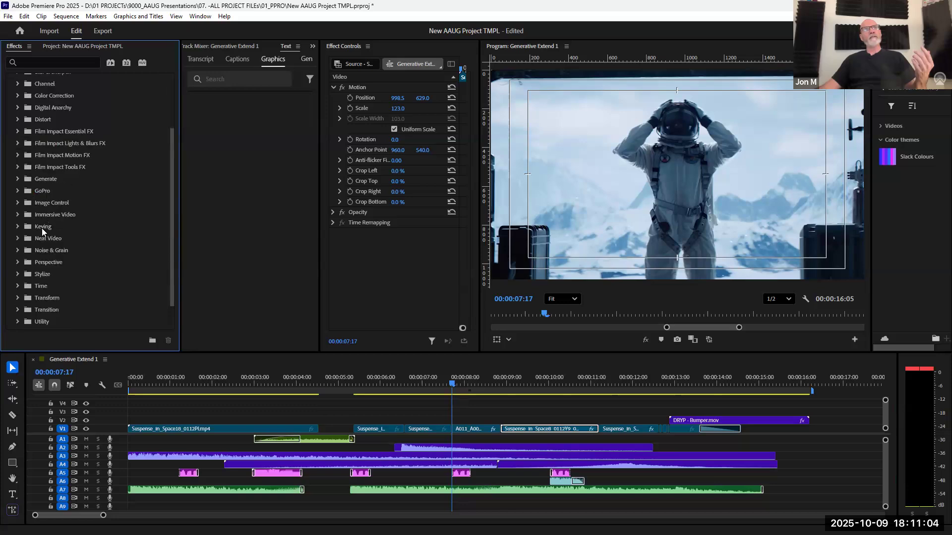
{"action": "left_click", "coordinate": [12, 312]}
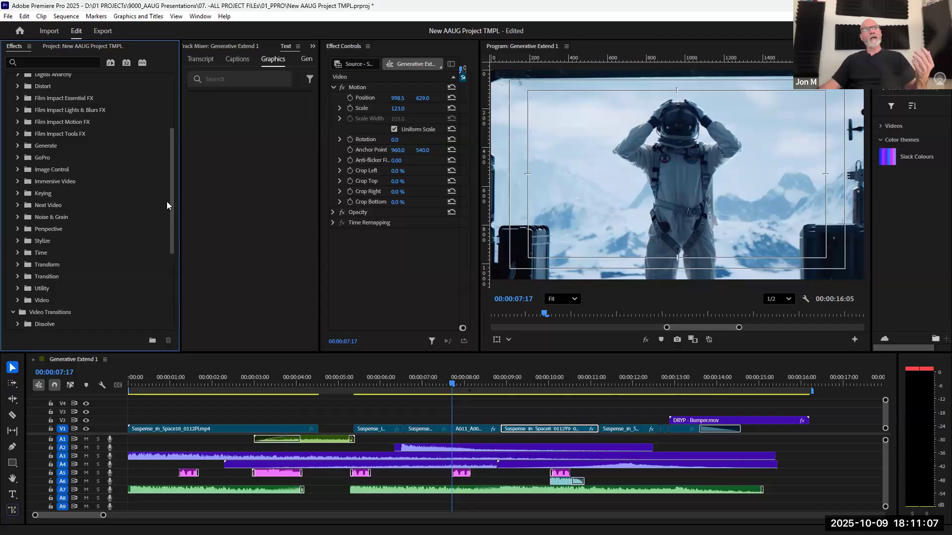
{"action": "left_click", "coordinate": [172, 304]}
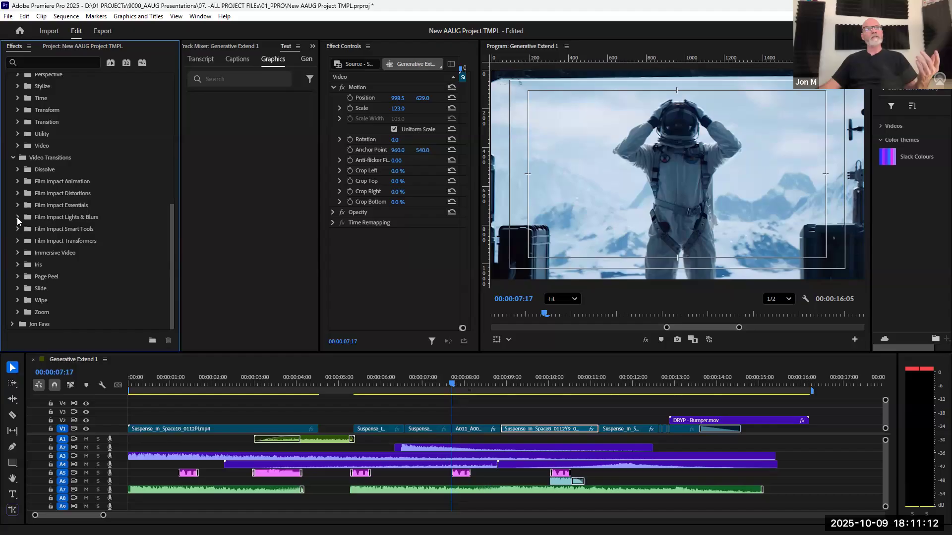
{"action": "left_click", "coordinate": [17, 217]}
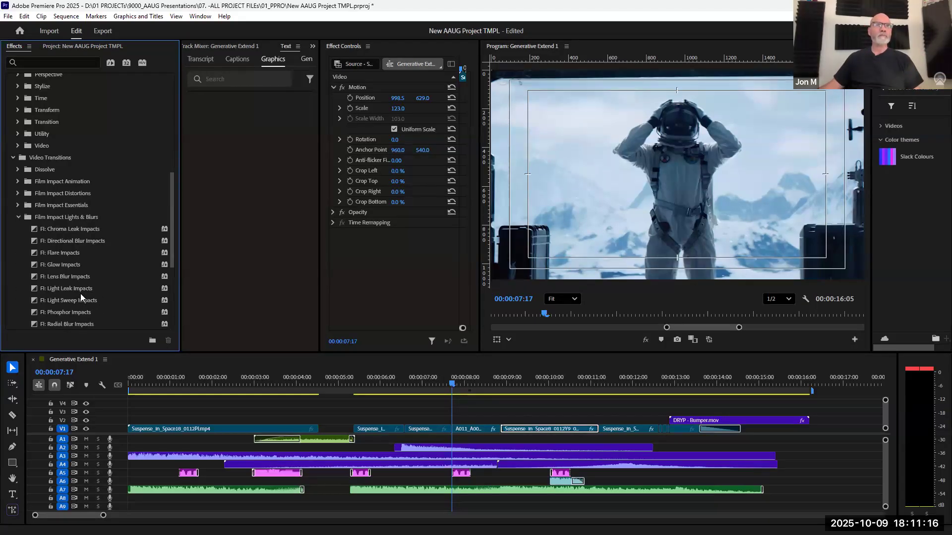
{"action": "left_click", "coordinate": [74, 290]}
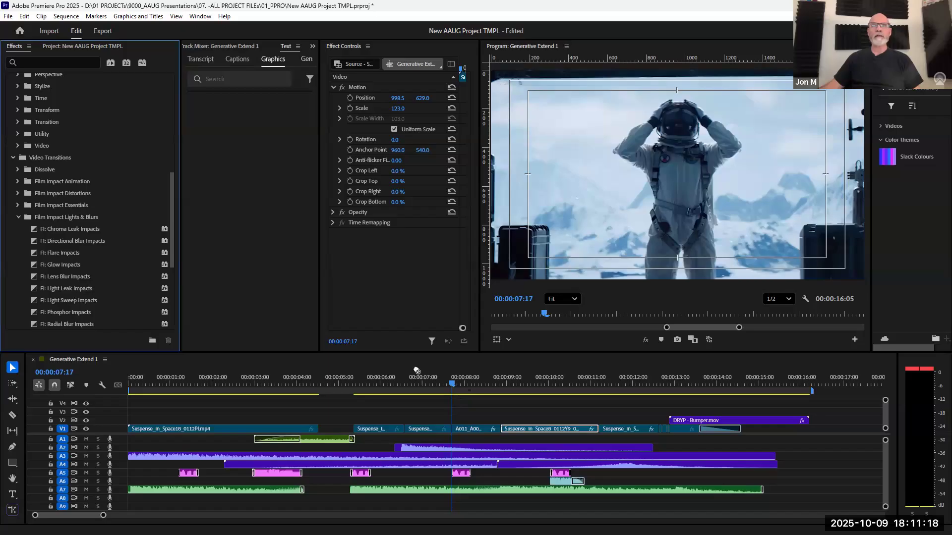
{"action": "left_click_drag", "start_coordinate": [448, 406], "coordinate": [450, 431]}
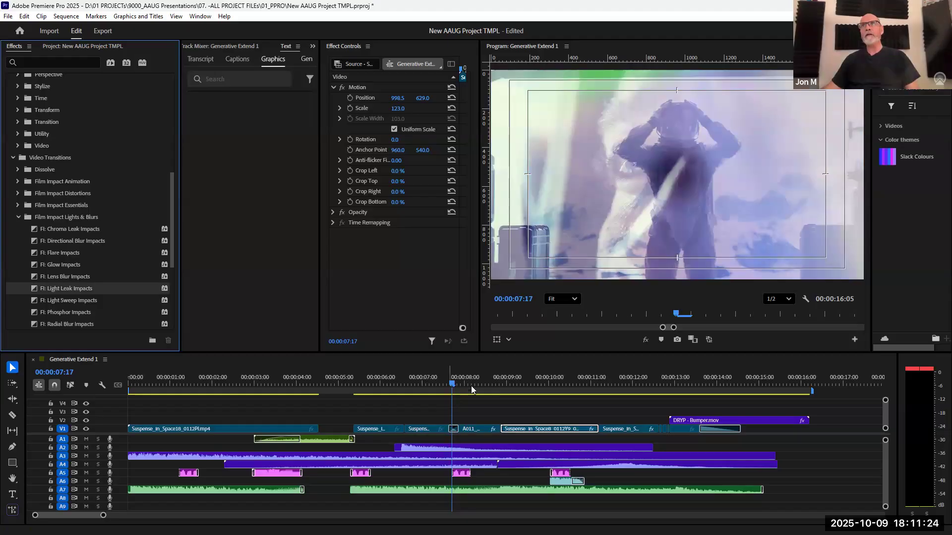
Preview the Light Leak transition on the V1 cut and select it with the playhead at 00:00:07:18
{"action": "key", "text": "="}
{"action": "left_click", "coordinate": [479, 386]}
{"action": "left_click_drag", "start_coordinate": [473, 386], "coordinate": [571, 382]}
{"action": "key", "text": "space"}
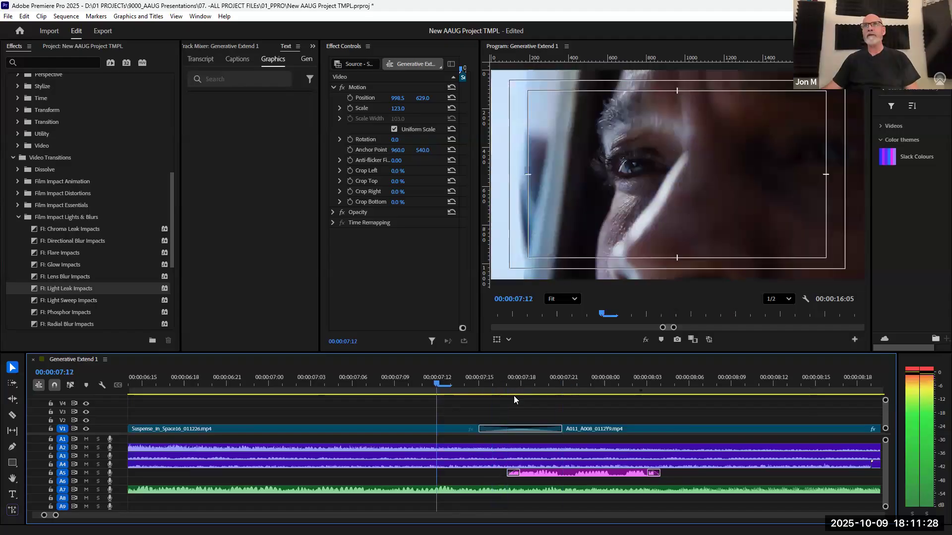
{"action": "key", "text": "space"}
{"action": "key", "text": "Right"}
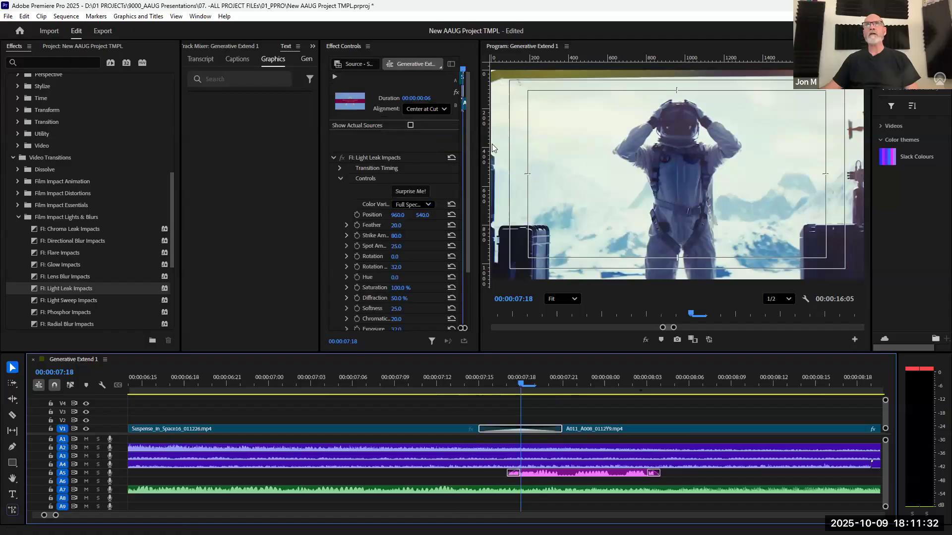
Widen the Effect Controls area on both sides to show the Light Leak transition's full controls
{"action": "left_click_drag", "start_coordinate": [480, 147], "coordinate": [572, 144]}
{"action": "left_click_drag", "start_coordinate": [320, 198], "coordinate": [277, 199]}
{"action": "scroll", "coordinate": [340, 195], "scroll_direction": "down", "scroll_amount": 3}
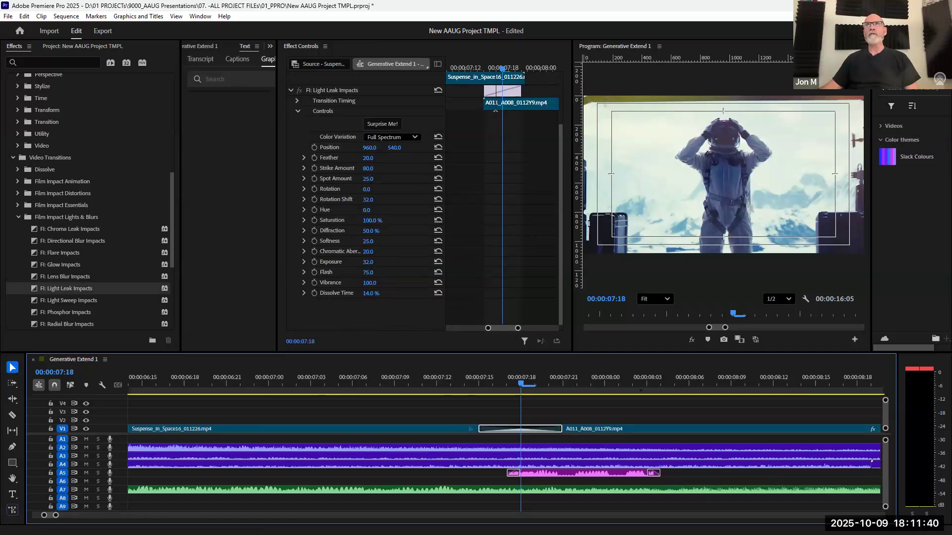
Set the Light Leak's Strike Amount to 65, Rotation Shift to 185, Diffraction to 100%, Exposure to 76 and Flash to 100
{"action": "left_click_drag", "start_coordinate": [368, 168], "coordinate": [444, 199]}
{"action": "left_click_drag", "start_coordinate": [368, 231], "coordinate": [392, 230]}
{"action": "left_click_drag", "start_coordinate": [367, 274], "coordinate": [389, 262]}
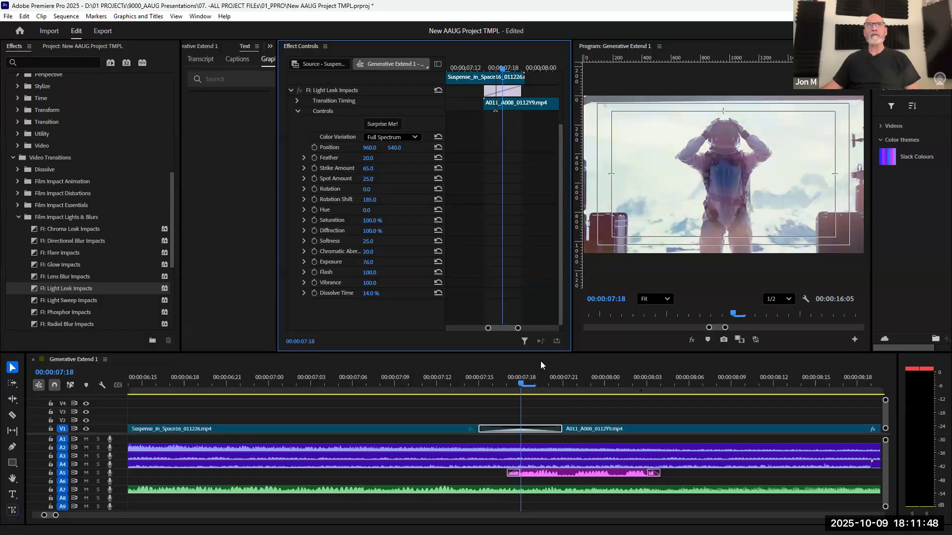
Set the Light Leak's Rotation Shift to -38 and scrub through the transition, ending at 00:00:07:17
{"action": "left_click_drag", "start_coordinate": [535, 386], "coordinate": [506, 383]}
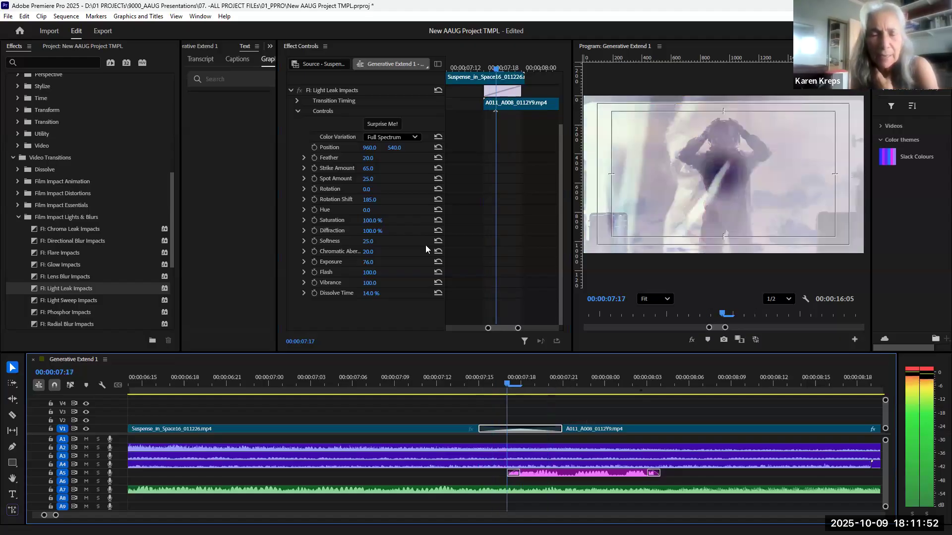
{"action": "mouse_move", "coordinate": [366, 202]}
{"action": "left_mouse_down"}
{"action": "mouse_move", "coordinate": [476, 202]}
{"action": "mouse_move", "coordinate": [379, 204]}
{"action": "left_mouse_up"}
{"action": "left_click", "coordinate": [482, 389]}
{"action": "left_click_drag", "start_coordinate": [488, 384], "coordinate": [511, 385]}
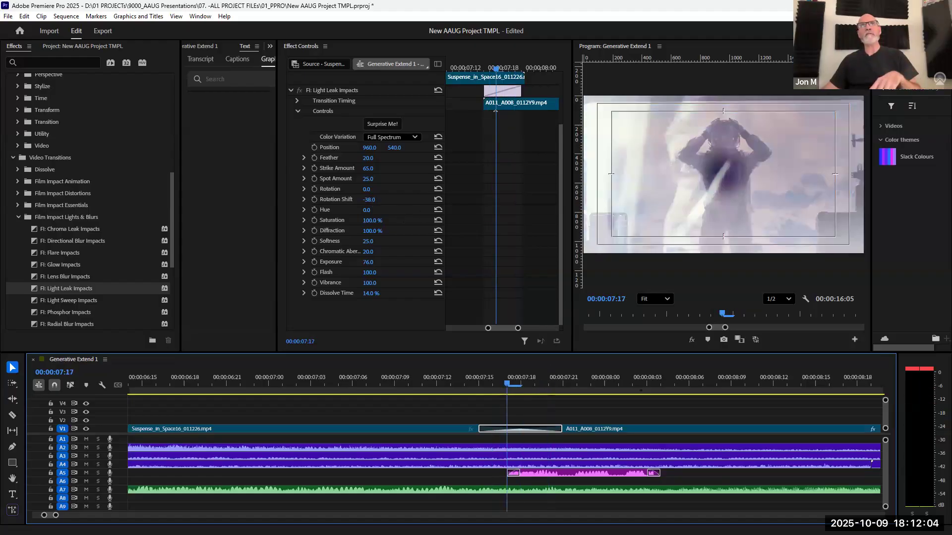
Change the Light Leak's Rotation and animate it with two keyframes across the transition
{"action": "left_click_drag", "start_coordinate": [366, 189], "coordinate": [337, 188]}
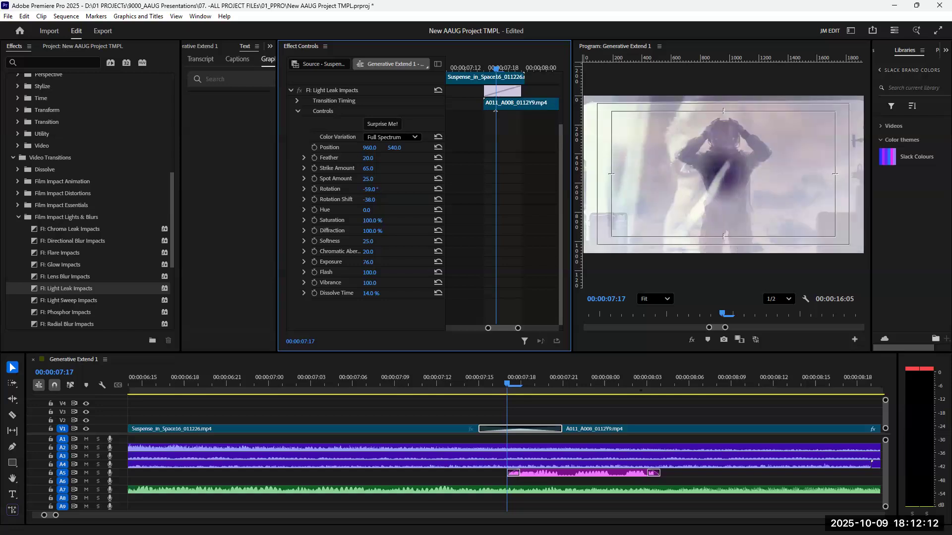
{"action": "left_click_drag", "start_coordinate": [364, 190], "coordinate": [496, 190]}
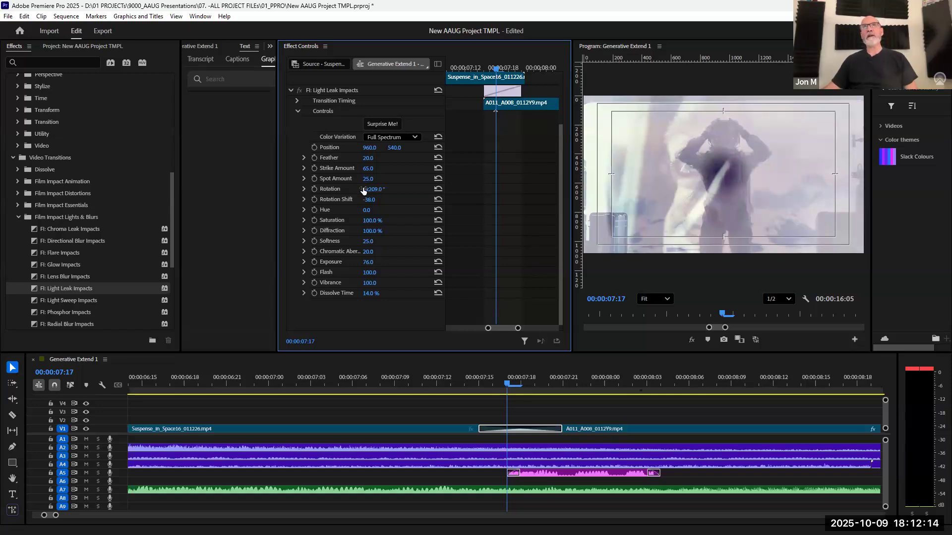
{"action": "left_click", "coordinate": [314, 189]}
{"action": "left_click_drag", "start_coordinate": [373, 189], "coordinate": [522, 190]}
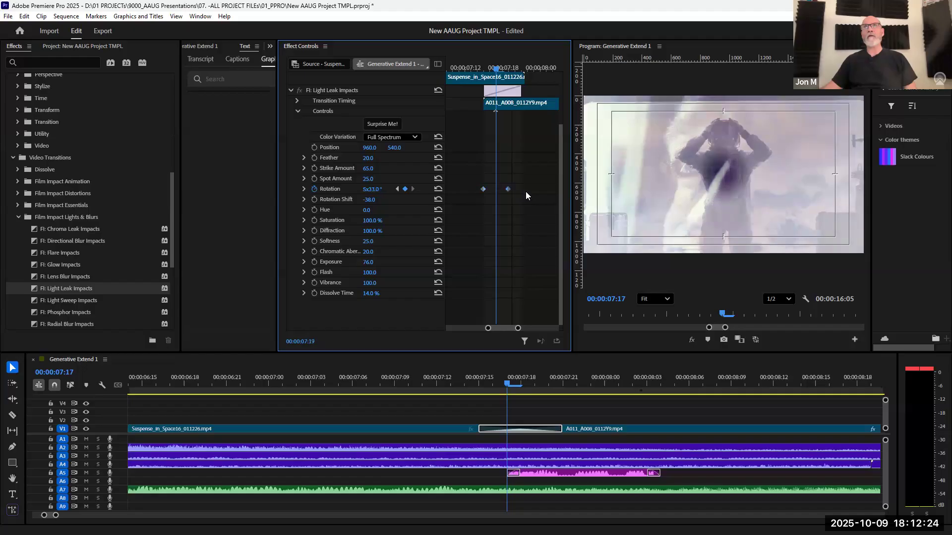
Scrub through the Light Leak transition and delete it from the V1 cut at 00:00:07:17
{"action": "left_click", "coordinate": [505, 385]}
{"action": "mouse_move", "coordinate": [524, 384]}
{"action": "left_mouse_down"}
{"action": "mouse_move", "coordinate": [448, 380]}
{"action": "mouse_move", "coordinate": [644, 383]}
{"action": "mouse_move", "coordinate": [506, 383]}
{"action": "left_mouse_up"}
{"action": "key", "text": "Delete"}
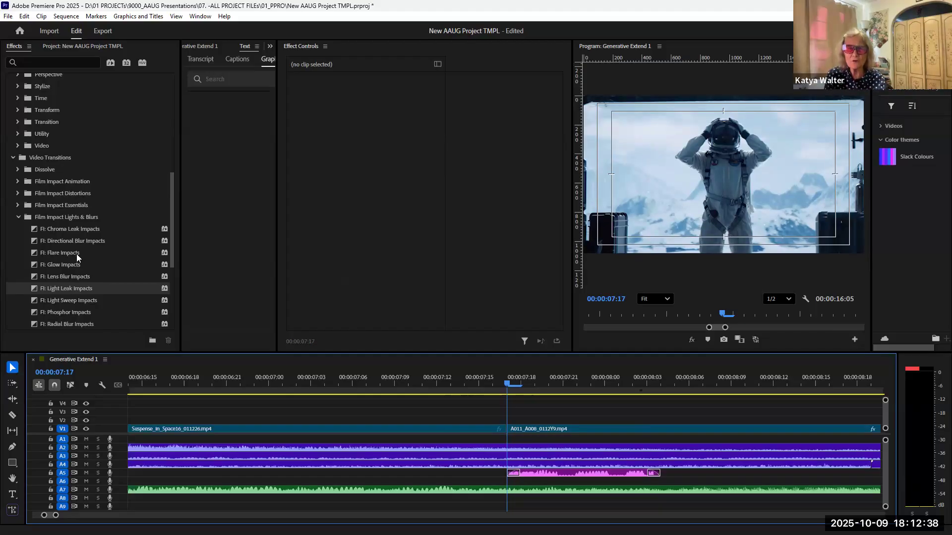
Apply FI: Pop Motion Impacts from Film Impact Animation to the V1 cut and examine it frame by frame
{"action": "left_click", "coordinate": [19, 181]}
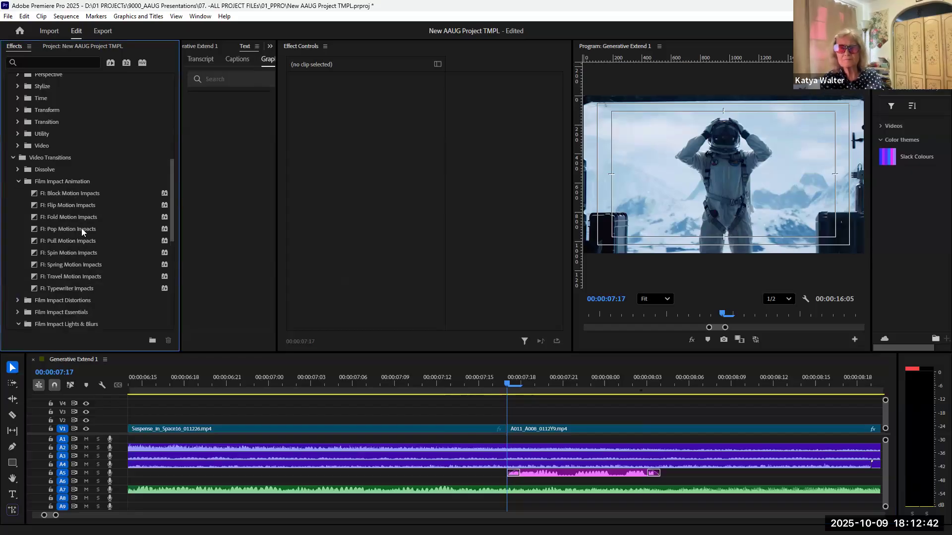
{"action": "left_click_drag", "start_coordinate": [73, 228], "coordinate": [507, 433]}
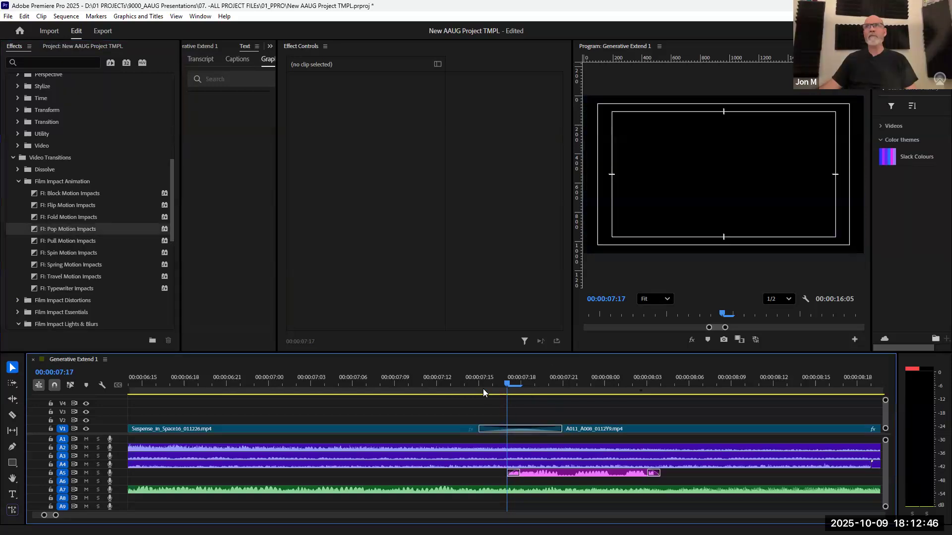
{"action": "key", "text": "Right"}
{"action": "key", "text": "Right"}
{"action": "key", "text": "Right"}
{"action": "key", "text": "Right"}
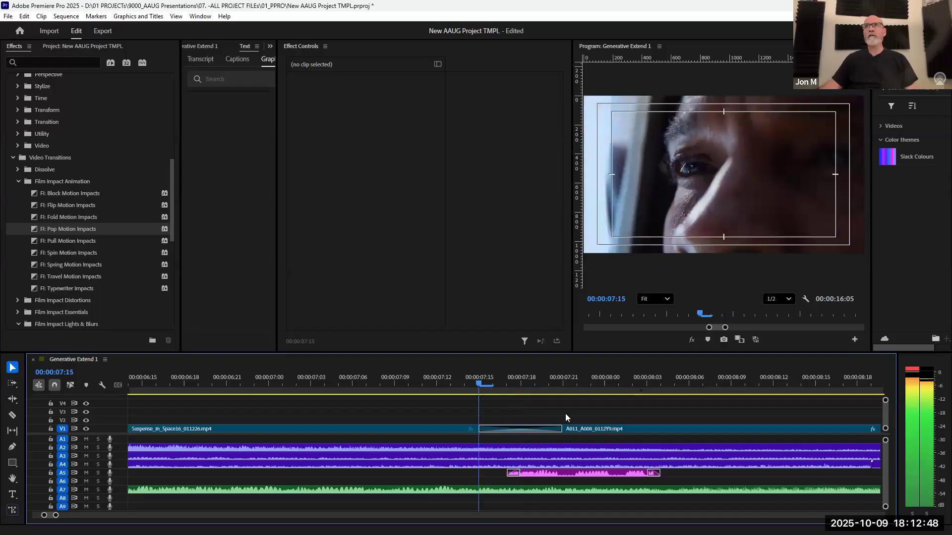
{"action": "key", "text": "Left"}
{"action": "key", "text": "Left"}
{"action": "key", "text": "Left"}
{"action": "key", "text": "Right"}
{"action": "key", "text": "Right"}
{"action": "key", "text": "Right"}
{"action": "key", "text": "Left"}
{"action": "key", "text": "Left"}
{"action": "key", "text": "Left"}
{"action": "key", "text": "Left"}
Randomize the Pop Motion transition with Surprise Me!, set its Amplitude to 100%, and scrub through the cut
{"action": "left_click", "coordinate": [511, 430]}
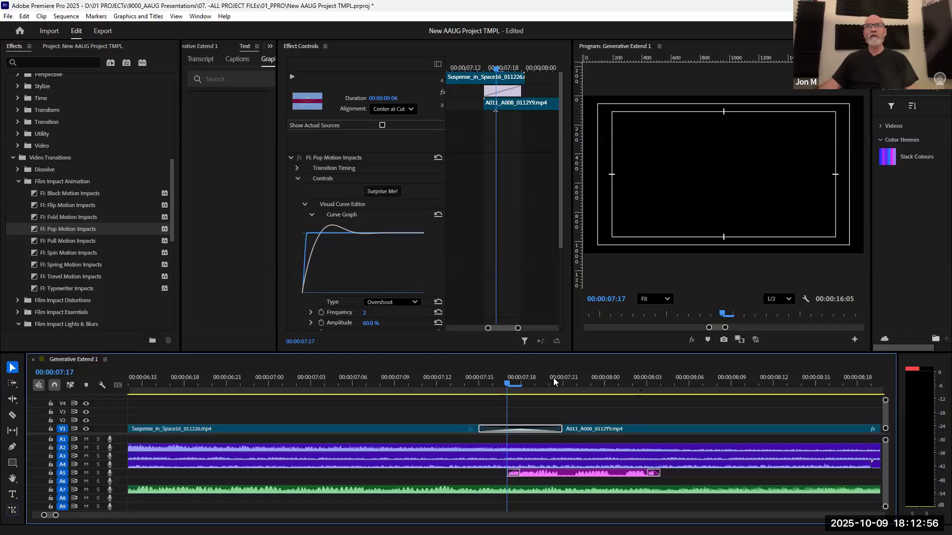
{"action": "left_click", "coordinate": [382, 191]}
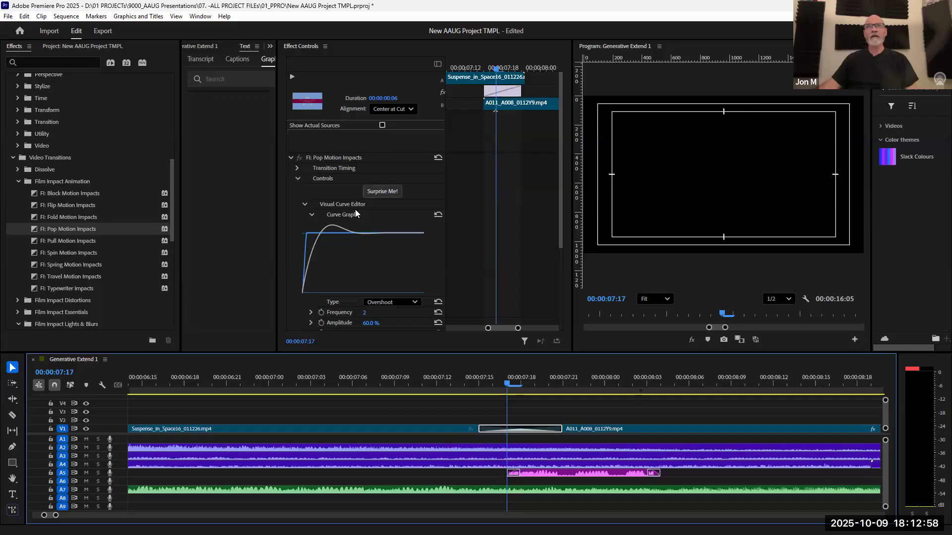
{"action": "scroll", "coordinate": [389, 255], "scroll_direction": "down", "scroll_amount": 5}
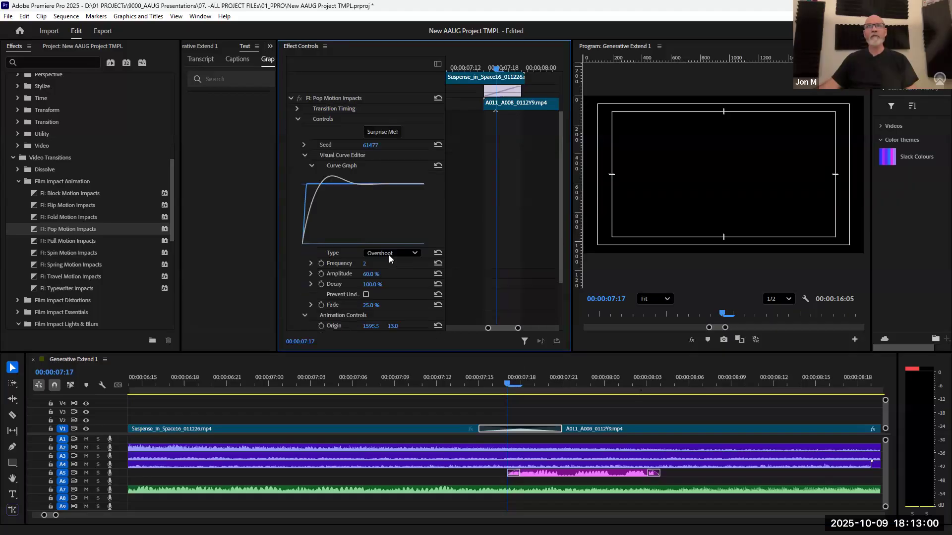
{"action": "left_click_drag", "start_coordinate": [515, 388], "coordinate": [478, 389]}
{"action": "key", "text": "Right"}
{"action": "key", "text": "Right"}
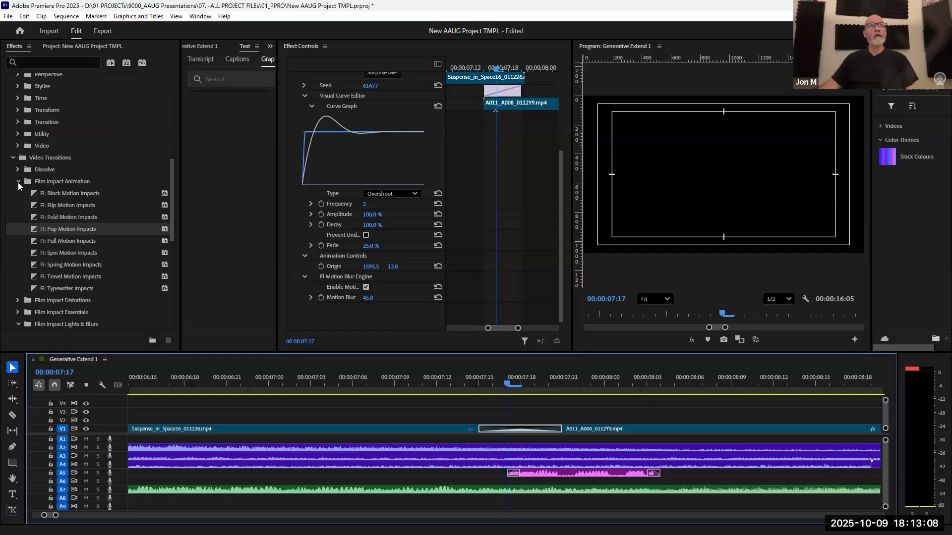
Replace the transition on the V1 cut with FI: Glitch 2.0 Impacts from Film Impact Distortions and scrub through it
{"action": "scroll", "coordinate": [40, 235], "scroll_direction": "down", "scroll_amount": 3}
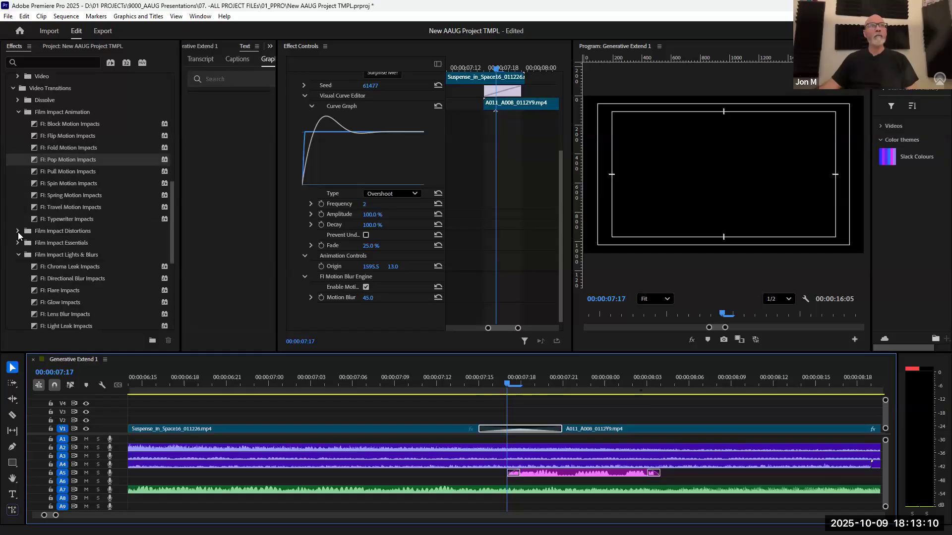
{"action": "left_click", "coordinate": [533, 432]}
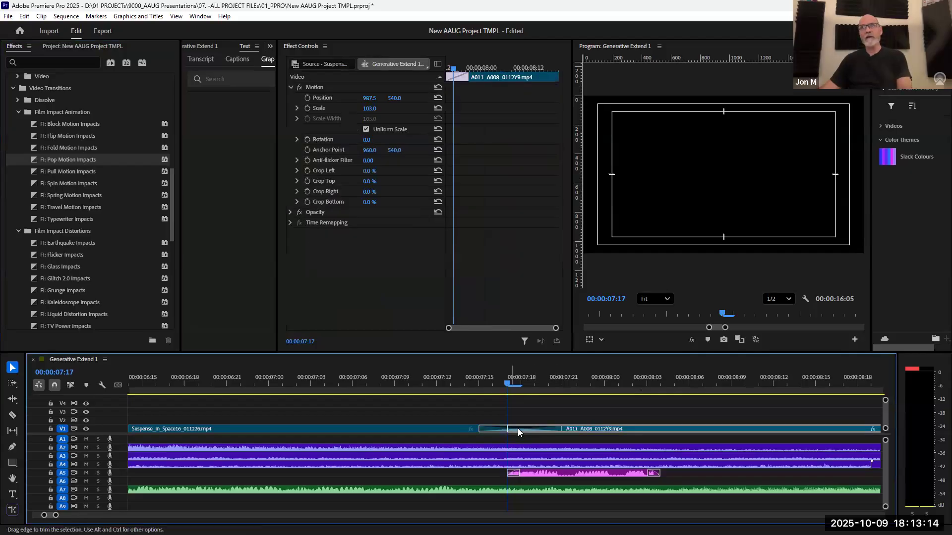
{"action": "left_click_drag", "start_coordinate": [64, 277], "coordinate": [512, 436]}
{"action": "left_click_drag", "start_coordinate": [466, 388], "coordinate": [493, 412]}
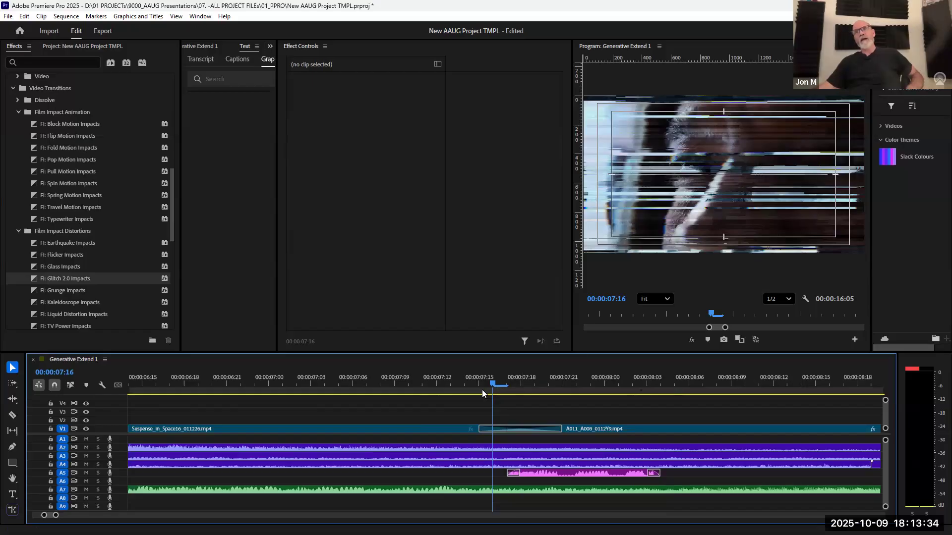
{"action": "left_click_drag", "start_coordinate": [543, 396], "coordinate": [508, 420]}
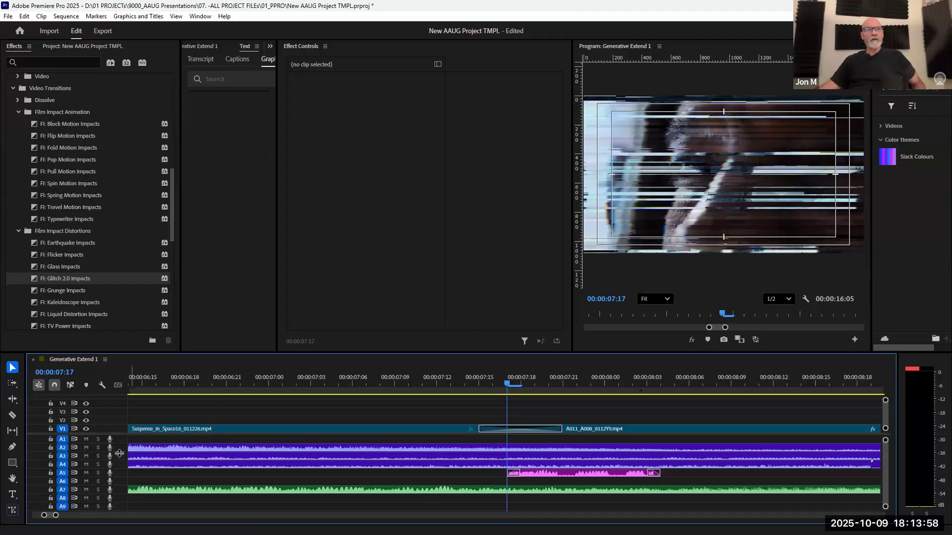
Expand audio track A2, select its cinematic hit clip, and play the sequence from 00:00:06:23
{"action": "left_click_drag", "start_coordinate": [120, 450], "coordinate": [118, 483]}
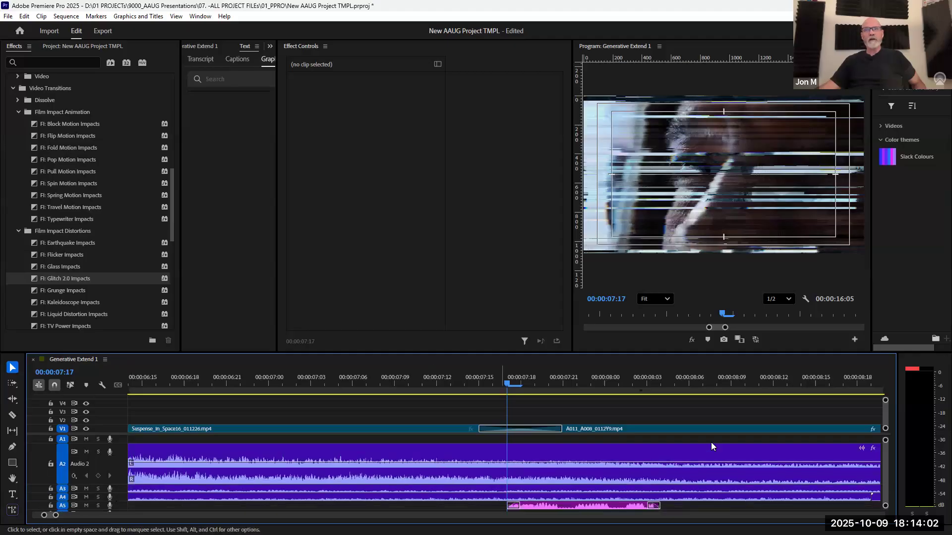
{"action": "left_click", "coordinate": [256, 382]}
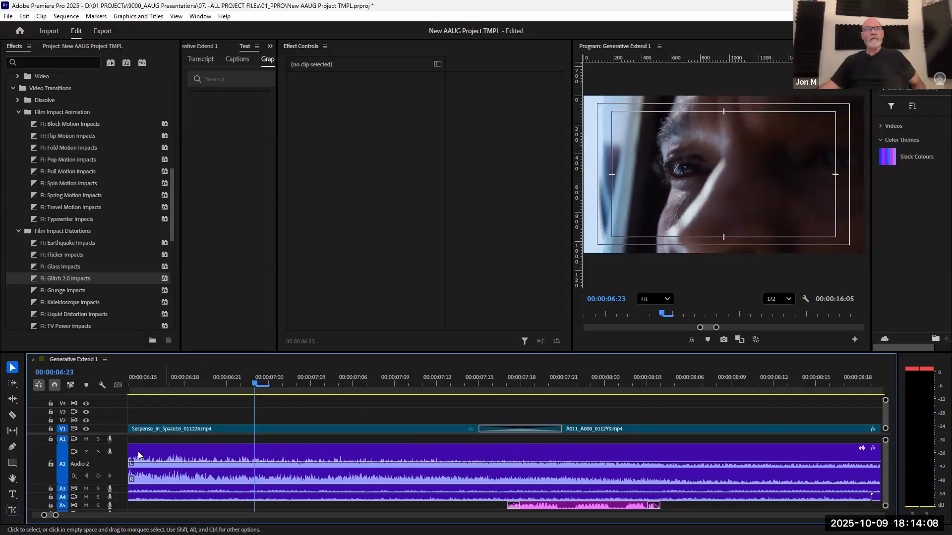
{"action": "left_click", "coordinate": [164, 454]}
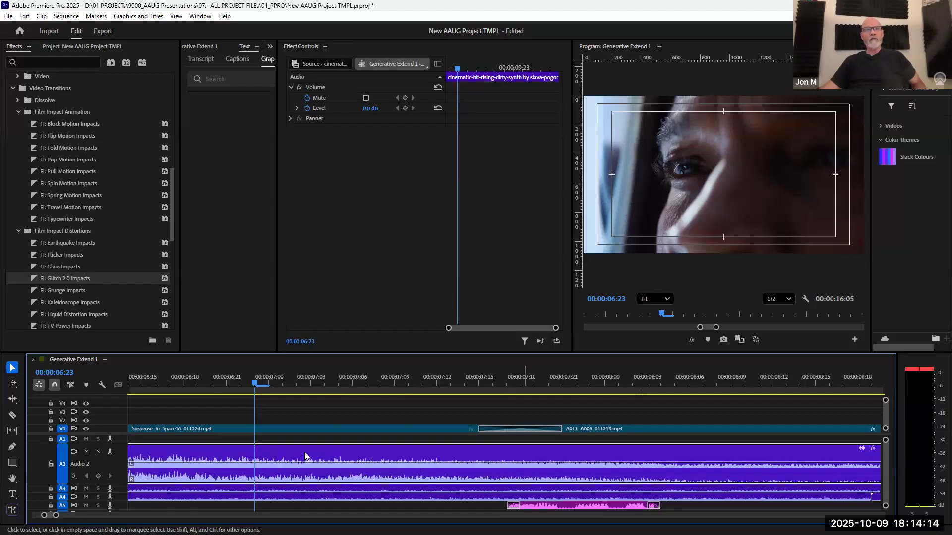
{"action": "key", "text": "space"}
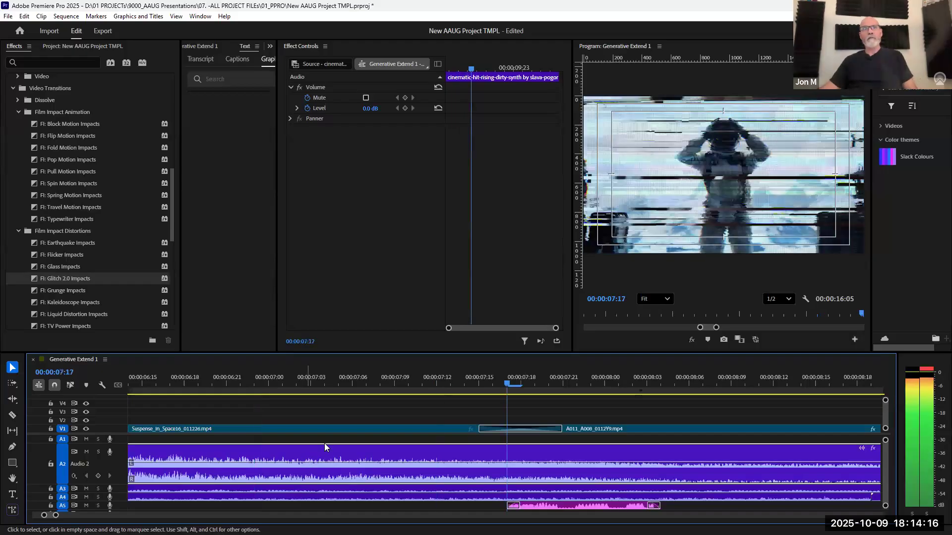
{"action": "key", "text": "space"}
Solo audio track A2, listen to its cinematic hit clip alone, and fit the whole sequence in the timeline
{"action": "left_click", "coordinate": [88, 450]}
{"action": "key", "text": "space"}
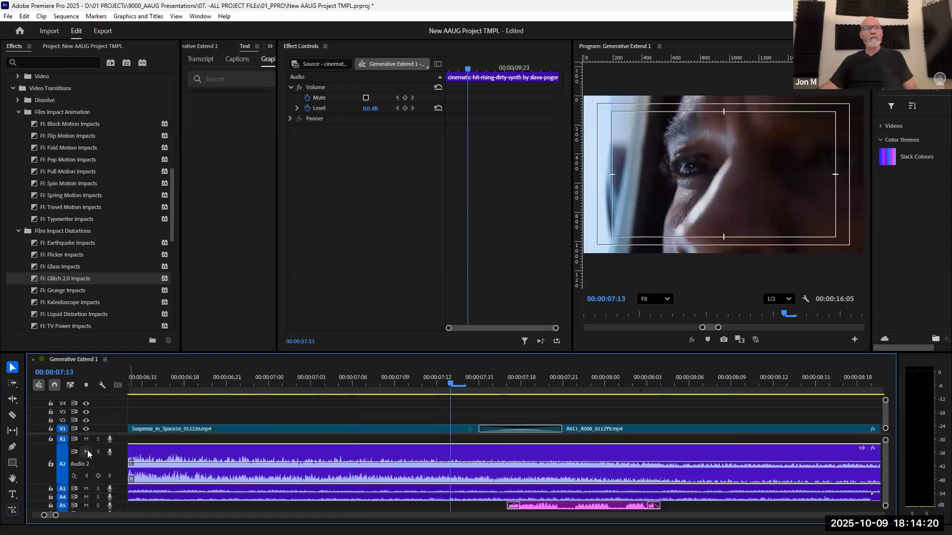
{"action": "left_click", "coordinate": [96, 452]}
{"action": "left_click", "coordinate": [87, 453]}
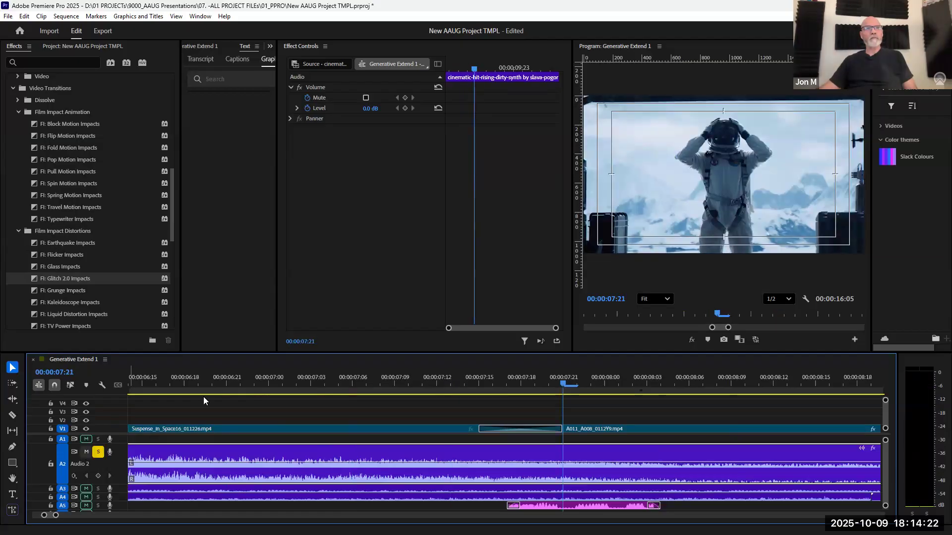
{"action": "key", "text": "space"}
{"action": "key", "text": "space"}
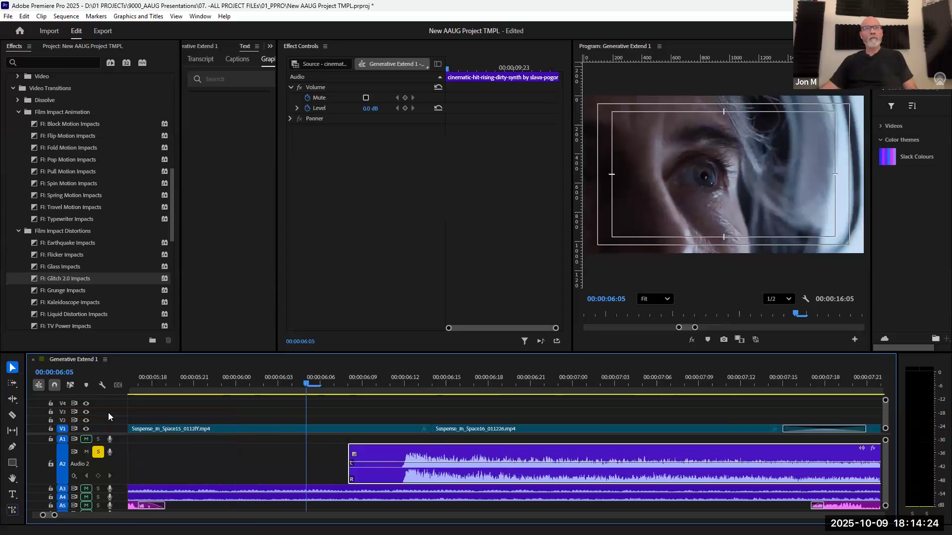
{"action": "key", "text": "backslash"}
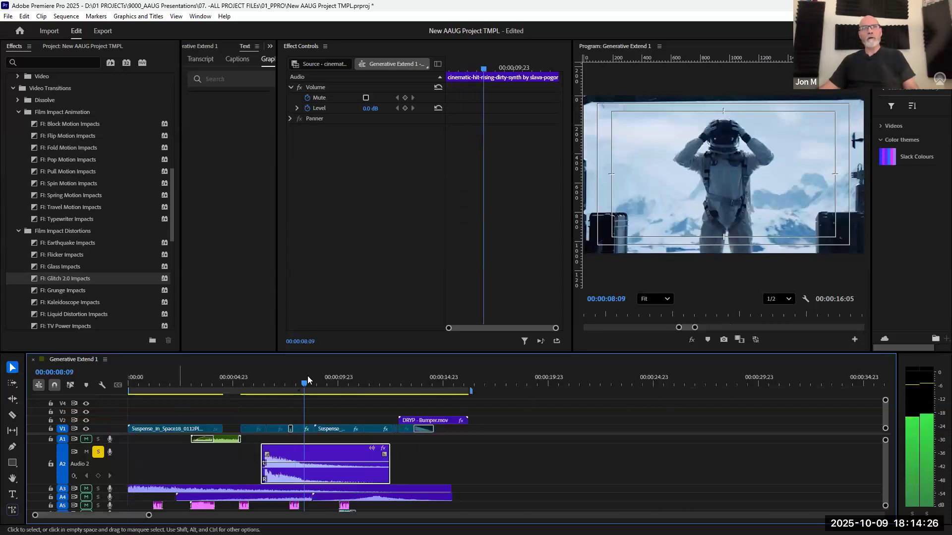
Collapse audio track A2 and switch the solo from A2 to A3
{"action": "key", "text": "Home"}
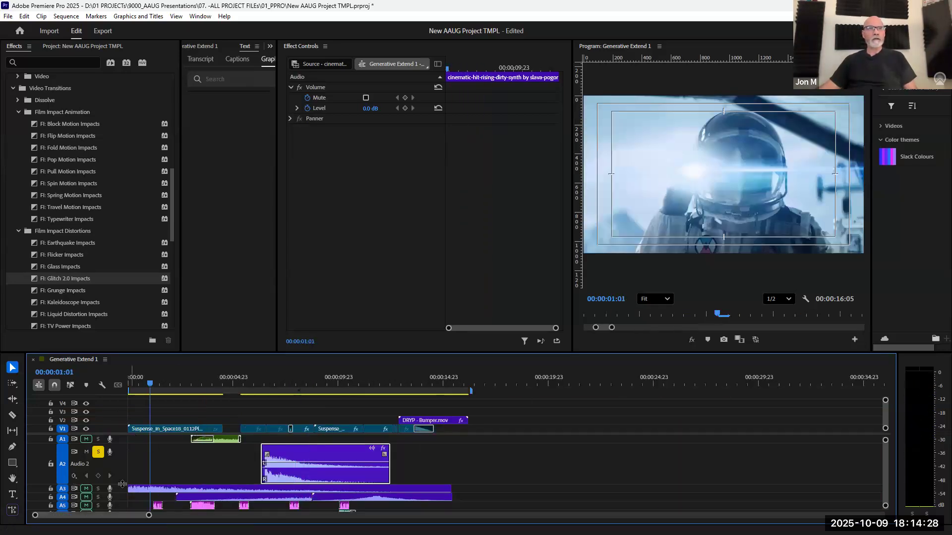
{"action": "left_click_drag", "start_coordinate": [91, 484], "coordinate": [89, 452]}
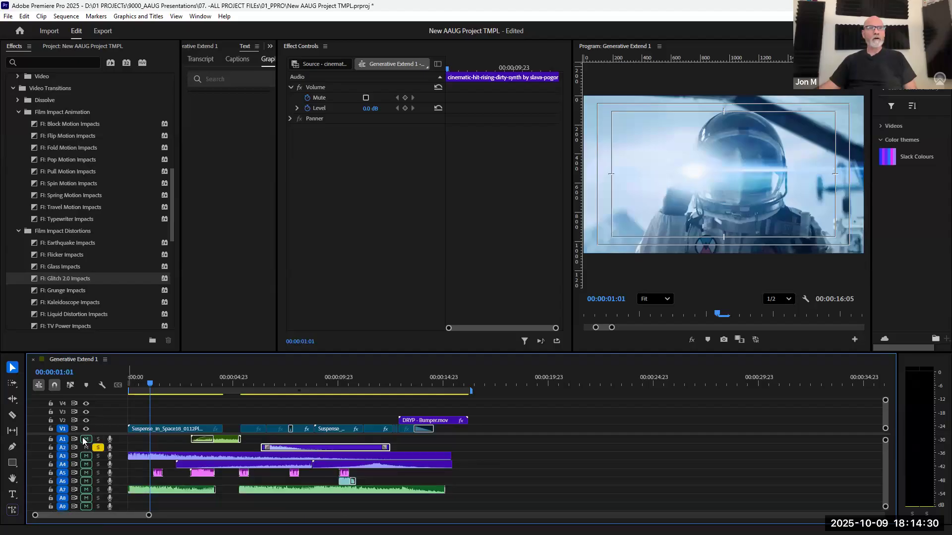
{"action": "left_click", "coordinate": [98, 455]}
{"action": "left_click", "coordinate": [101, 448]}
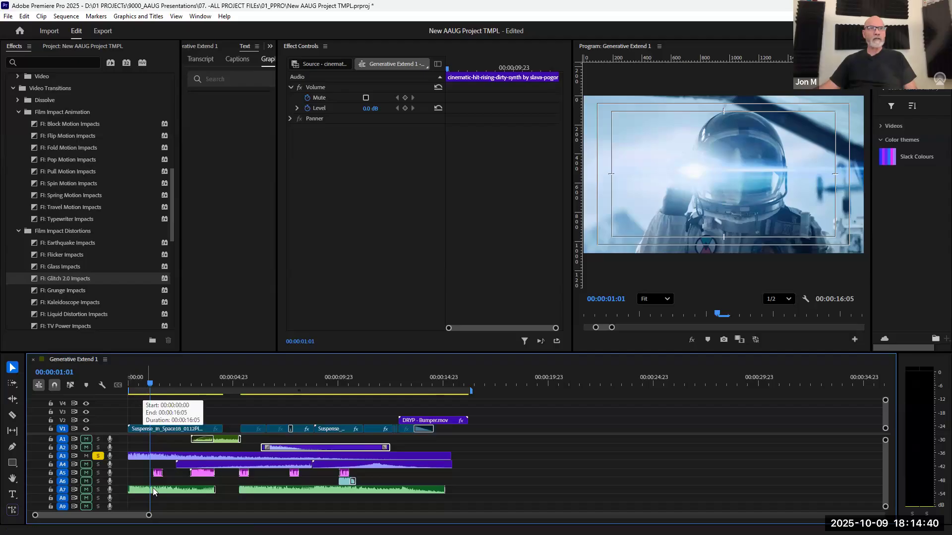
Play the soloed A3 track near the sequence start, expand A3, and turn its solo off
{"action": "key", "text": "space"}
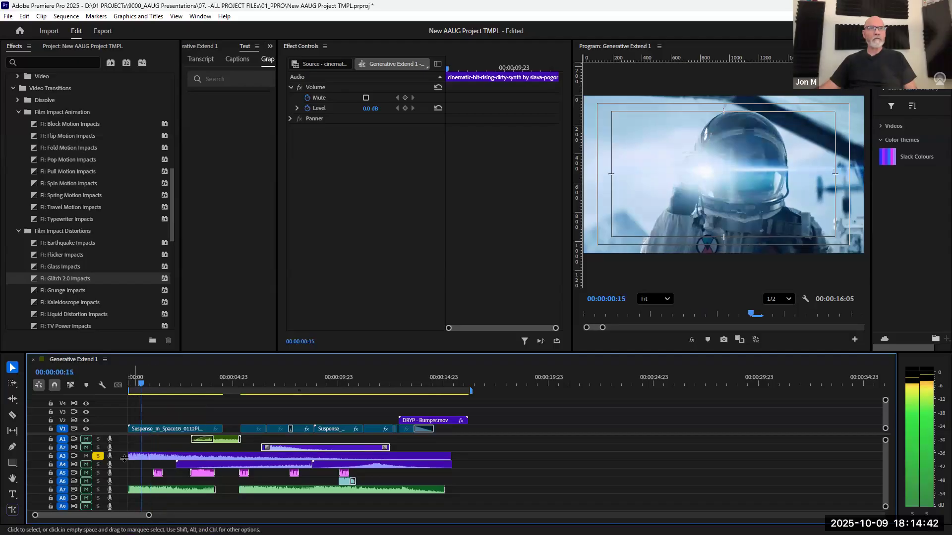
{"action": "double_click", "coordinate": [102, 457]}
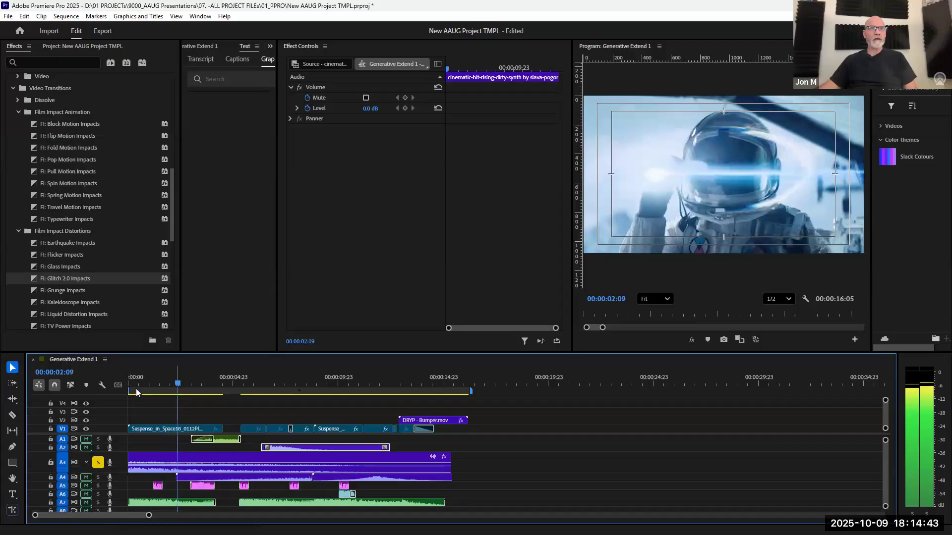
{"action": "key", "text": "space"}
{"action": "left_click", "coordinate": [98, 462]}
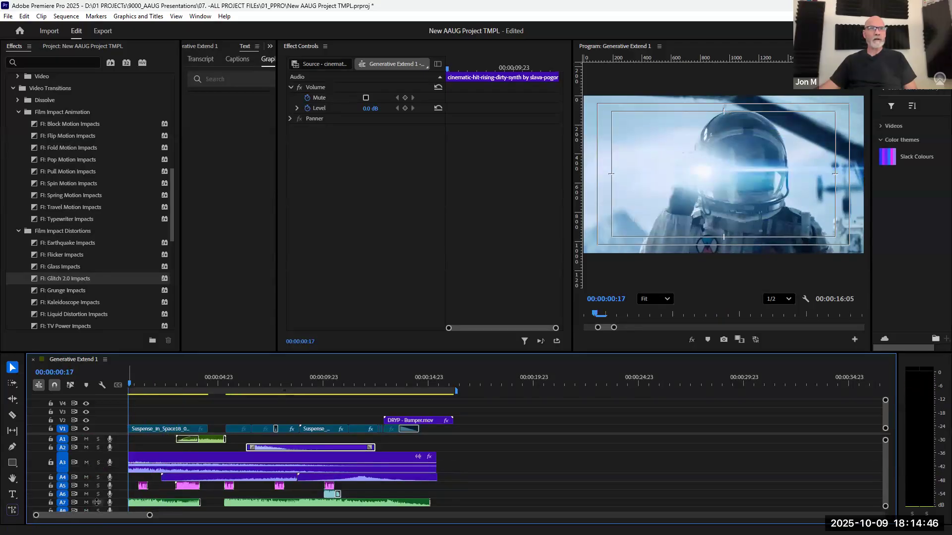
Solo audio track A7, increase its height in the timeline, and listen to it from the sequence start
{"action": "left_click", "coordinate": [98, 502]}
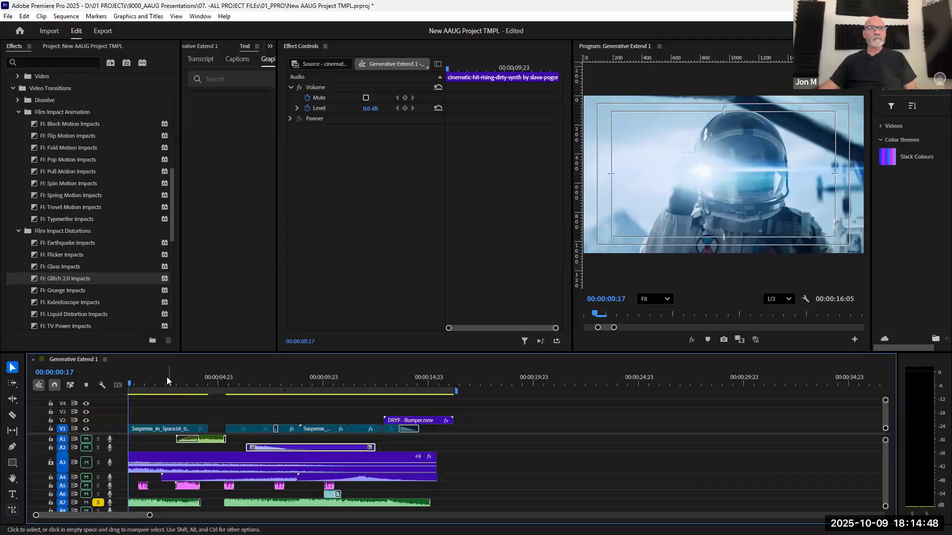
{"action": "left_click", "coordinate": [142, 386]}
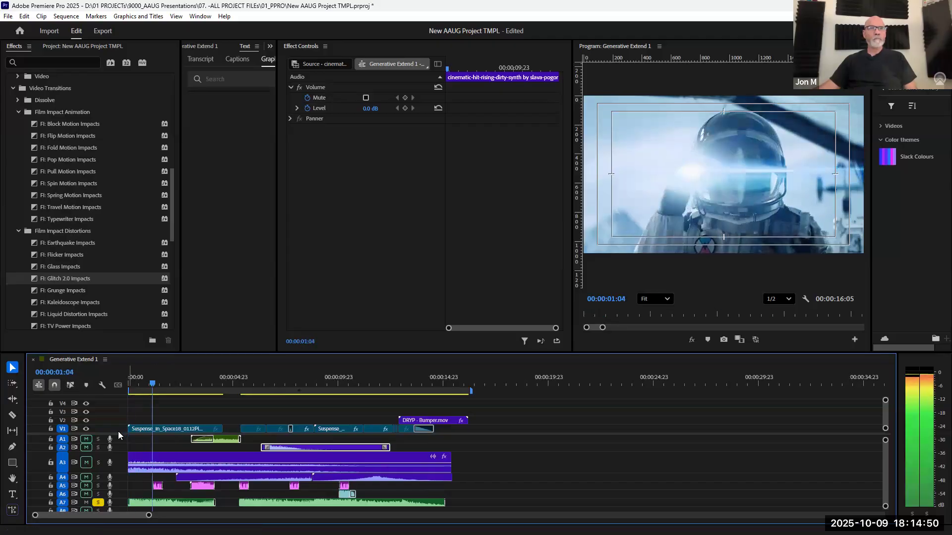
{"action": "scroll", "coordinate": [137, 444], "scroll_direction": "down", "scroll_amount": 2}
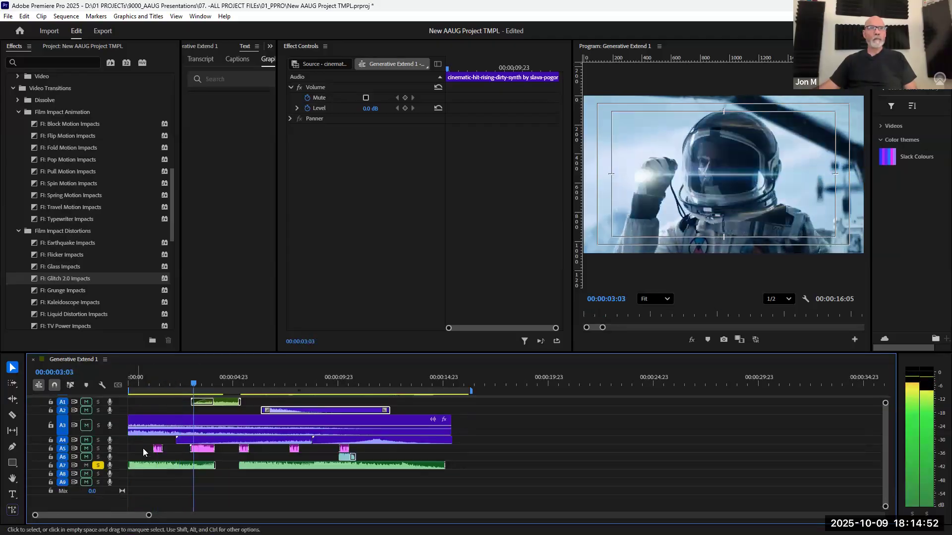
{"action": "left_click_drag", "start_coordinate": [119, 470], "coordinate": [119, 479]}
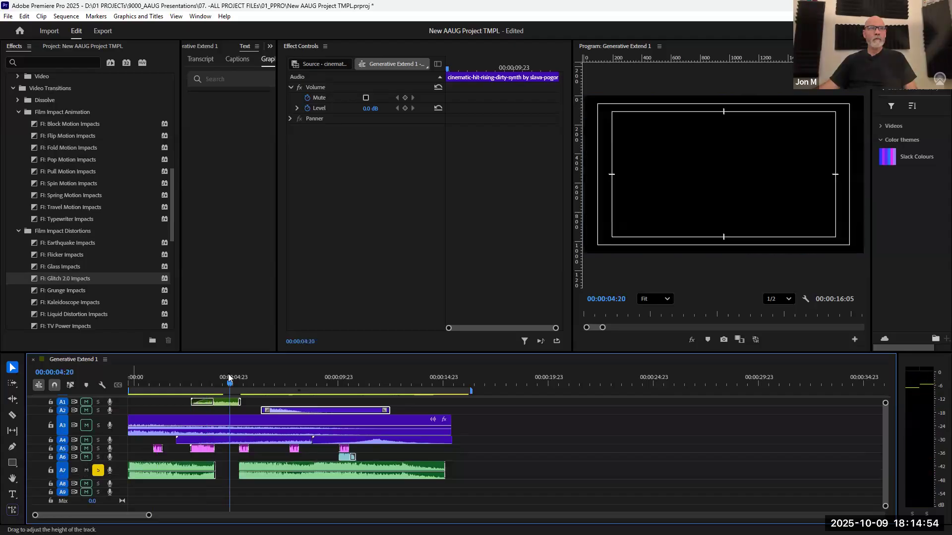
{"action": "key", "text": "Home"}
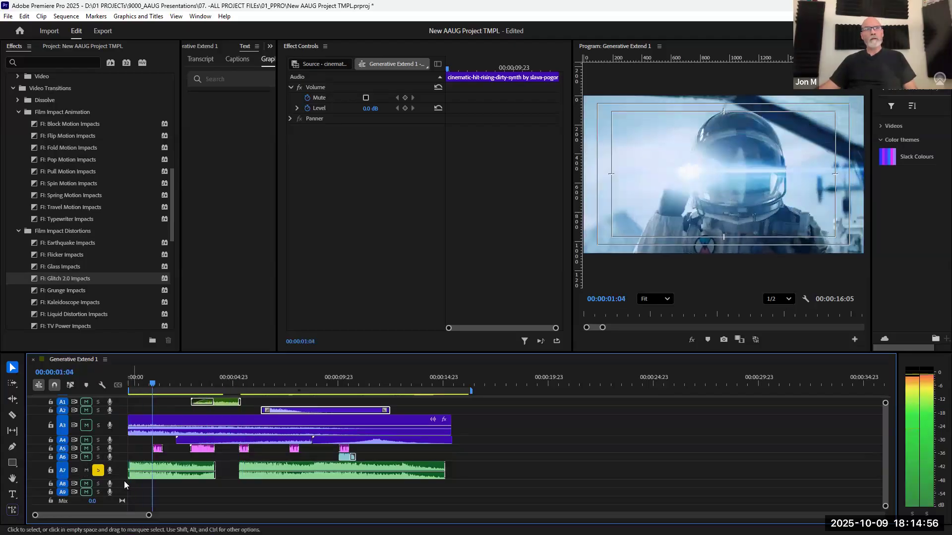
{"action": "left_click_drag", "start_coordinate": [119, 480], "coordinate": [119, 483]}
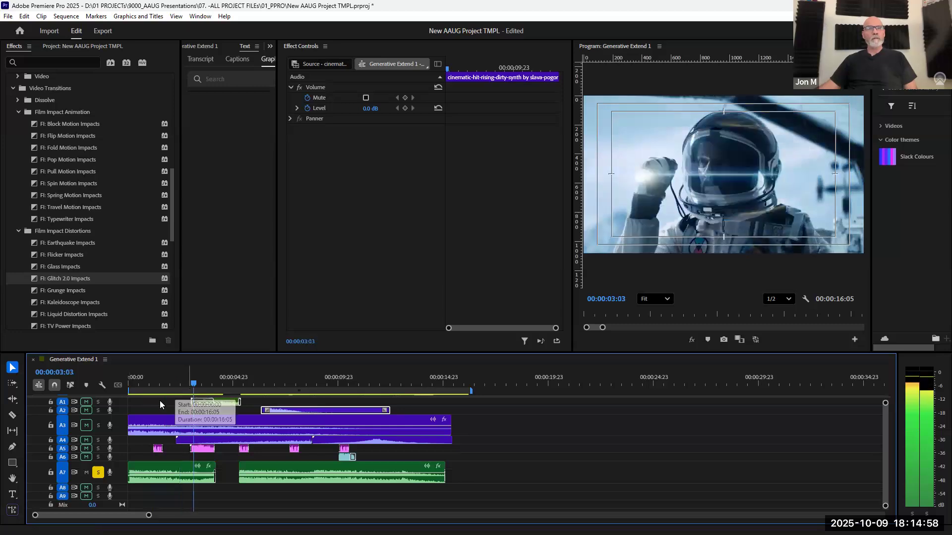
{"action": "key", "text": "Home"}
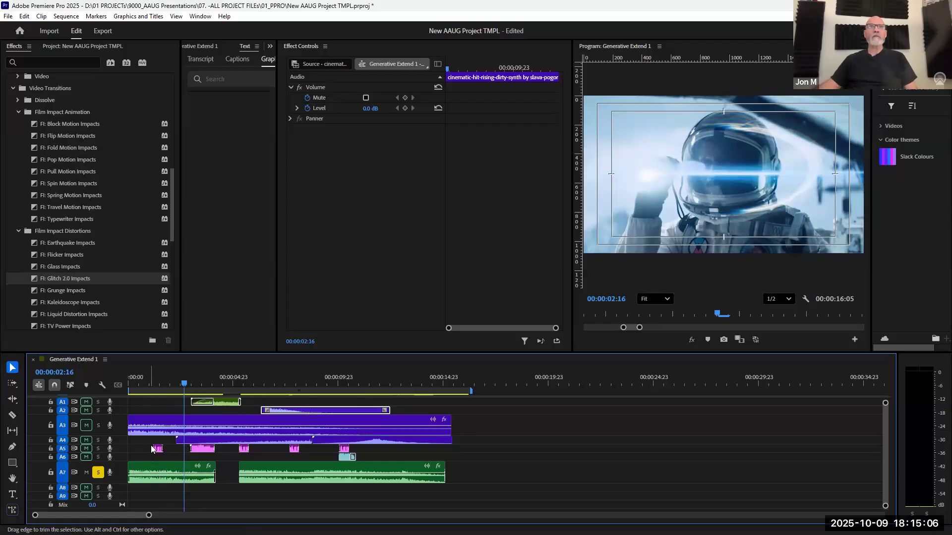
Turn off level keyframing for the A2 cinematic hit clip, raise its volume level to 15 dB, and play the sequence
{"action": "left_click", "coordinate": [360, 109]}
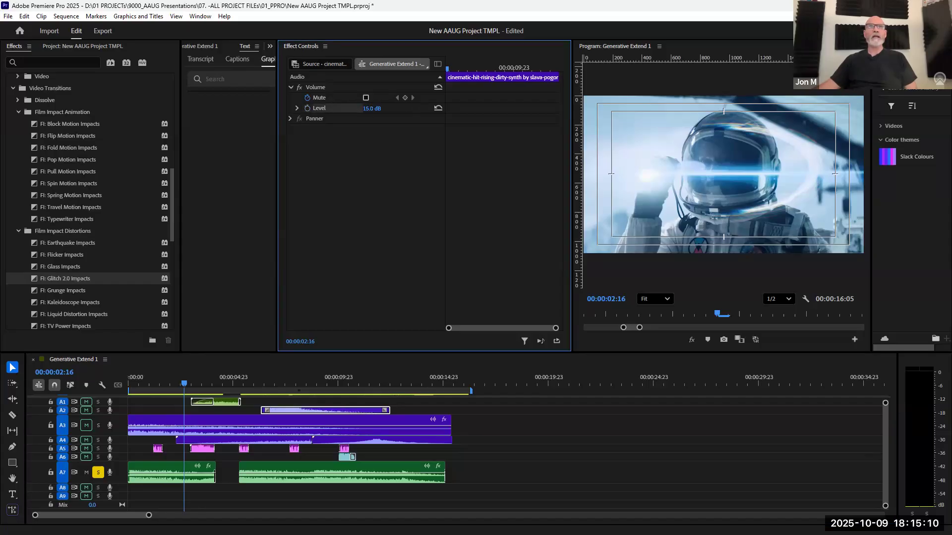
{"action": "left_click_drag", "start_coordinate": [376, 108], "coordinate": [413, 109]}
{"action": "key", "text": "space"}
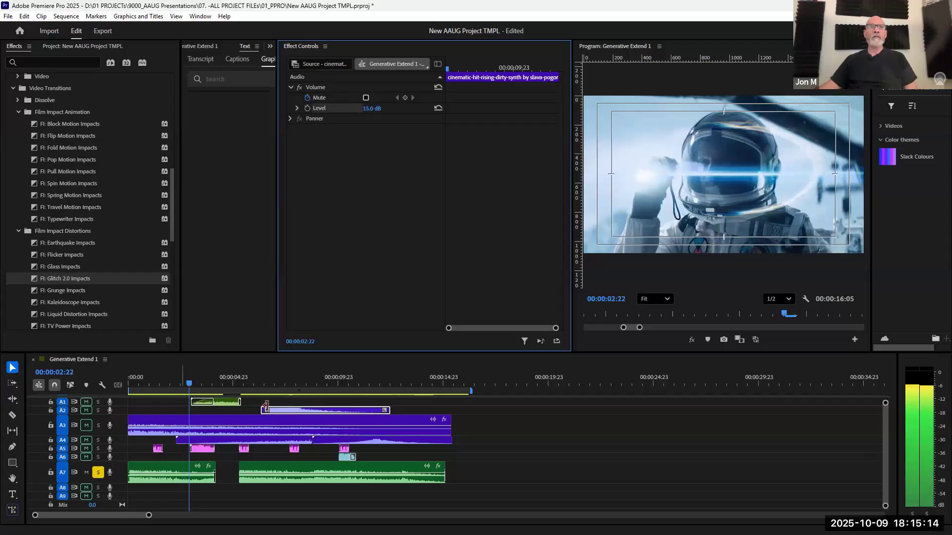
{"action": "key", "text": "space"}
Raise the volume level of the first music clip on A7 to 15 dB without keyframing and play it
{"action": "left_click", "coordinate": [175, 478]}
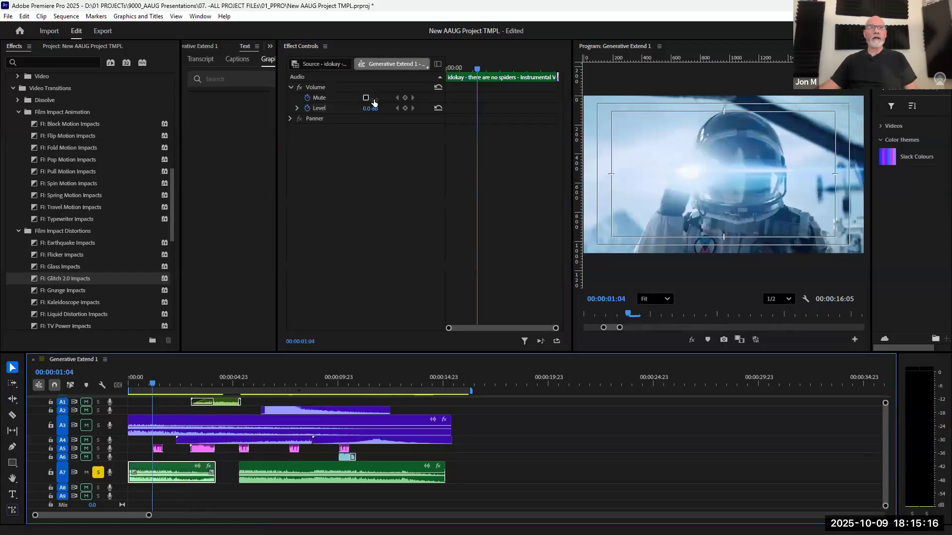
{"action": "left_click", "coordinate": [377, 108]}
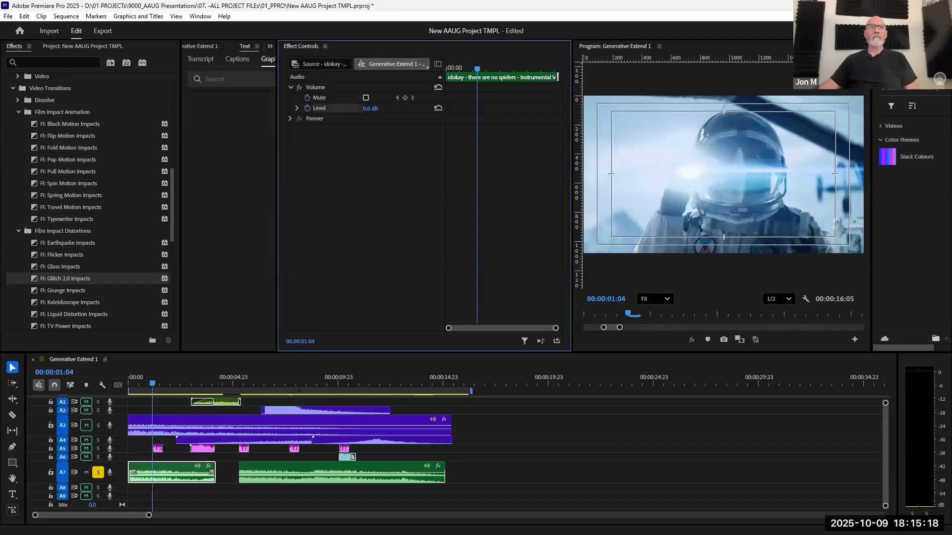
{"action": "mouse_move", "coordinate": [377, 108]}
{"action": "left_mouse_down"}
{"action": "mouse_move", "coordinate": [368, 107]}
{"action": "mouse_move", "coordinate": [391, 108]}
{"action": "mouse_move", "coordinate": [373, 110]}
{"action": "left_mouse_up"}
{"action": "key", "text": "space"}
{"action": "key", "text": "space"}
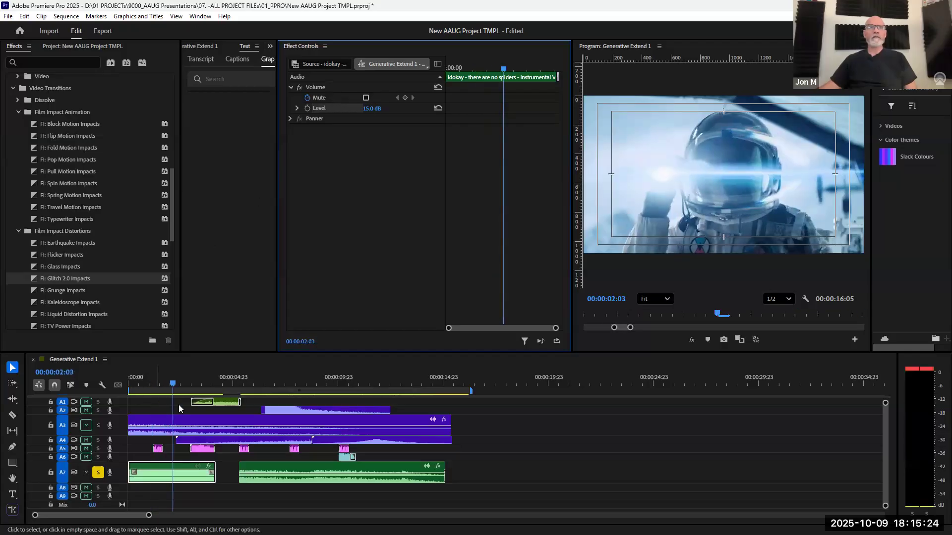
Reset the volume level of the first A7 music clip and play it from the sequence start
{"action": "left_click", "coordinate": [182, 410]}
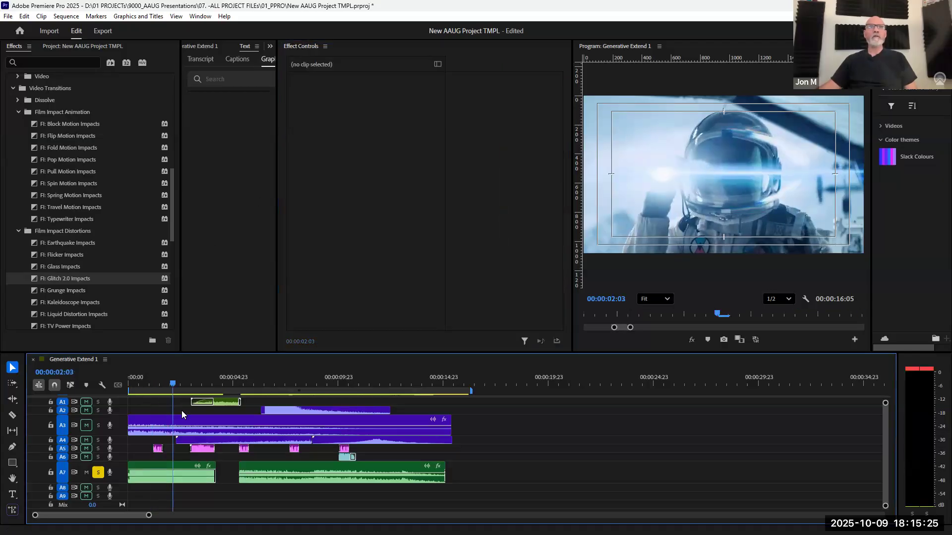
{"action": "left_click", "coordinate": [178, 476]}
{"action": "left_click", "coordinate": [388, 101]}
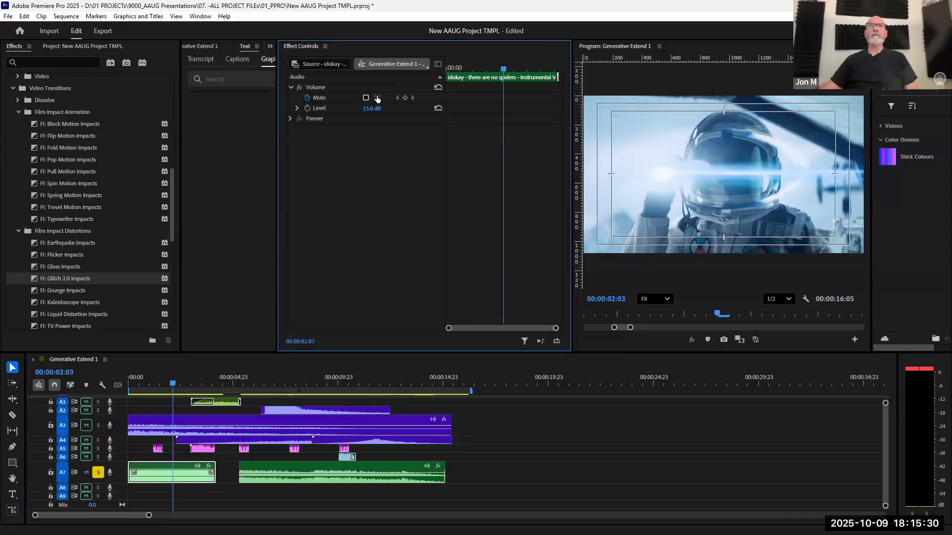
{"action": "left_click", "coordinate": [438, 108]}
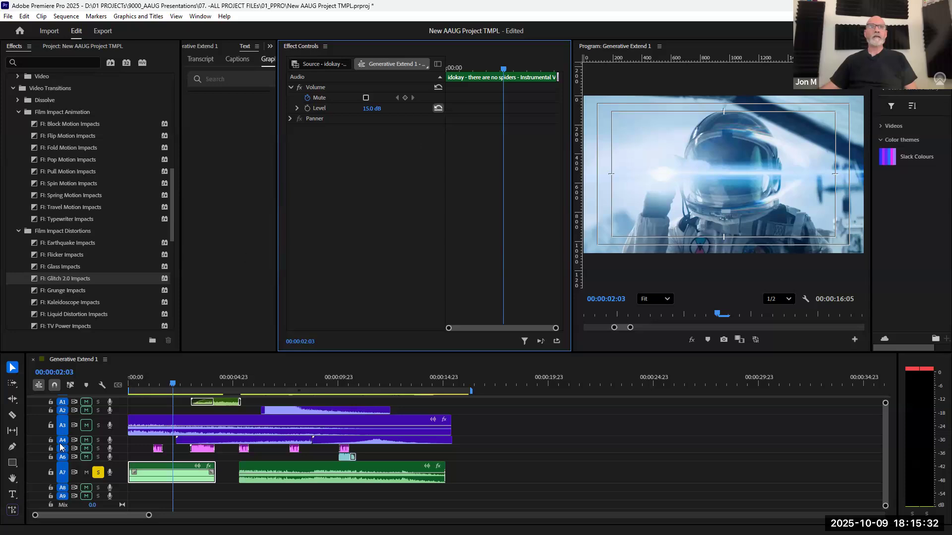
{"action": "left_click", "coordinate": [130, 390]}
{"action": "key", "text": "space"}
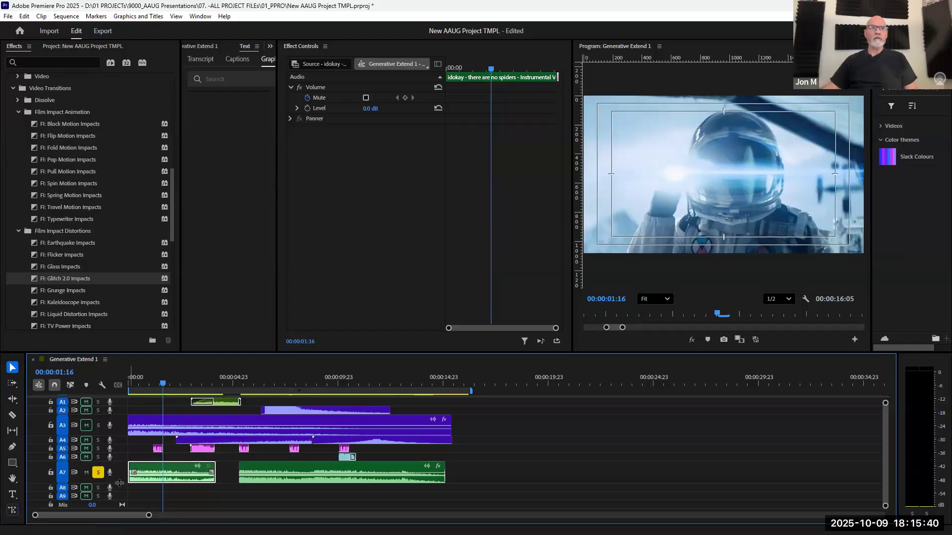
Make track A7 taller and play through the abrupt end of its first music clip
{"action": "left_click_drag", "start_coordinate": [119, 489], "coordinate": [120, 496]}
{"action": "key", "text": "space"}
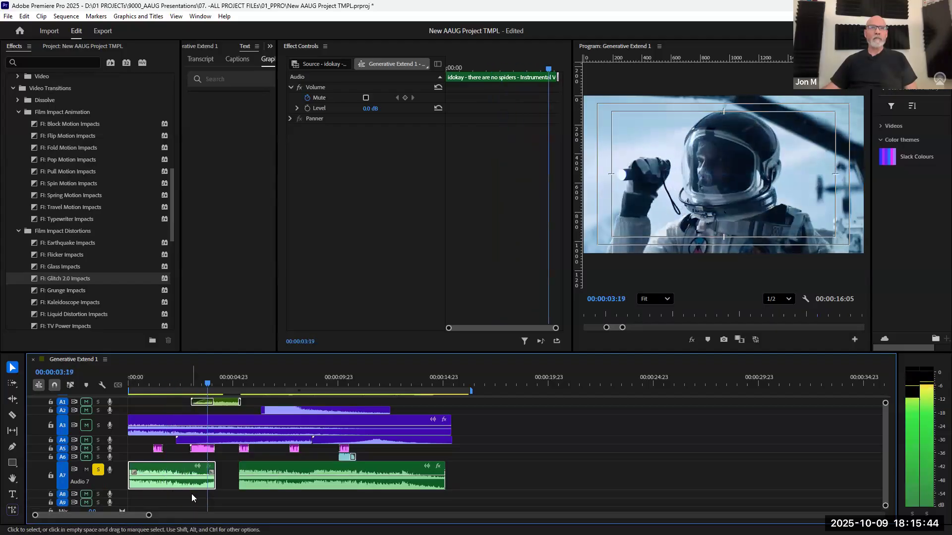
{"action": "left_click", "coordinate": [170, 392]}
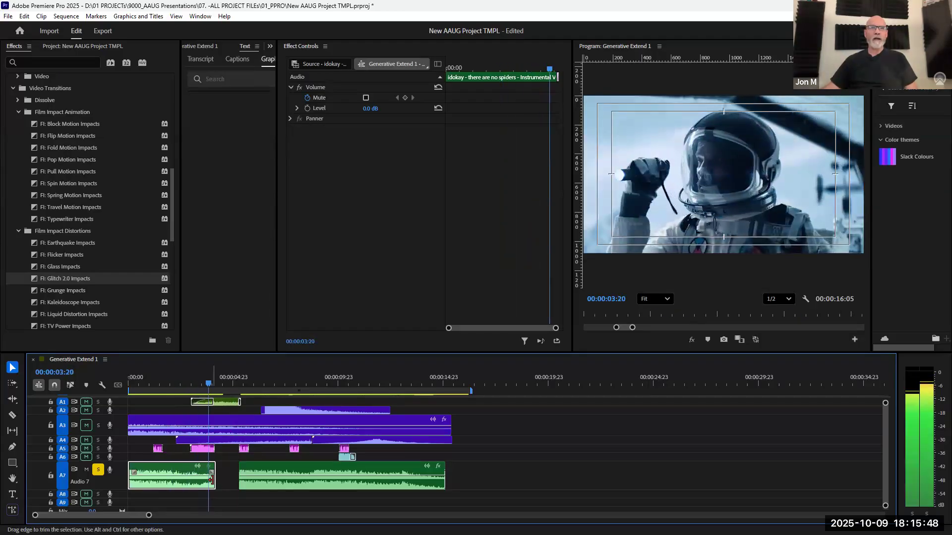
{"action": "left_click", "coordinate": [211, 480]}
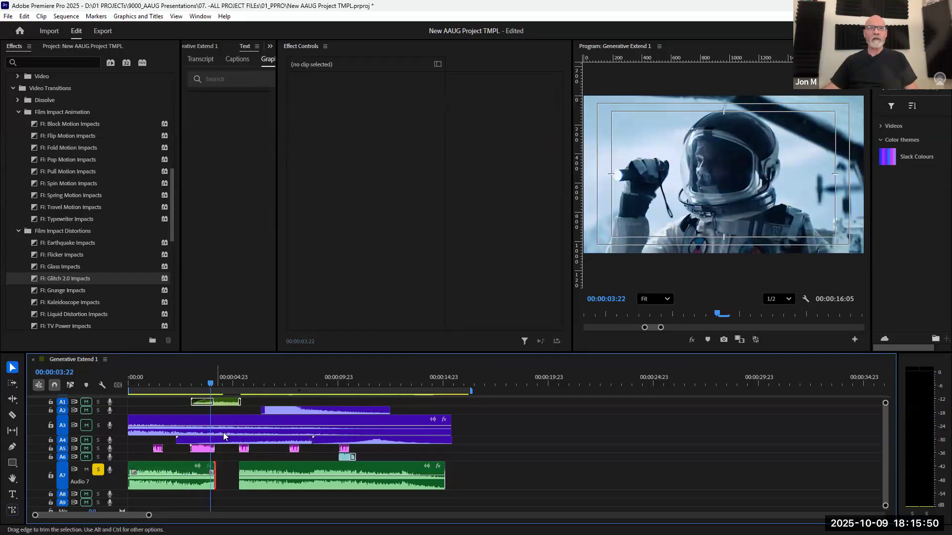
{"action": "left_click_drag", "start_coordinate": [185, 390], "coordinate": [160, 391]}
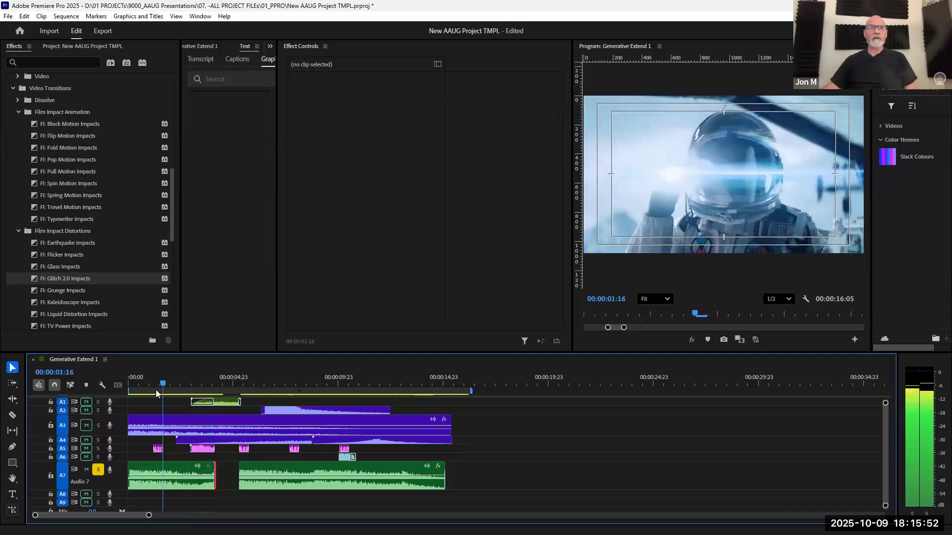
{"action": "left_click", "coordinate": [177, 390]}
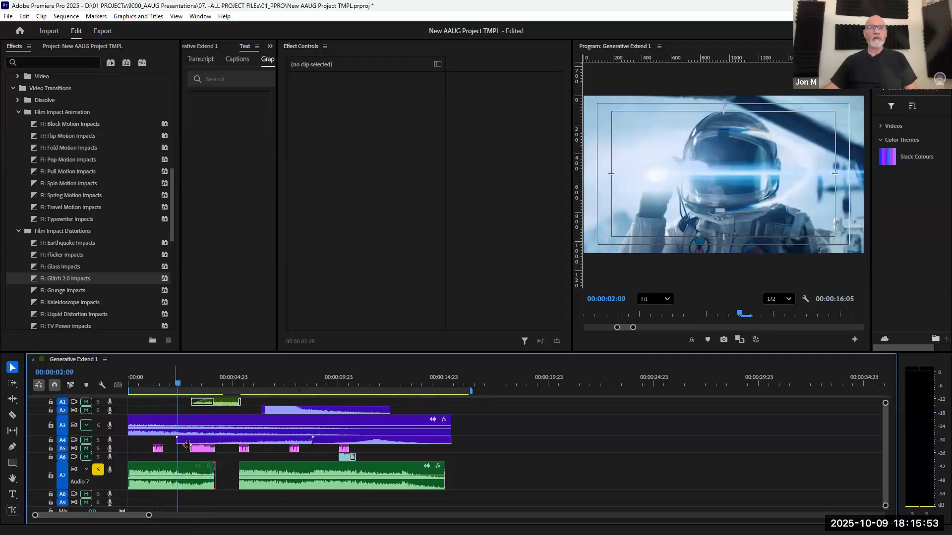
Add a volume keyframe to the first A7 music clip at about 00:00:01:20
{"action": "left_click", "coordinate": [173, 475]}
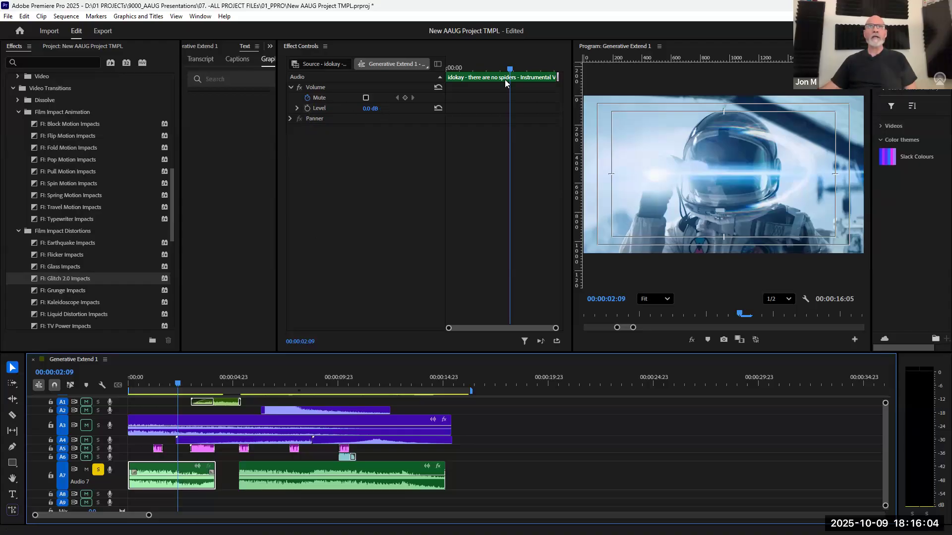
{"action": "left_click", "coordinate": [167, 476], "text": "ctrl"}
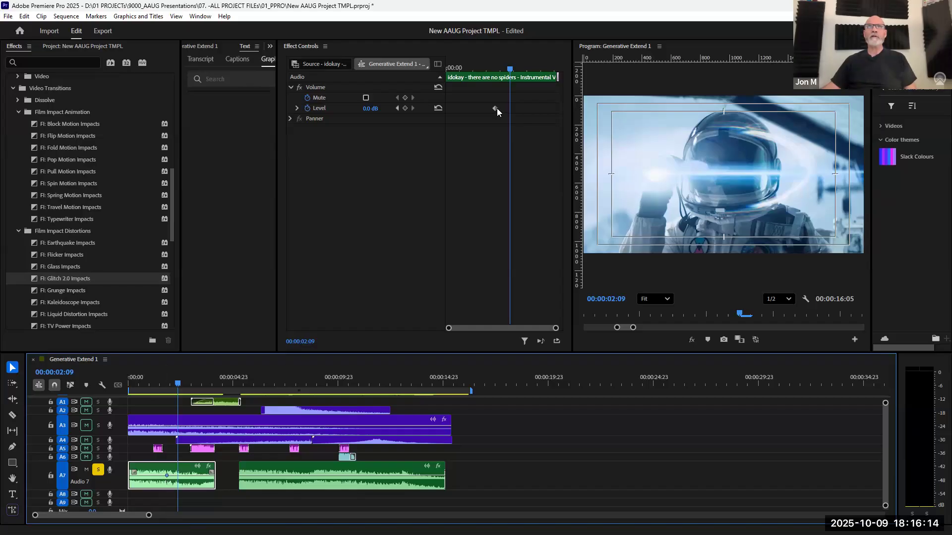
{"action": "left_click", "coordinate": [493, 77]}
{"action": "key", "text": "Right"}
{"action": "key", "text": "Right"}
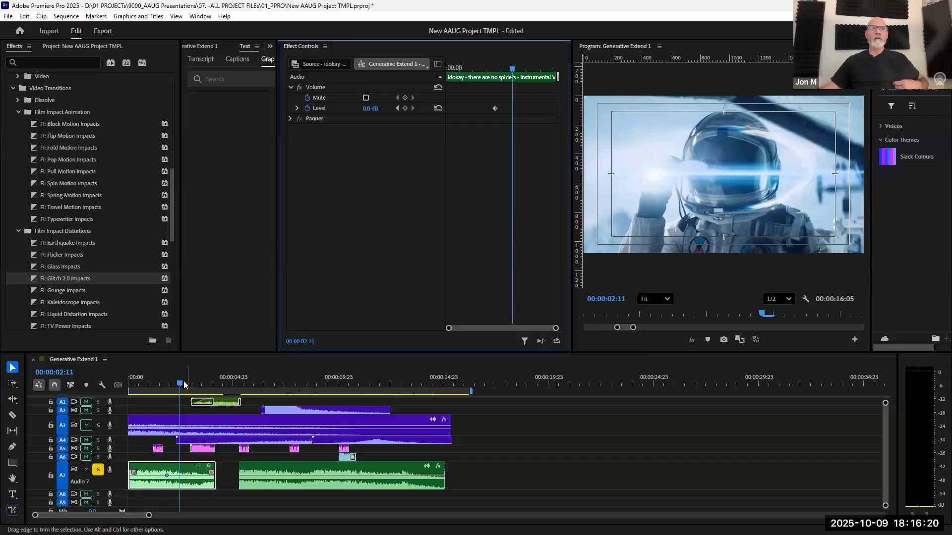
Add a second volume keyframe near the end of the first A7 clip, lower it to create a fade-out, and play the result
{"action": "left_click", "coordinate": [208, 375]}
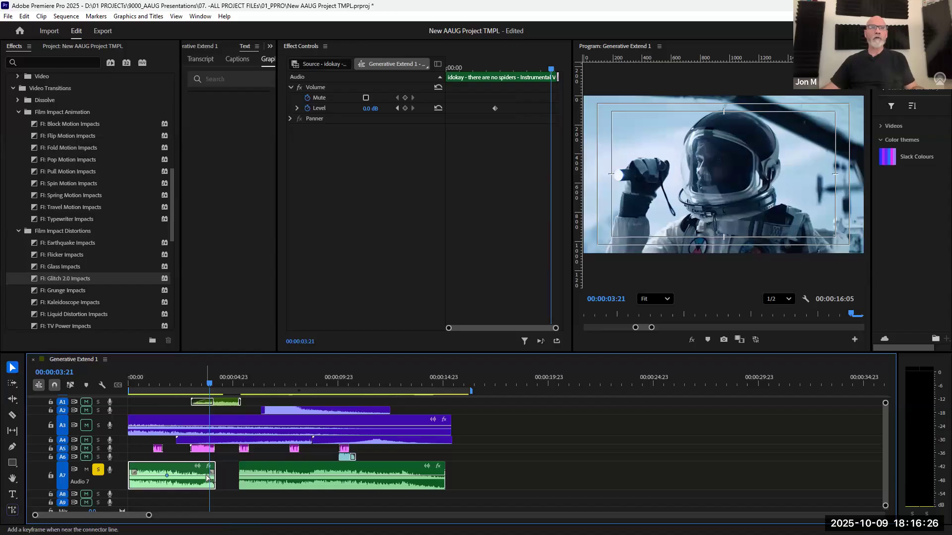
{"action": "left_click", "coordinate": [207, 477], "text": "ctrl"}
{"action": "mouse_move", "coordinate": [207, 477]}
{"action": "left_mouse_down"}
{"action": "mouse_move", "coordinate": [208, 469]}
{"action": "mouse_move", "coordinate": [210, 488]}
{"action": "left_mouse_up"}
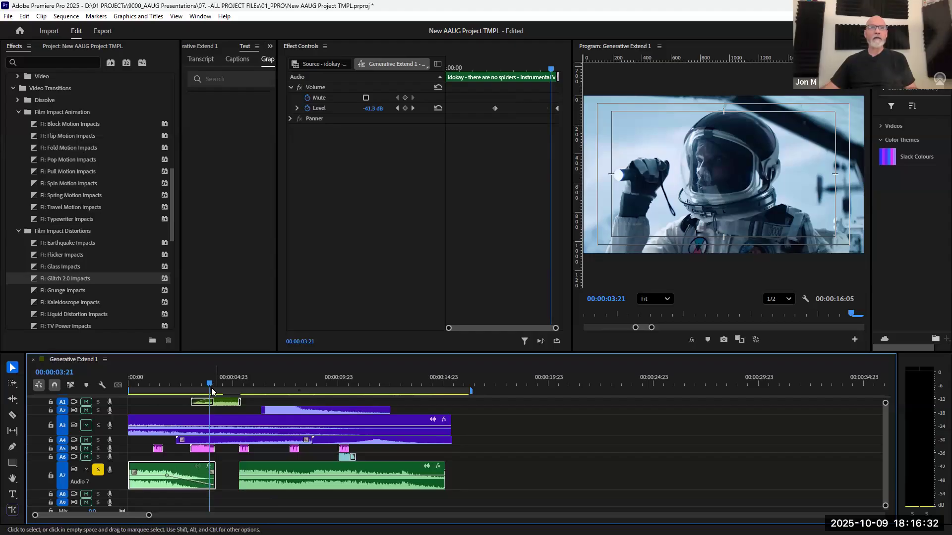
{"action": "key", "text": "Home"}
{"action": "key", "text": "space"}
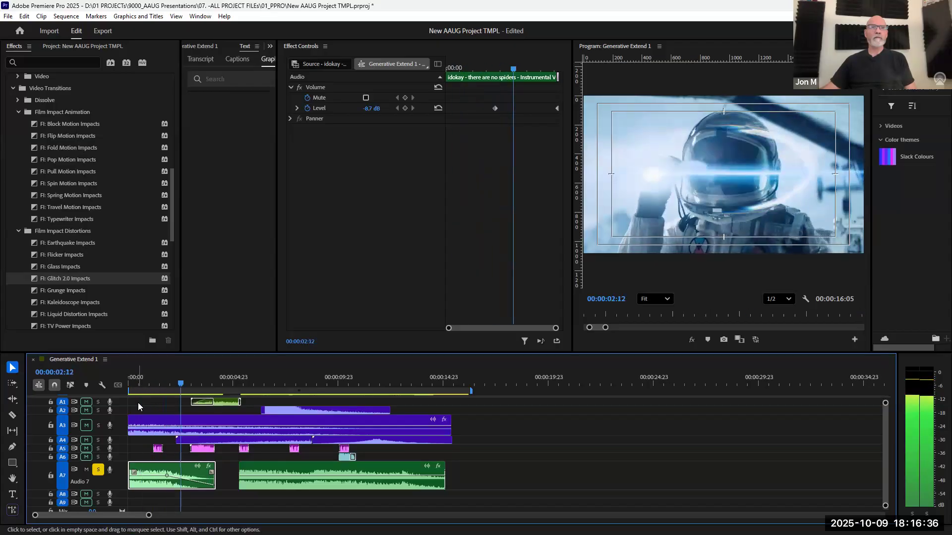
Scrub between about 00:00:01:22 and 00:00:03:04 to check how the A7 clip's level changes between the keyframes
{"action": "left_click", "coordinate": [194, 389]}
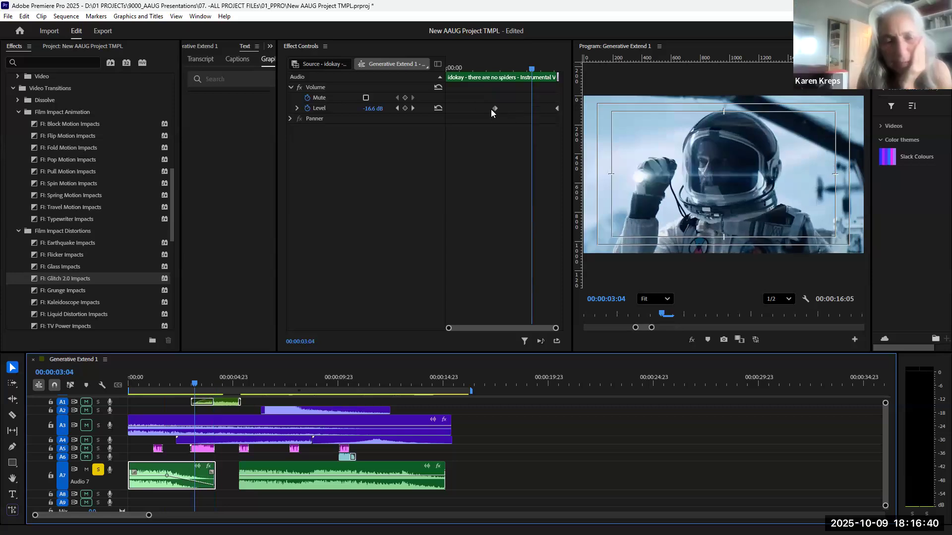
{"action": "left_click", "coordinate": [174, 389]}
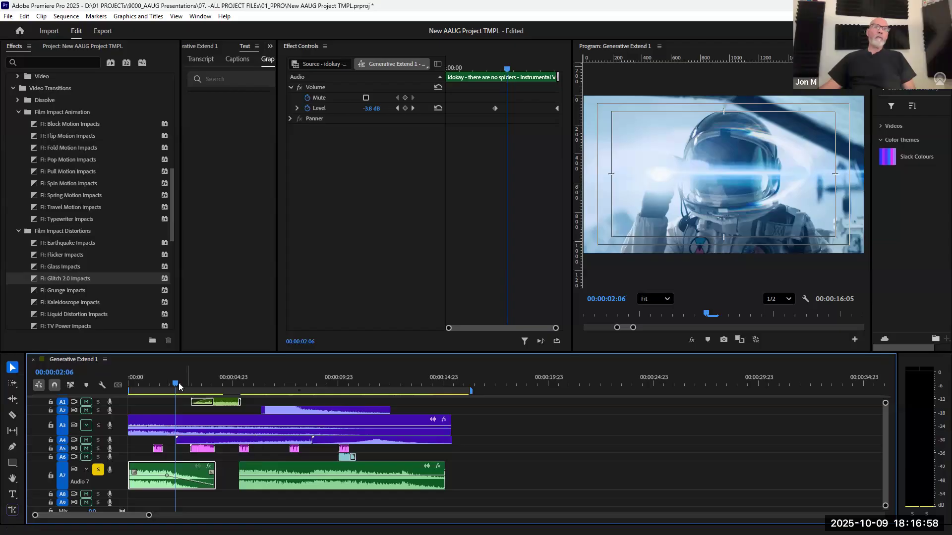
{"action": "left_click_drag", "start_coordinate": [177, 387], "coordinate": [174, 385]}
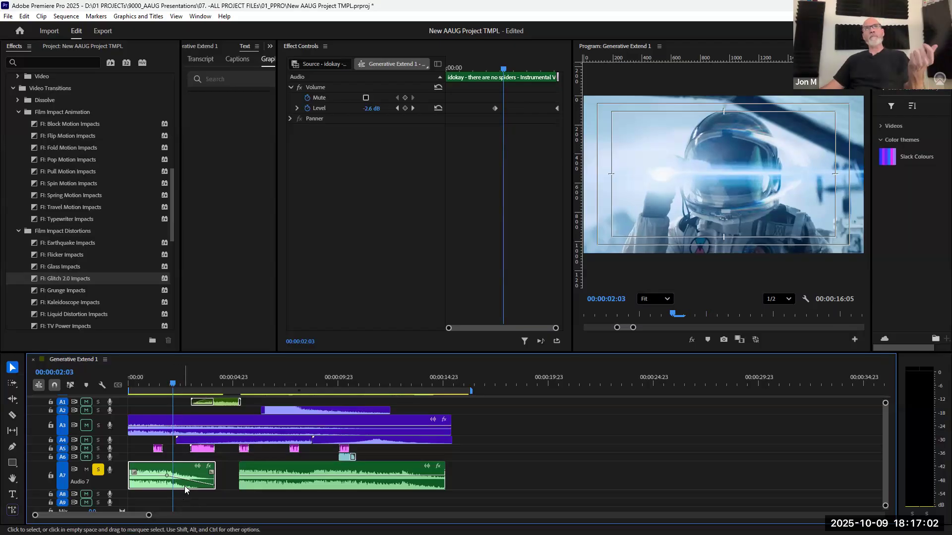
{"action": "left_click_drag", "start_coordinate": [173, 381], "coordinate": [168, 381]}
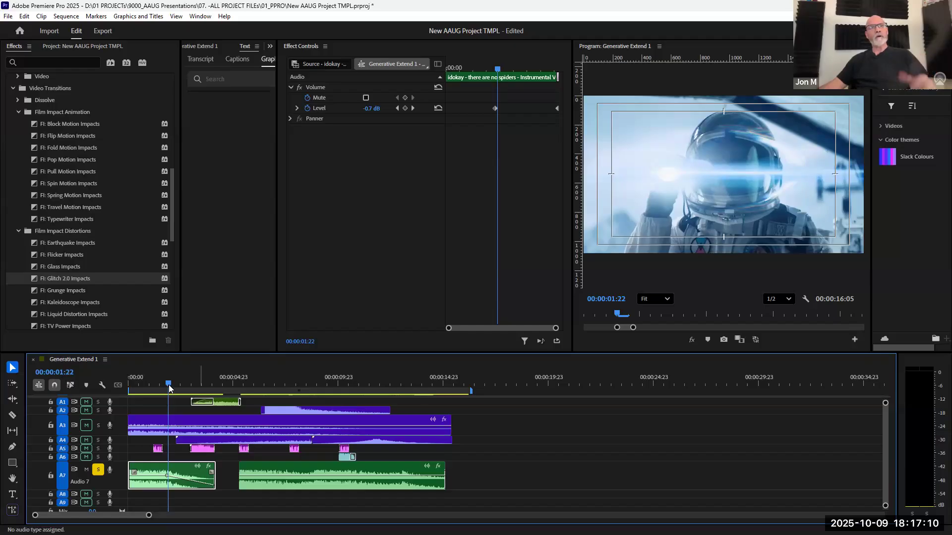
{"action": "left_click_drag", "start_coordinate": [168, 385], "coordinate": [174, 386]}
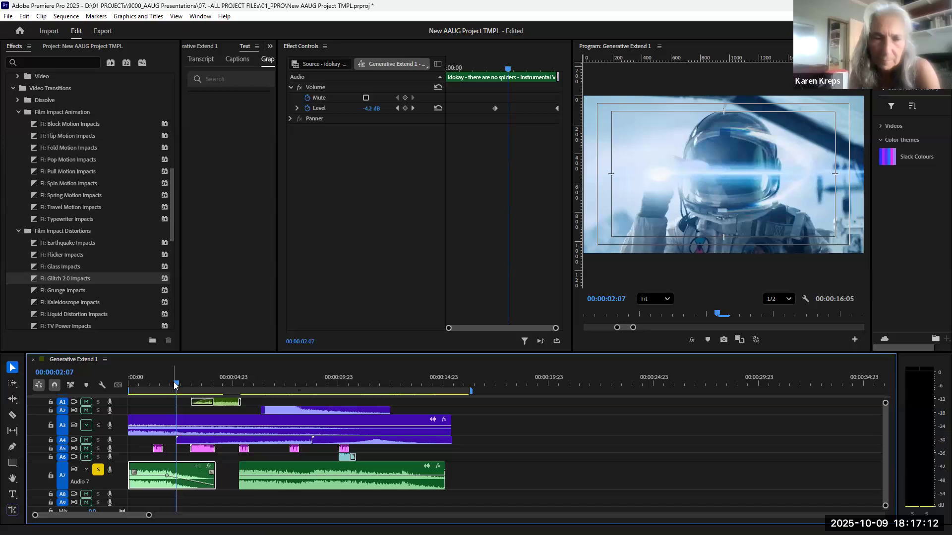
Zoom in on the timeline and inspect the A7 clip's volume level at the 00:00:01:20 keyframe and at the clip end
{"action": "key", "text": "equal"}
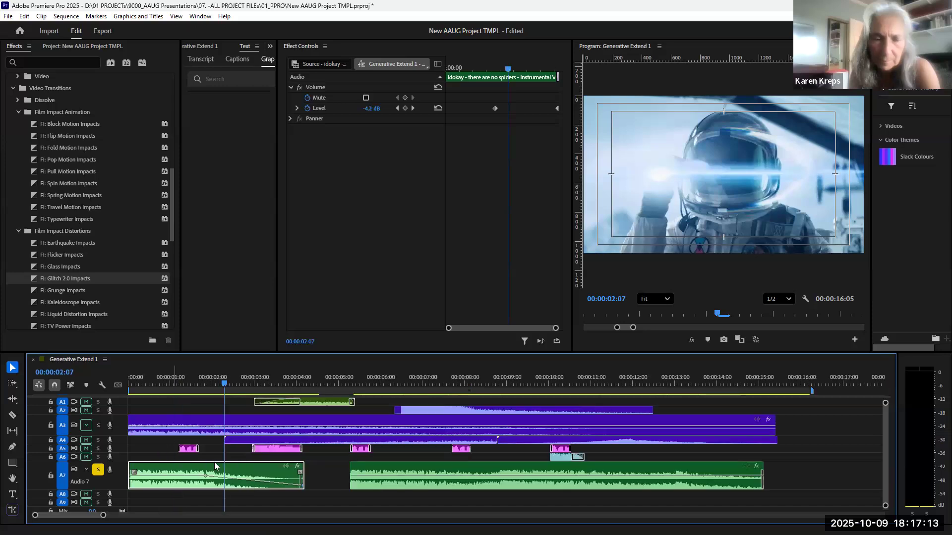
{"action": "left_click", "coordinate": [204, 385]}
{"action": "key", "text": "Right"}
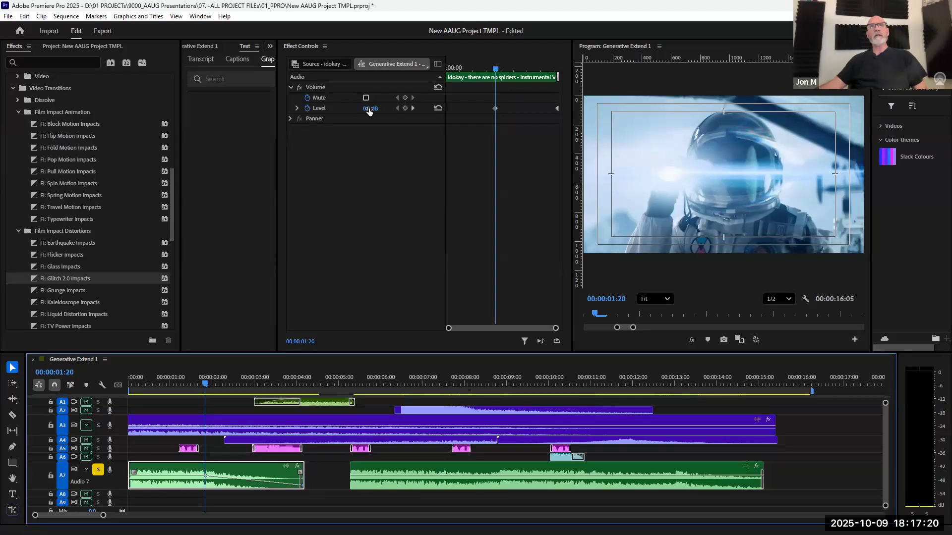
{"action": "left_click_drag", "start_coordinate": [515, 66], "coordinate": [560, 63]}
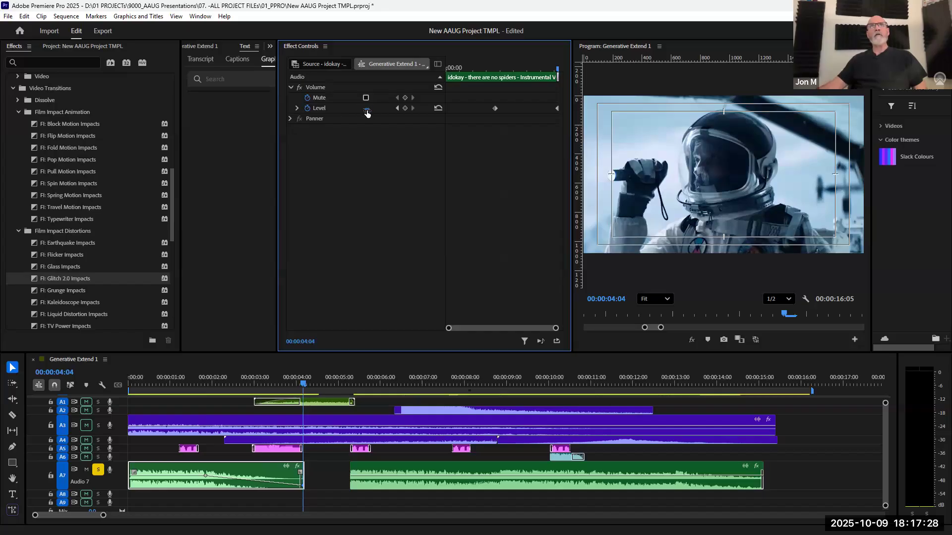
Set the volume level at the end of the first A7 clip to -95.3 dB and play back the fade-out
{"action": "left_click_drag", "start_coordinate": [372, 108], "coordinate": [362, 108]}
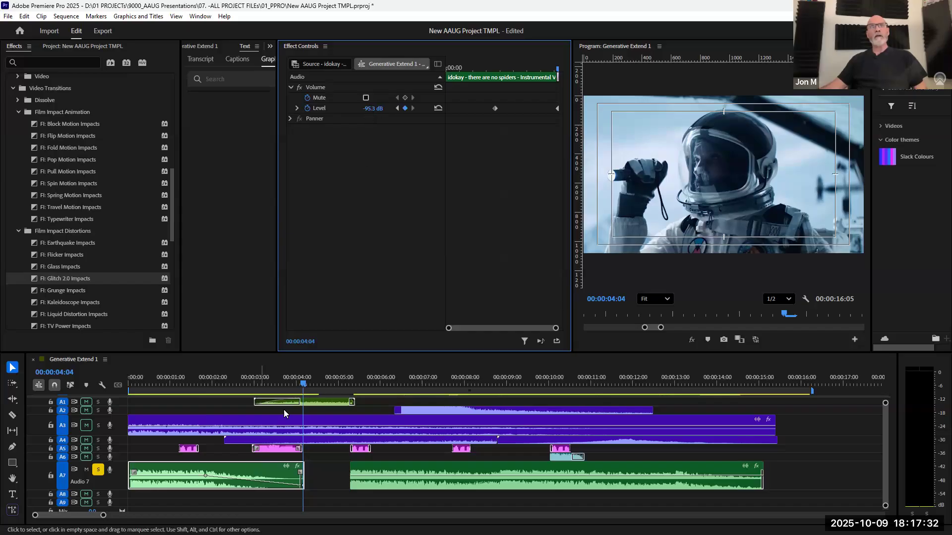
{"action": "left_click", "coordinate": [273, 385]}
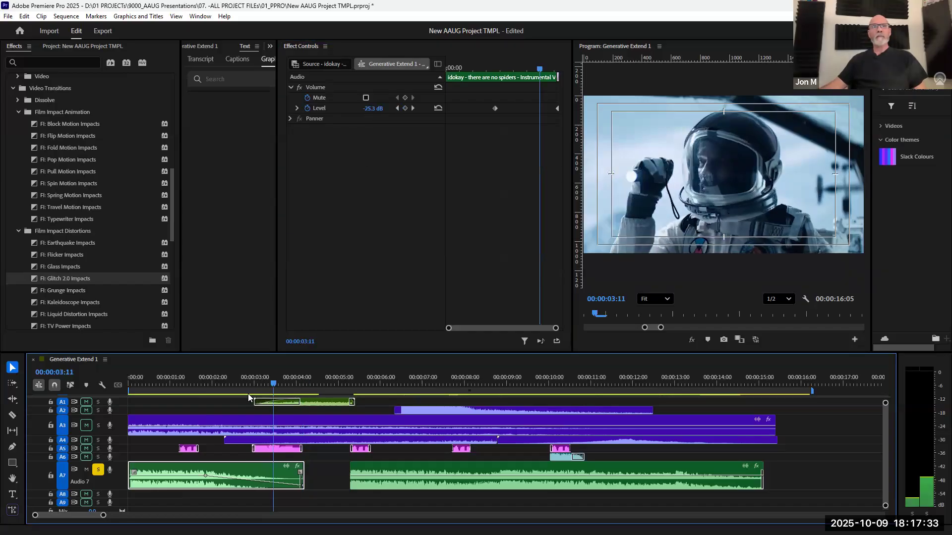
{"action": "left_click", "coordinate": [196, 394]}
{"action": "key", "text": "space"}
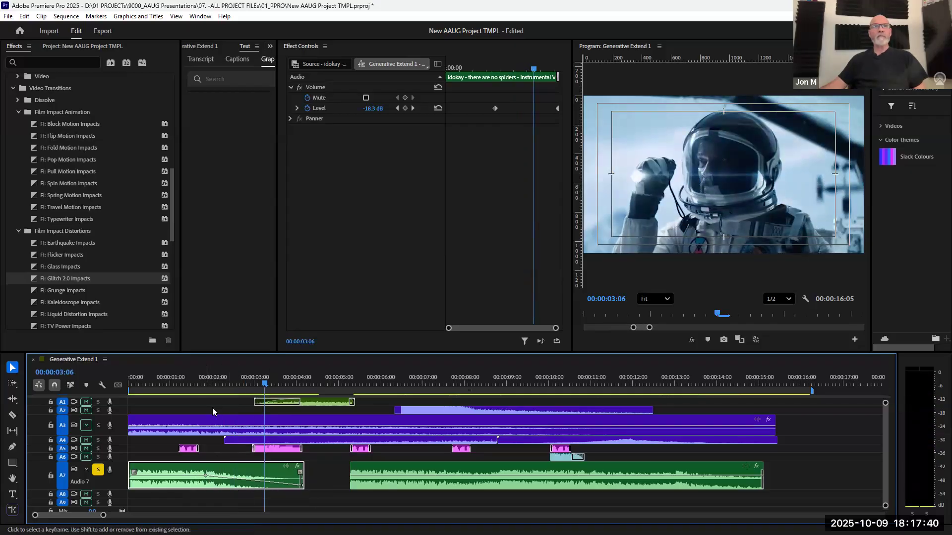
{"action": "left_click", "coordinate": [203, 392]}
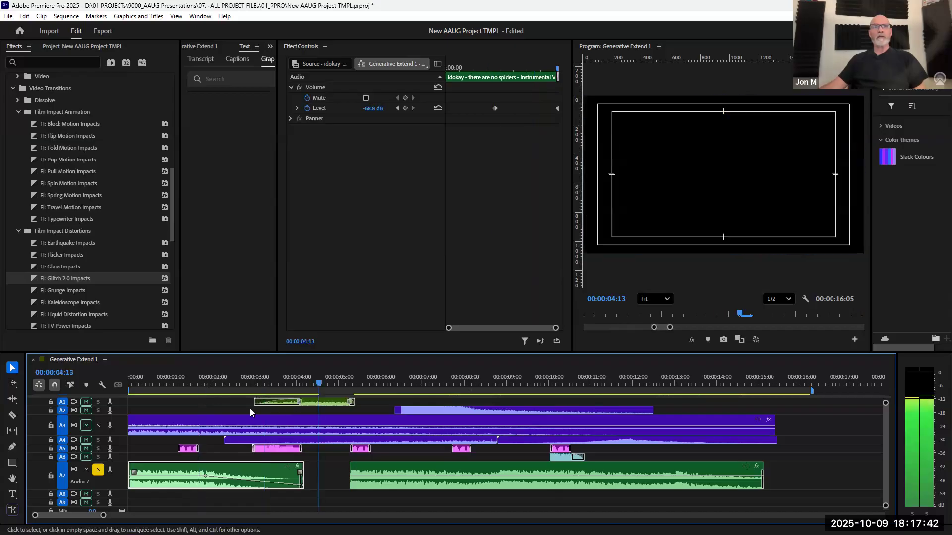
{"action": "key", "text": "space"}
Enlarge the timeline area to bring the video tracks into view and select the first V1 clip, Suspense_in_Space18_0112PI.mp4
{"action": "left_click", "coordinate": [216, 421]}
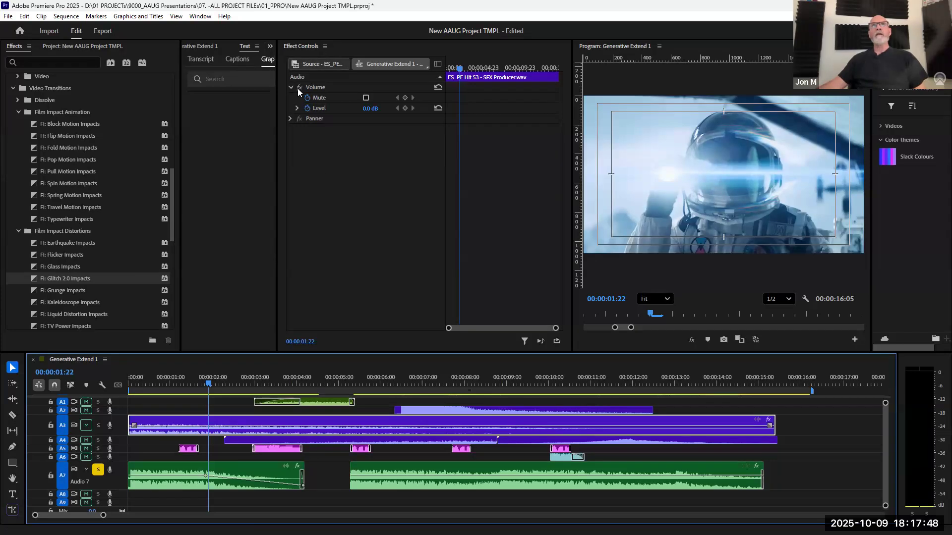
{"action": "left_click", "coordinate": [183, 408]}
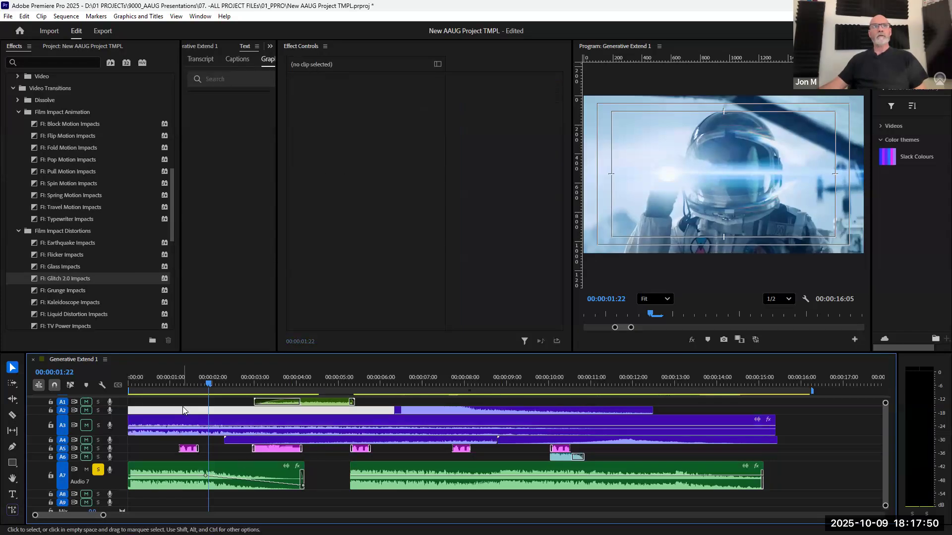
{"action": "left_click_drag", "start_coordinate": [195, 353], "coordinate": [195, 304]}
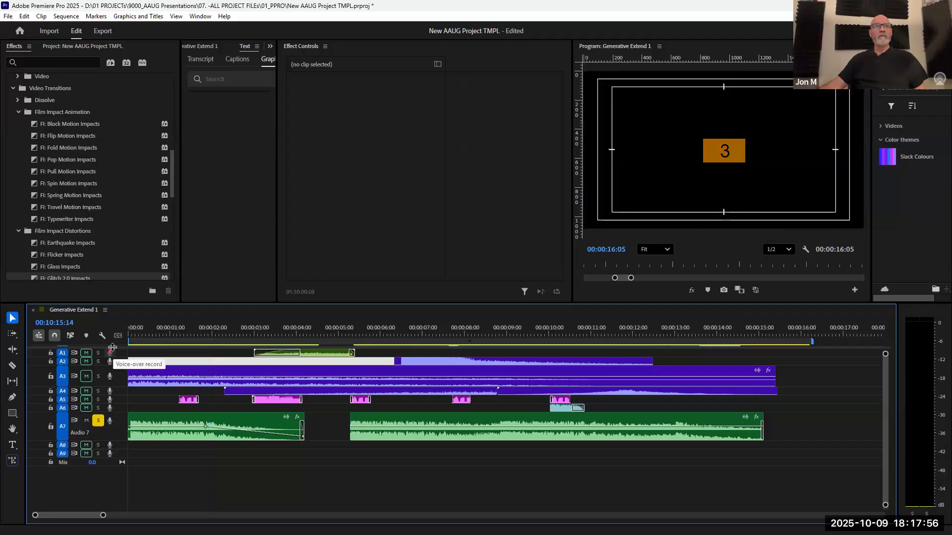
{"action": "left_click_drag", "start_coordinate": [124, 347], "coordinate": [196, 446]}
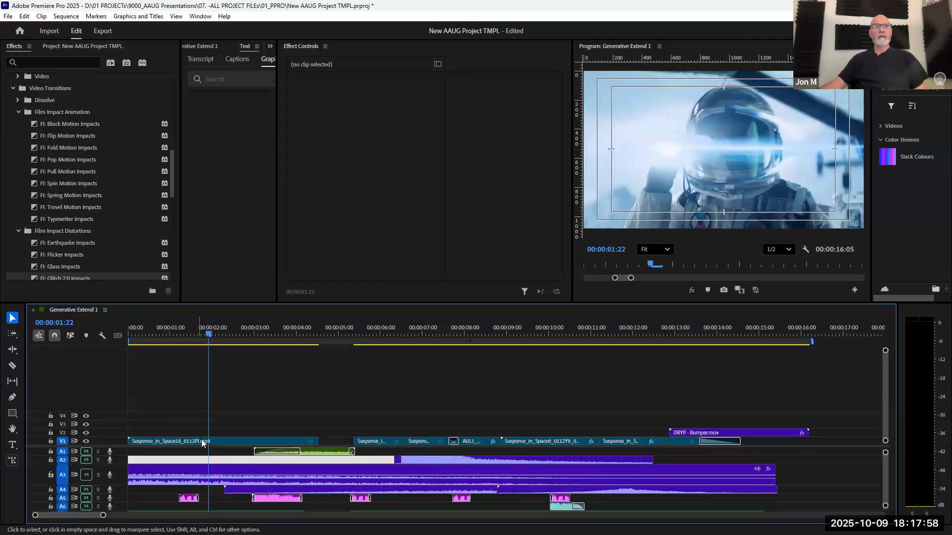
{"action": "left_click", "coordinate": [202, 441]}
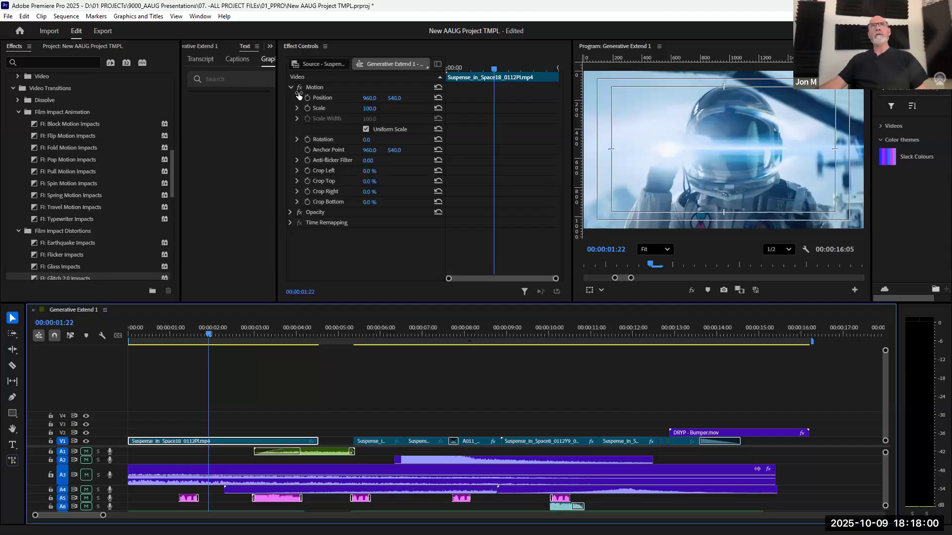
Animate the first V1 clip's horizontal Position from 960 at 00:00:00:00 to -985 at 00:00:03:21 and play the motion
{"action": "key", "text": "Home"}
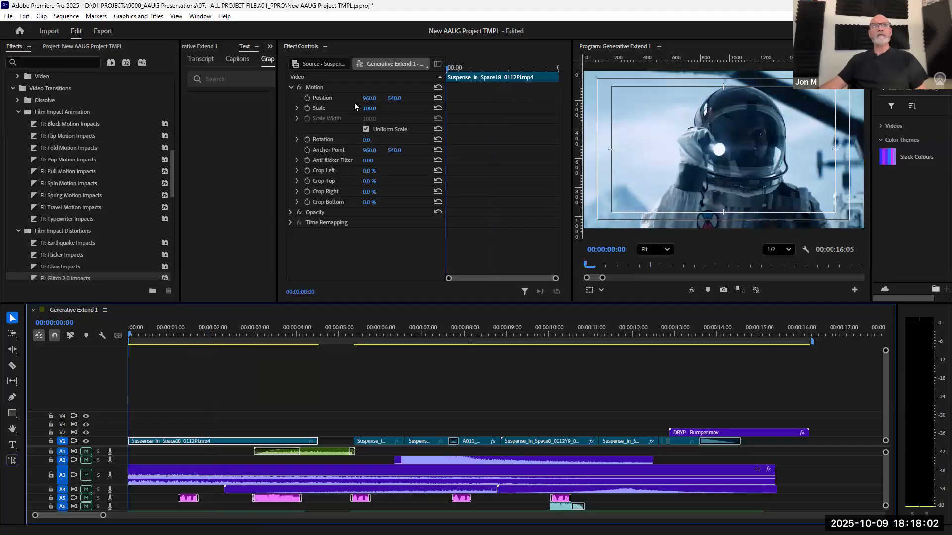
{"action": "left_click", "coordinate": [308, 98]}
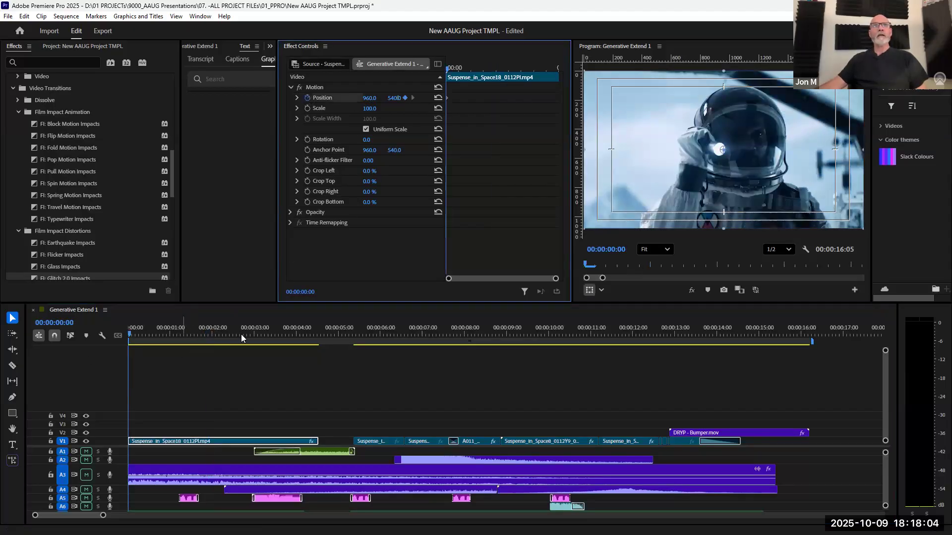
{"action": "left_click", "coordinate": [273, 335]}
{"action": "left_click", "coordinate": [291, 336]}
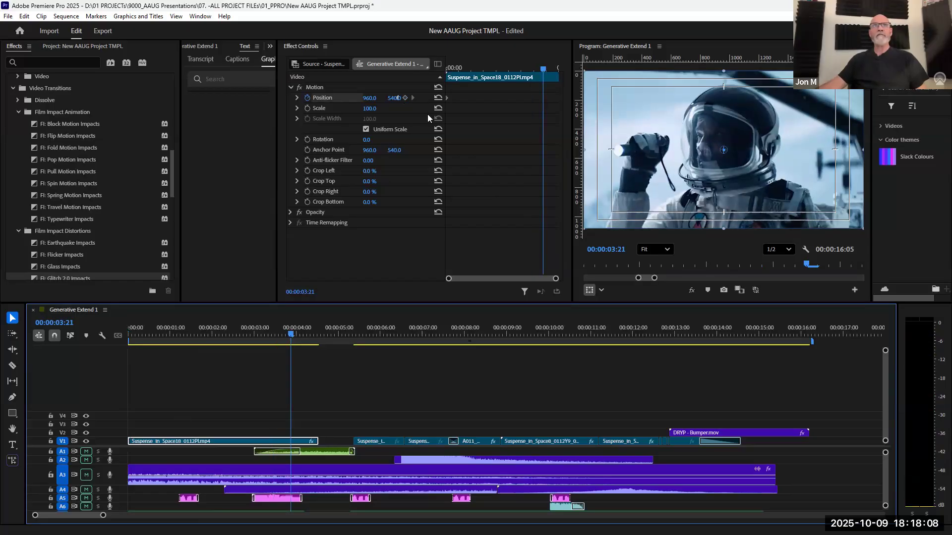
{"action": "left_click_drag", "start_coordinate": [370, 97], "coordinate": [302, 98]}
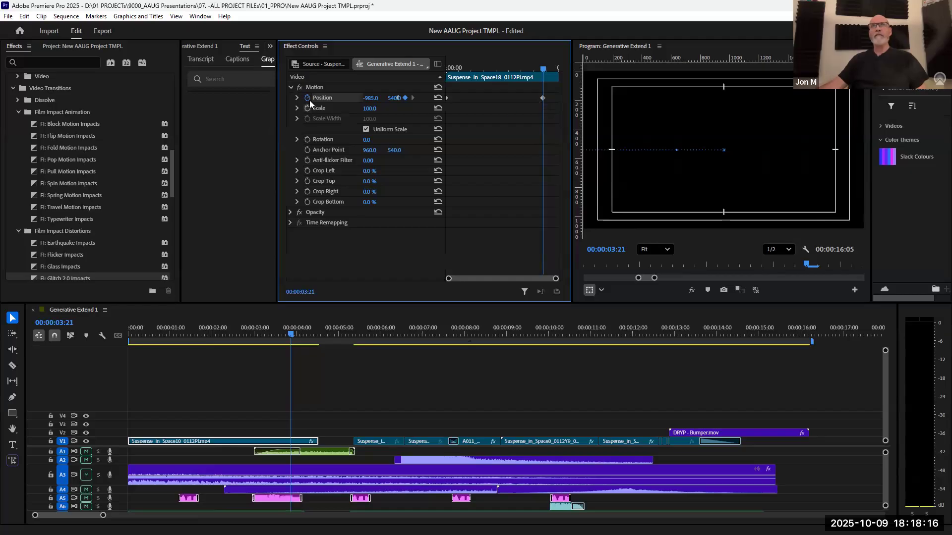
{"action": "left_click_drag", "start_coordinate": [286, 329], "coordinate": [103, 350]}
{"action": "key", "text": "space"}
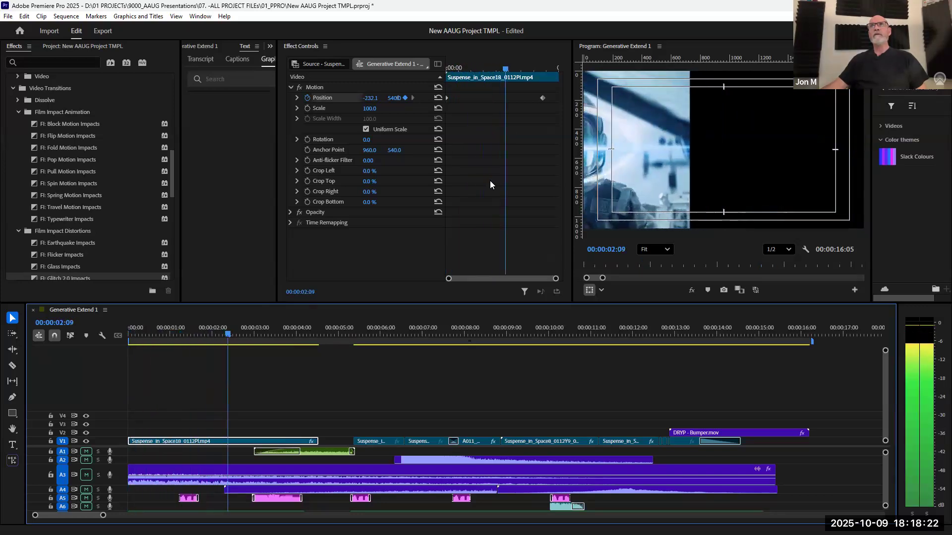
{"action": "key", "text": "space"}
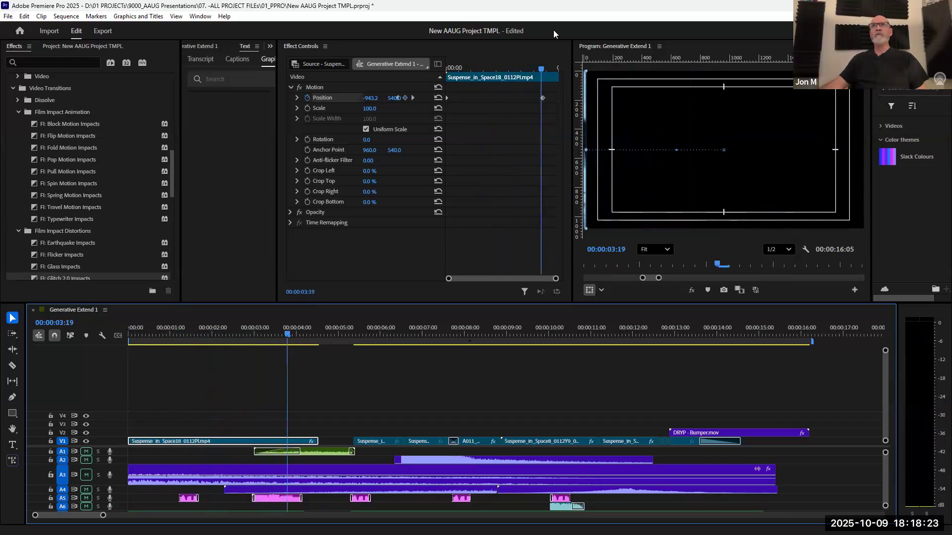
Move the second Position keyframe earlier to about 00:00:02:00 and play back the quicker slide
{"action": "left_click", "coordinate": [548, 72]}
{"action": "left_click", "coordinate": [549, 70]}
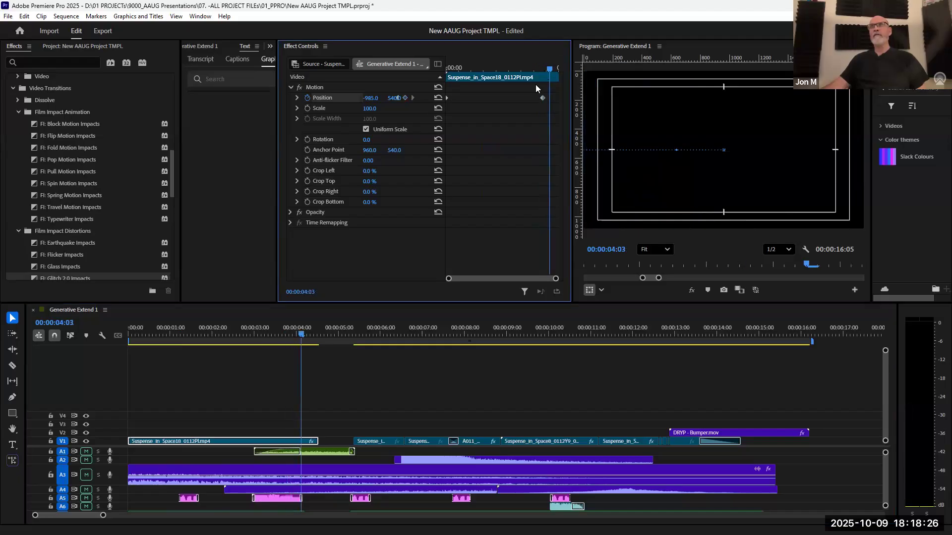
{"action": "left_click_drag", "start_coordinate": [549, 70], "coordinate": [429, 79]}
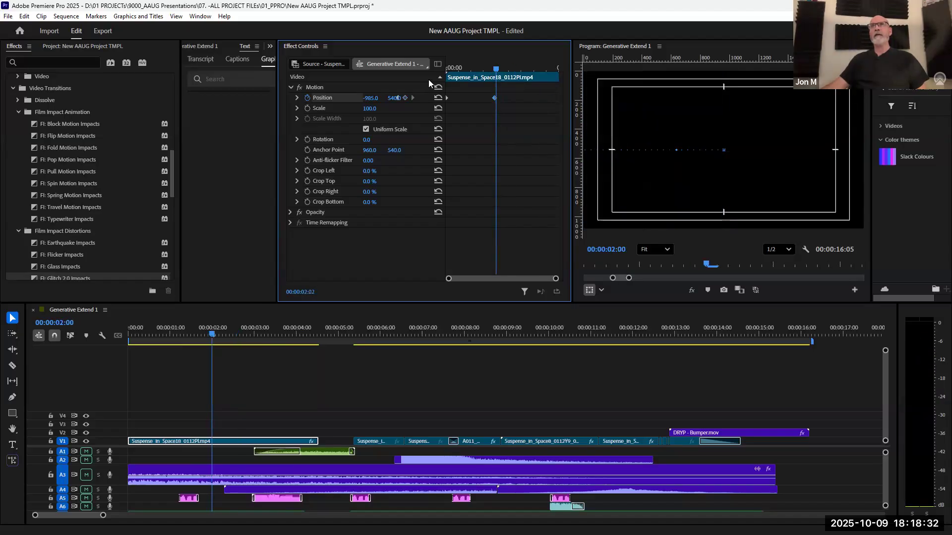
{"action": "key", "text": "space"}
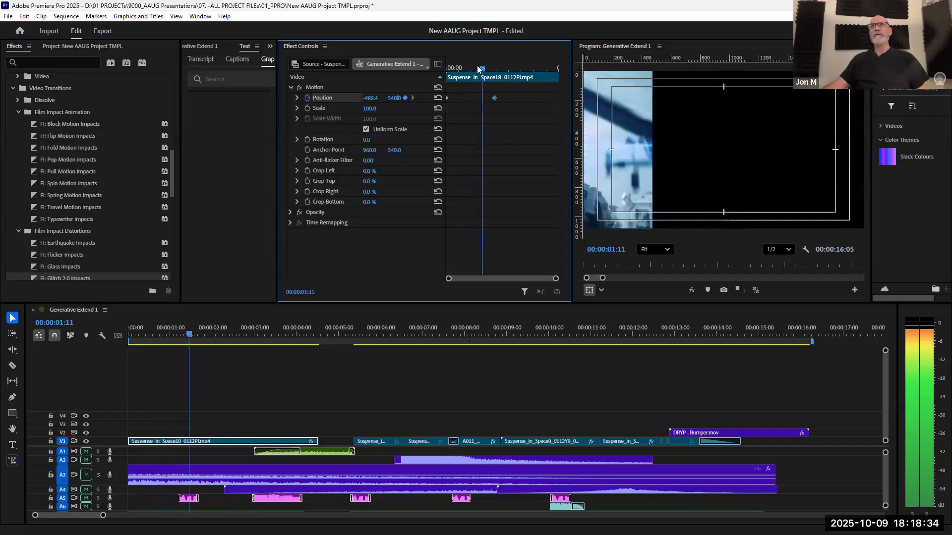
{"action": "key", "text": "space"}
Move the second Position keyframe even closer to the clip's start and preview the motion again
{"action": "left_click_drag", "start_coordinate": [488, 98], "coordinate": [463, 104]}
{"action": "key", "text": "space"}
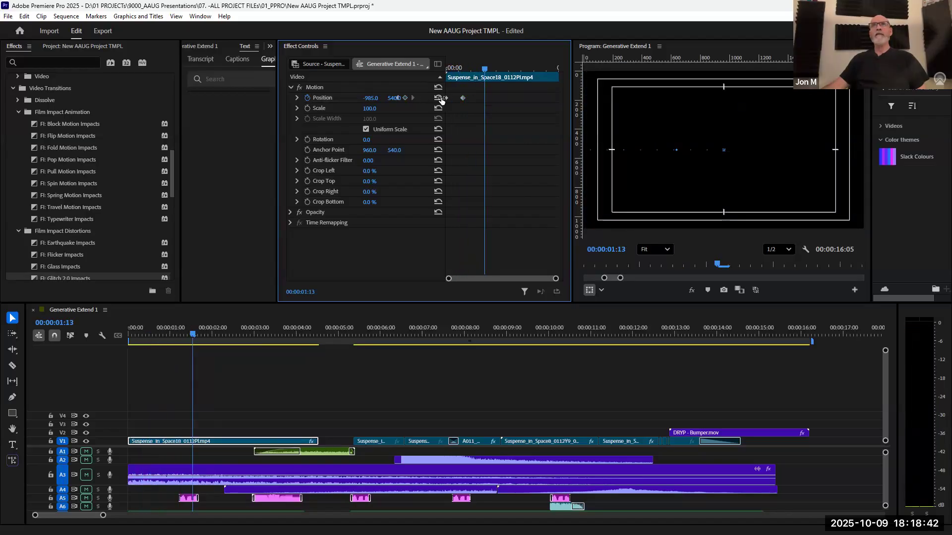
{"action": "key", "text": "space"}
{"action": "key", "text": "space"}
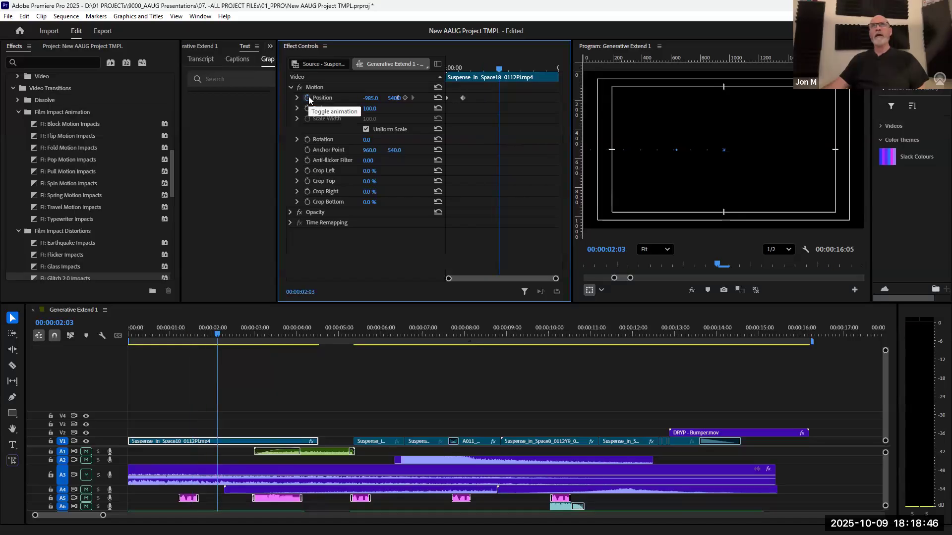
Turn off the Position animation on the first V1 clip and reset its Position to the default
{"action": "left_click", "coordinate": [308, 98]}
{"action": "left_click", "coordinate": [525, 309]}
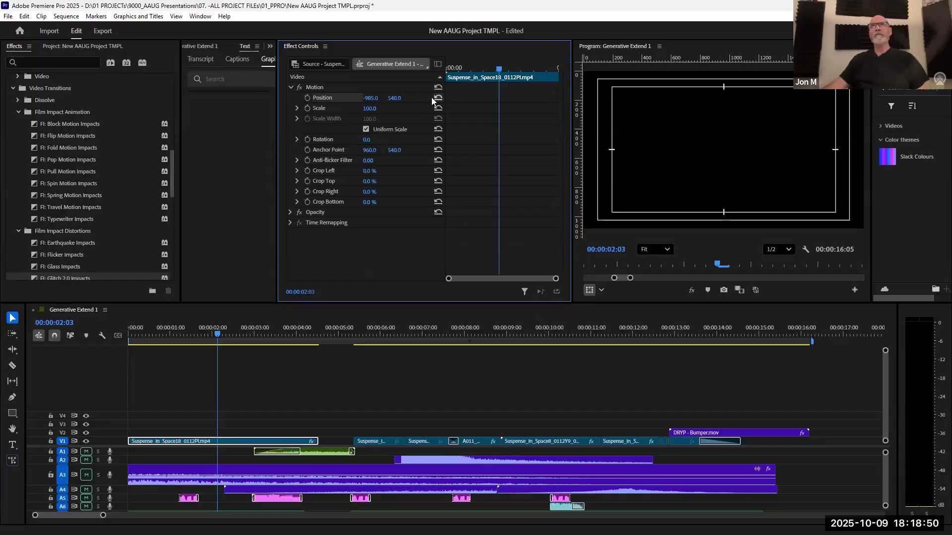
{"action": "left_click", "coordinate": [438, 98]}
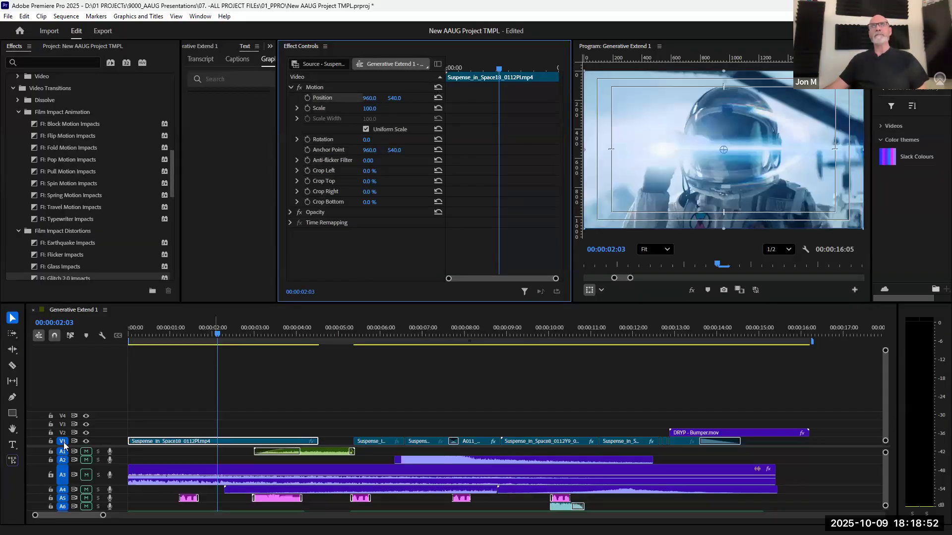
Place the playhead at 00:00:04:11, near the end of the first V1 clip, and increase the V1 track's height
{"action": "left_click", "coordinate": [251, 334]}
{"action": "left_click_drag", "start_coordinate": [292, 334], "coordinate": [308, 350]}
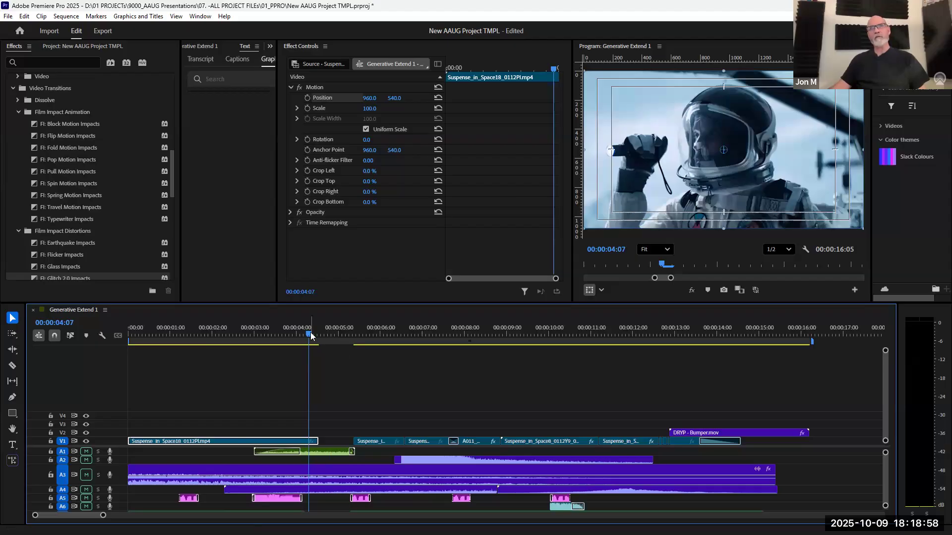
{"action": "left_click", "coordinate": [322, 334]}
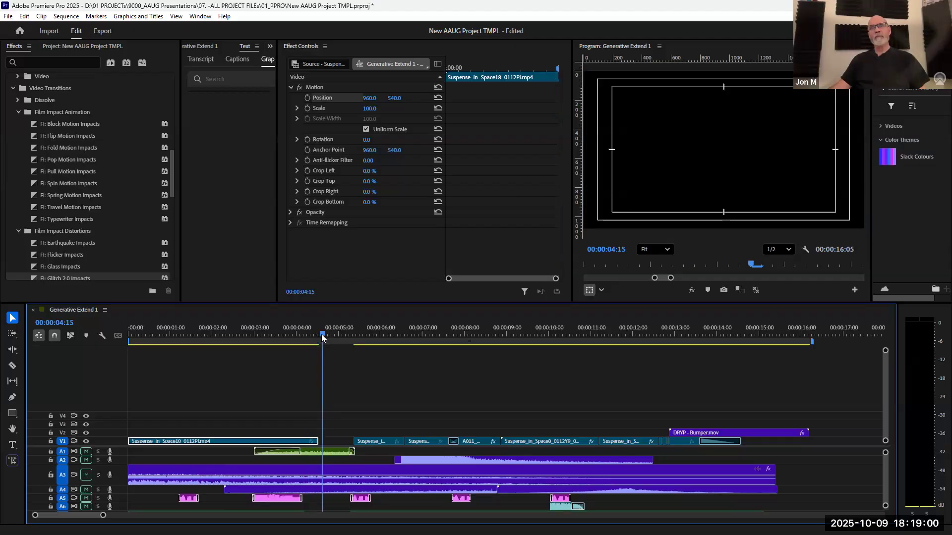
{"action": "left_click_drag", "start_coordinate": [321, 334], "coordinate": [315, 335]}
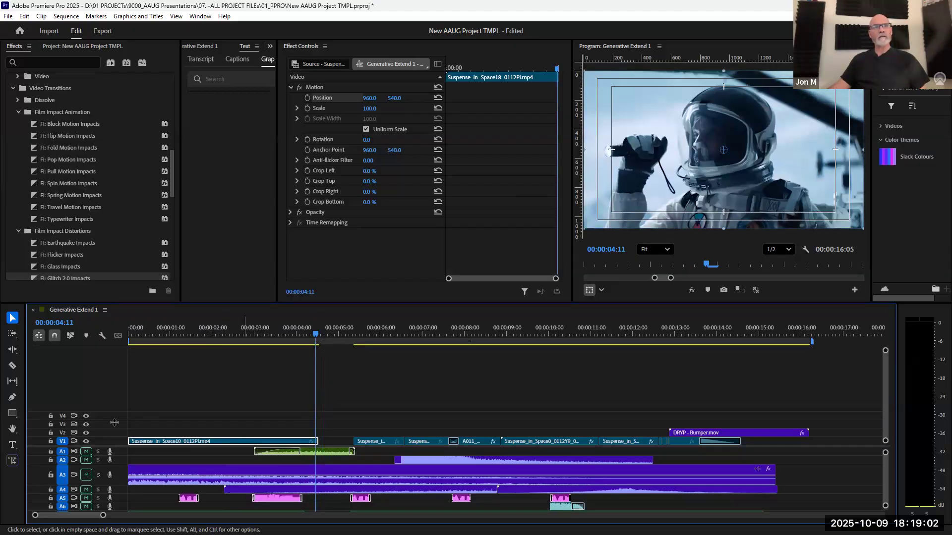
{"action": "left_click_drag", "start_coordinate": [115, 409], "coordinate": [88, 378]}
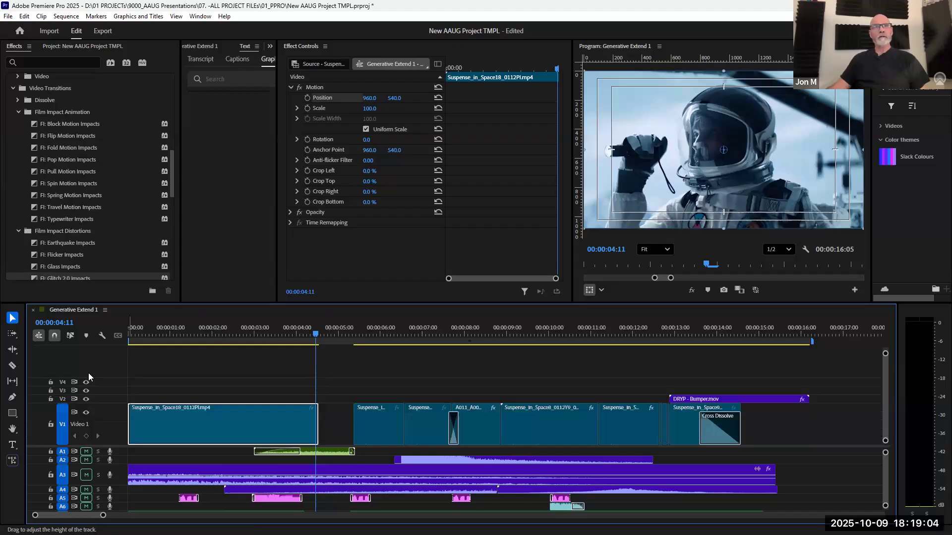
Try trimming about four frames off the start of the first V1 clip, and undo the trim
{"action": "key", "text": "Home"}
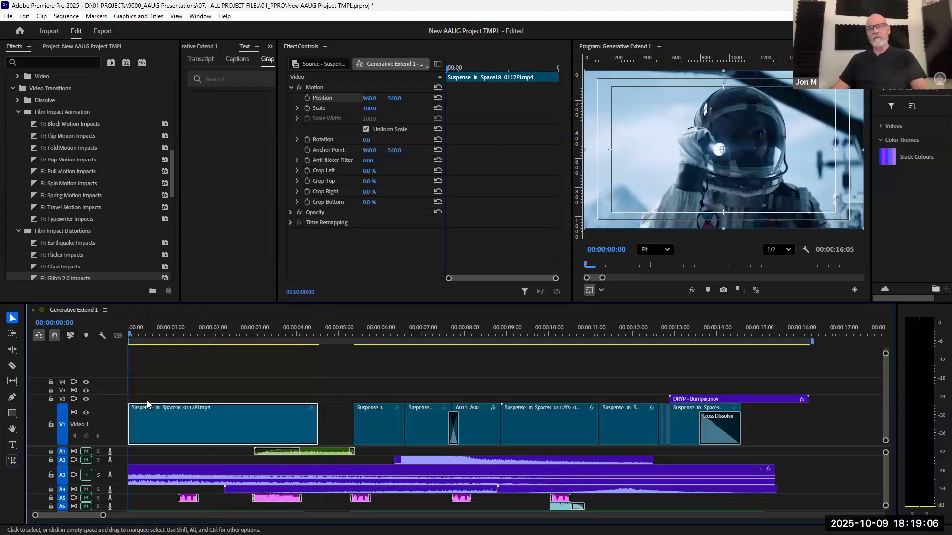
{"action": "key", "text": "="}
{"action": "key", "text": "="}
{"action": "key", "text": "="}
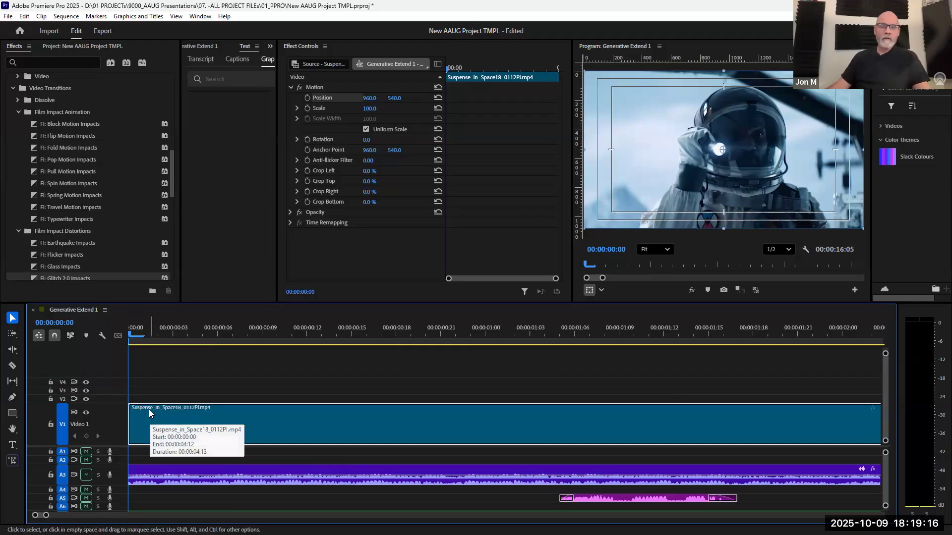
{"action": "left_click_drag", "start_coordinate": [130, 421], "coordinate": [189, 417]}
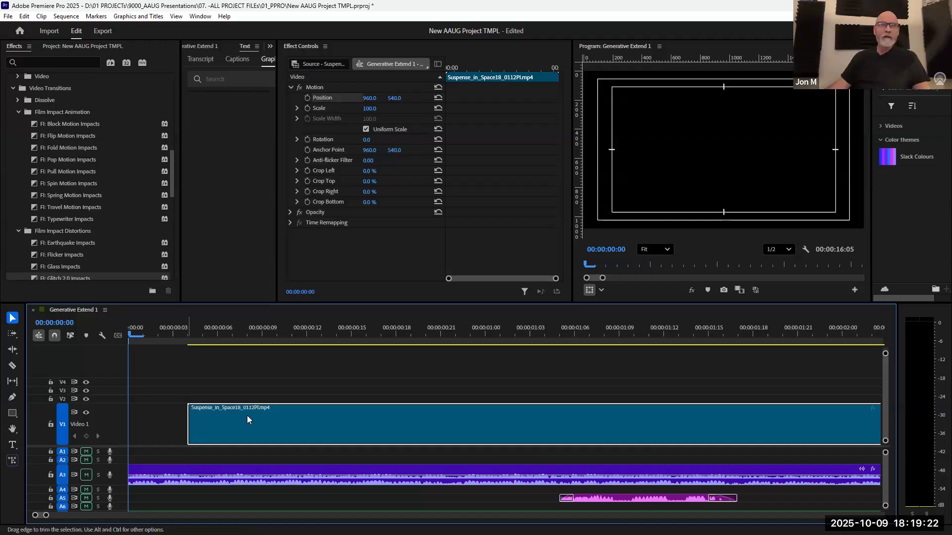
{"action": "key", "text": "ctrl+z"}
{"action": "key", "text": "minus"}
{"action": "key", "text": "minus"}
{"action": "key", "text": "minus"}
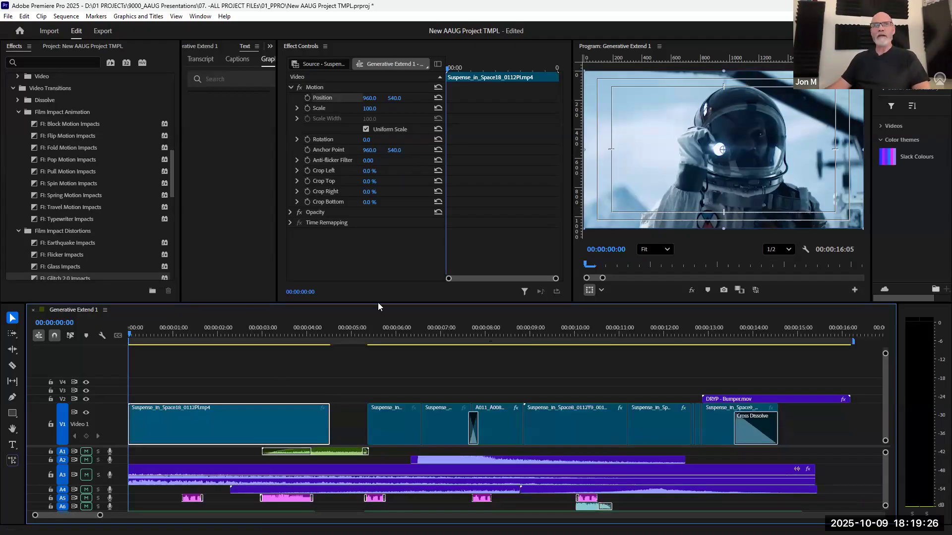
Reveal the source of the V1 clip Suspense_in_Space8_0112Y9_001.mp4 among the project items and widen the project list
{"action": "left_click", "coordinate": [329, 409]}
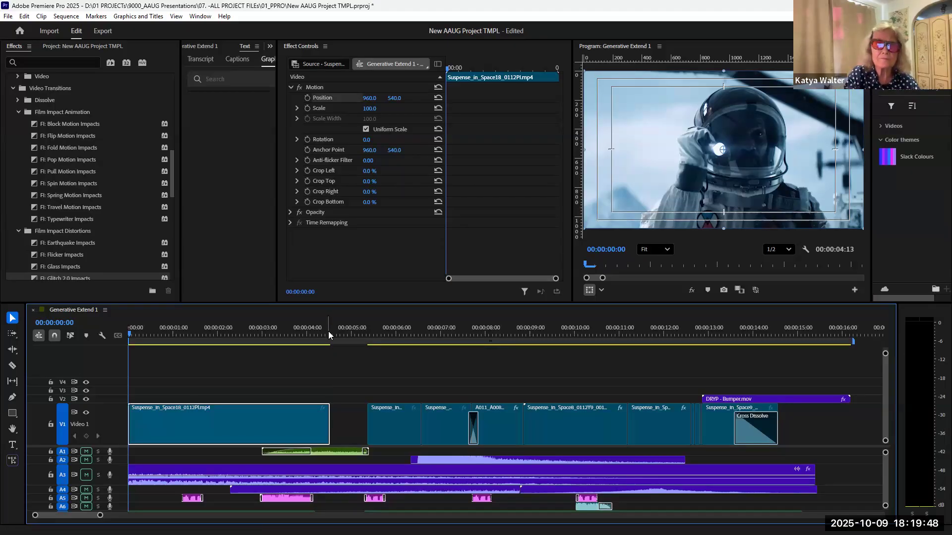
{"action": "left_click", "coordinate": [352, 335]}
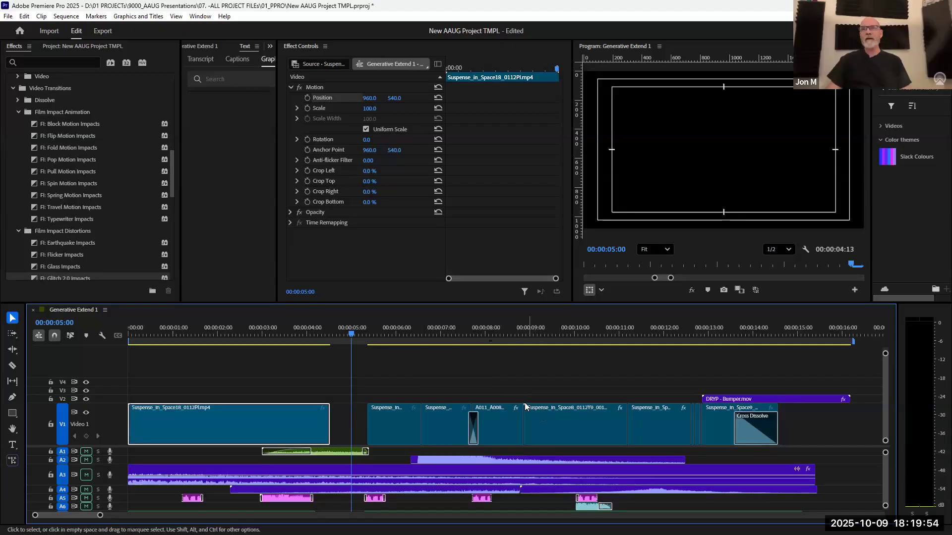
{"action": "left_click", "coordinate": [577, 427]}
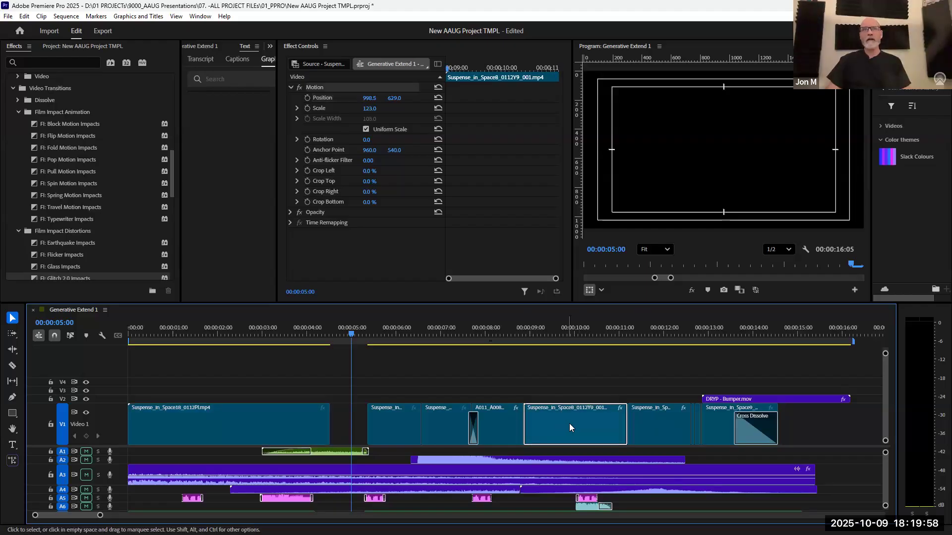
{"action": "key", "text": "shift+f"}
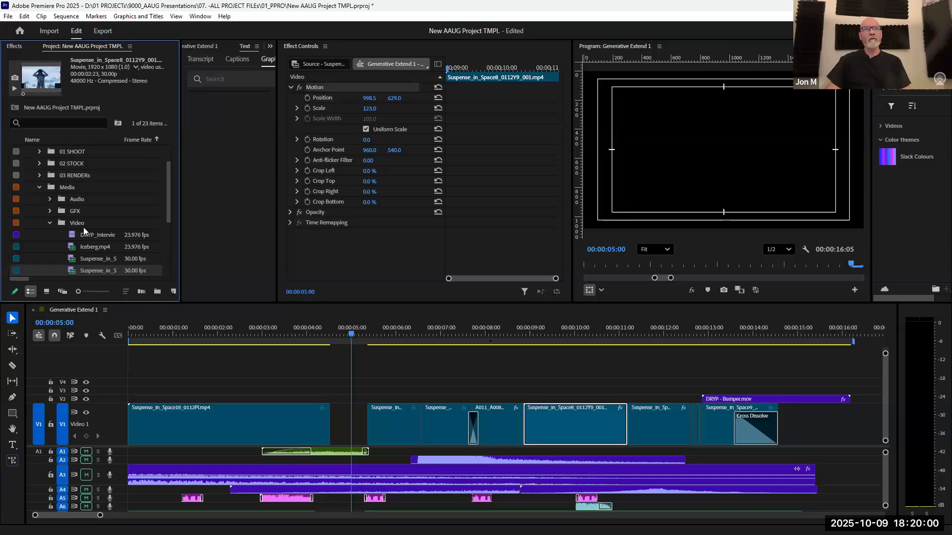
{"action": "scroll", "coordinate": [83, 227], "scroll_direction": "down", "scroll_amount": 3}
{"action": "left_click_drag", "start_coordinate": [180, 201], "coordinate": [241, 192]}
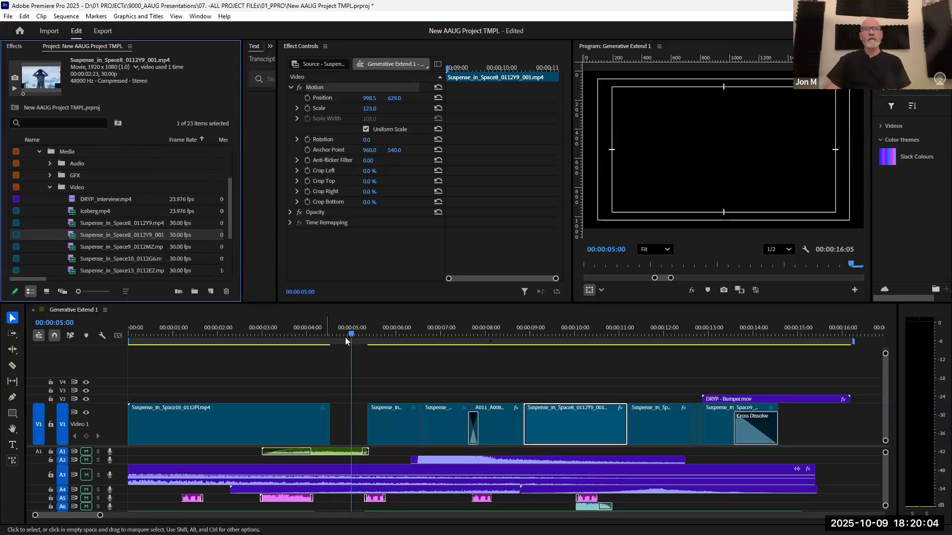
Review the empty gap after the first V1 clip by playing the sequence around it, and return the playhead to 00:00:03:02
{"action": "left_click_drag", "start_coordinate": [327, 337], "coordinate": [261, 347]}
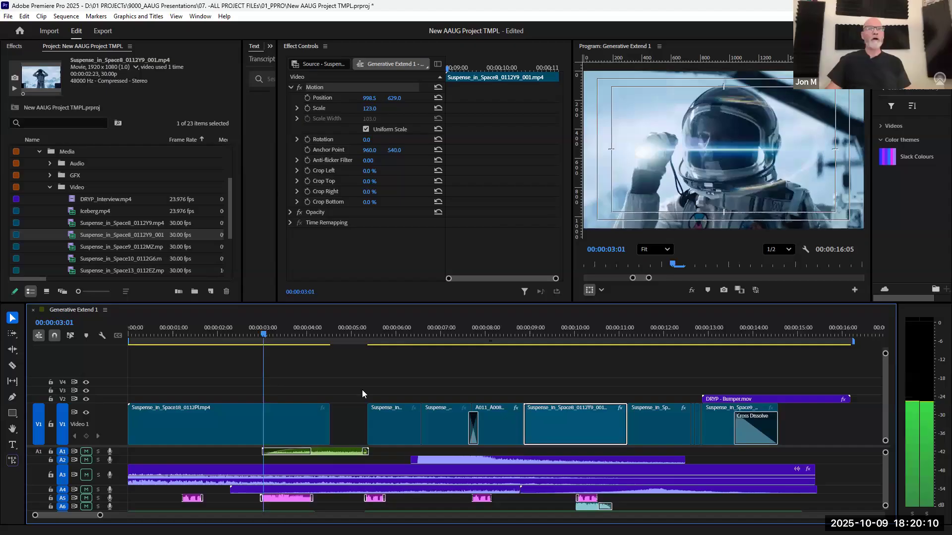
{"action": "key", "text": "space"}
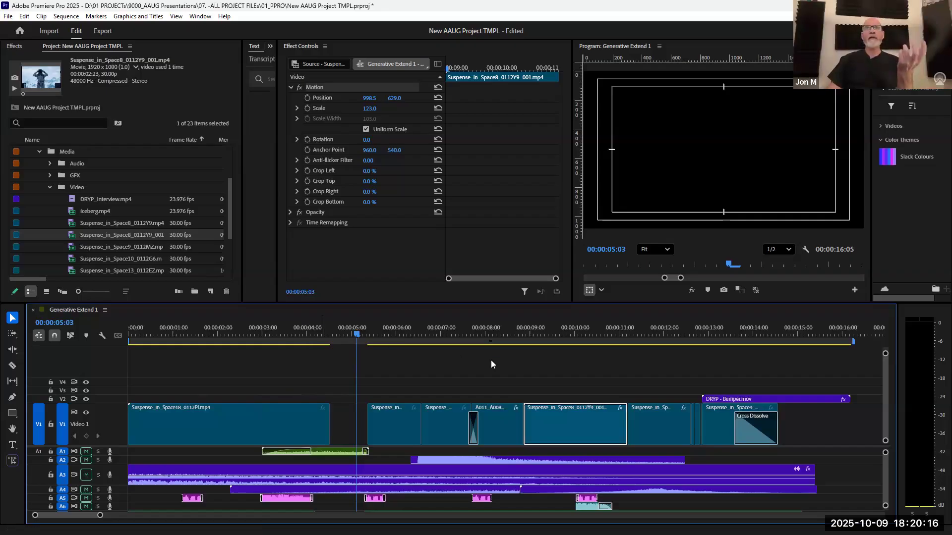
{"action": "key", "text": "space"}
{"action": "key", "text": "j"}
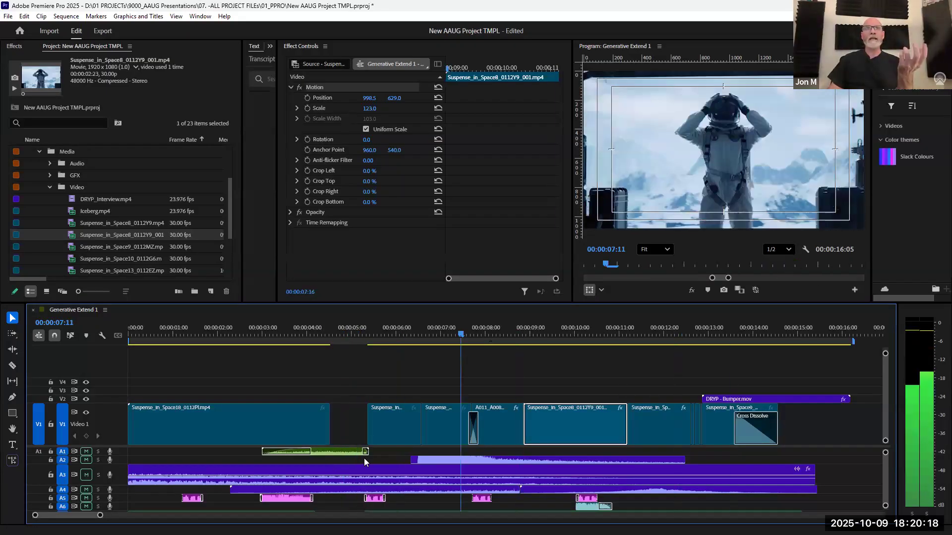
{"action": "key", "text": "k"}
{"action": "key", "text": "Right"}
{"action": "key", "text": "Right"}
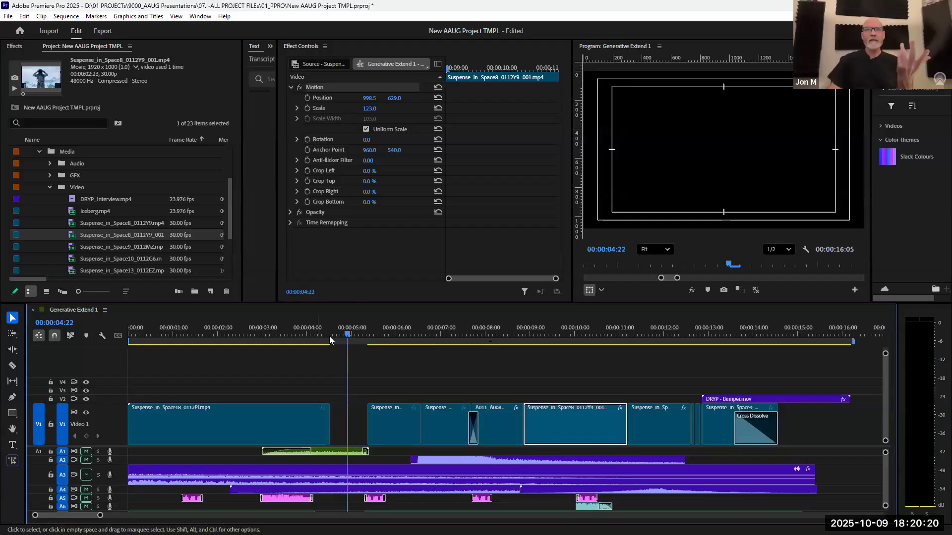
{"action": "left_click", "coordinate": [266, 342]}
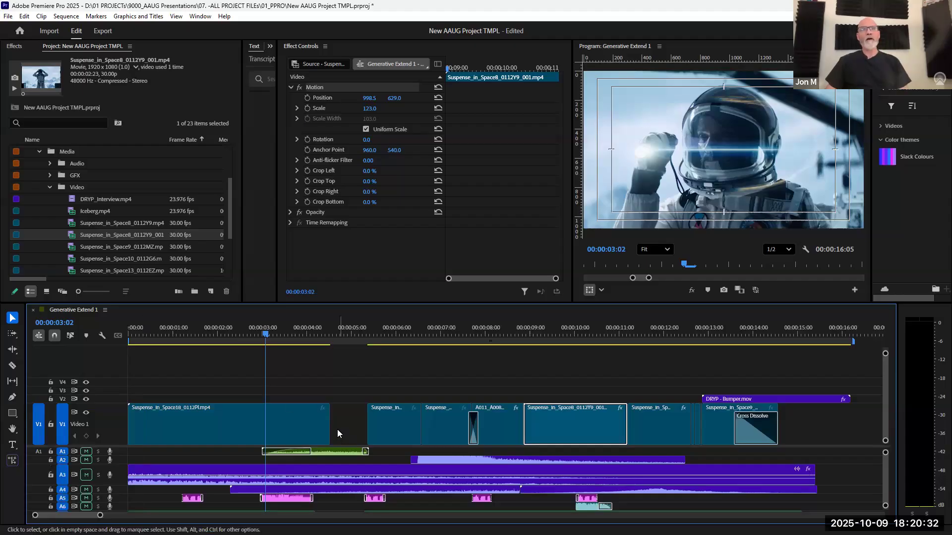
Try to fill the V1 gap by extending the end of the first clip to the next clip with the Generative Extend Tool
{"action": "left_click", "coordinate": [13, 461]}
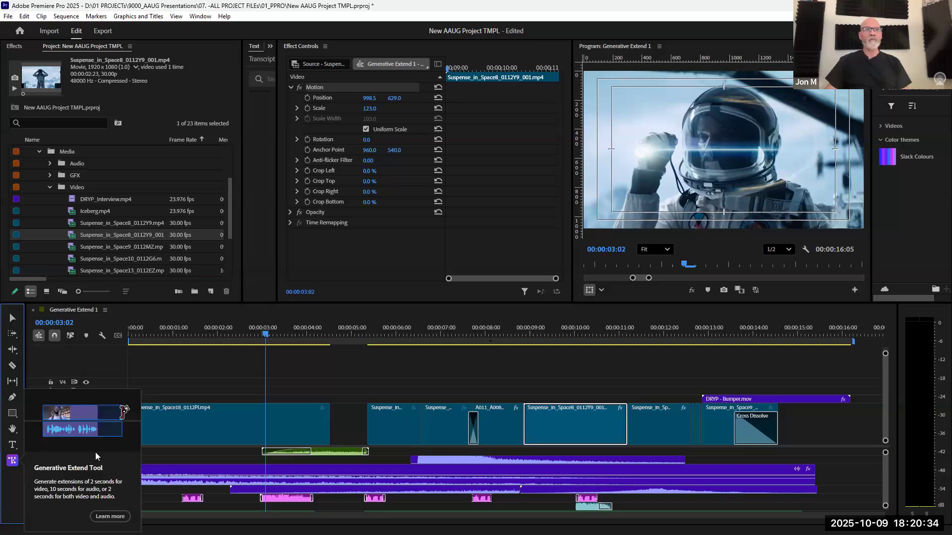
{"action": "left_click", "coordinate": [340, 421]}
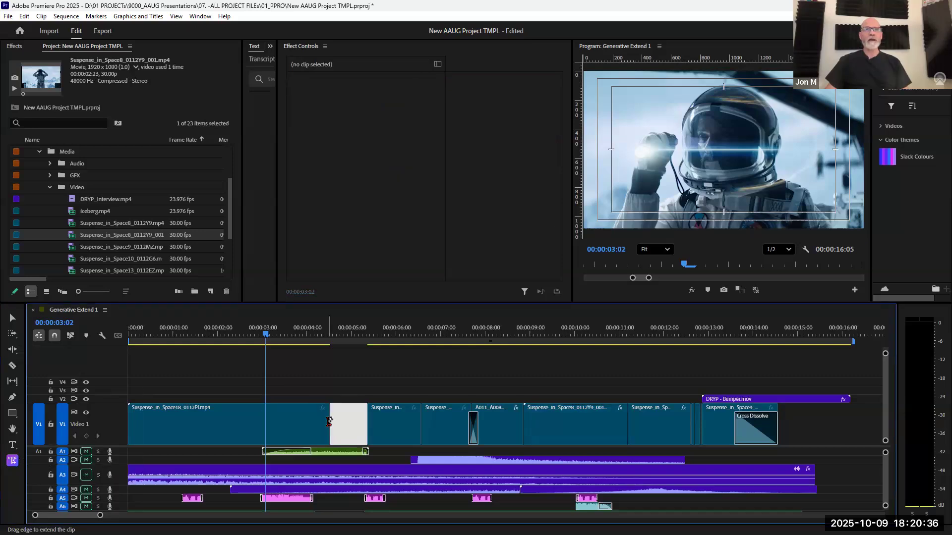
{"action": "left_click_drag", "start_coordinate": [329, 422], "coordinate": [372, 424]}
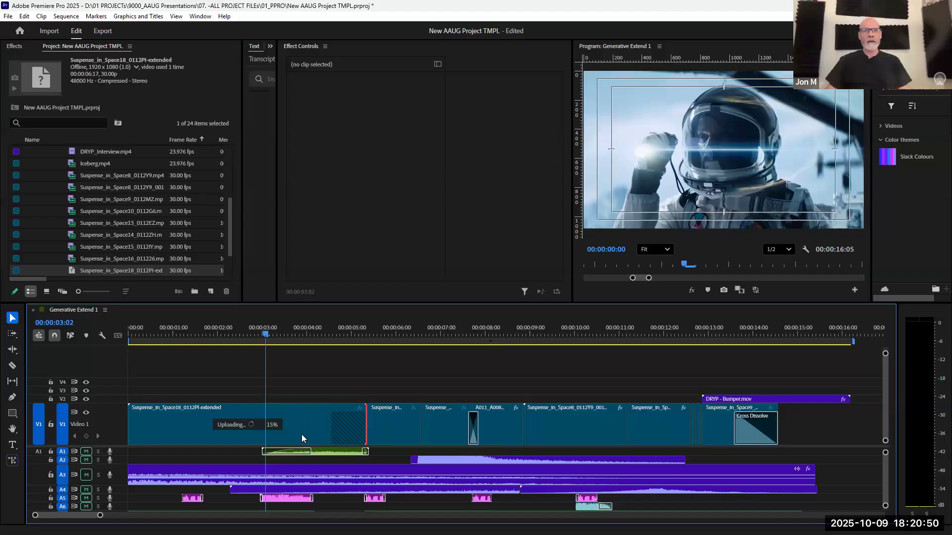
Move the second V1 clip straight up to V2, and generatively extend the first V1 clip to a duration of 00:00:05:14
{"action": "left_click_drag", "start_coordinate": [373, 424], "coordinate": [389, 397]}
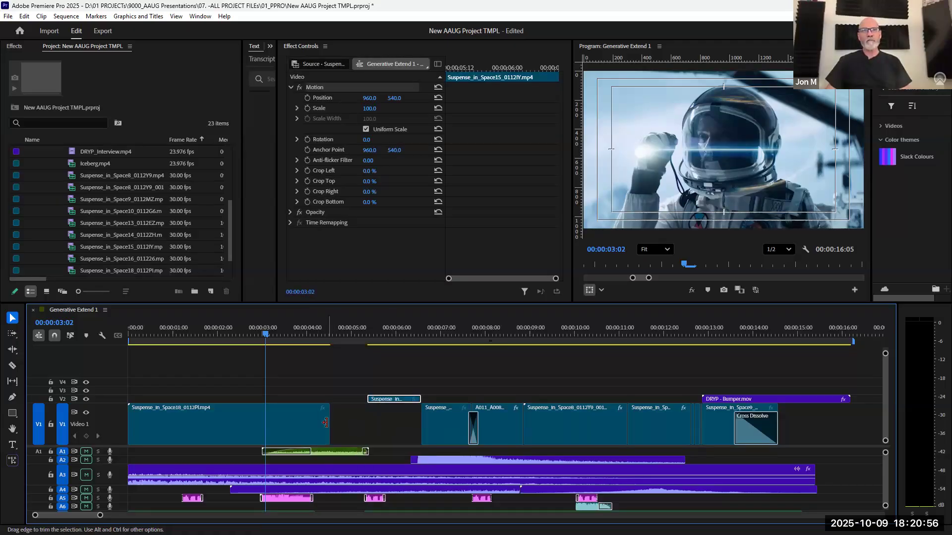
{"action": "left_click", "coordinate": [13, 461]}
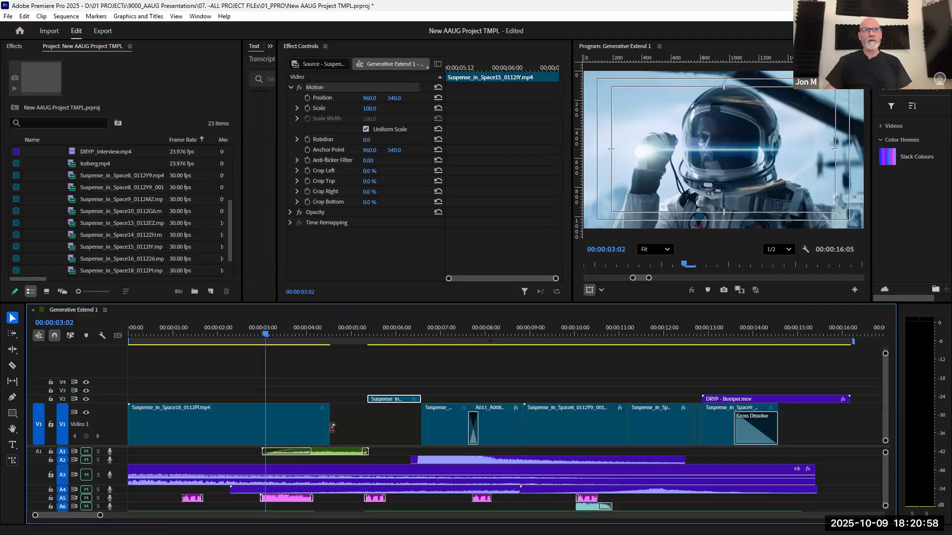
{"action": "left_click_drag", "start_coordinate": [328, 425], "coordinate": [373, 423]}
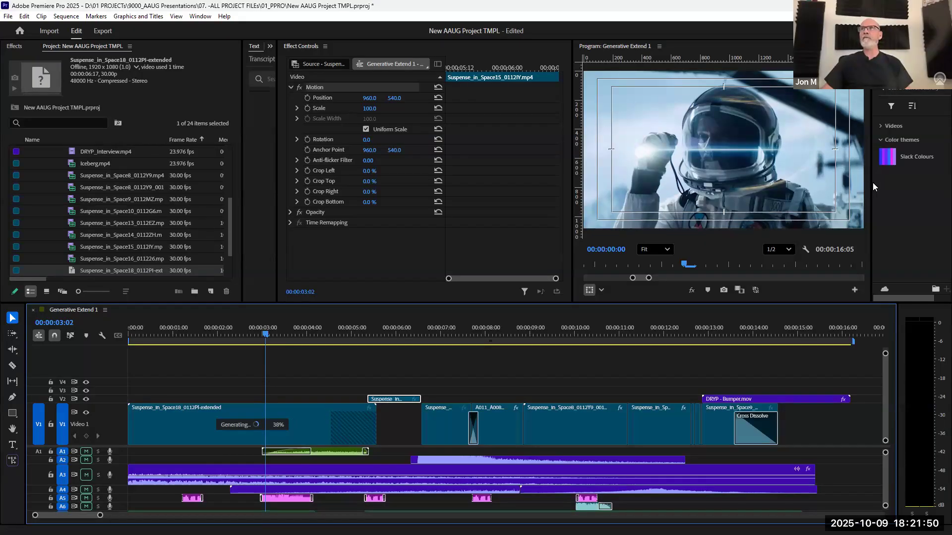
Show the local graphics templates in a wider panel, browse them and enlarge their thumbnails
{"action": "left_click_drag", "start_coordinate": [871, 184], "coordinate": [804, 184]}
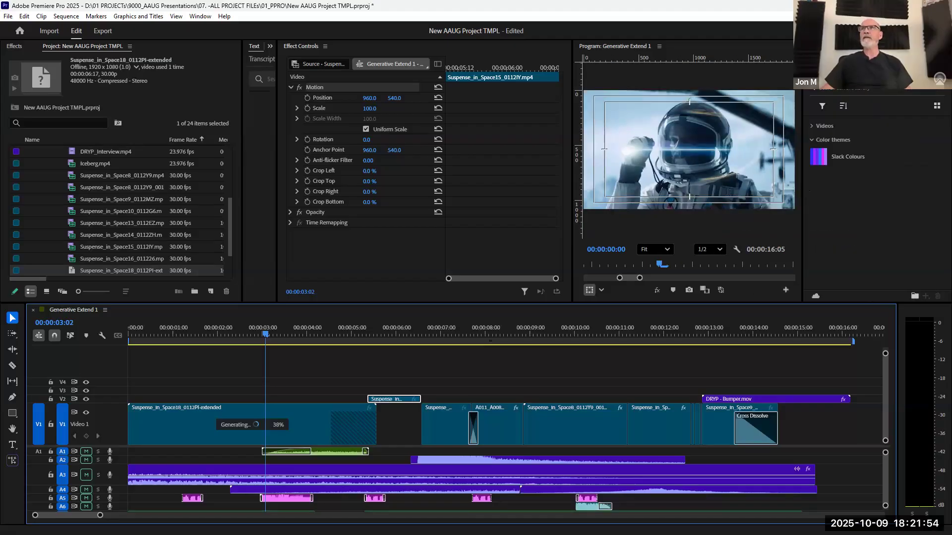
{"action": "left_click", "coordinate": [865, 46]}
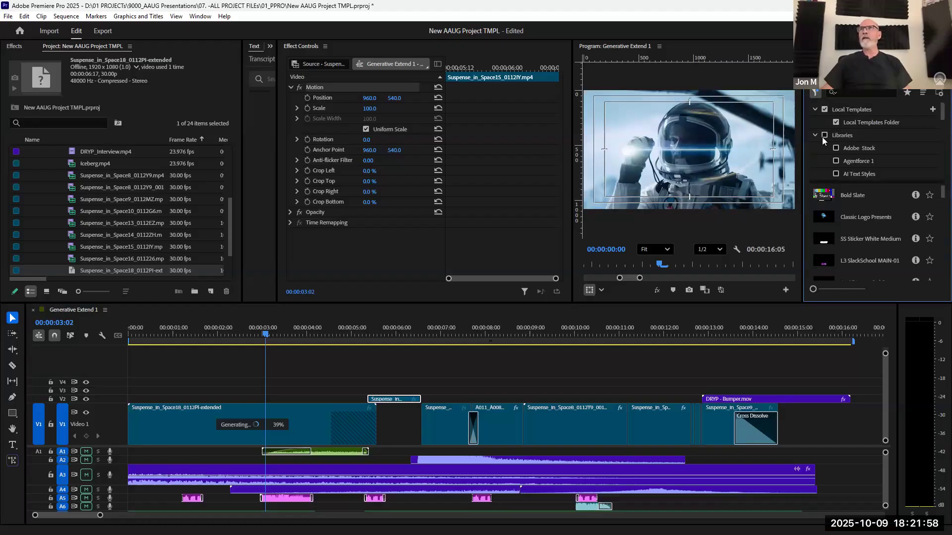
{"action": "scroll", "coordinate": [843, 149], "scroll_direction": "down", "scroll_amount": 2}
{"action": "scroll", "coordinate": [863, 217], "scroll_direction": "down", "scroll_amount": 2}
{"action": "scroll", "coordinate": [869, 191], "scroll_direction": "up", "scroll_amount": 1}
{"action": "scroll", "coordinate": [865, 200], "scroll_direction": "down", "scroll_amount": 3}
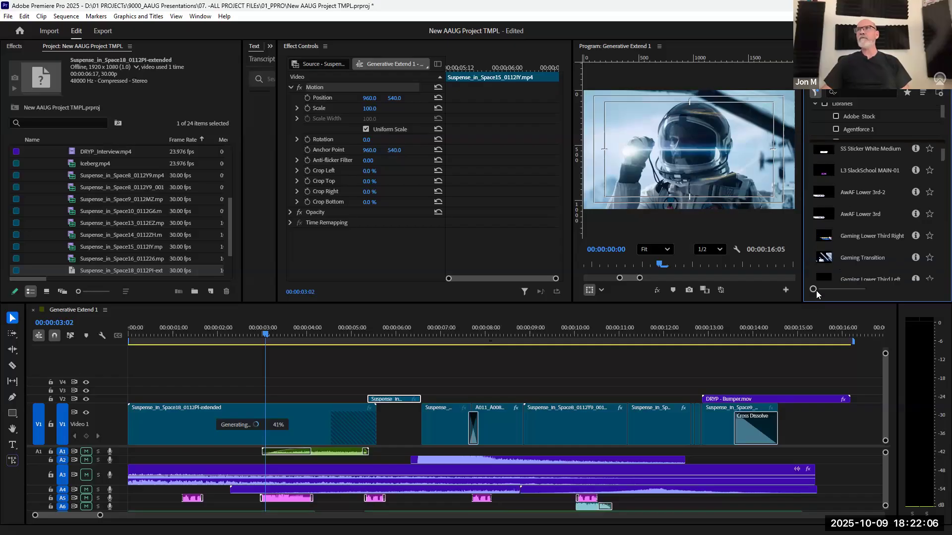
{"action": "left_click_drag", "start_coordinate": [815, 290], "coordinate": [827, 290]}
Add the Classic Logo Presents template to V3 at 00:00:03:02, and place the playhead at 00:00:04:01 within it
{"action": "mouse_move", "coordinate": [836, 240]}
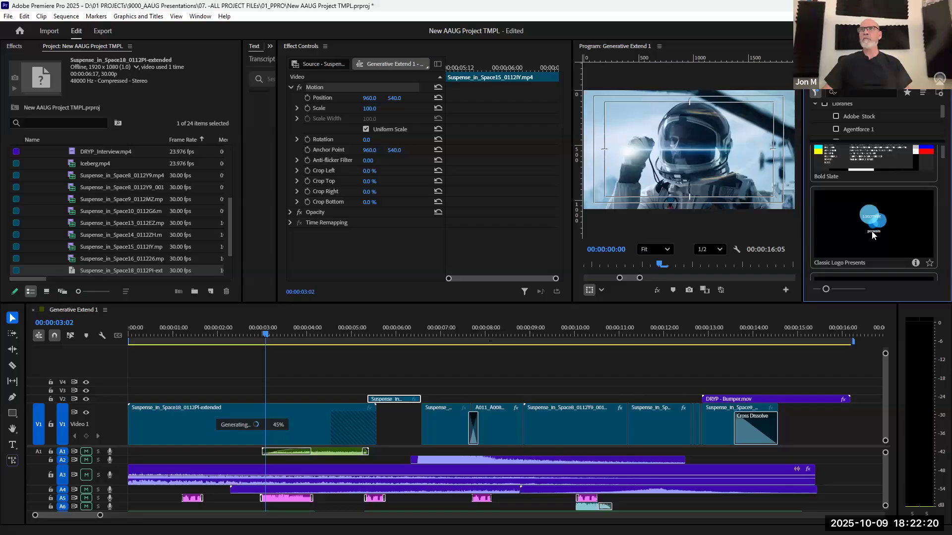
{"action": "scroll", "coordinate": [871, 233], "scroll_direction": "down", "scroll_amount": 1}
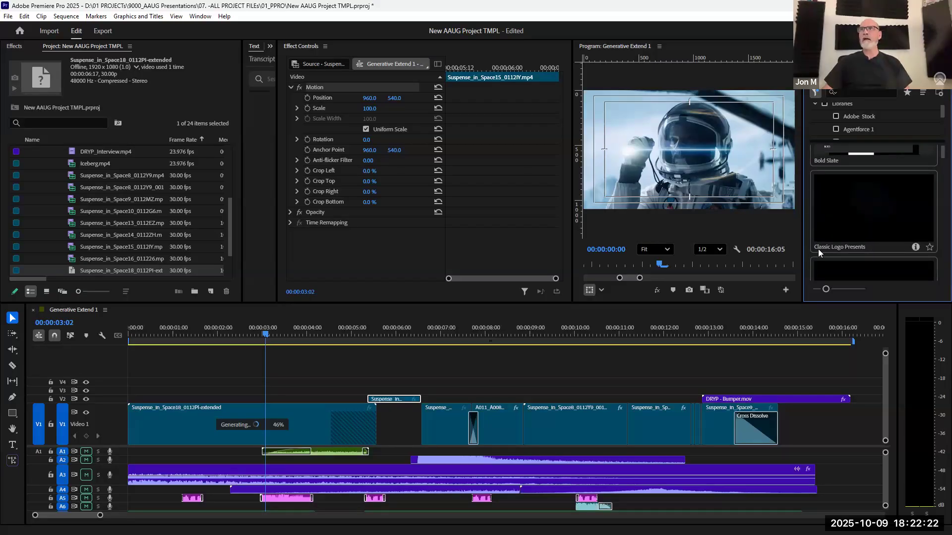
{"action": "left_click_drag", "start_coordinate": [872, 203], "coordinate": [268, 391]}
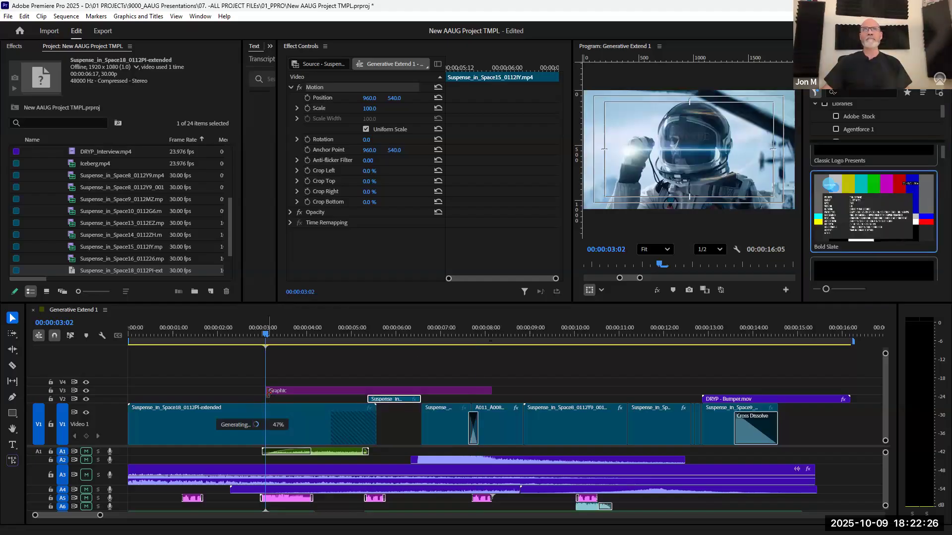
{"action": "left_click_drag", "start_coordinate": [267, 336], "coordinate": [309, 340]}
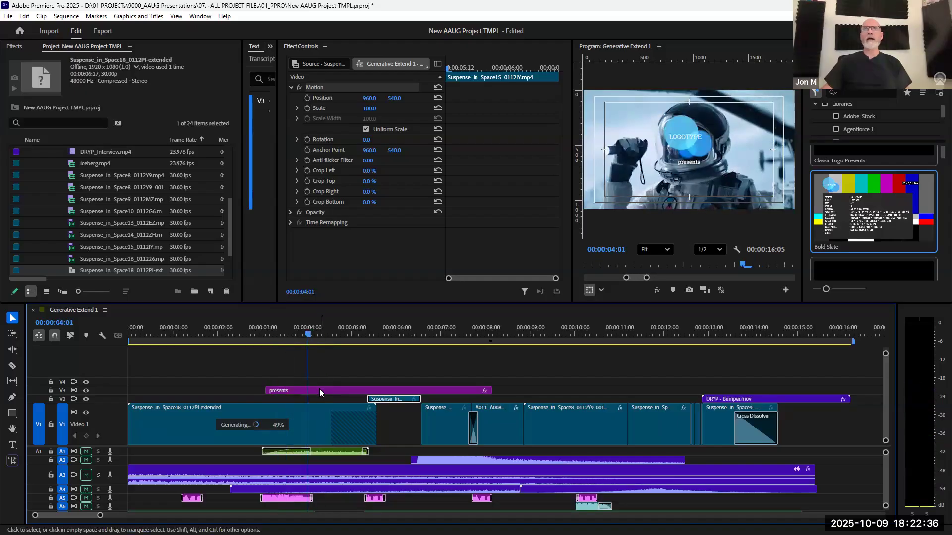
Change the "presents" text layer of the V3 logo graphic to "AAUG Meeting"
{"action": "left_click", "coordinate": [320, 391]}
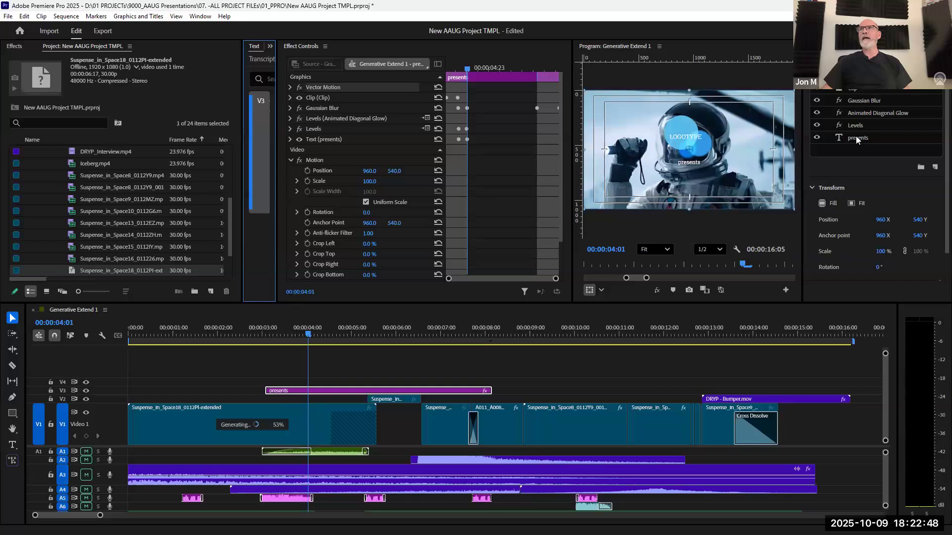
{"action": "left_click", "coordinate": [859, 138]}
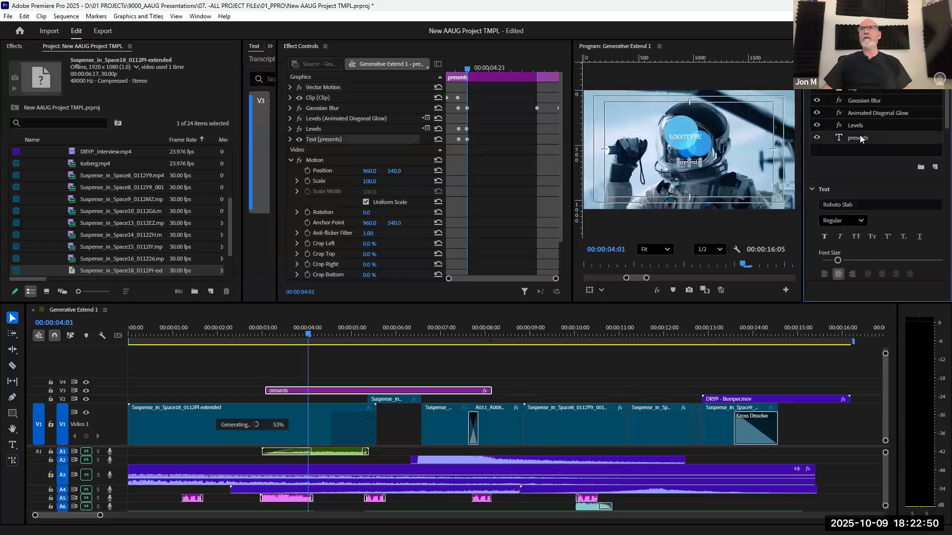
{"action": "double_click", "coordinate": [860, 138]}
{"action": "type", "text": "AAU"}
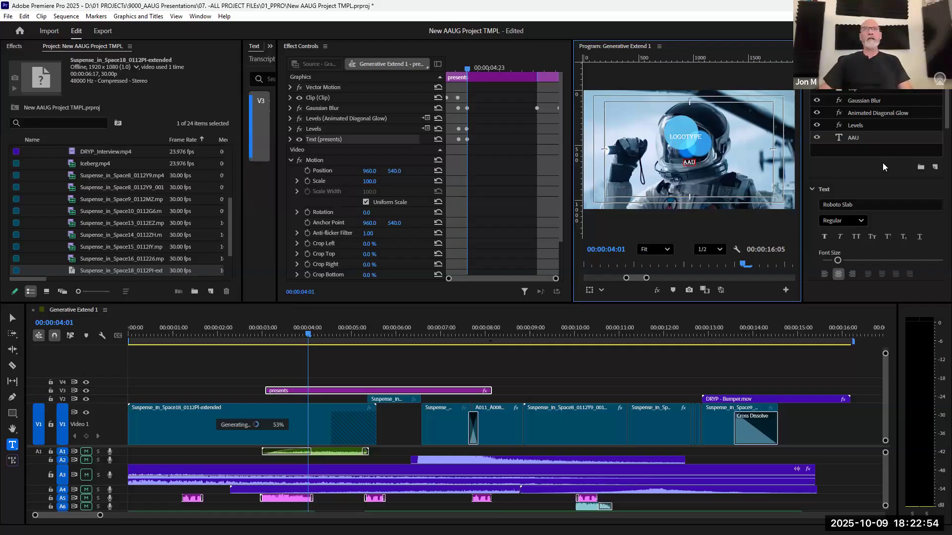
{"action": "type", "text": "G"}
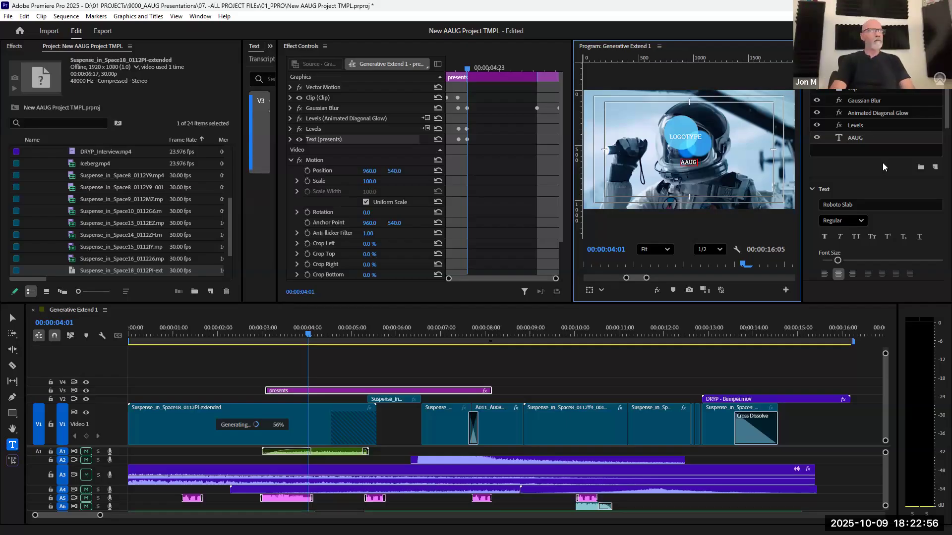
{"action": "type", "text": " Meeting"}
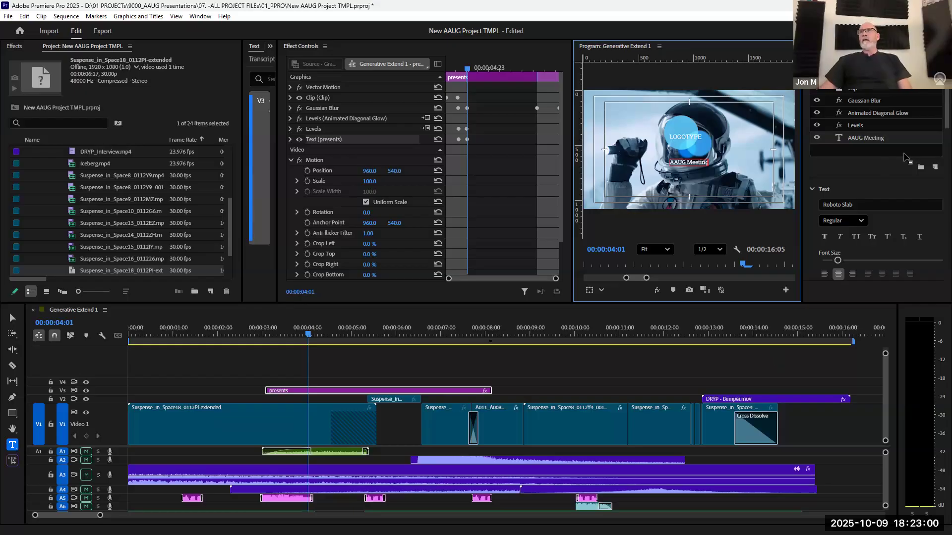
Try setting the "AAUG Meeting" text to Arial Regular with a larger font size, and undo the changes
{"action": "scroll", "coordinate": [865, 146], "scroll_direction": "down", "scroll_amount": 3}
{"action": "left_click", "coordinate": [849, 124]}
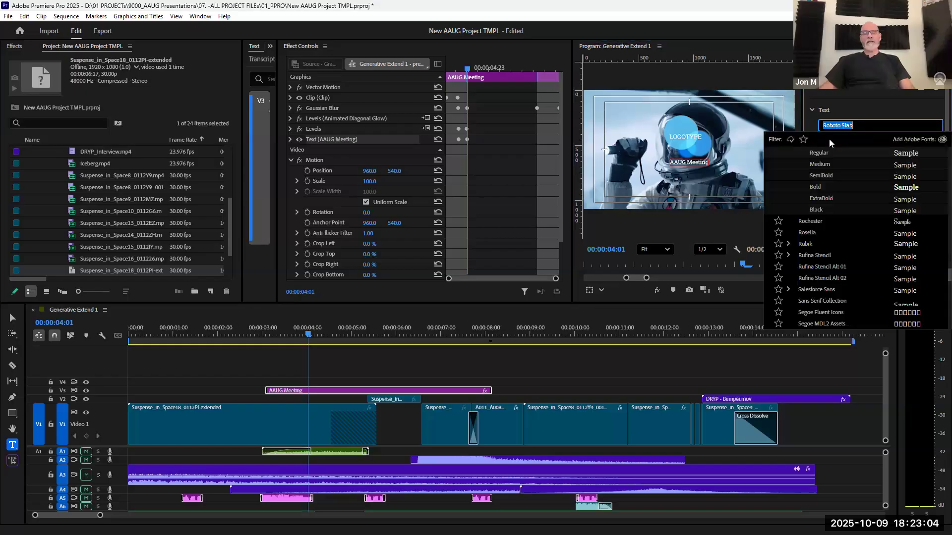
{"action": "type", "text": "Arial"}
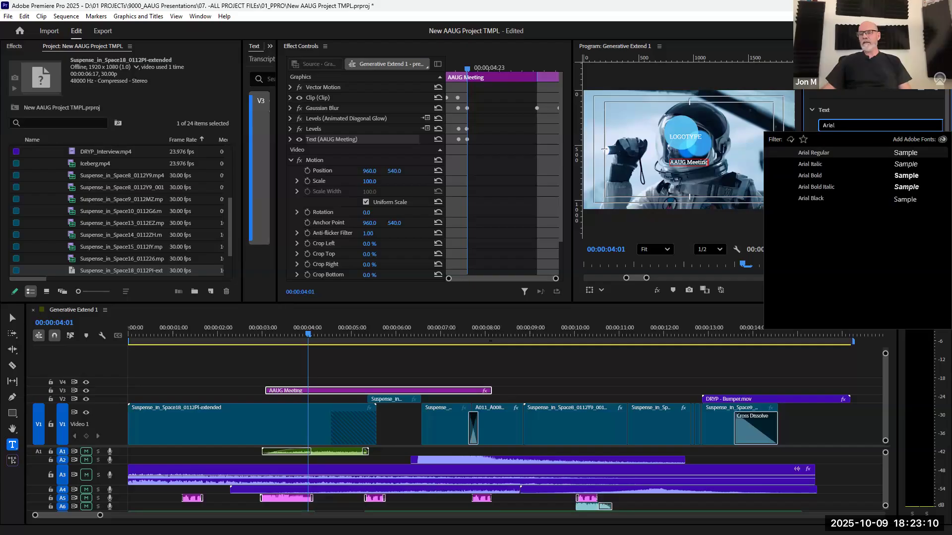
{"action": "key", "text": "Return"}
{"action": "left_click", "coordinate": [853, 182]}
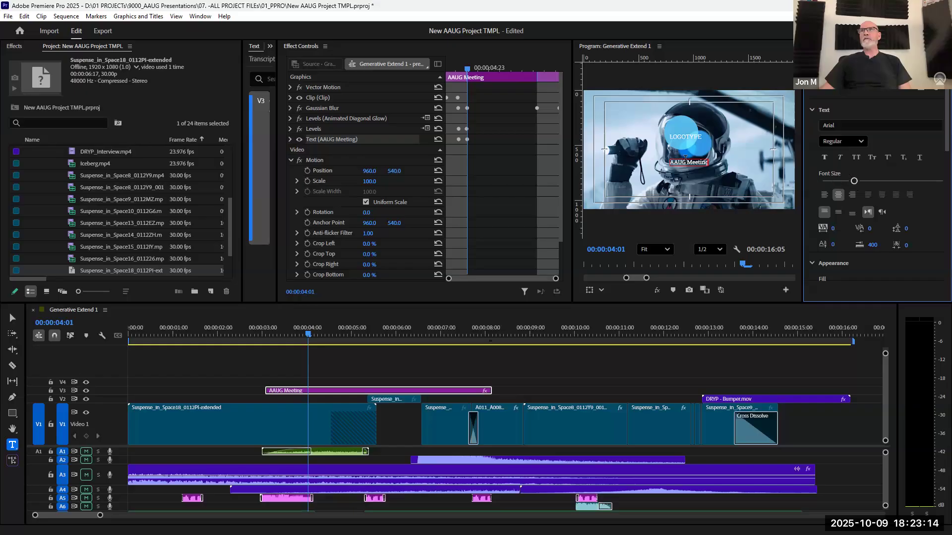
{"action": "key", "text": "ctrl+z"}
{"action": "key", "text": "ctrl+z"}
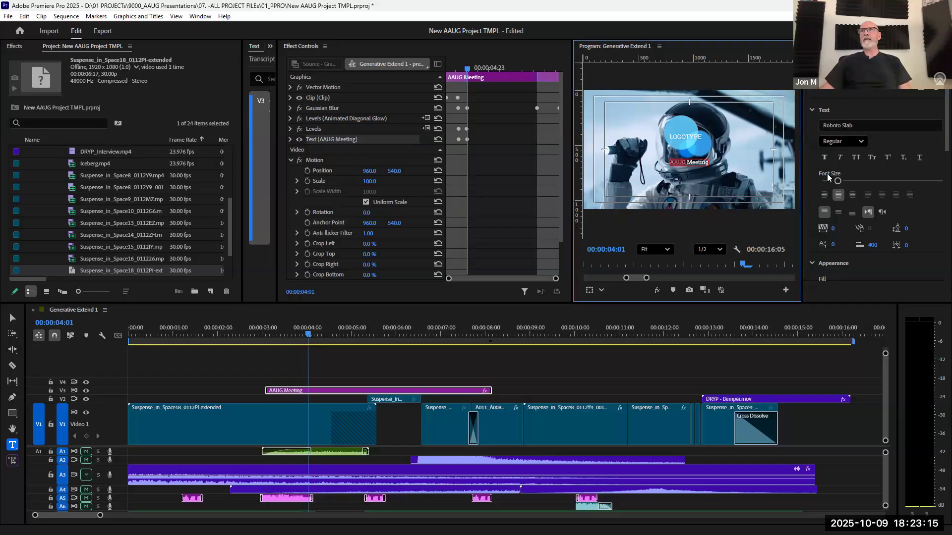
Enlarge the "AAUG Meeting" text to roughly twice its size and set its font to Arial Bold
{"action": "left_click", "coordinate": [856, 181]}
{"action": "left_click", "coordinate": [836, 126]}
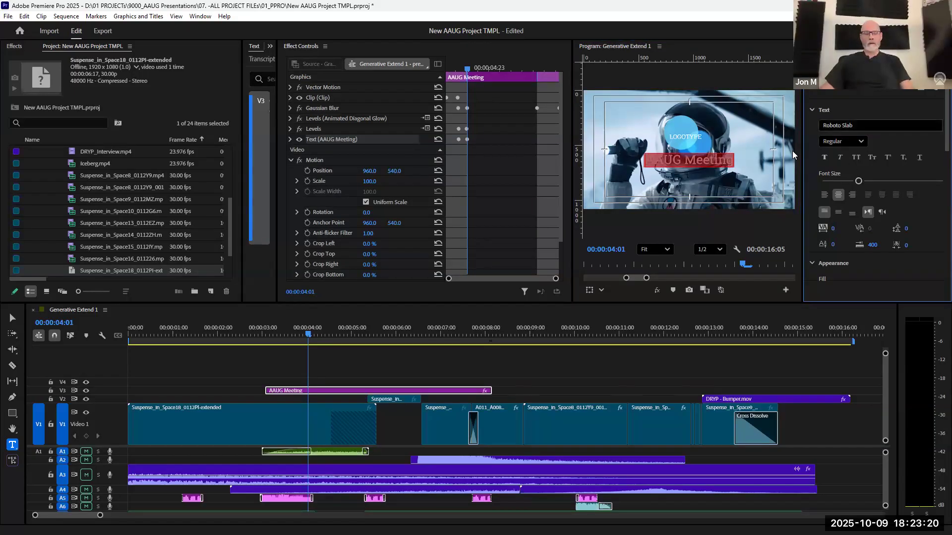
{"action": "type", "text": "ari"}
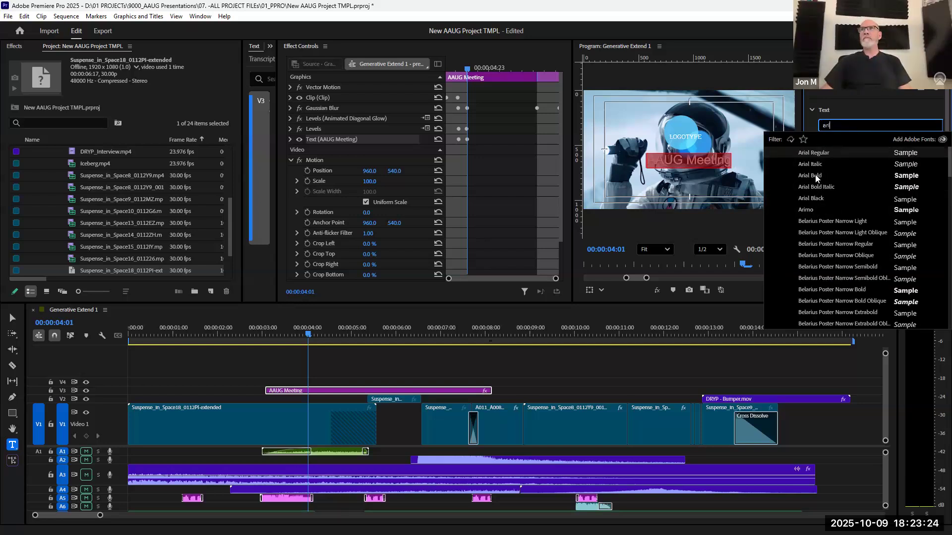
{"action": "key", "text": "Return"}
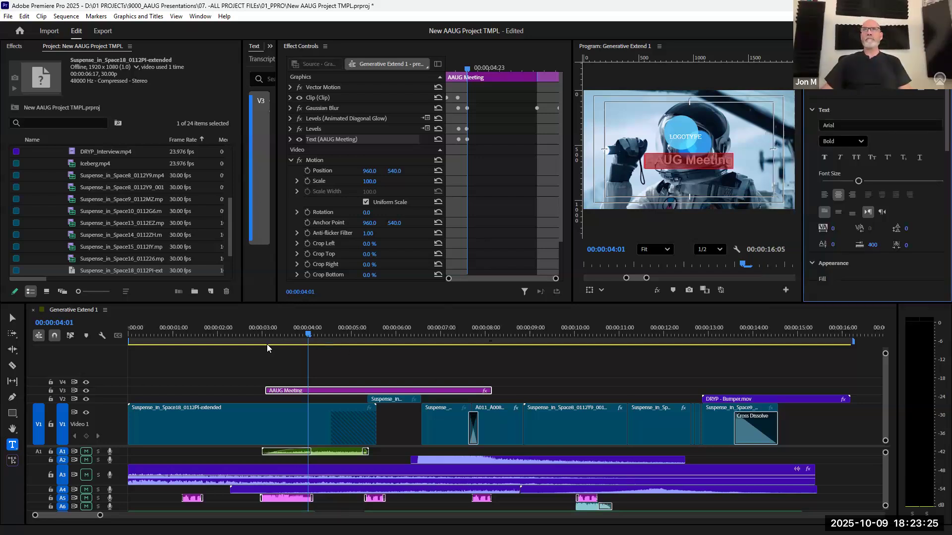
Preview the V3 title graphic over the first V1 clip and stop the playhead at 00:00:04:06
{"action": "left_click", "coordinate": [295, 345]}
{"action": "key", "text": "space"}
{"action": "key", "text": "space"}
{"action": "left_click", "coordinate": [312, 353]}
{"action": "key", "text": "Right"}
{"action": "key", "text": "Right"}
{"action": "key", "text": "Right"}
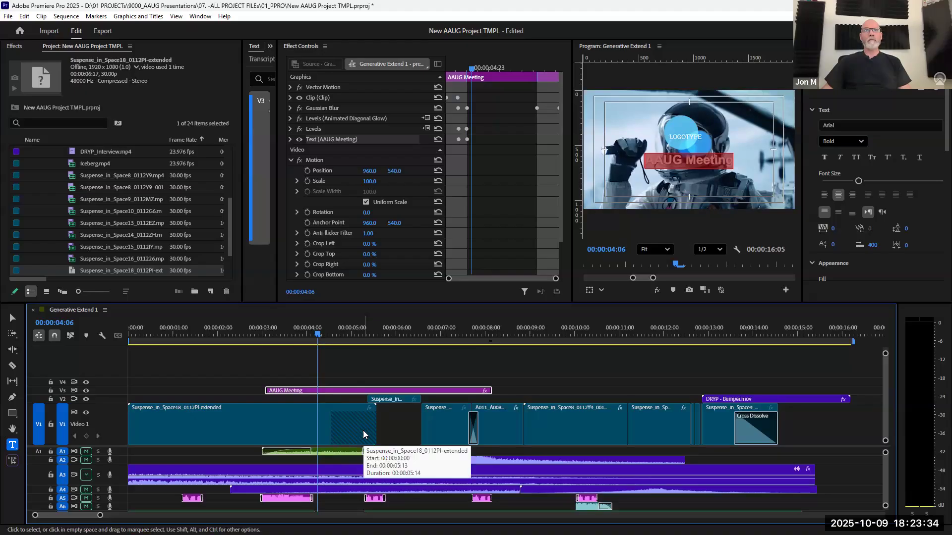
Select the extended V1 clip, find Suspense_in_Space18_0112PI-extended among the project items, and widen the project list to show its media columns
{"action": "left_click", "coordinate": [363, 430]}
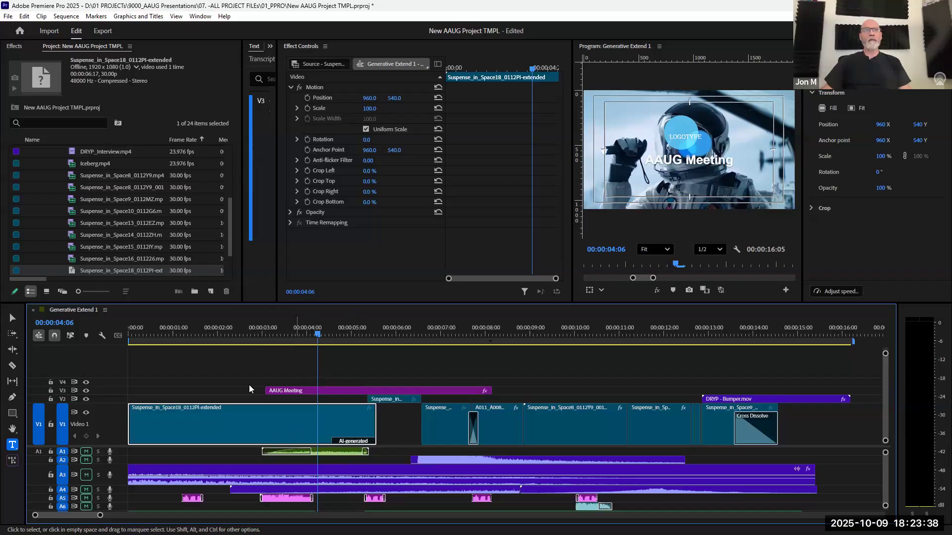
{"action": "scroll", "coordinate": [129, 188], "scroll_direction": "down", "scroll_amount": 1}
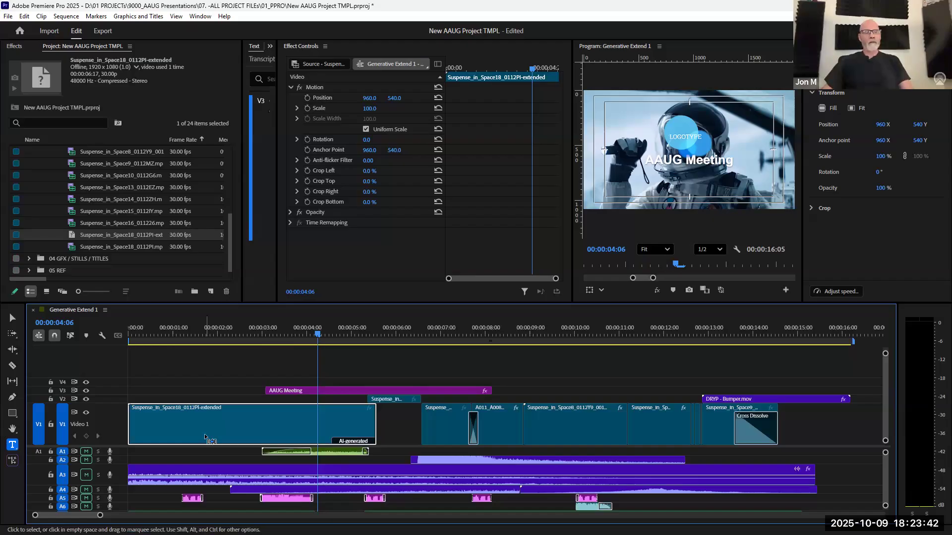
{"action": "left_click", "coordinate": [243, 166]}
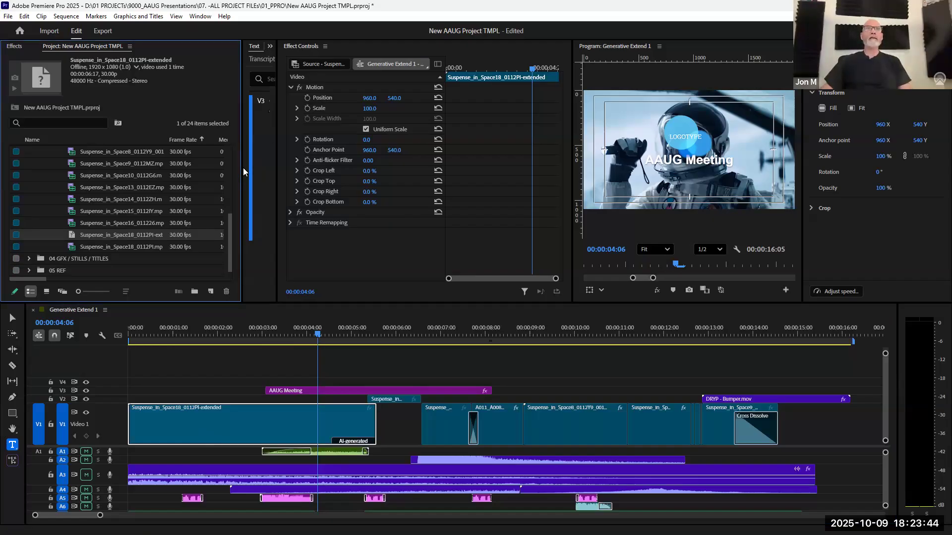
{"action": "left_click_drag", "start_coordinate": [243, 185], "coordinate": [502, 185]}
{"action": "scroll", "coordinate": [167, 205], "scroll_direction": "up", "scroll_amount": 2}
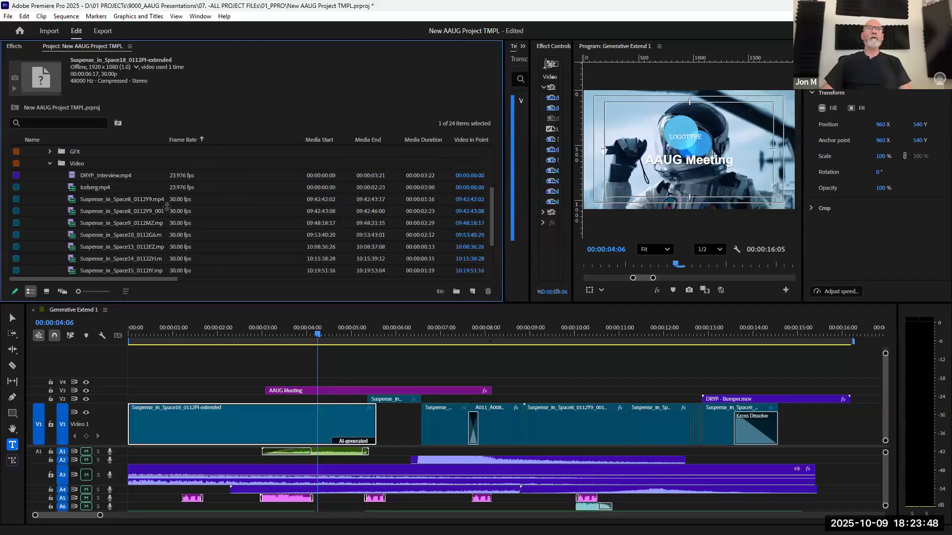
Widen the Name column of the project list to show the full file names in the Video bin
{"action": "scroll", "coordinate": [154, 219], "scroll_direction": "down", "scroll_amount": 3}
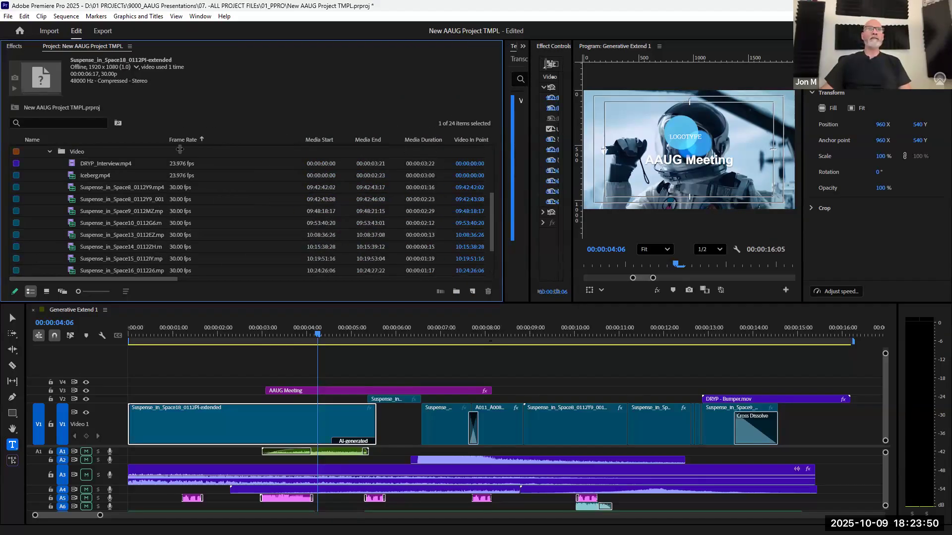
{"action": "left_click_drag", "start_coordinate": [167, 139], "coordinate": [226, 158]}
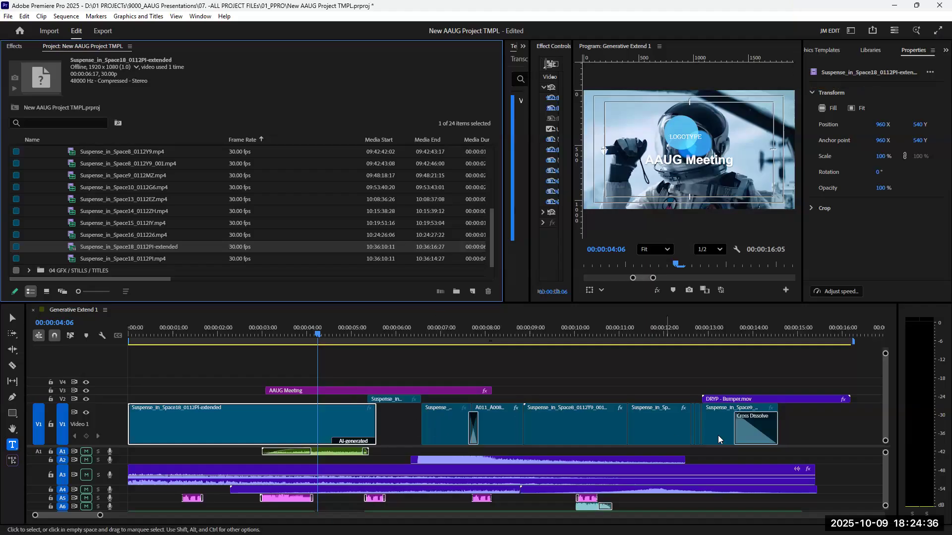
Move all V1 clips after the gap earlier together so they butt against the end of the extended first clip
{"action": "left_click_drag", "start_coordinate": [819, 421], "coordinate": [397, 433]}
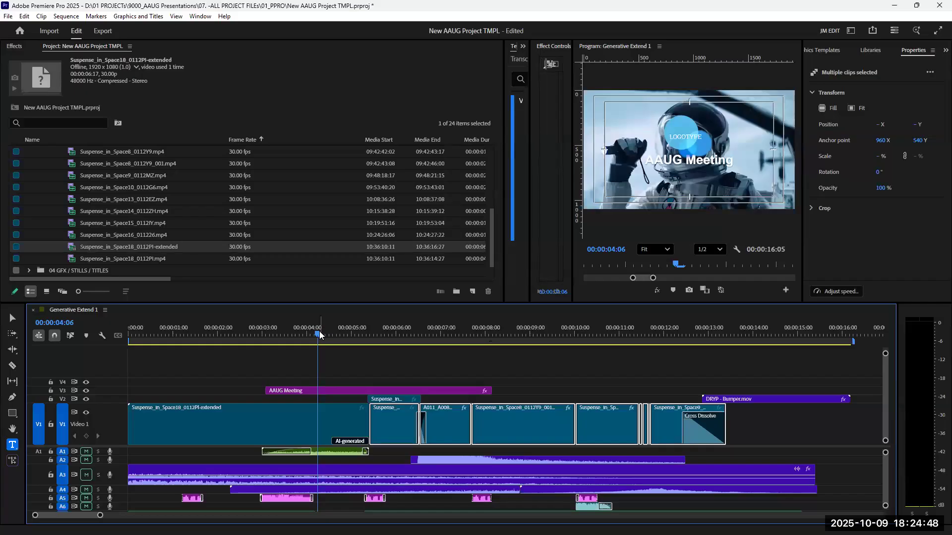
{"action": "left_click_drag", "start_coordinate": [322, 332], "coordinate": [291, 342]}
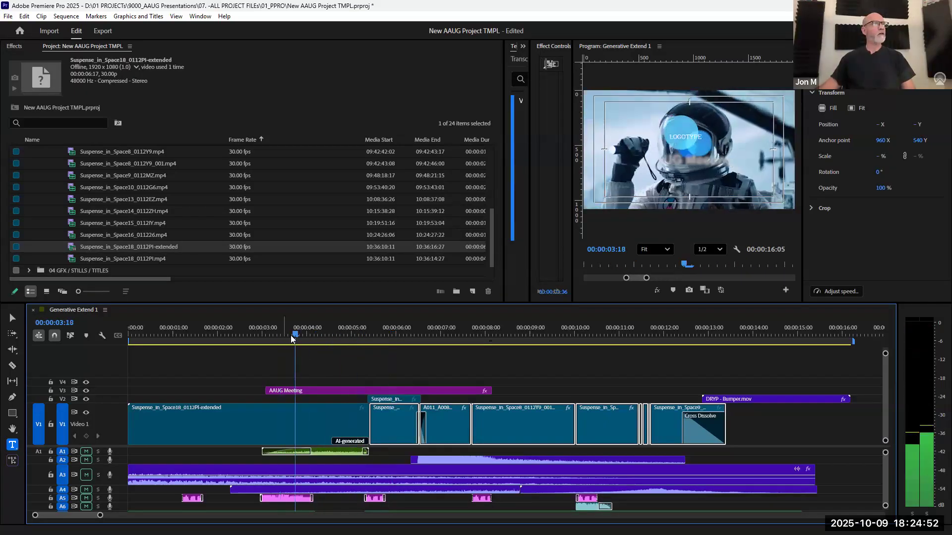
Hide the V3 title track and play the extended first V1 clip through to the next shot
{"action": "left_click", "coordinate": [86, 390]}
{"action": "left_click", "coordinate": [304, 335]}
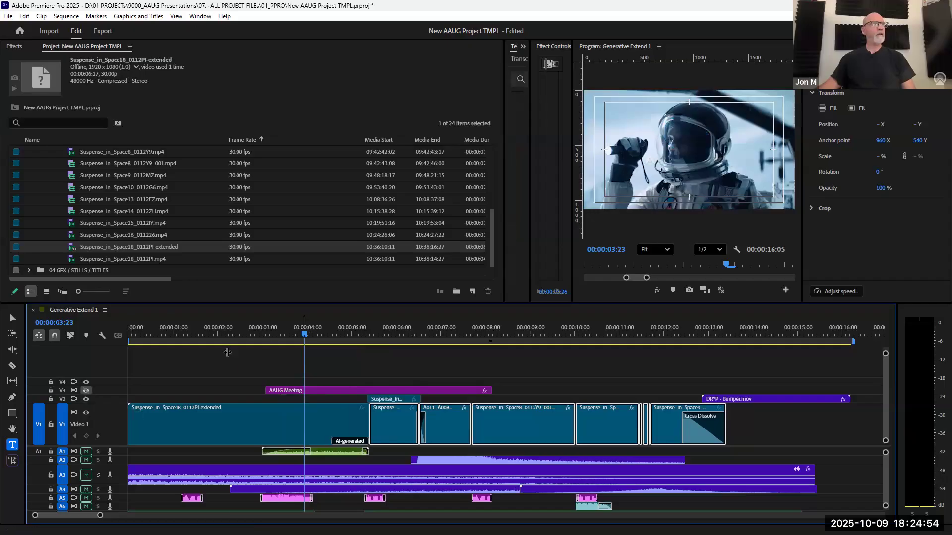
{"action": "left_click", "coordinate": [227, 331]}
{"action": "key", "text": "space"}
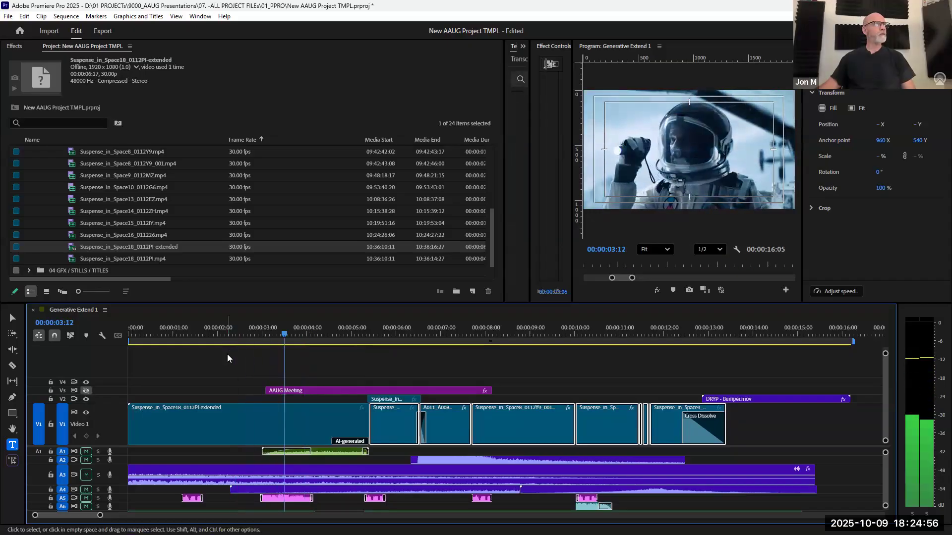
{"action": "key", "text": "space"}
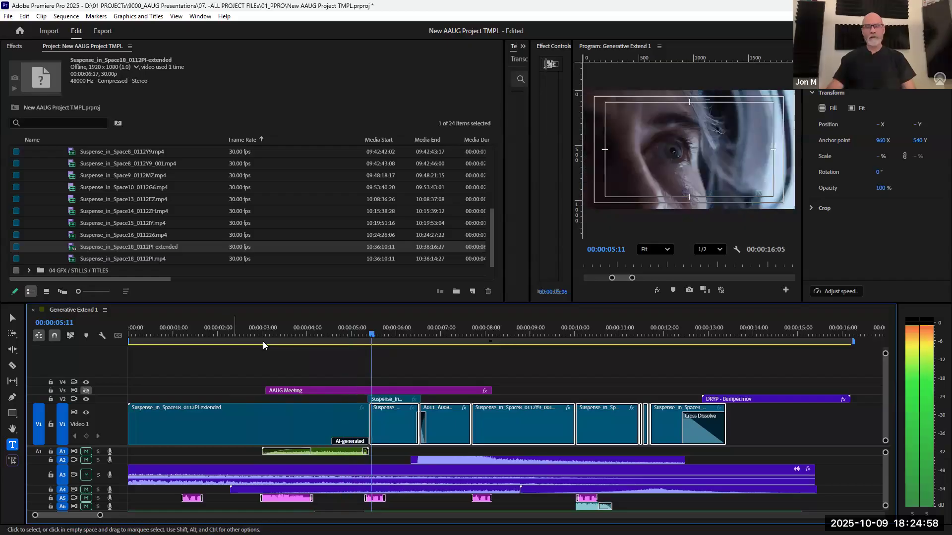
{"action": "key", "text": "j"}
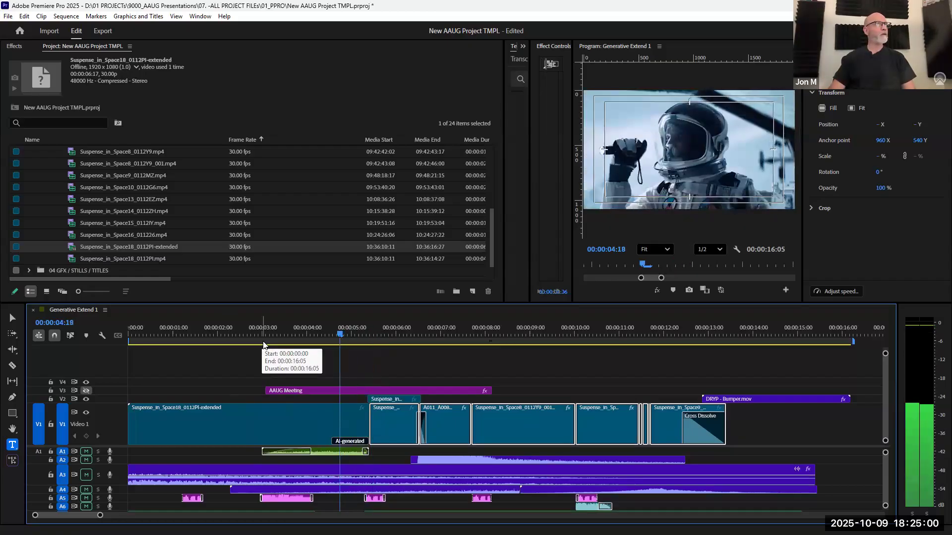
Step frame by frame through the extended V1 clip to examine the motion before its AI-generated part, stopping at 00:00:04:11
{"action": "key", "text": "Left"}
{"action": "key", "text": "Left"}
{"action": "key", "text": "Left"}
{"action": "key", "text": "Left"}
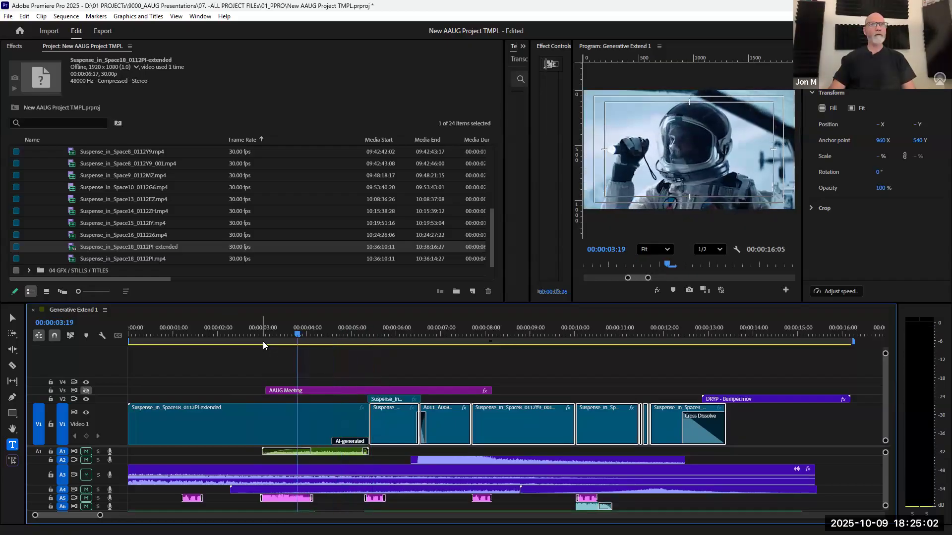
{"action": "key", "text": "Right"}
{"action": "key", "text": "Right"}
{"action": "key", "text": "Right"}
{"action": "key", "text": "Right"}
{"action": "key", "text": "Right"}
{"action": "key", "text": "space"}
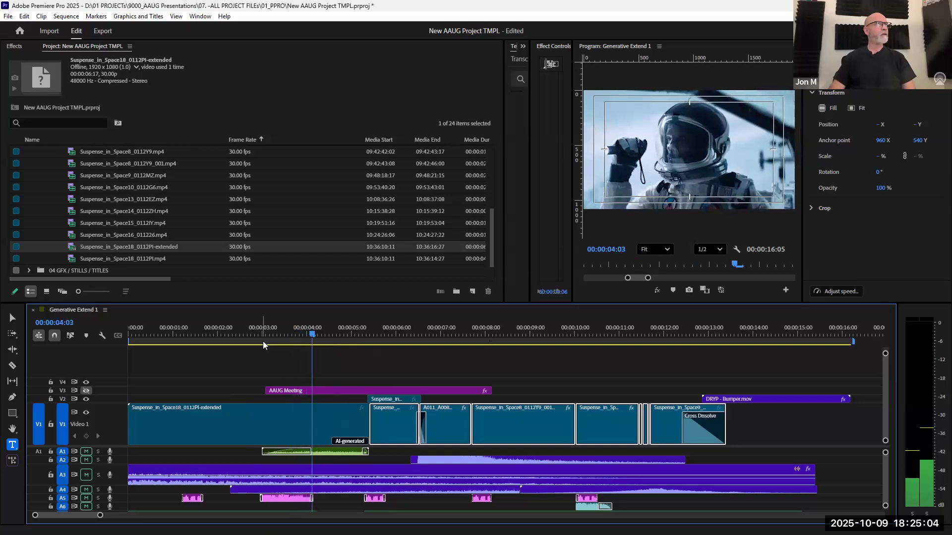
{"action": "key", "text": "Right"}
{"action": "key", "text": "Right"}
{"action": "key", "text": "Right"}
{"action": "key", "text": "Right"}
{"action": "key", "text": "Right"}
{"action": "key", "text": "Left"}
{"action": "key", "text": "Left"}
{"action": "key", "text": "Left"}
{"action": "key", "text": "Left"}
{"action": "key", "text": "Right"}
{"action": "key", "text": "Right"}
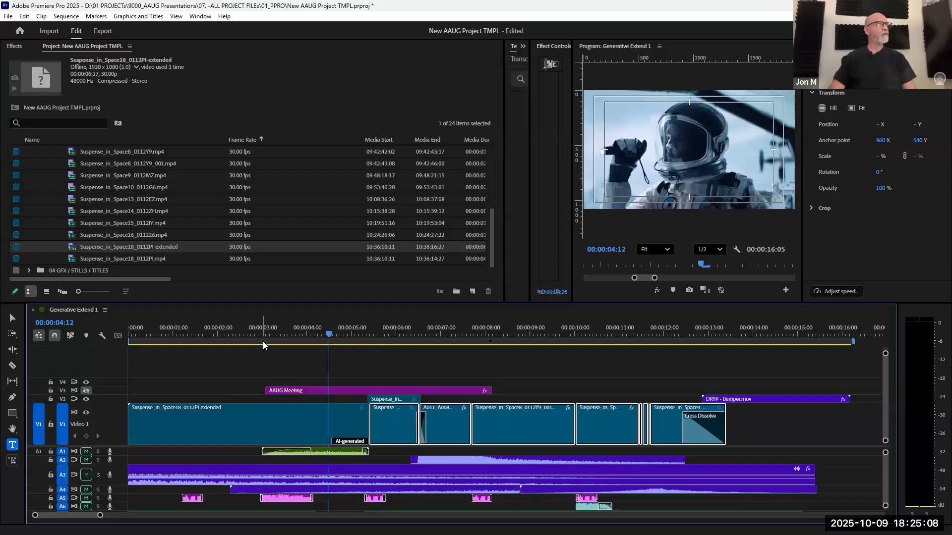
{"action": "key", "text": "Left"}
{"action": "key", "text": "Left"}
{"action": "key", "text": "Left"}
{"action": "key", "text": "Right"}
{"action": "key", "text": "Right"}
{"action": "key", "text": "Right"}
{"action": "key", "text": "Left"}
{"action": "key", "text": "Left"}
{"action": "key", "text": "Left"}
{"action": "key", "text": "Left"}
{"action": "key", "text": "Right"}
{"action": "key", "text": "Right"}
{"action": "key", "text": "Right"}
{"action": "key", "text": "Right"}
{"action": "key", "text": "Right"}
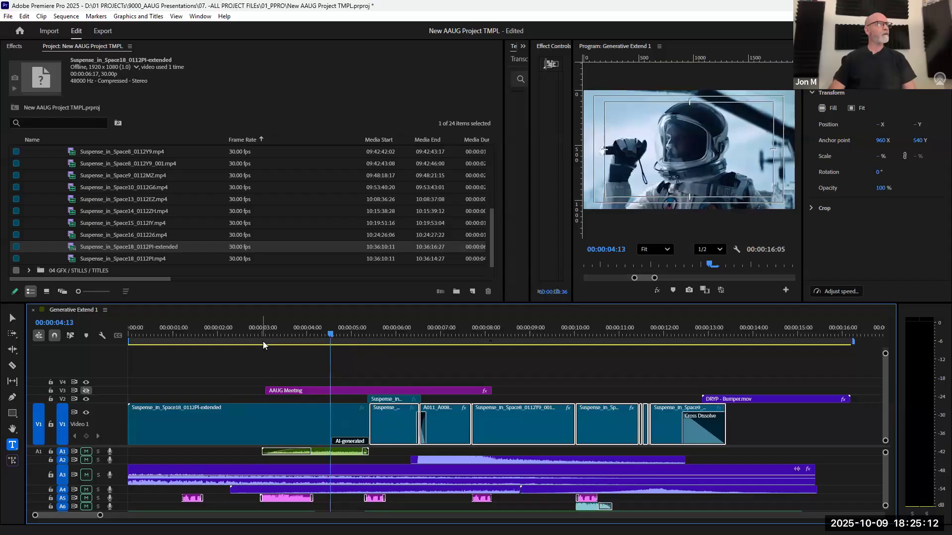
{"action": "key", "text": "Left"}
{"action": "key", "text": "Left"}
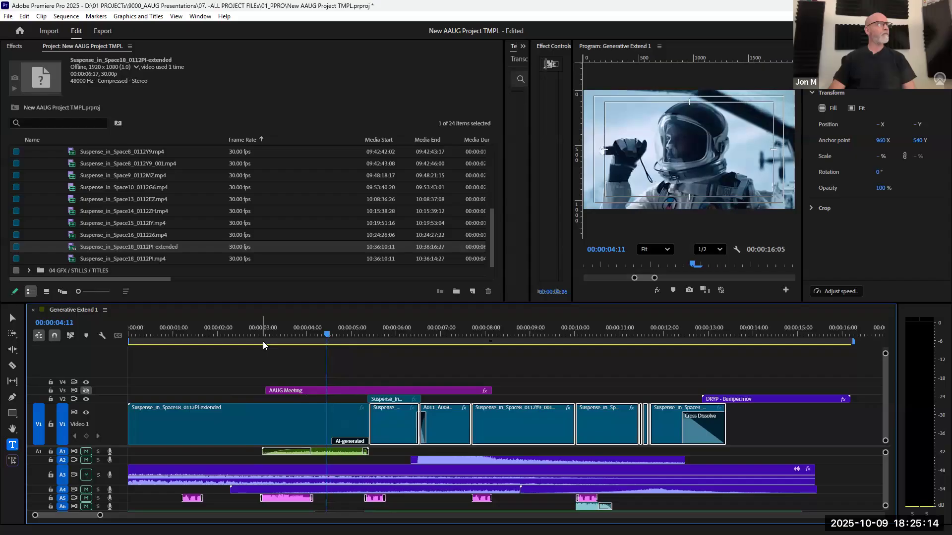
{"action": "key", "text": "Right"}
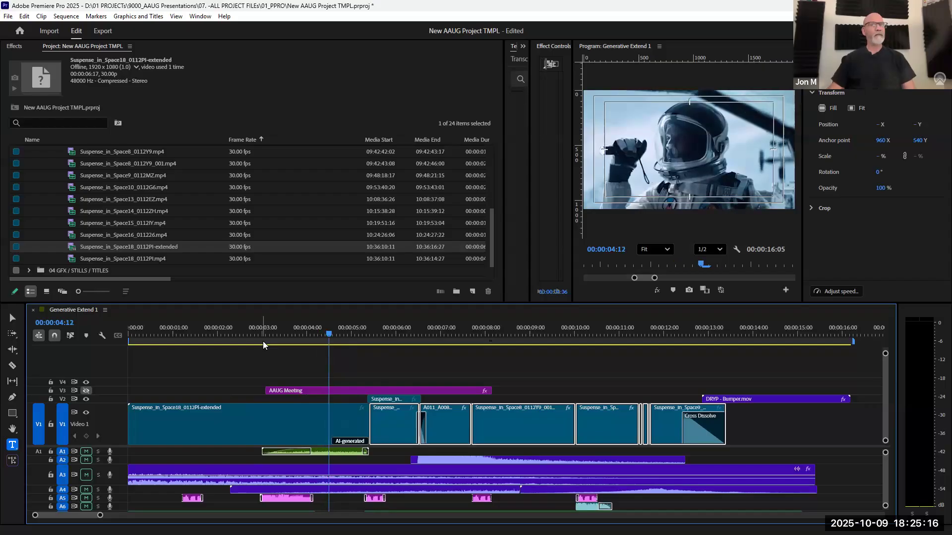
{"action": "key", "text": "Left"}
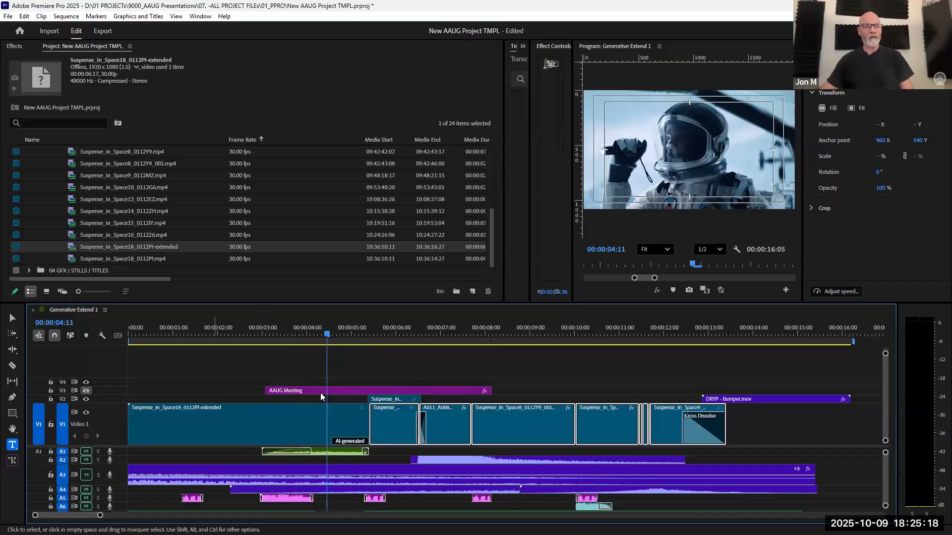
Split the extended V1 clip at 00:00:04:11 and deselect everything in the sequence
{"action": "left_click", "coordinate": [332, 414]}
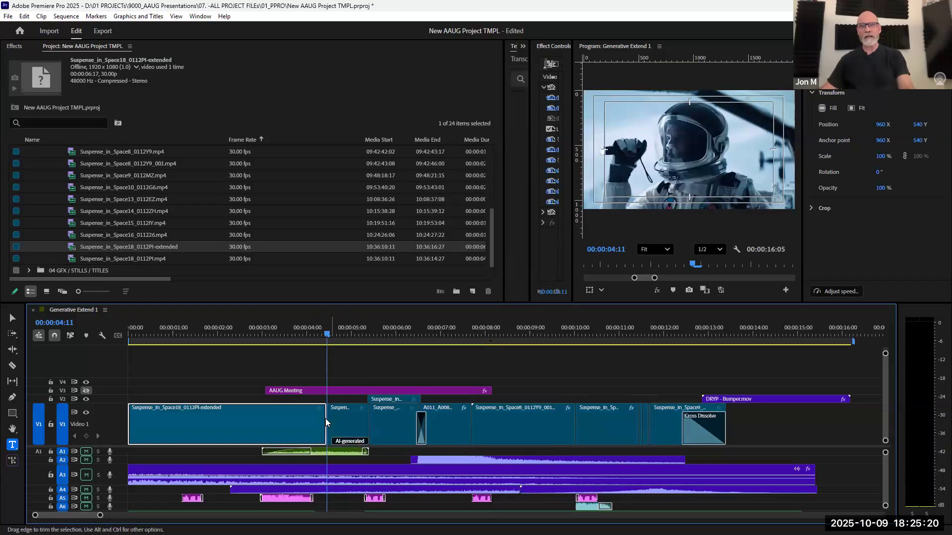
{"action": "key", "text": "ctrl+shift+a"}
{"action": "key", "text": "equal"}
{"action": "key", "text": "equal"}
{"action": "key", "text": "equal"}
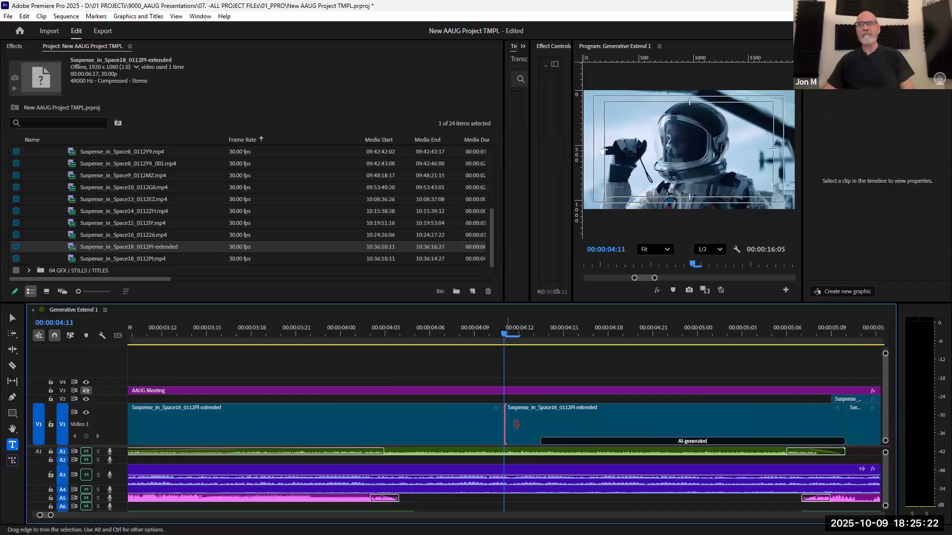
Ripple one frame off the start of the second part of the split V1 clip and play across the cut
{"action": "key", "text": "ctrl+Right"}
{"action": "left_click_drag", "start_coordinate": [573, 422], "coordinate": [557, 422]}
{"action": "left_click", "coordinate": [252, 335]}
{"action": "key", "text": "space"}
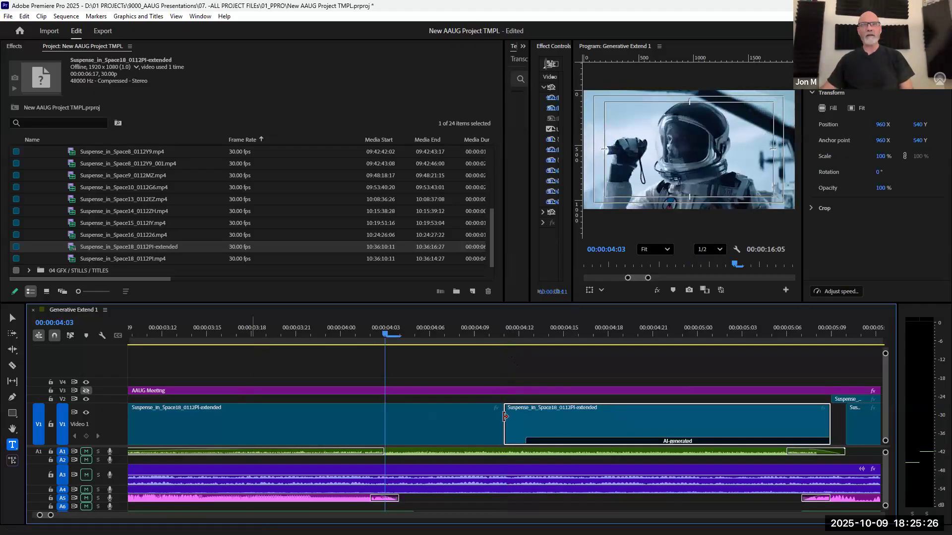
{"action": "key", "text": "space"}
Try rippling one more frame off the start of the second part, play across the cut, and undo that trim
{"action": "left_click_drag", "start_coordinate": [557, 420], "coordinate": [513, 333]}
{"action": "left_click", "coordinate": [251, 334]}
{"action": "key", "text": "space"}
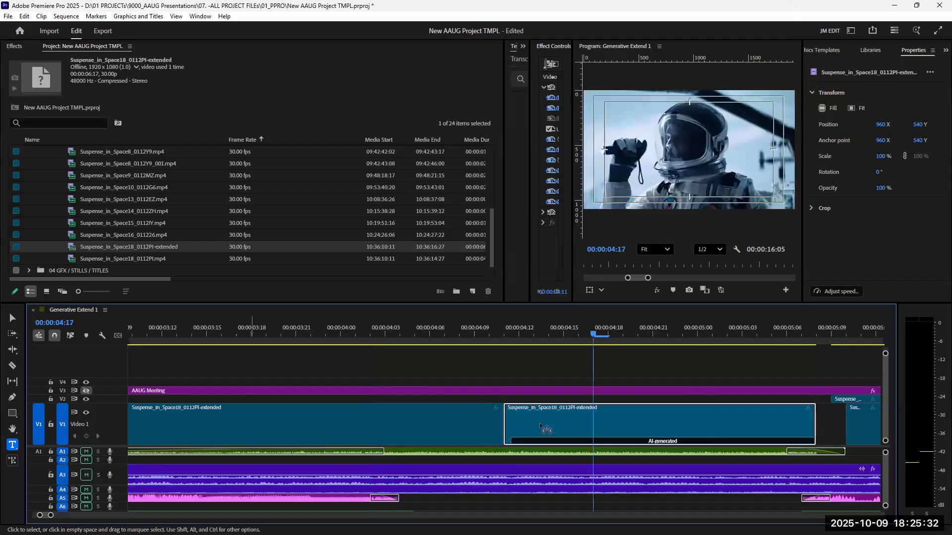
{"action": "left_click_drag", "start_coordinate": [524, 421], "coordinate": [543, 369]}
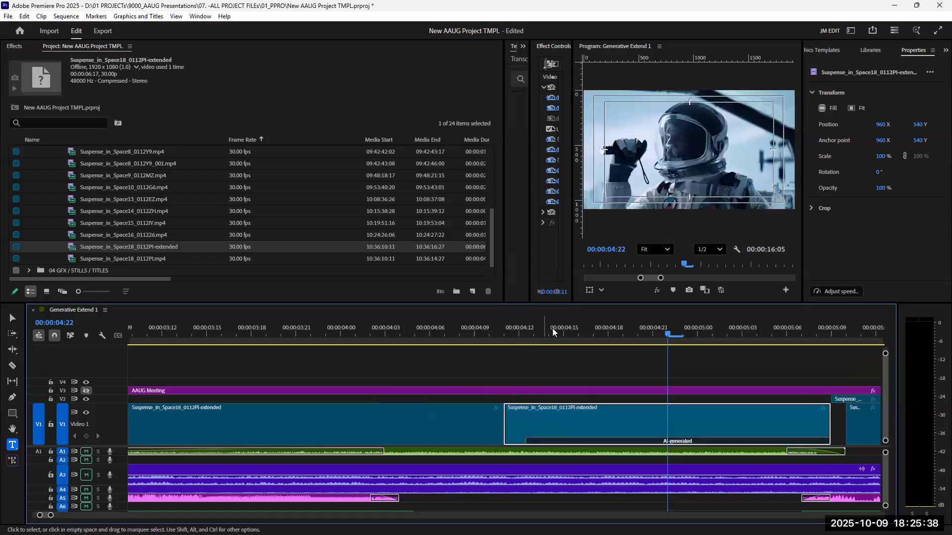
Fit the whole sequence in the timeline and play across the new V1 cut to check how smooth it looks
{"action": "left_click", "coordinate": [552, 328]}
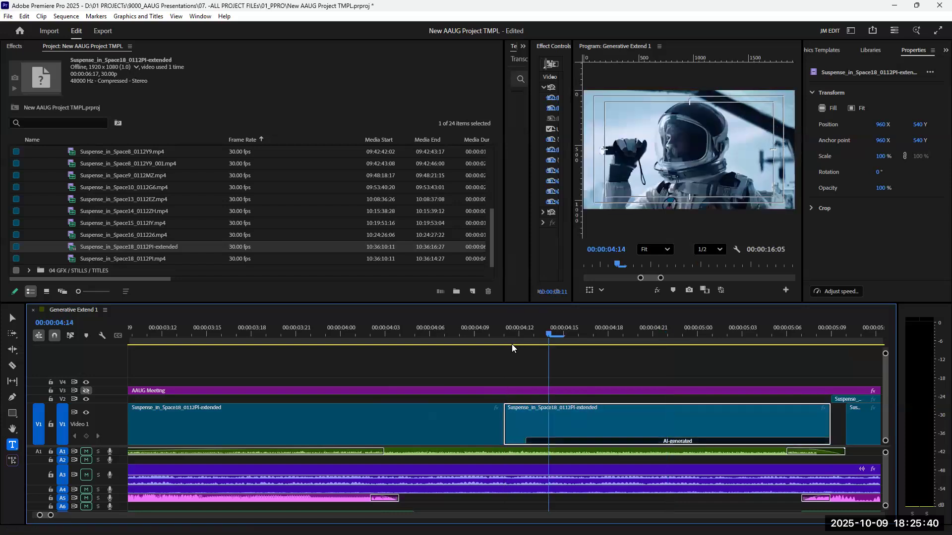
{"action": "scroll", "coordinate": [511, 344], "scroll_direction": "down", "scroll_amount": 3}
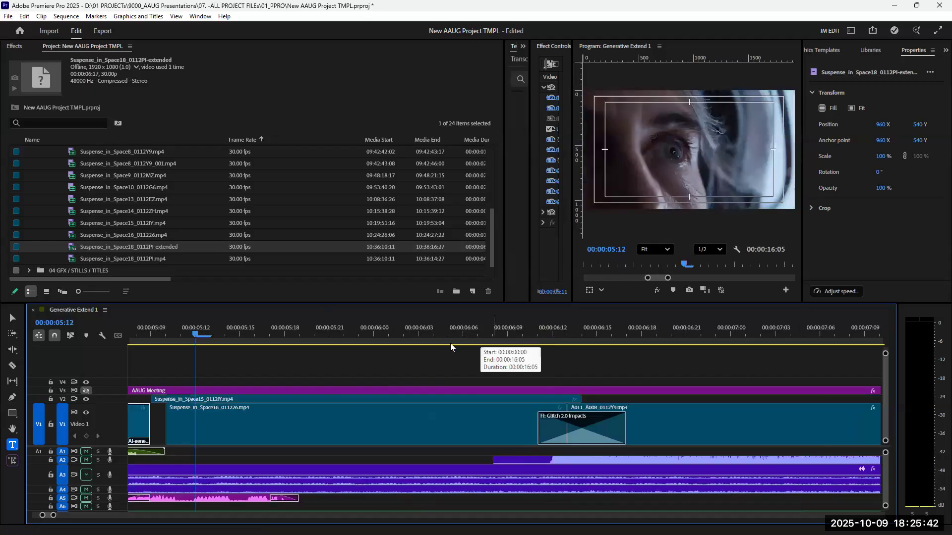
{"action": "key", "text": "backslash"}
{"action": "key", "text": "Up"}
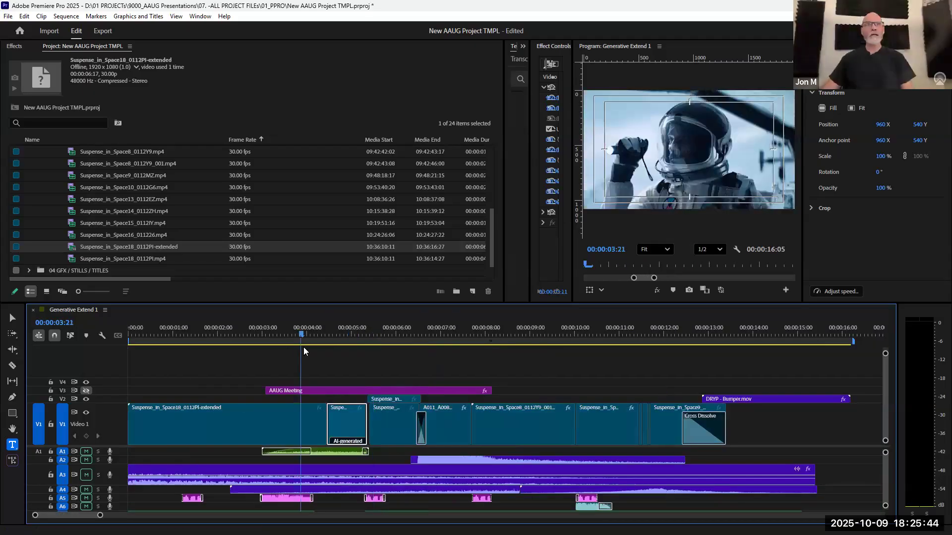
{"action": "key", "text": "space"}
{"action": "key", "text": "space"}
{"action": "key", "text": "Up"}
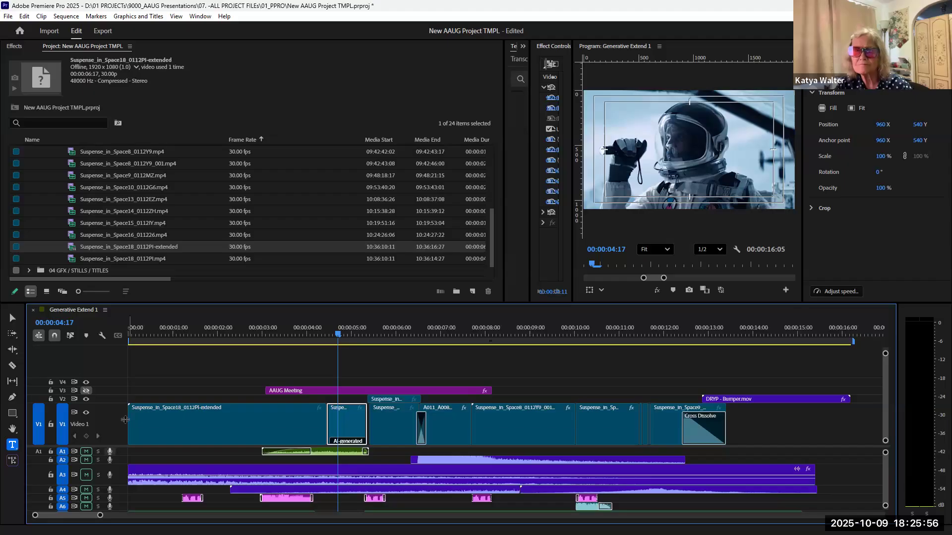
Give the audio tracks more room to reveal A7, and play the sequence from before the cut to 00:00:14:01
{"action": "left_click_drag", "start_coordinate": [118, 447], "coordinate": [136, 420]}
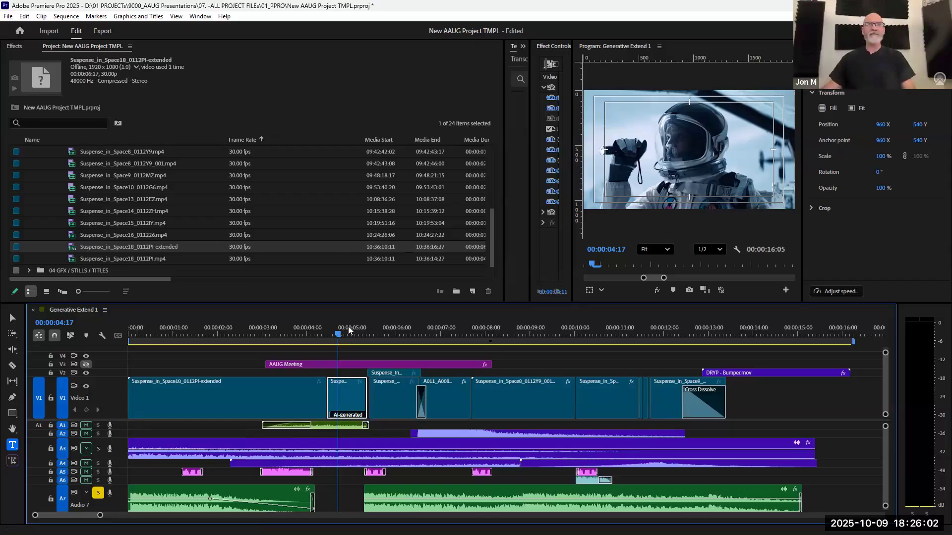
{"action": "left_click", "coordinate": [316, 335]}
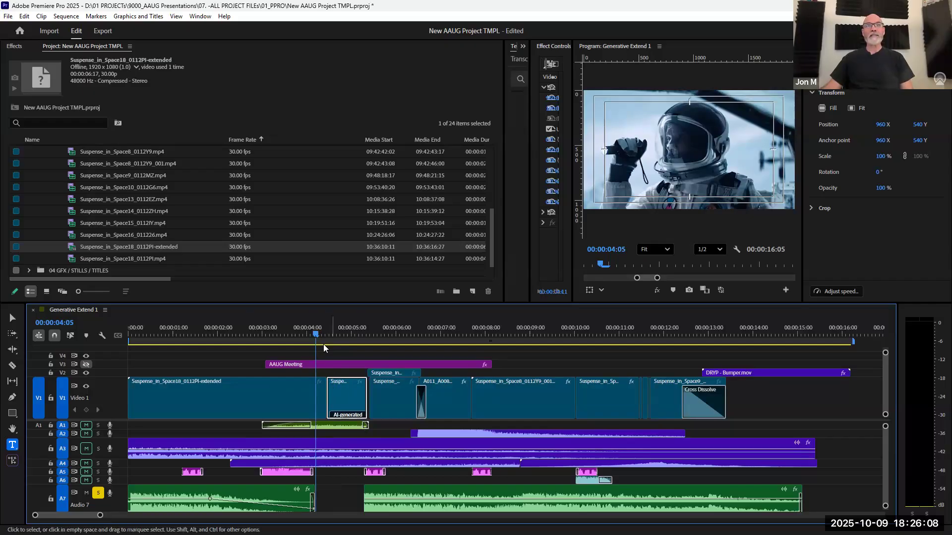
{"action": "left_click", "coordinate": [243, 334]}
{"action": "key", "text": "space"}
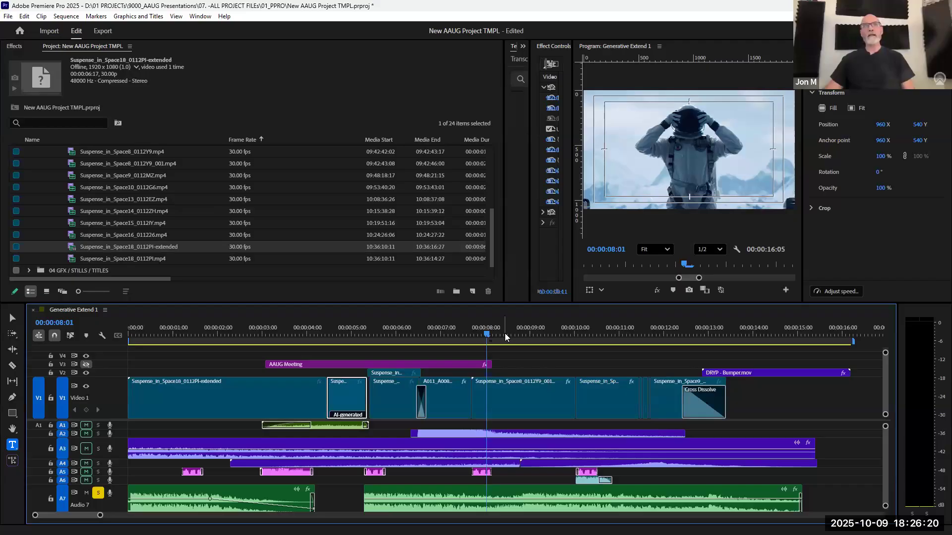
{"action": "key", "text": "space"}
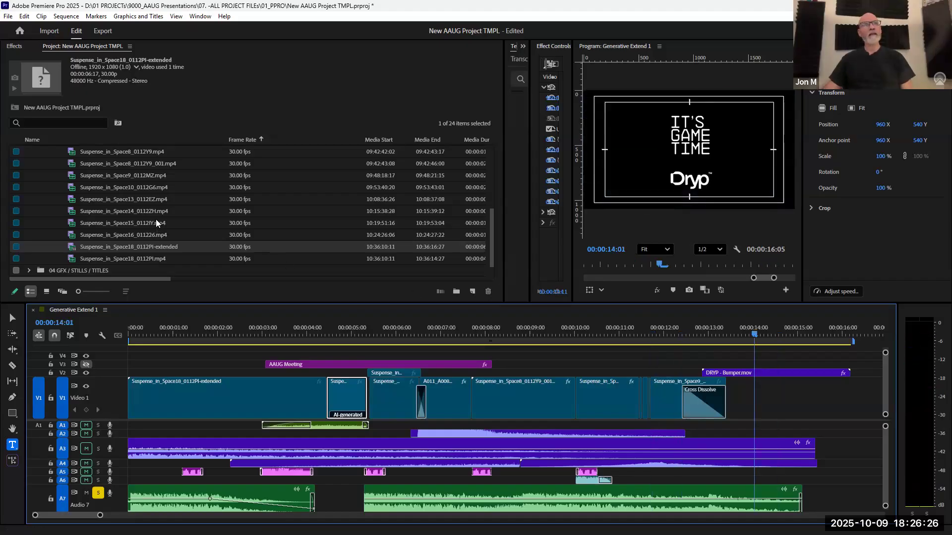
Browse the Film Impact video transitions, expanding the Essentials group, and select FI: Light Leak Impacts under Film Impact Lights & Blurs
{"action": "scroll", "coordinate": [146, 205], "scroll_direction": "up", "scroll_amount": 5}
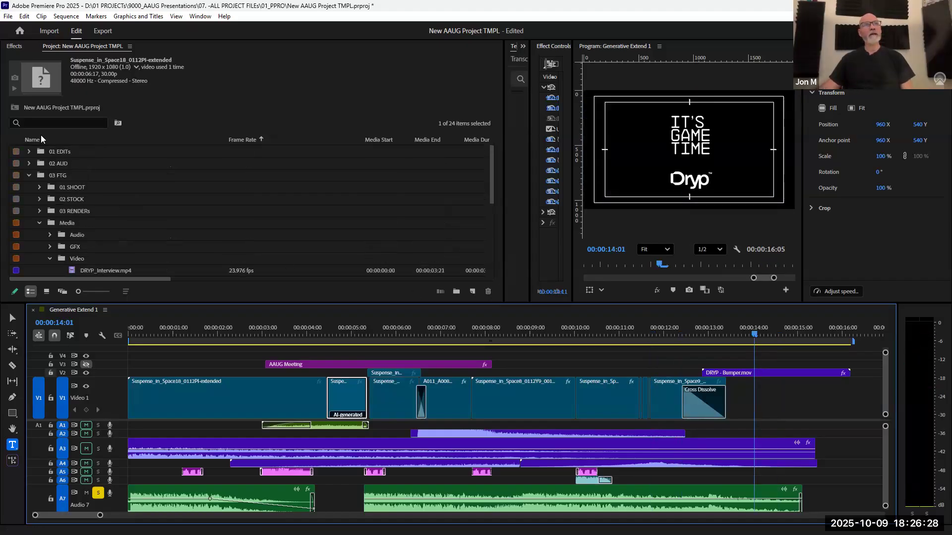
{"action": "left_click", "coordinate": [15, 47]}
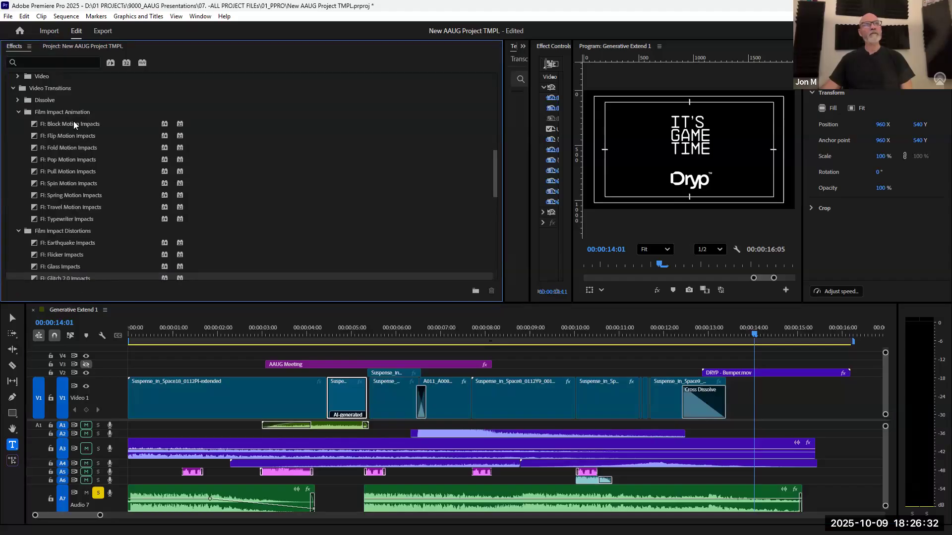
{"action": "scroll", "coordinate": [115, 241], "scroll_direction": "down", "scroll_amount": 4}
{"action": "scroll", "coordinate": [77, 190], "scroll_direction": "down", "scroll_amount": 4}
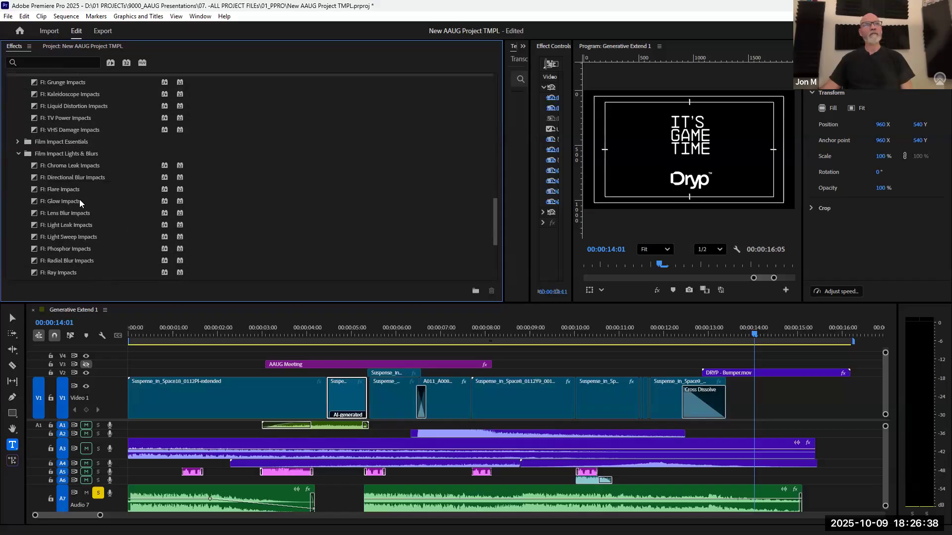
{"action": "left_click", "coordinate": [17, 143]}
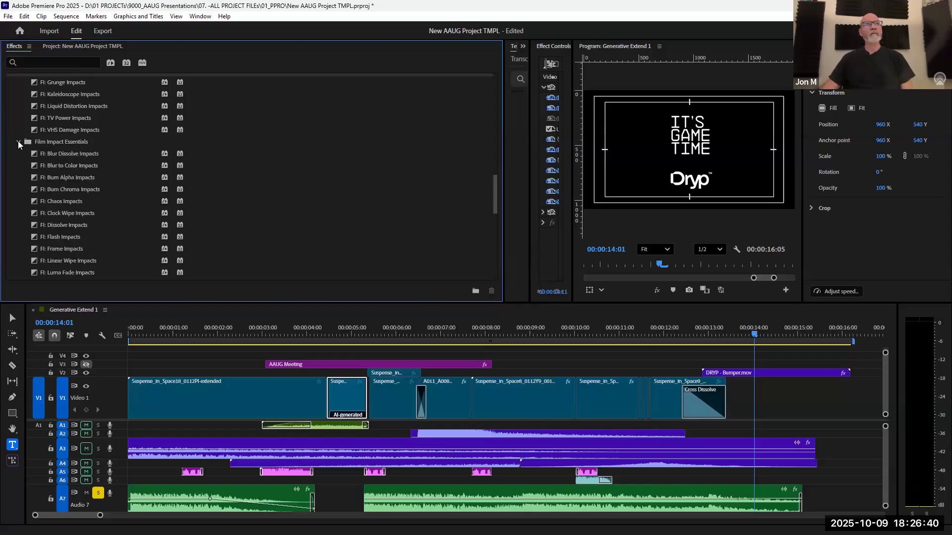
{"action": "scroll", "coordinate": [86, 196], "scroll_direction": "down", "scroll_amount": 7}
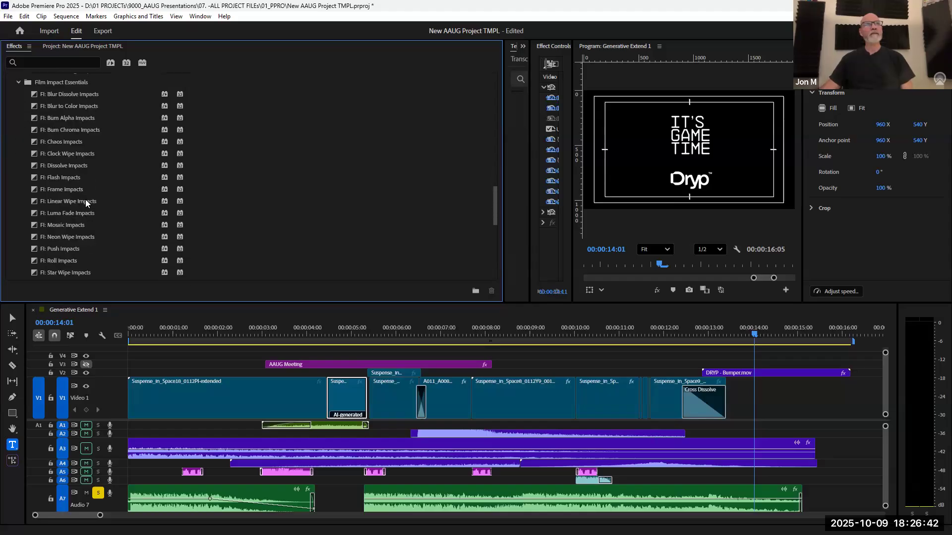
{"action": "scroll", "coordinate": [83, 207], "scroll_direction": "down", "scroll_amount": 4}
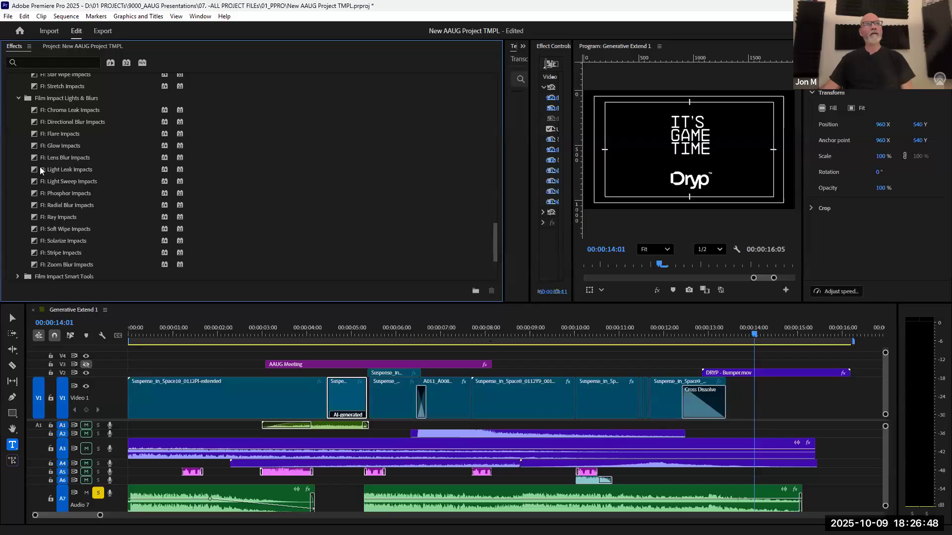
{"action": "left_click", "coordinate": [68, 170]}
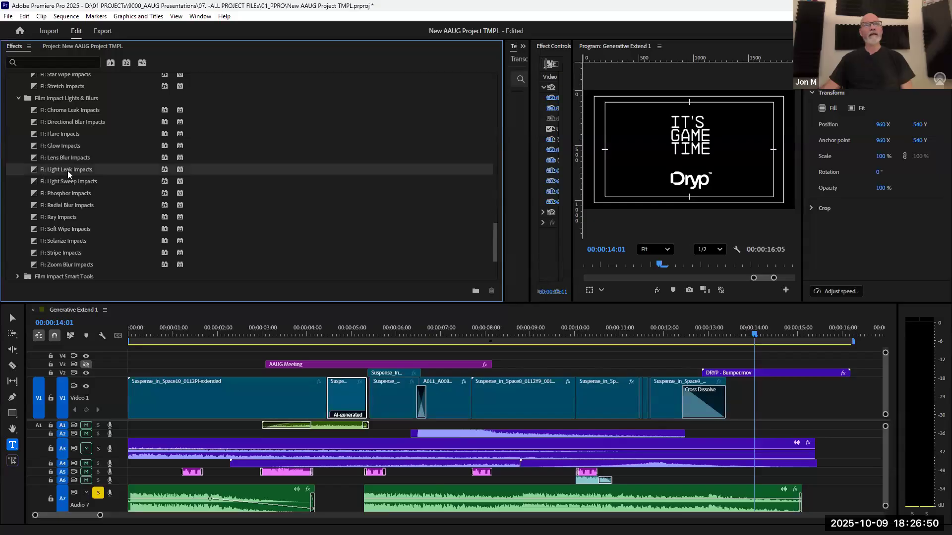
Apply the FI: Light Leak Impacts transition to the start of the Suspense_in_Space8 clip on V1 and play across that cut
{"action": "left_click_drag", "start_coordinate": [69, 170], "coordinate": [473, 404]}
{"action": "left_click", "coordinate": [479, 343]}
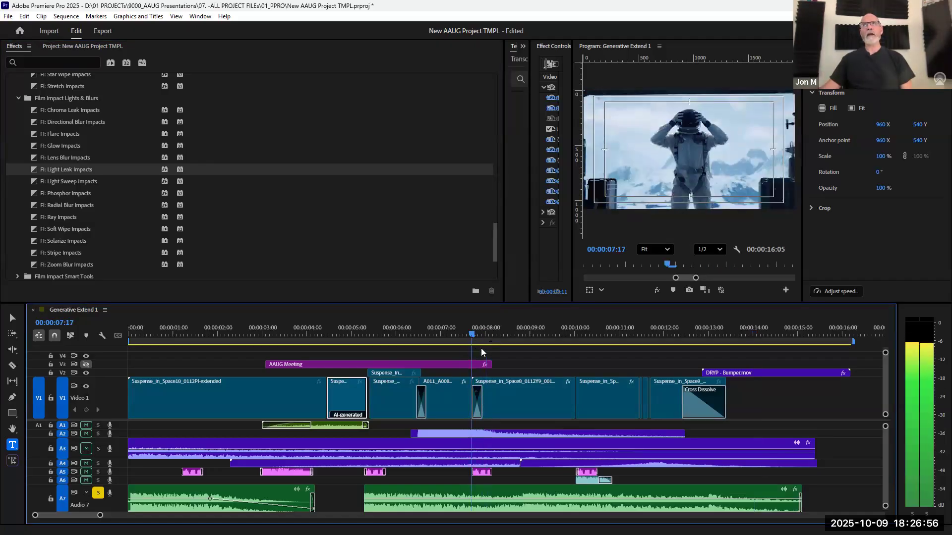
{"action": "key", "text": "space"}
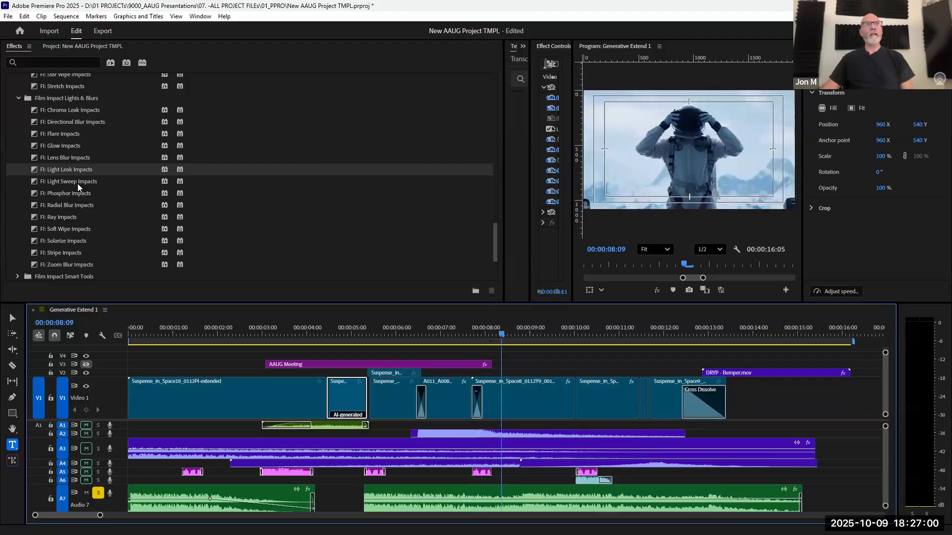
Browse back through the Film Impact transitions and select FI: Earthquake Impacts under Film Impact Distortions
{"action": "scroll", "coordinate": [97, 197], "scroll_direction": "up", "scroll_amount": 5}
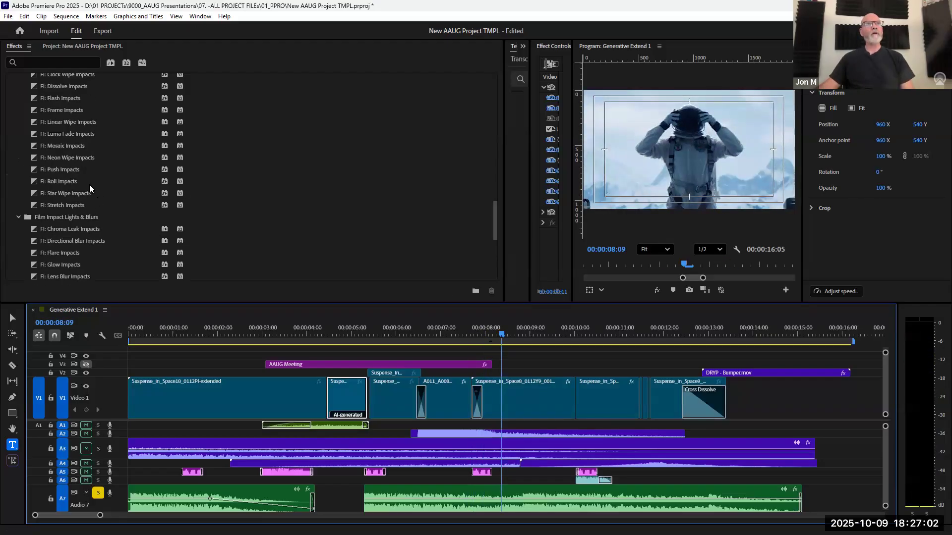
{"action": "scroll", "coordinate": [79, 179], "scroll_direction": "up", "scroll_amount": 6}
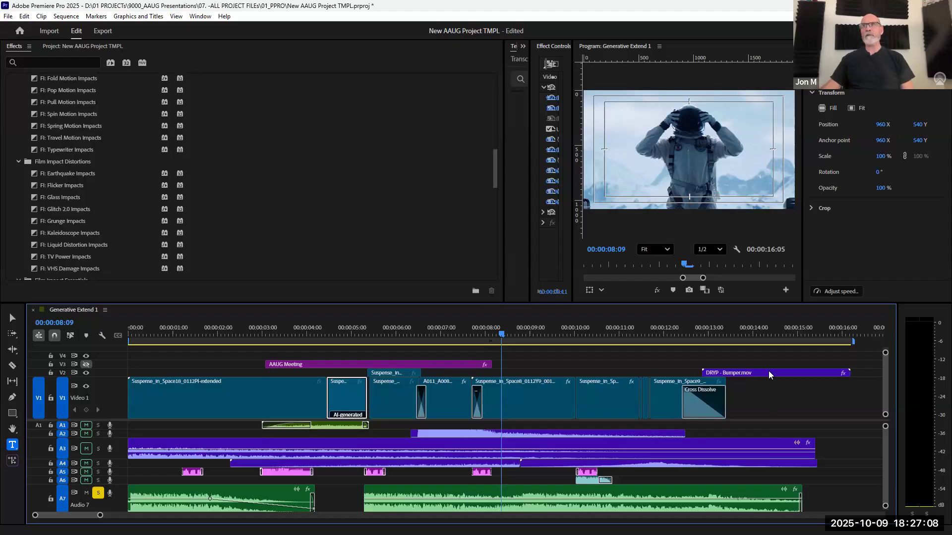
{"action": "left_click", "coordinate": [71, 173]}
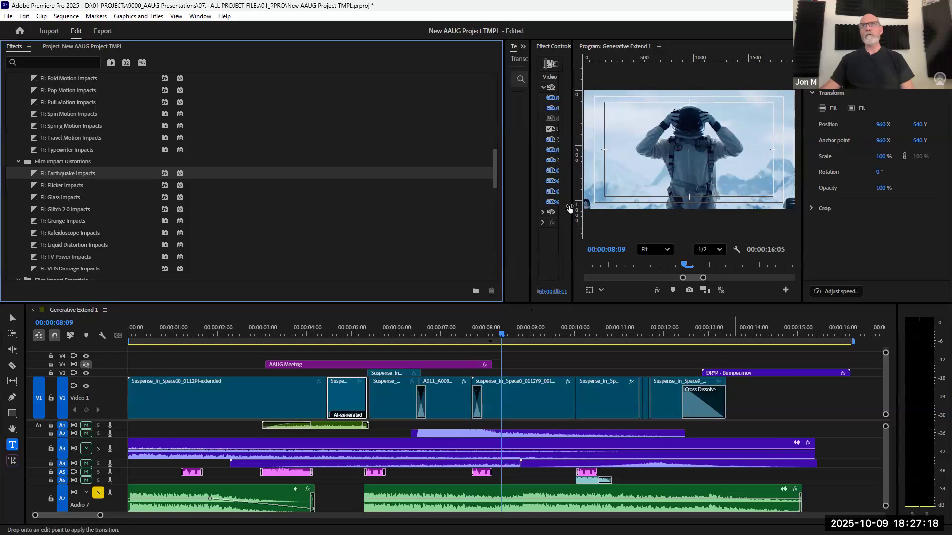
Narrow the Effects panel and preview the beginning of the DRYP - Bumper.mov clip, stopping at 00:00:13:04
{"action": "left_click_drag", "start_coordinate": [502, 184], "coordinate": [368, 204]}
{"action": "mouse_move", "coordinate": [705, 352]}
{"action": "left_mouse_down"}
{"action": "mouse_move", "coordinate": [717, 362]}
{"action": "mouse_move", "coordinate": [674, 361]}
{"action": "mouse_move", "coordinate": [717, 362]}
{"action": "left_mouse_up"}
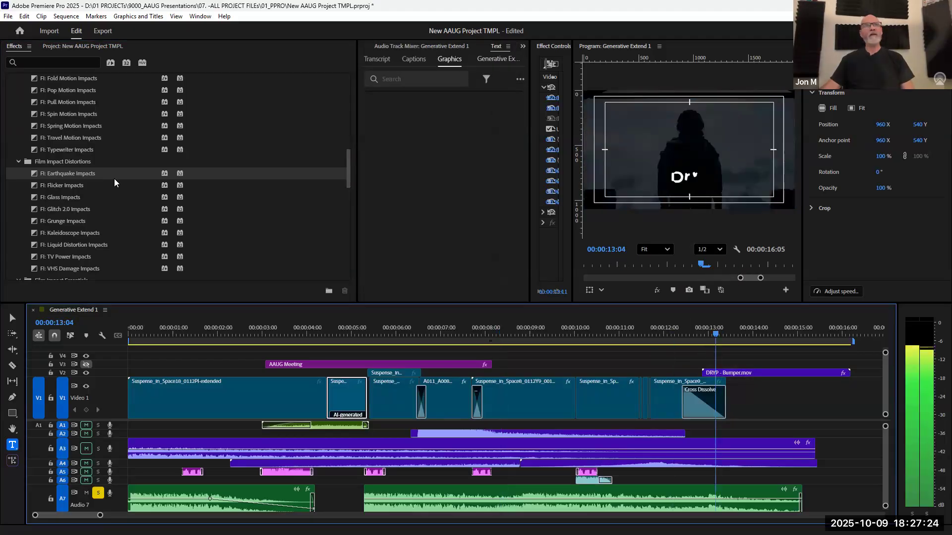
Browse the Film Impact Animation, Distortions and Essentials video transitions
{"action": "scroll", "coordinate": [113, 181], "scroll_direction": "up", "scroll_amount": 1}
{"action": "left_click", "coordinate": [46, 165]}
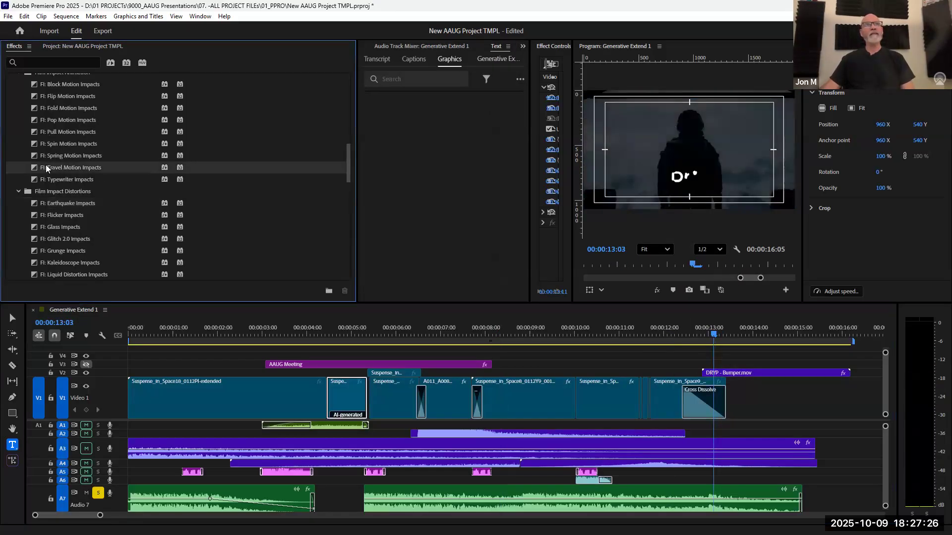
{"action": "left_click_drag", "start_coordinate": [56, 155], "coordinate": [198, 215]}
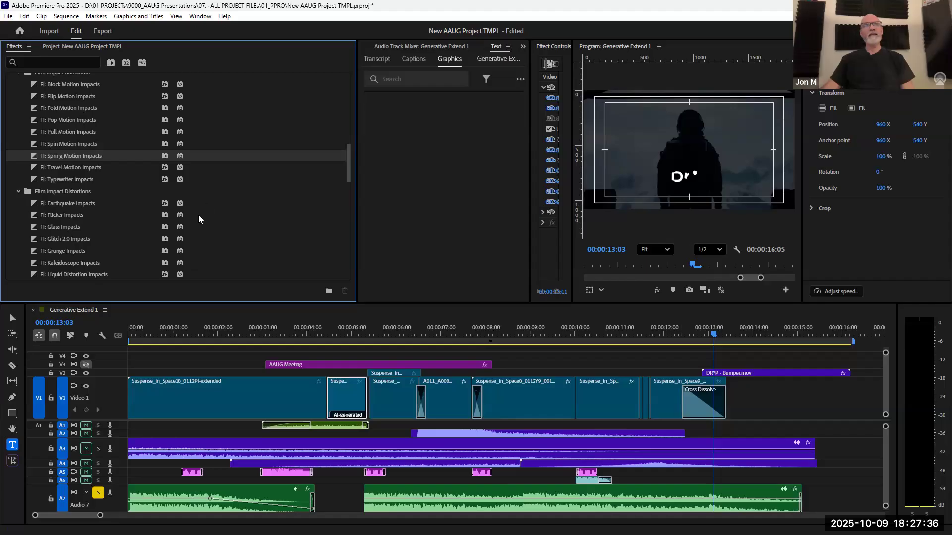
{"action": "scroll", "coordinate": [193, 215], "scroll_direction": "up", "scroll_amount": 5}
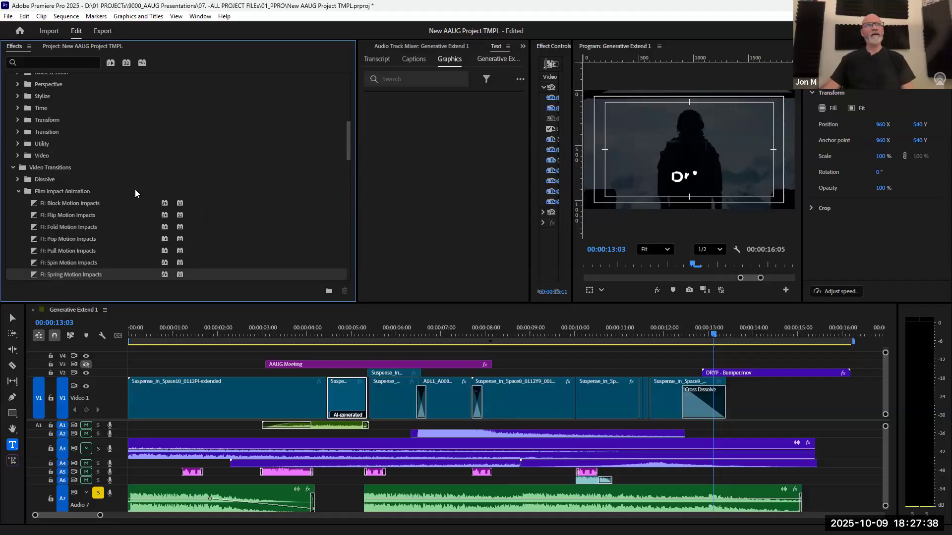
{"action": "scroll", "coordinate": [135, 193], "scroll_direction": "down", "scroll_amount": 3}
{"action": "scroll", "coordinate": [135, 200], "scroll_direction": "down", "scroll_amount": 4}
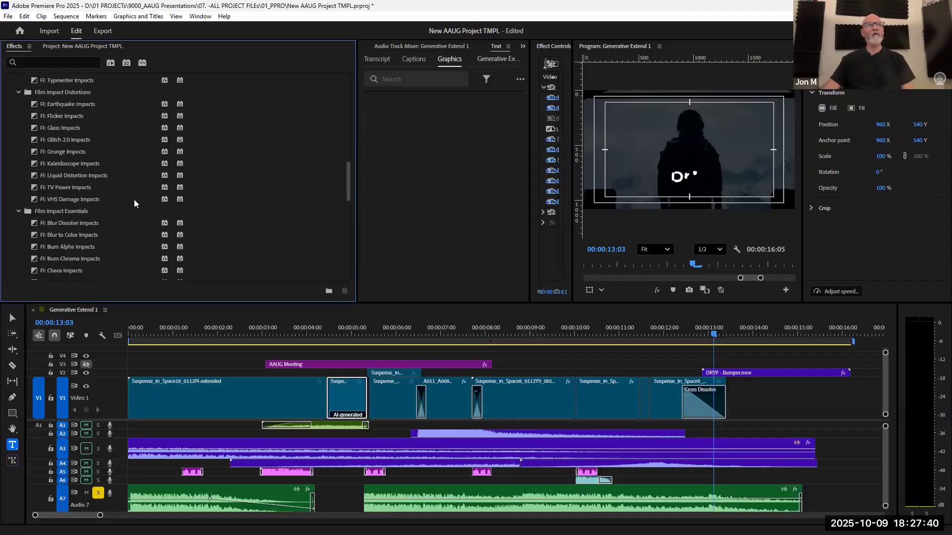
{"action": "scroll", "coordinate": [133, 201], "scroll_direction": "down", "scroll_amount": 2}
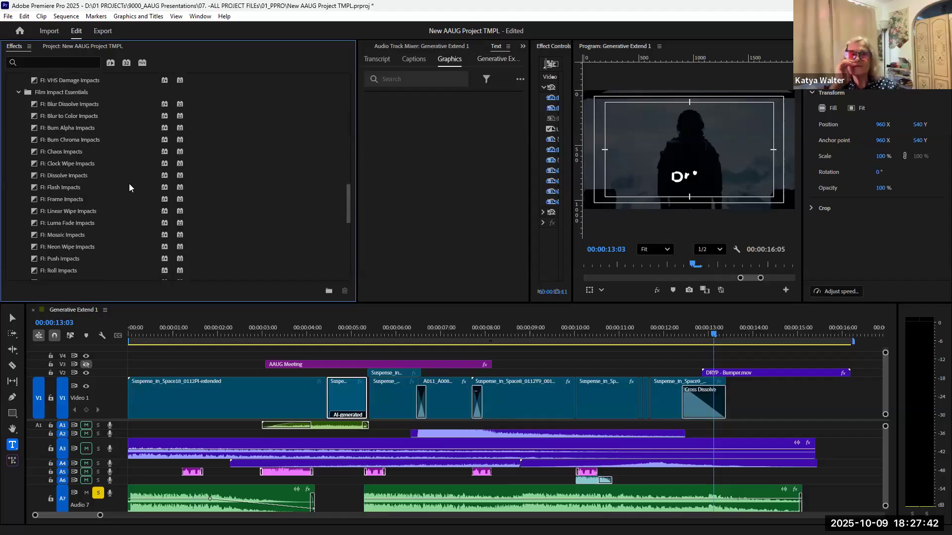
{"action": "left_click", "coordinate": [74, 140]}
{"action": "scroll", "coordinate": [656, 403], "scroll_direction": "down", "scroll_amount": 1}
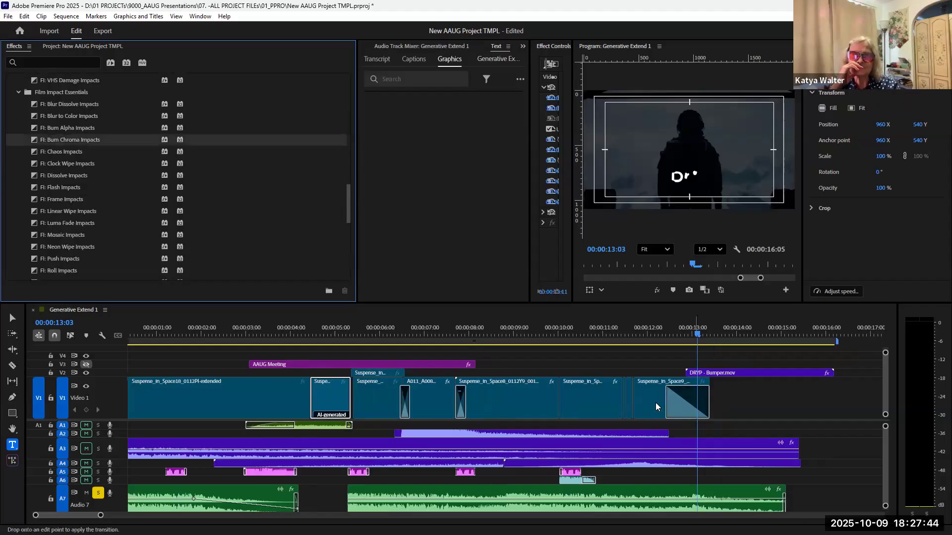
{"action": "left_click", "coordinate": [655, 337]}
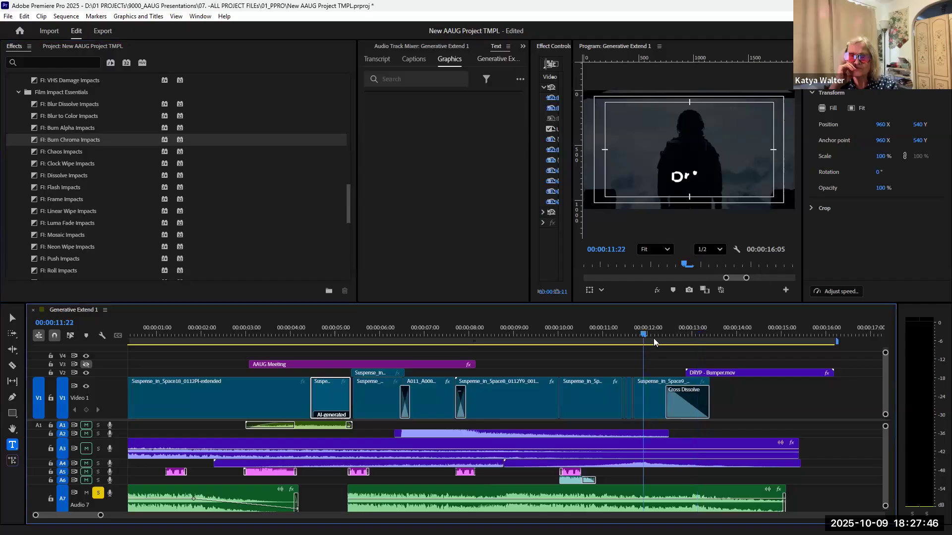
{"action": "left_click", "coordinate": [658, 407]}
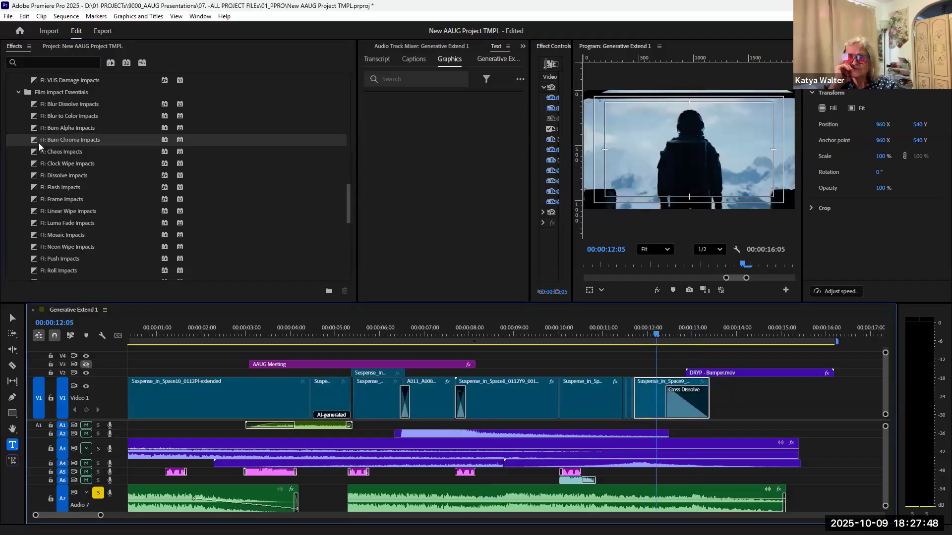
{"action": "mouse_move", "coordinate": [38, 140]}
{"action": "left_mouse_down"}
{"action": "mouse_move", "coordinate": [651, 397]}
{"action": "mouse_move", "coordinate": [630, 400]}
{"action": "mouse_move", "coordinate": [117, 197]}
{"action": "mouse_move", "coordinate": [148, 164]}
{"action": "left_mouse_up"}
{"action": "scroll", "coordinate": [149, 208], "scroll_direction": "up", "scroll_amount": 5}
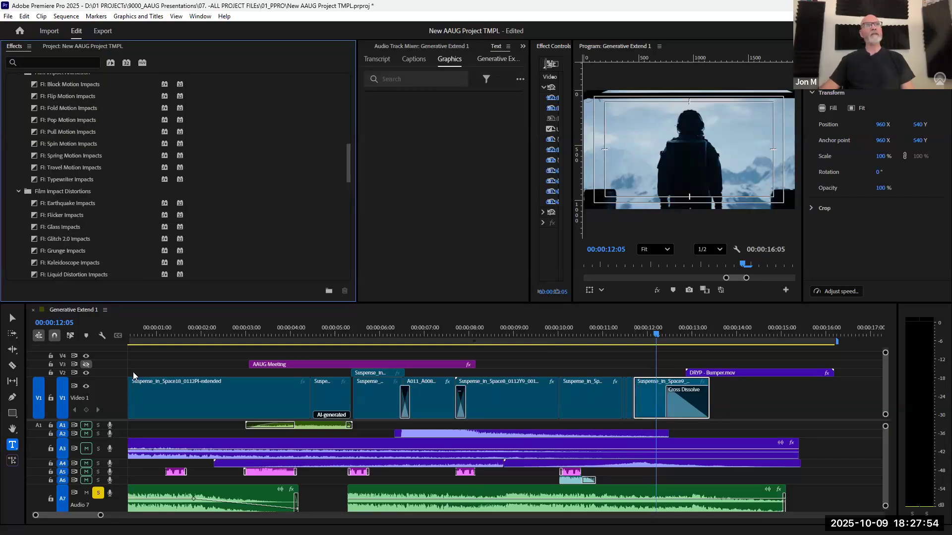
{"action": "scroll", "coordinate": [134, 372], "scroll_direction": "up", "scroll_amount": 1}
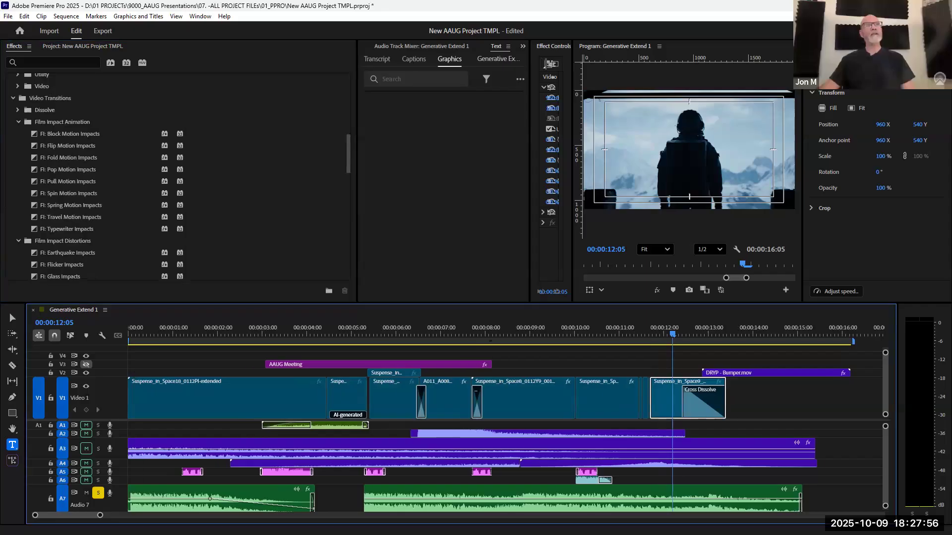
Apply Camera Shake FX from the Film Impact Motion FX effects to the DRYP - Bumper.mov clip and play it back
{"action": "left_click", "coordinate": [224, 177]}
{"action": "key", "text": "shift+f"}
{"action": "scroll", "coordinate": [106, 162], "scroll_direction": "up", "scroll_amount": 4}
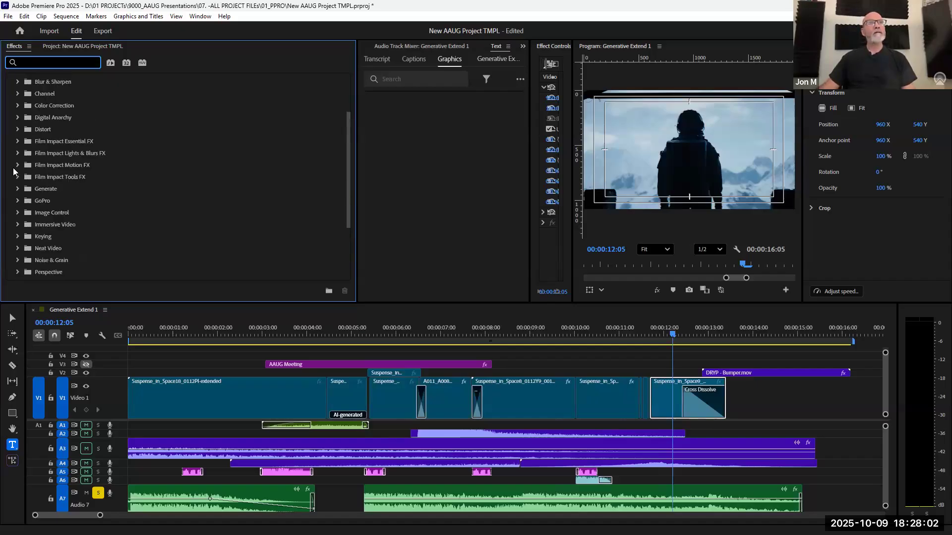
{"action": "left_click", "coordinate": [17, 166]}
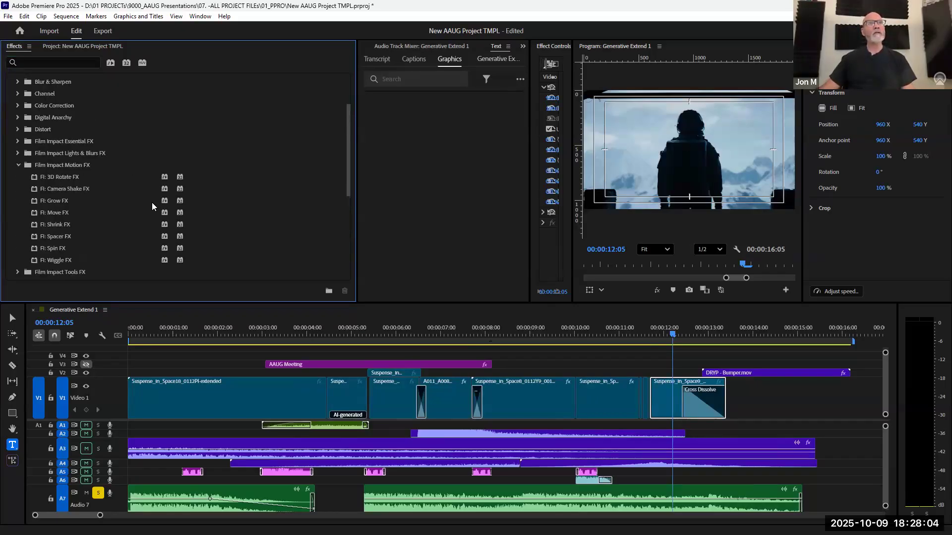
{"action": "scroll", "coordinate": [90, 178], "scroll_direction": "down", "scroll_amount": 2}
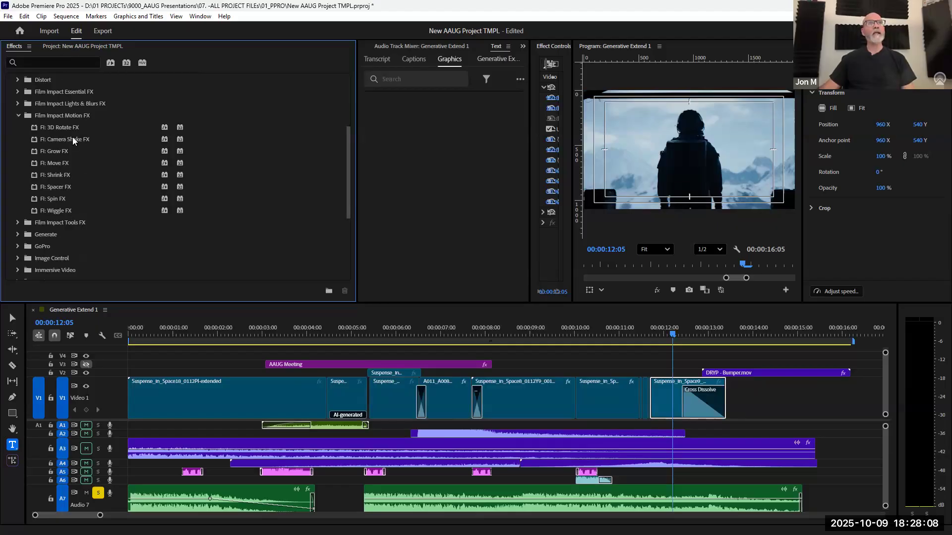
{"action": "left_click_drag", "start_coordinate": [72, 139], "coordinate": [740, 375]}
{"action": "left_click_drag", "start_coordinate": [672, 336], "coordinate": [700, 351]}
{"action": "key", "text": "space"}
{"action": "key", "text": "space"}
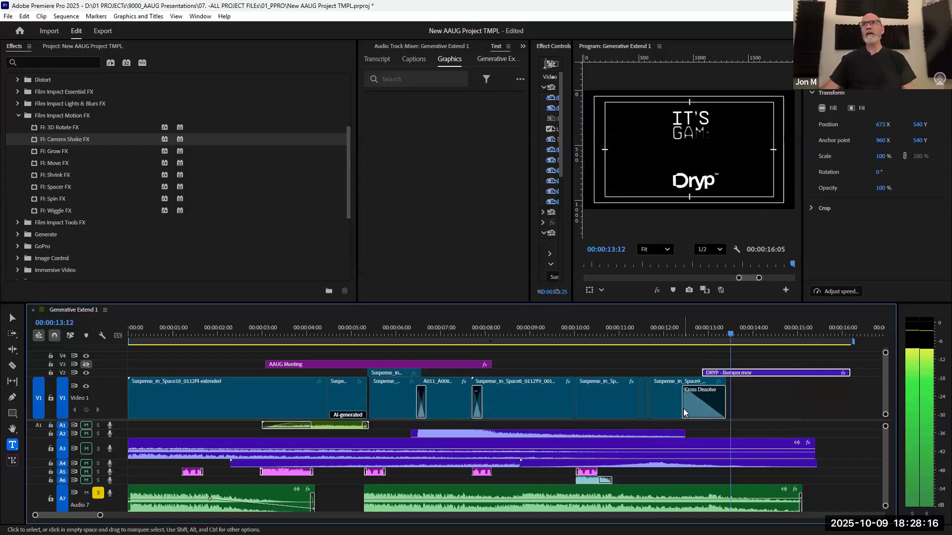
{"action": "key", "text": "space"}
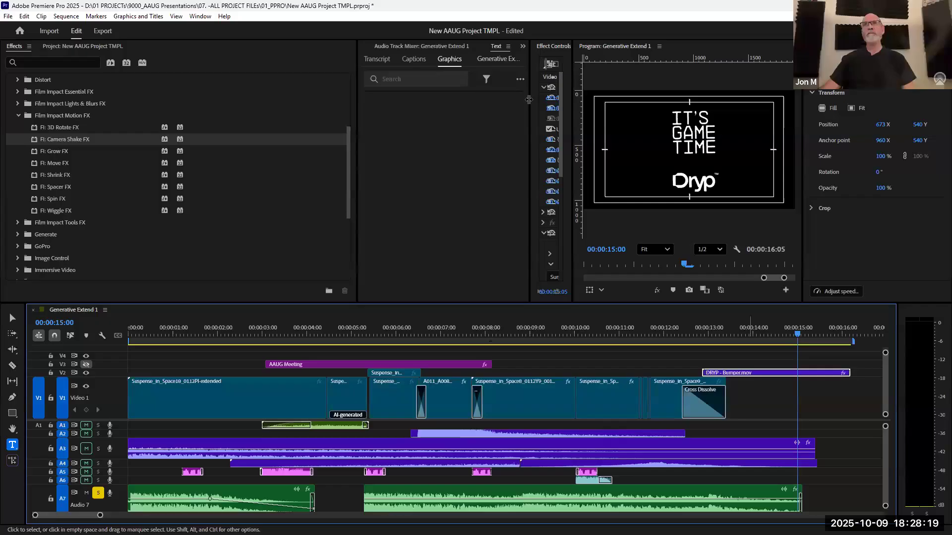
Widen the effect settings area, set Camera Shake's Stride to 36.5%, Roll to 63.5%, Variation to 66% and Stabilize to 94%, and preview it
{"action": "left_click_drag", "start_coordinate": [529, 100], "coordinate": [203, 89]}
{"action": "left_click", "coordinate": [216, 87]}
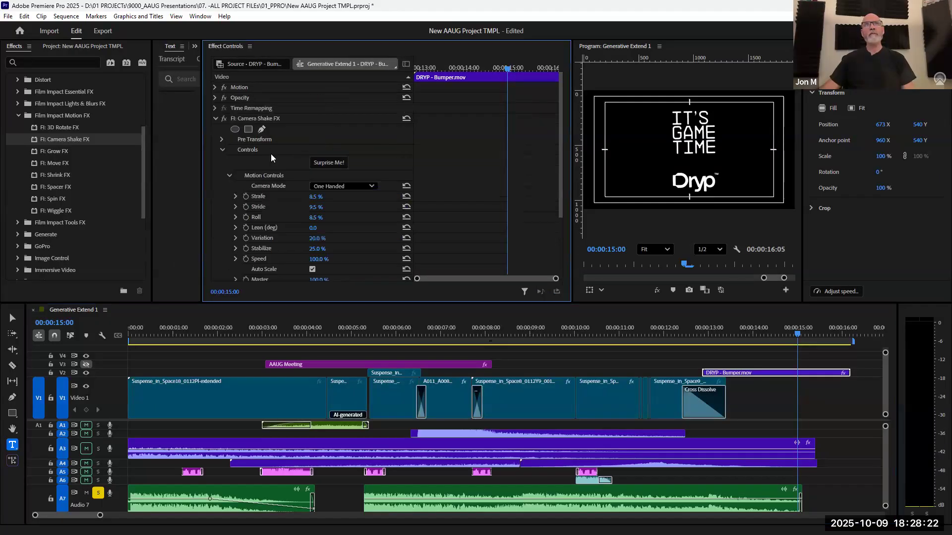
{"action": "scroll", "coordinate": [340, 180], "scroll_direction": "down", "scroll_amount": 2}
{"action": "left_click_drag", "start_coordinate": [308, 200], "coordinate": [343, 178]}
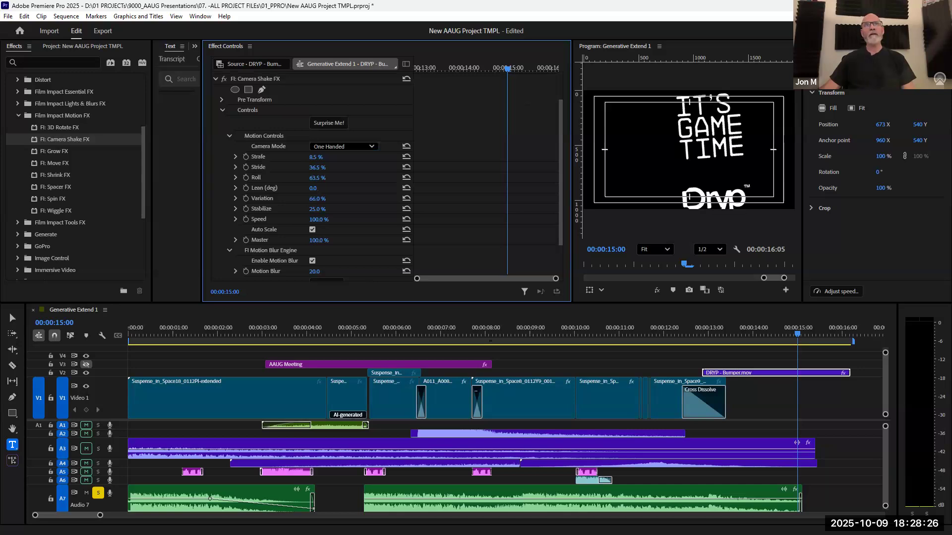
{"action": "left_click", "coordinate": [671, 360]}
{"action": "key", "text": "space"}
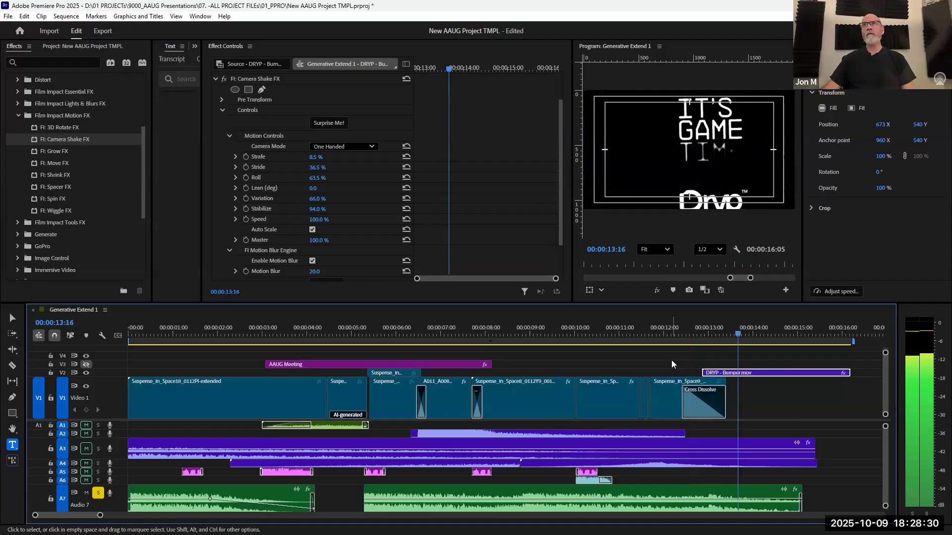
Set the Camera Shake Speed to 200% and play back the bumper clip
{"action": "left_click", "coordinate": [318, 219]}
{"action": "type", "text": "200"}
{"action": "key", "text": "Return"}
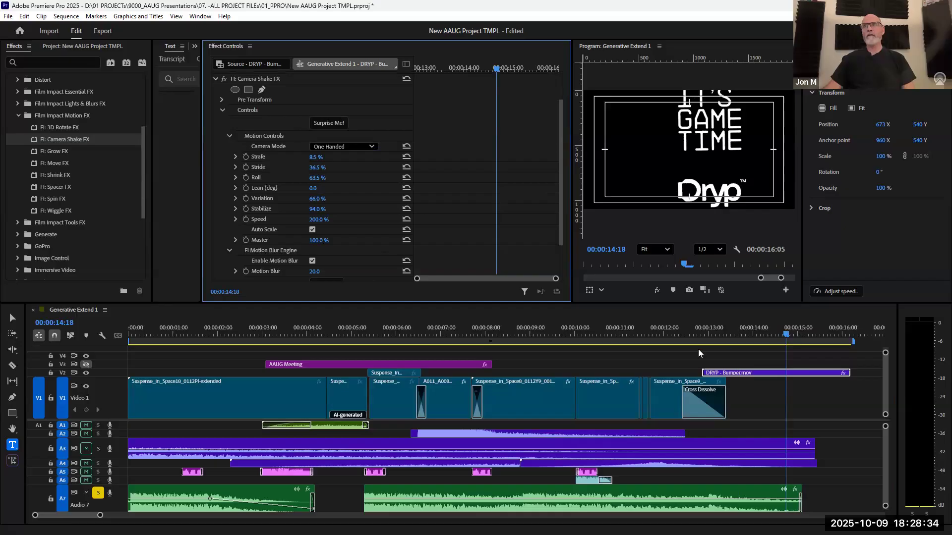
{"action": "left_click", "coordinate": [690, 351]}
{"action": "key", "text": "shift+k"}
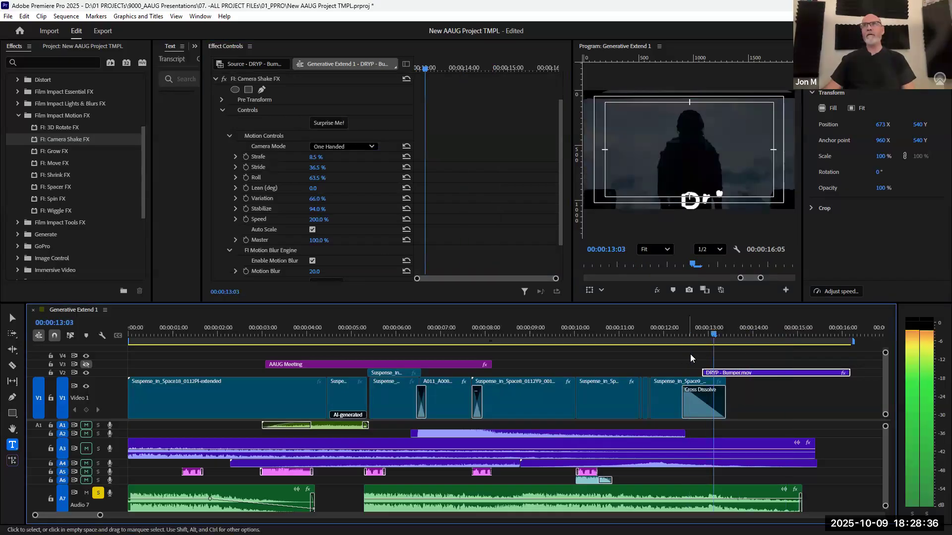
Reduce the bumper clip's Motion Scale to 63 and play back the end of the sequence
{"action": "scroll", "coordinate": [217, 91], "scroll_direction": "up", "scroll_amount": 2}
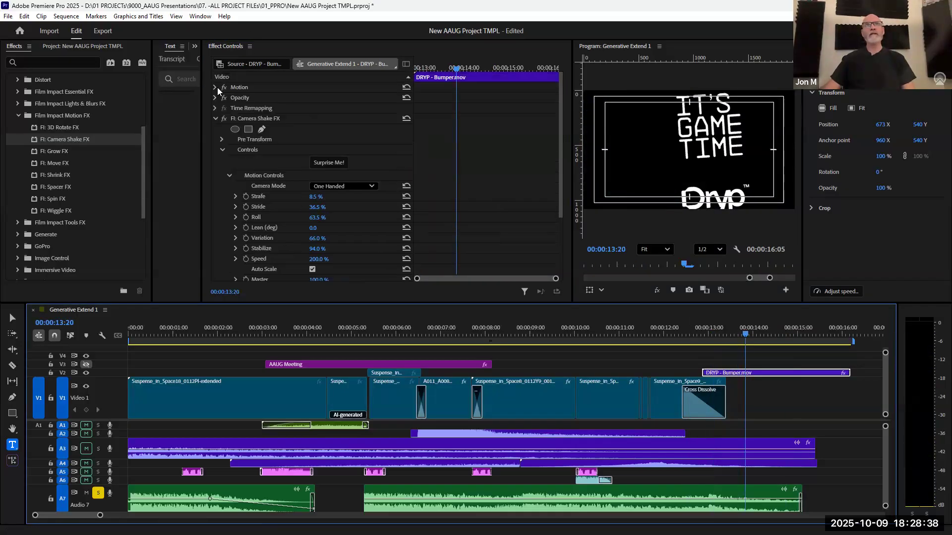
{"action": "left_click", "coordinate": [214, 87]}
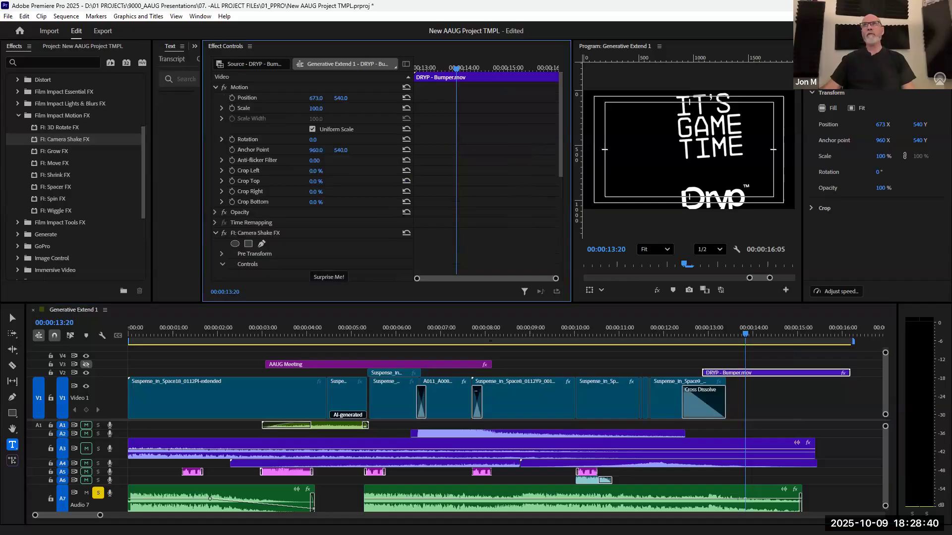
{"action": "left_click_drag", "start_coordinate": [314, 108], "coordinate": [325, 108]}
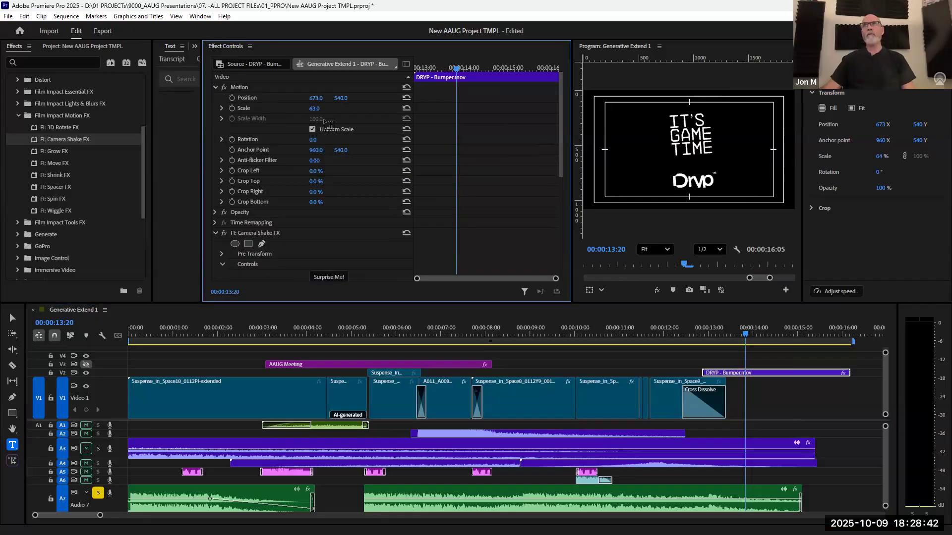
{"action": "left_click", "coordinate": [770, 328]}
{"action": "key", "text": "space"}
{"action": "key", "text": "space"}
{"action": "scroll", "coordinate": [773, 367], "scroll_direction": "down", "scroll_amount": 1}
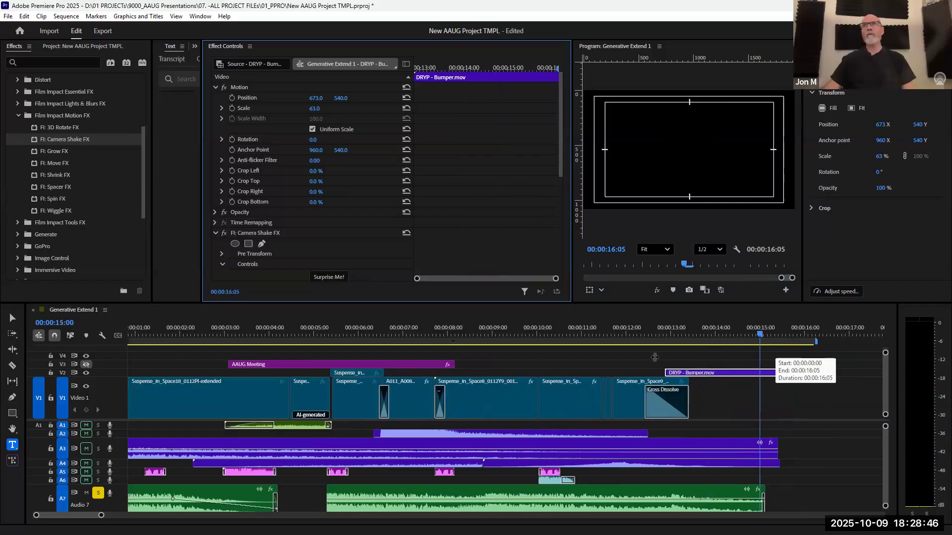
{"action": "left_click", "coordinate": [656, 334]}
{"action": "key", "text": "space"}
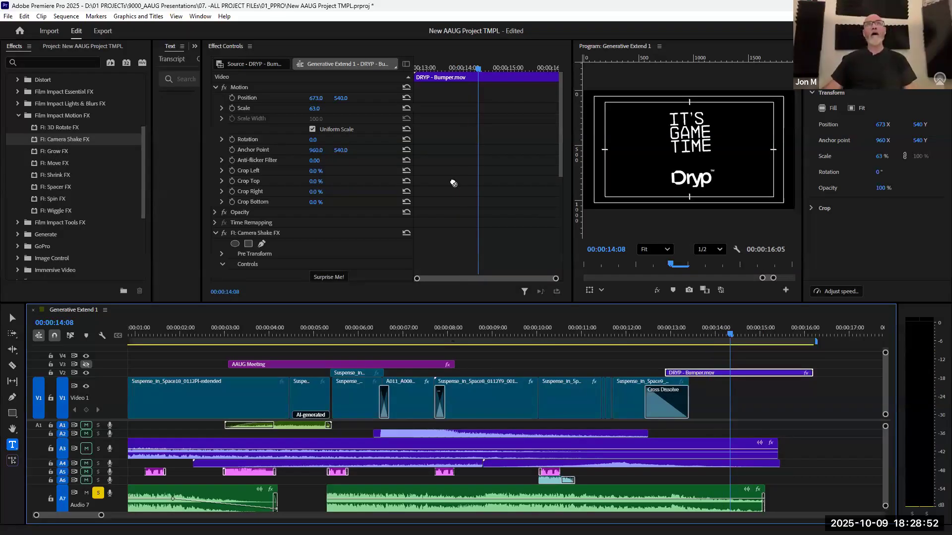
Try adding Grow FX ahead of the bumper clip's Camera Shake effect, and undo it
{"action": "left_click_drag", "start_coordinate": [54, 151], "coordinate": [236, 173]}
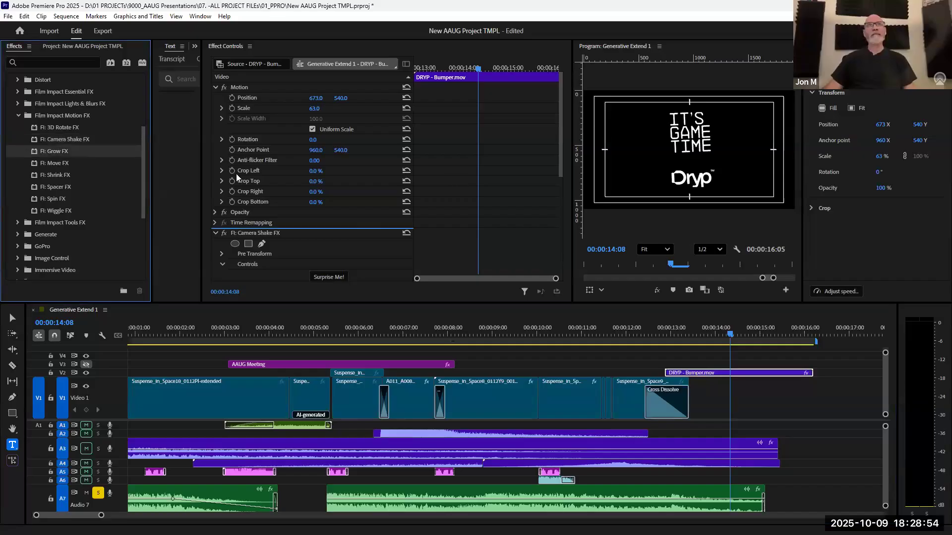
{"action": "key", "text": "ctrl+z"}
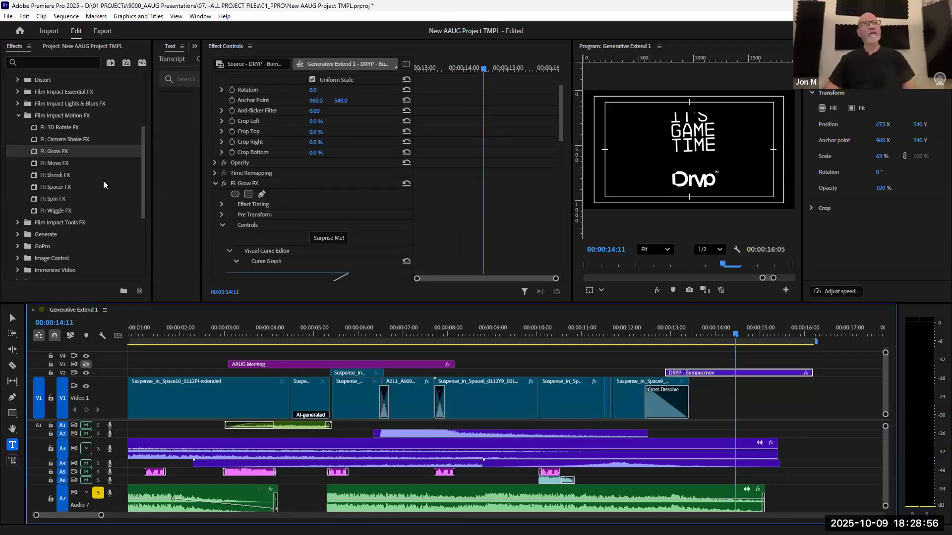
Apply Edge Glow FX from the Film Impact Lights & Blurs FX effects to the bumper clip
{"action": "scroll", "coordinate": [17, 160], "scroll_direction": "up", "scroll_amount": 3}
{"action": "left_click", "coordinate": [77, 170]}
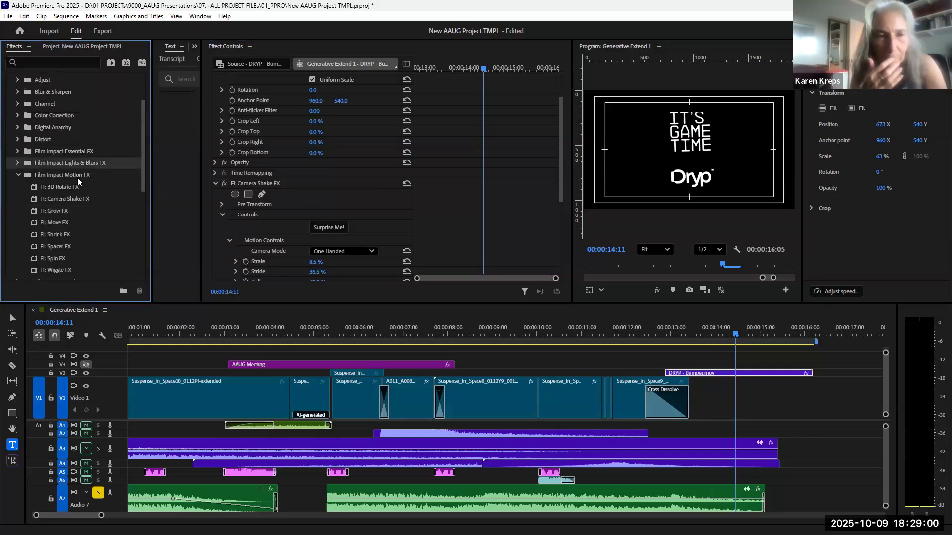
{"action": "double_click", "coordinate": [64, 162]}
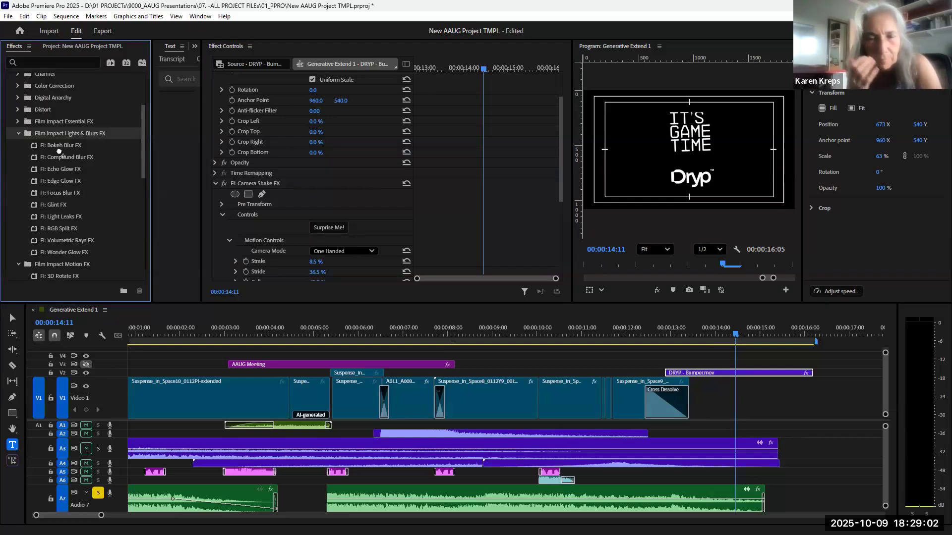
{"action": "scroll", "coordinate": [65, 164], "scroll_direction": "down", "scroll_amount": 2}
{"action": "key", "text": "Down"}
{"action": "key", "text": "Down"}
{"action": "key", "text": "Down"}
{"action": "key", "text": "Down"}
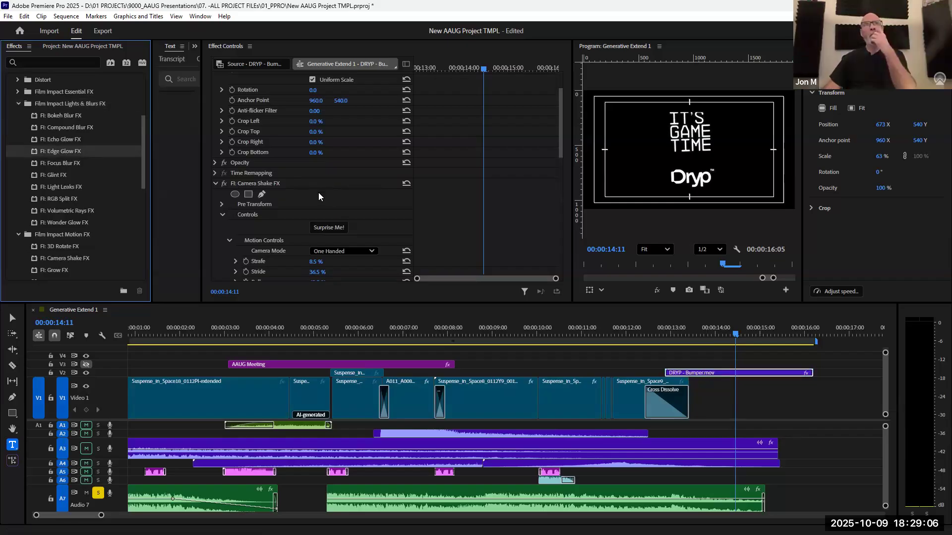
Set Edge Glow's Highlights Only, Size, Vibrance and Desaturate values to 100 and check the bumper at other frames
{"action": "scroll", "coordinate": [318, 192], "scroll_direction": "down", "scroll_amount": 10}
{"action": "scroll", "coordinate": [315, 171], "scroll_direction": "down", "scroll_amount": 1}
{"action": "left_click_drag", "start_coordinate": [315, 151], "coordinate": [347, 162]}
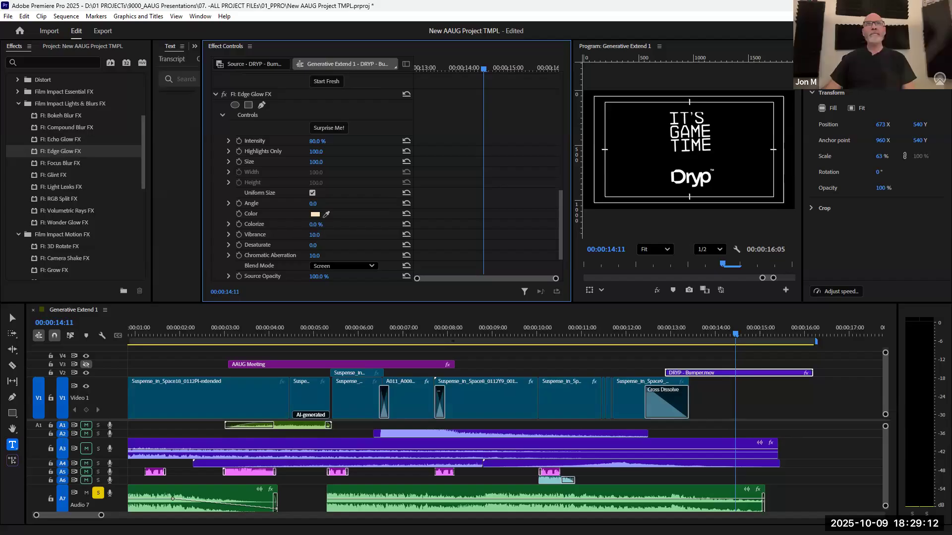
{"action": "left_click_drag", "start_coordinate": [737, 339], "coordinate": [750, 339]}
{"action": "scroll", "coordinate": [303, 195], "scroll_direction": "down", "scroll_amount": 2}
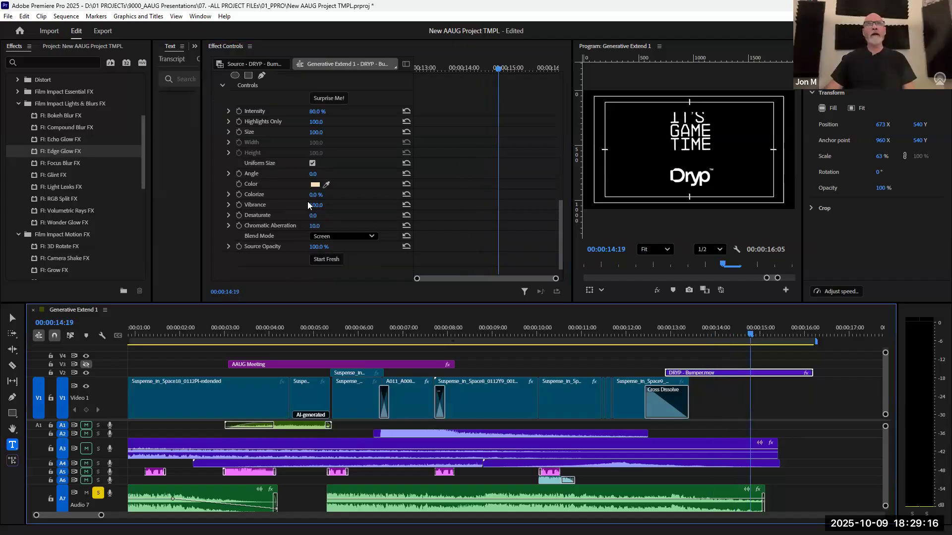
{"action": "left_click_drag", "start_coordinate": [313, 215], "coordinate": [723, 318]}
{"action": "left_click", "coordinate": [717, 341]}
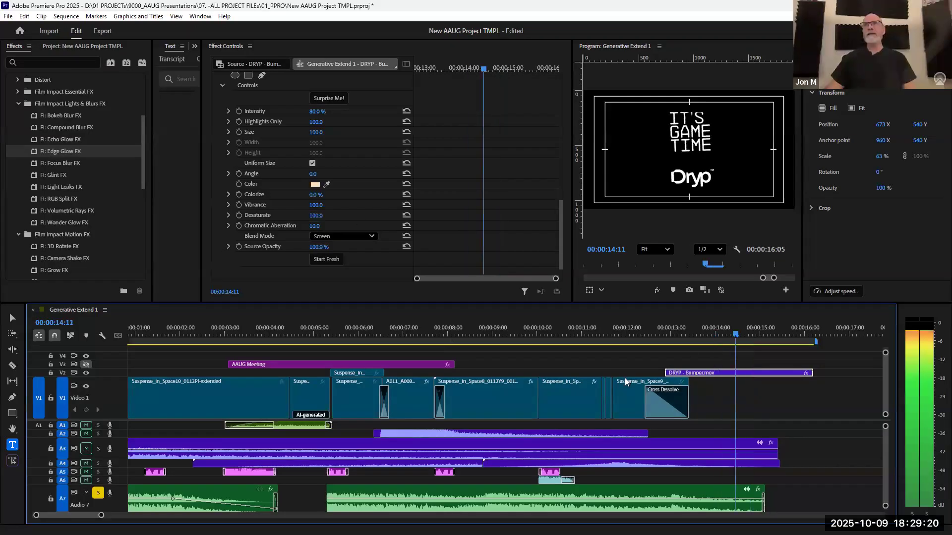
Apply Glint FX to the last Suspense_in_Space9 clip on V1, at about 00:00:12:00
{"action": "left_click", "coordinate": [624, 340]}
{"action": "key", "text": "Right"}
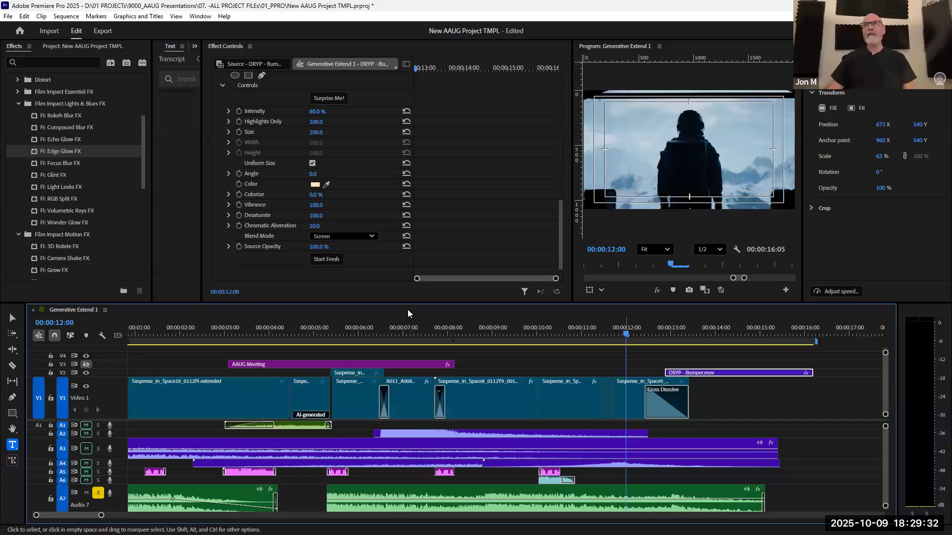
{"action": "key", "text": "d"}
{"action": "double_click", "coordinate": [66, 172]}
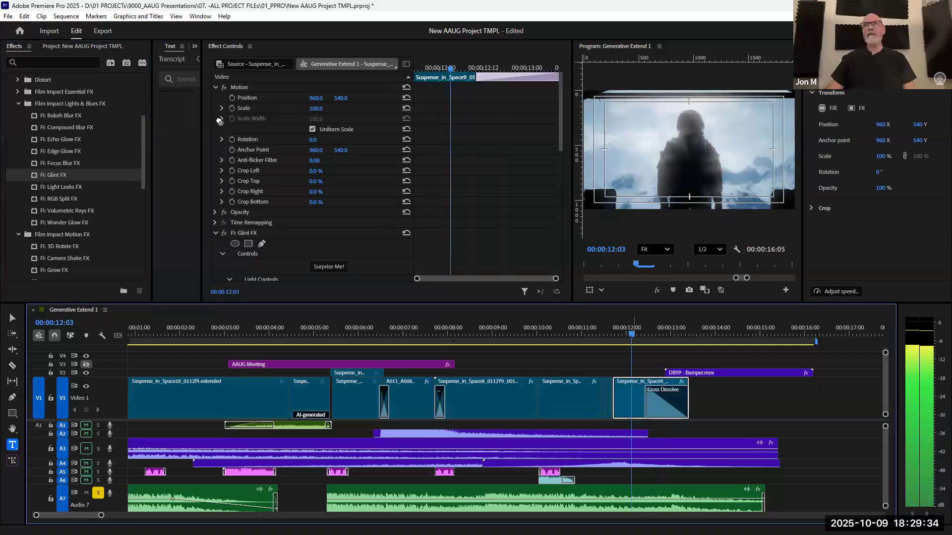
Set the Highlights Only and Shimmer values of the clip's Glint FX to 0
{"action": "left_click", "coordinate": [217, 87]}
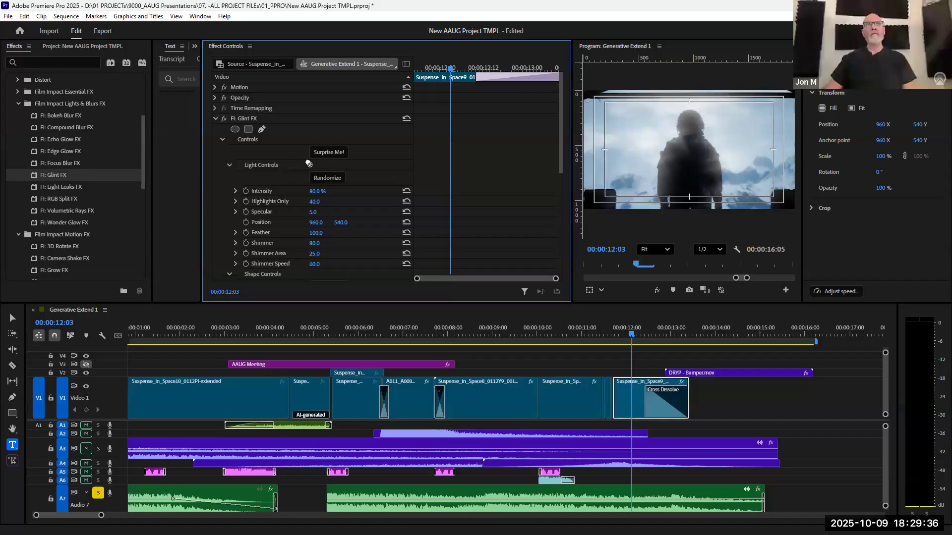
{"action": "scroll", "coordinate": [308, 163], "scroll_direction": "down", "scroll_amount": 2}
{"action": "left_click_drag", "start_coordinate": [312, 162], "coordinate": [316, 204]}
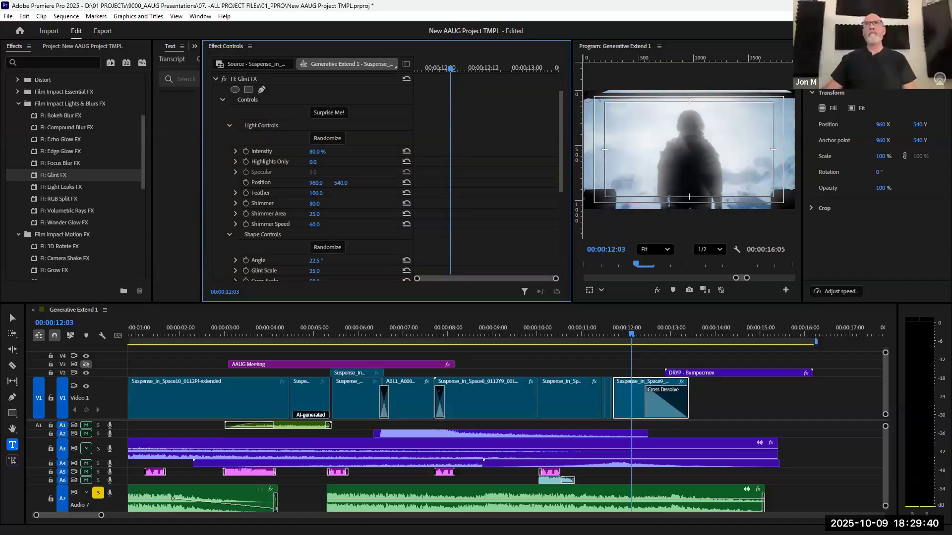
Play back the ending with the Glint effect from about 00:00:11:16, and play the sequence from its start
{"action": "left_click", "coordinate": [597, 344]}
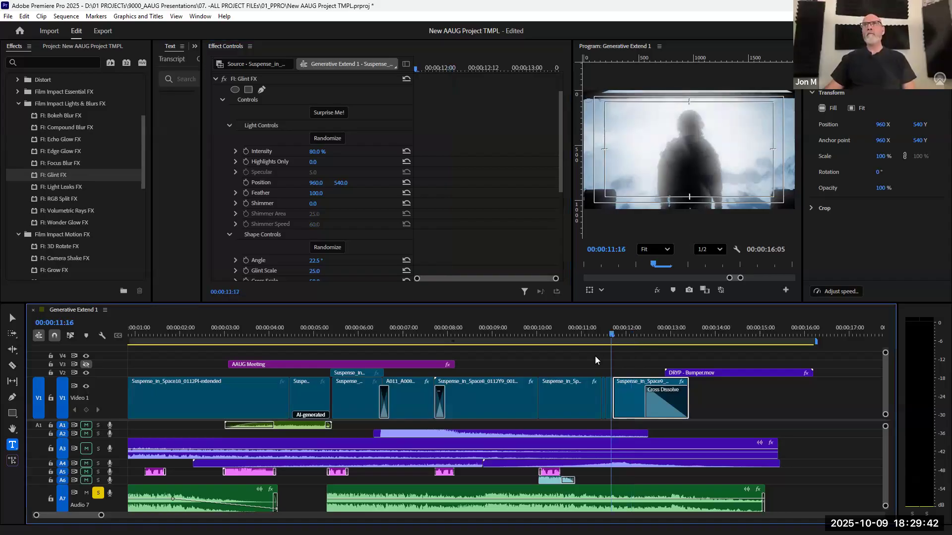
{"action": "key", "text": "space"}
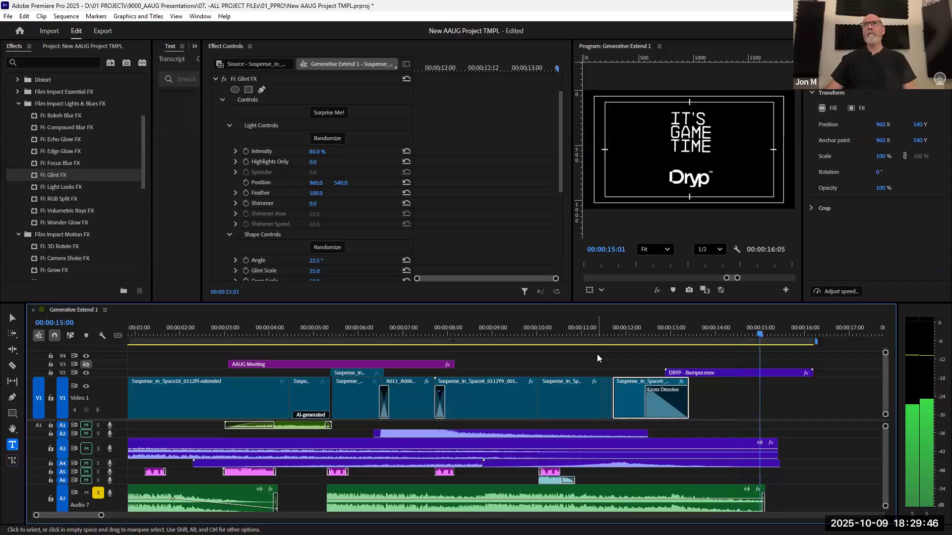
{"action": "key", "text": "Home"}
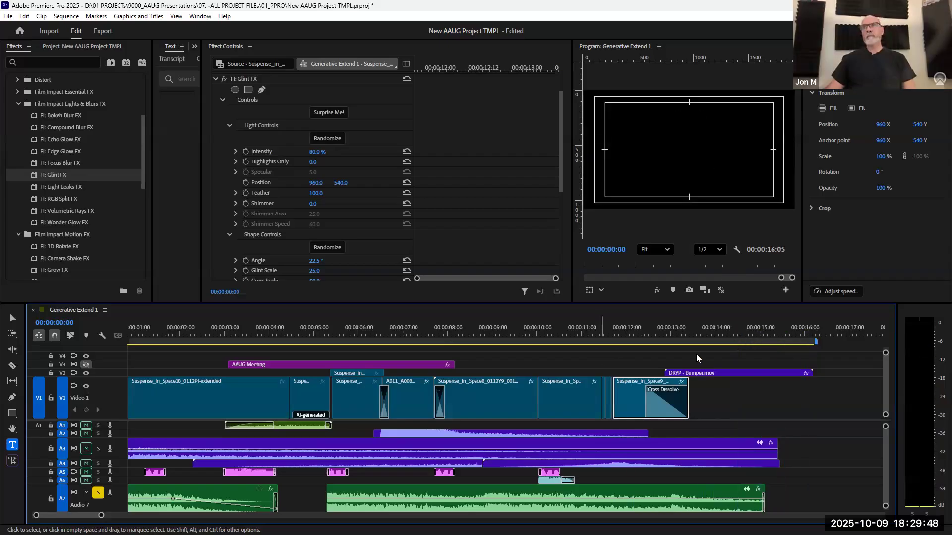
{"action": "key", "text": "space"}
{"action": "key", "text": "space"}
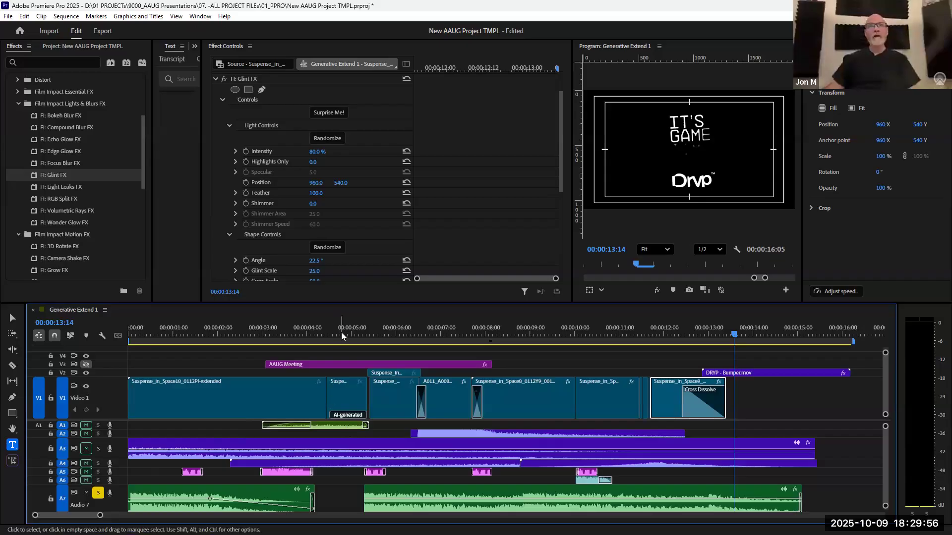
Review the AI-generated extension of the first V1 clip between about 00:00:04:08 and 00:00:05:05
{"action": "left_click", "coordinate": [317, 338]}
{"action": "key", "text": "space"}
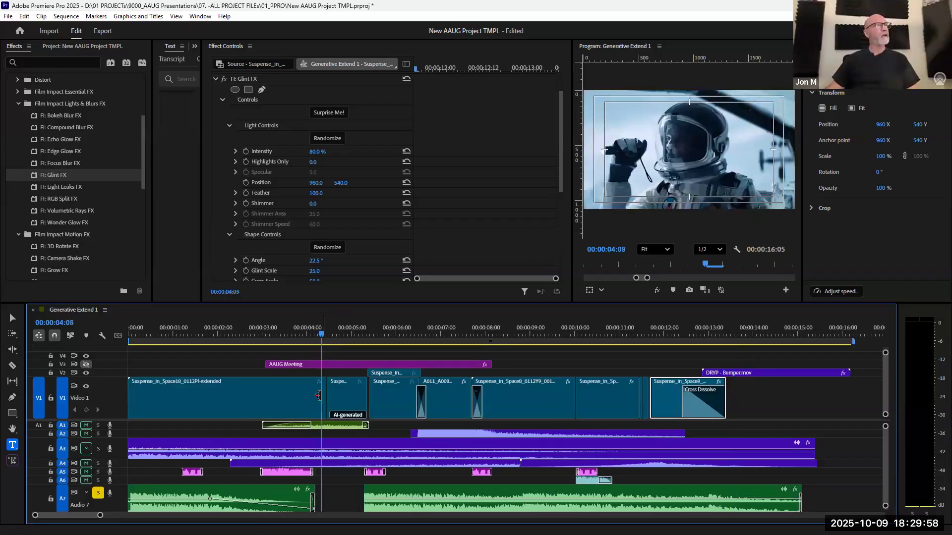
{"action": "left_click", "coordinate": [362, 331]}
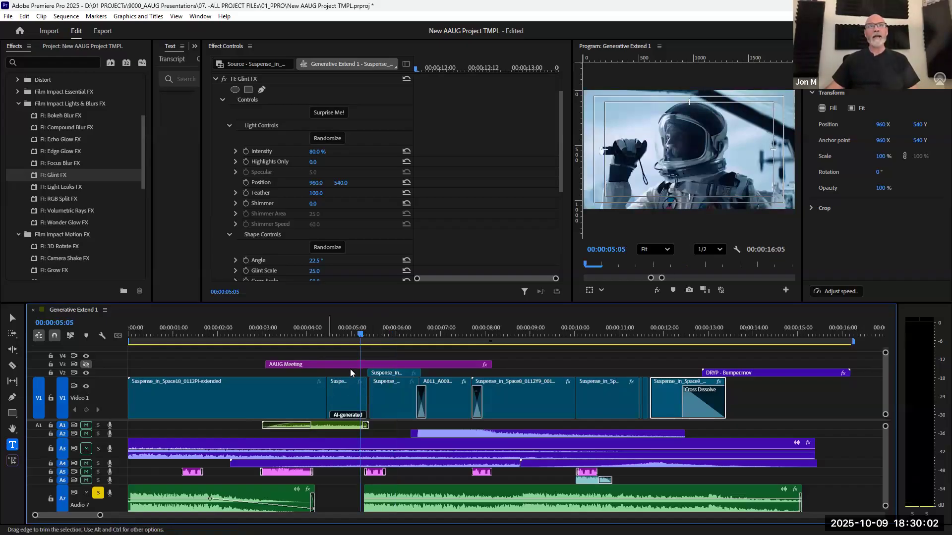
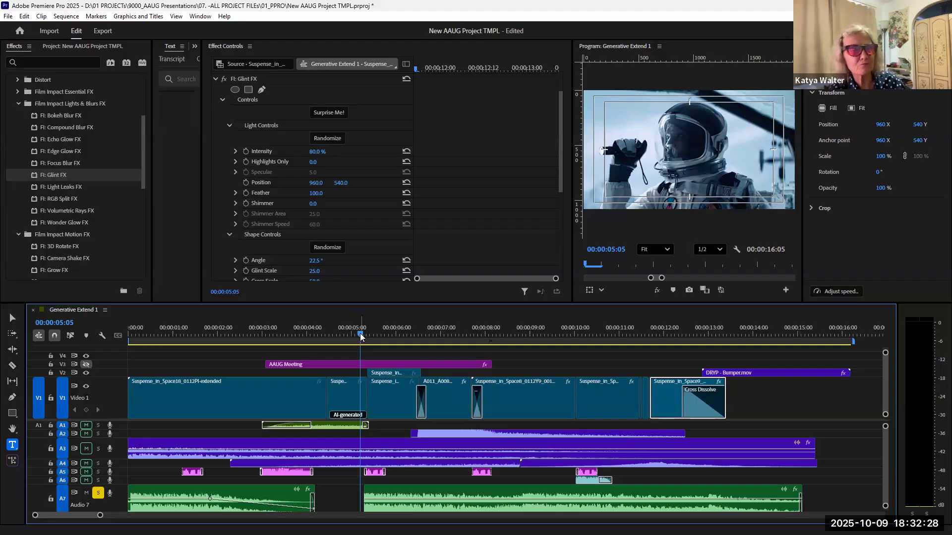
{"action": "left_click", "coordinate": [333, 342]}
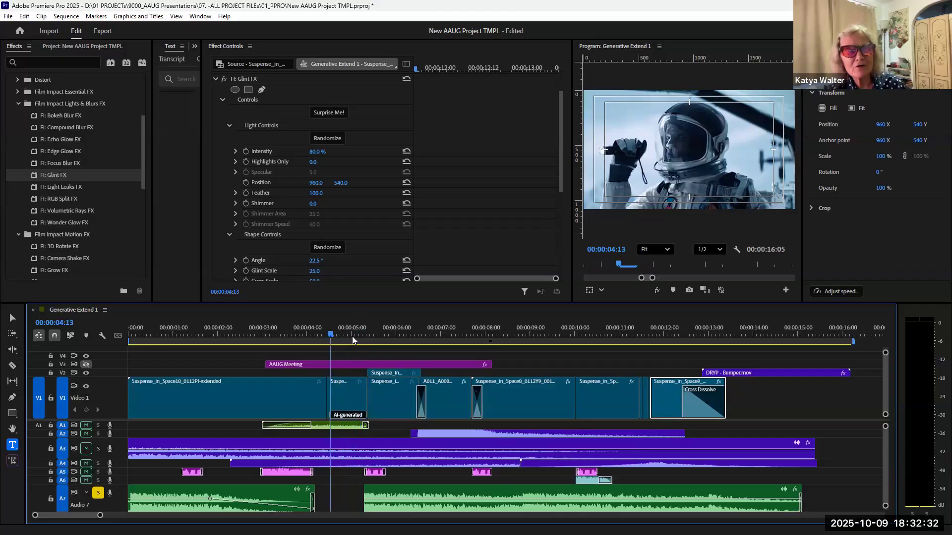
{"action": "left_click", "coordinate": [355, 336]}
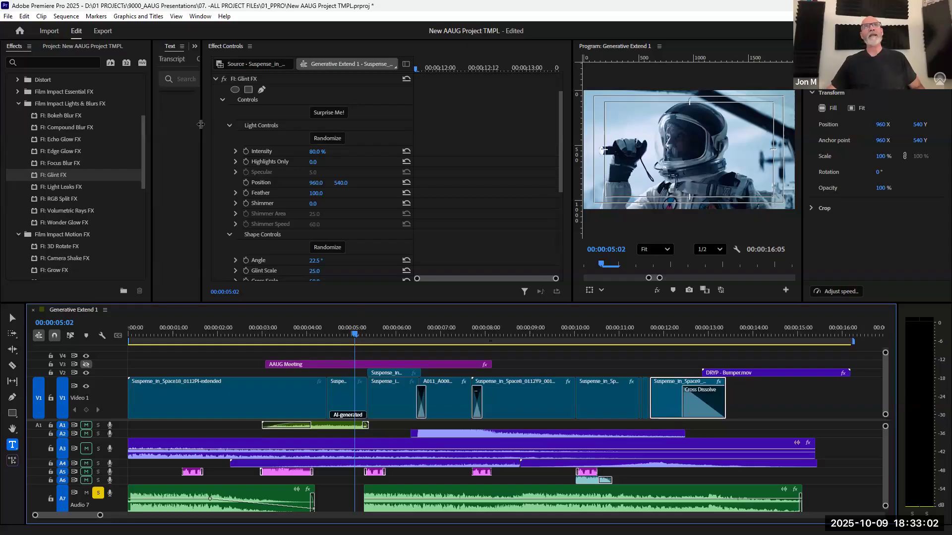
Widen the area that holds the Graphics text list and show the project's bins
{"action": "left_click_drag", "start_coordinate": [330, 106], "coordinate": [331, 107]}
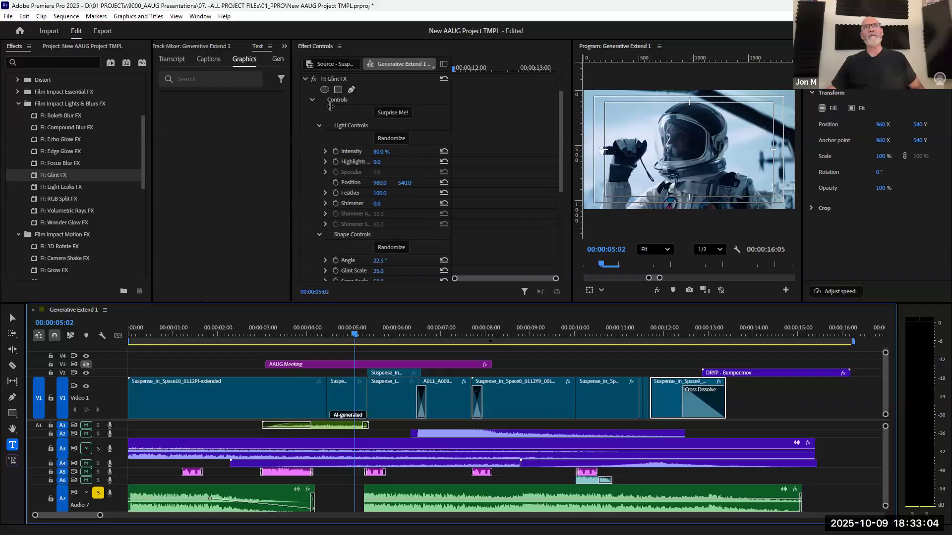
{"action": "left_click_drag", "start_coordinate": [153, 135], "coordinate": [163, 131]}
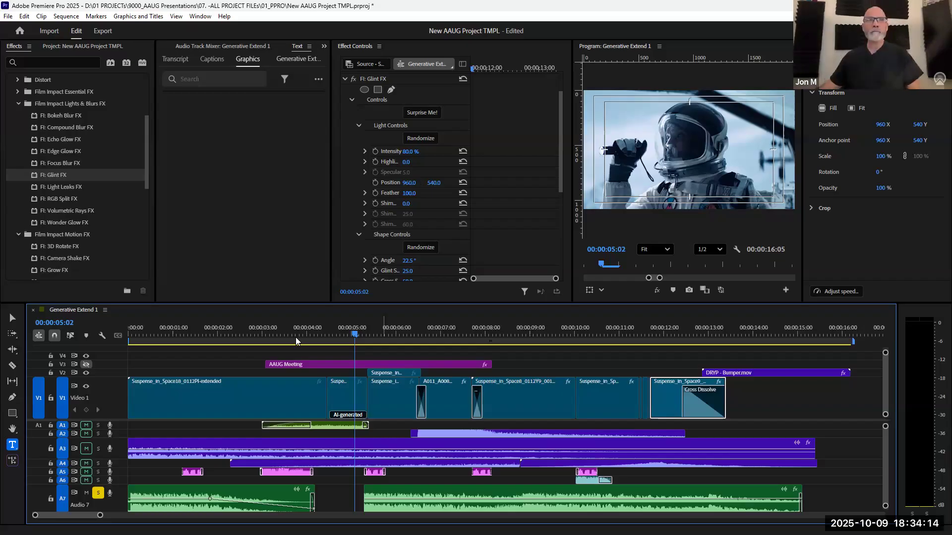
{"action": "left_click", "coordinate": [76, 48]}
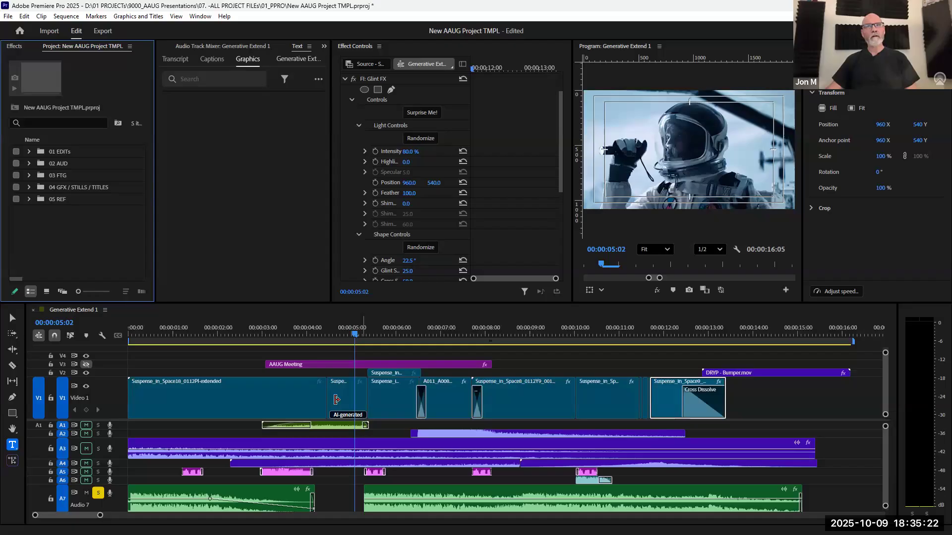
Move the last V1 clips and the bumper about 4.5 seconds later with the Selection tool, leaving a gap after the Suspense_in_Space8 clip
{"action": "key", "text": "h"}
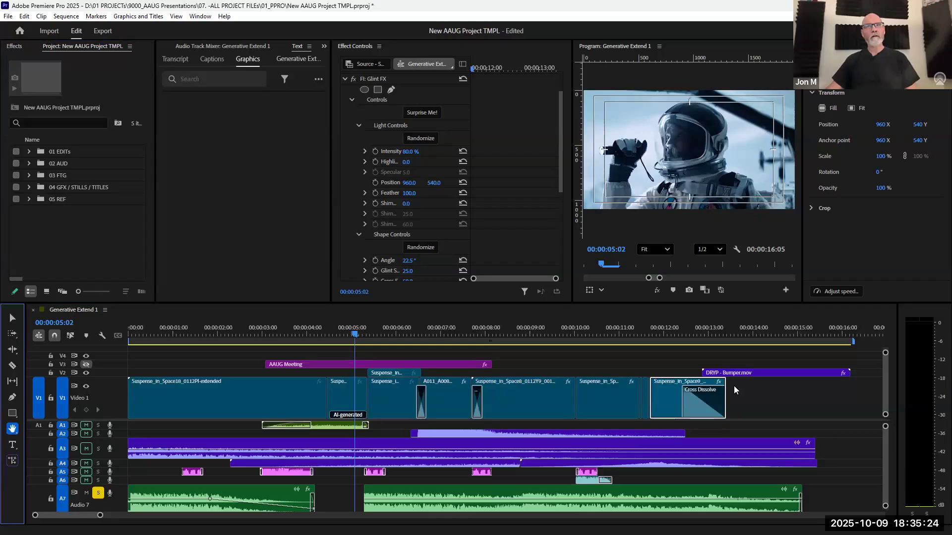
{"action": "key", "text": "v"}
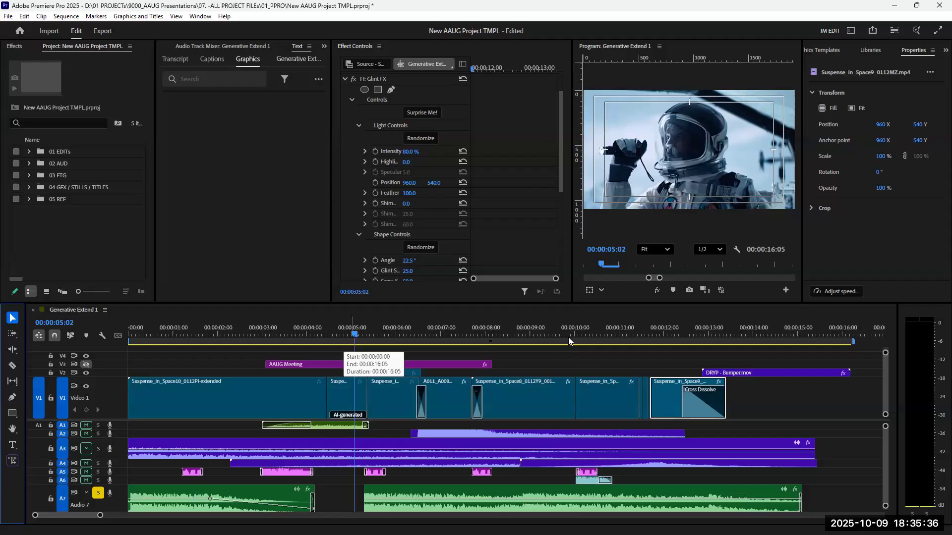
{"action": "key", "text": "shift+Left"}
{"action": "key", "text": "shift+Left"}
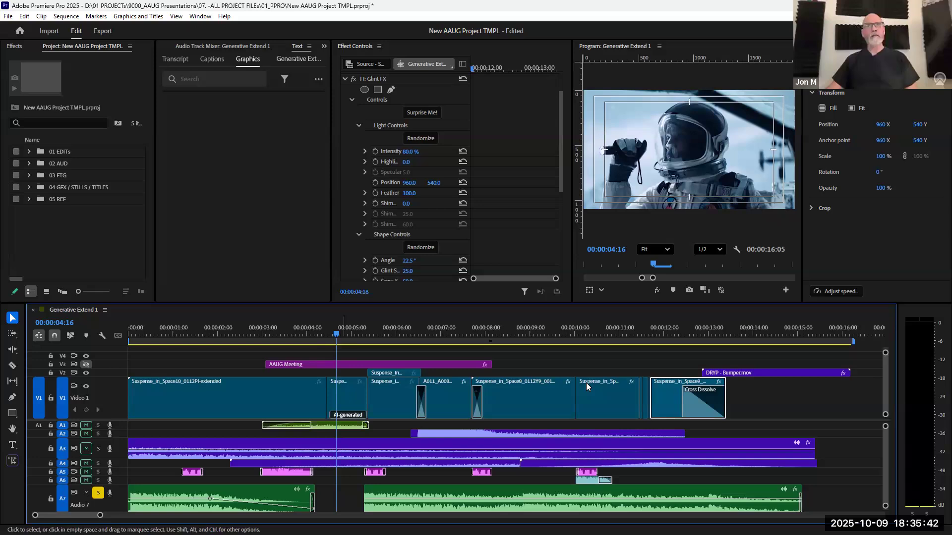
{"action": "left_click_drag", "start_coordinate": [586, 383], "coordinate": [613, 396]}
Check the final frames of the Suspense_in_Space8 clip on V1 and lengthen its end to about 00:00:10:21 with Generative Extend
{"action": "left_click", "coordinate": [604, 333]}
{"action": "key", "text": "Left"}
{"action": "key", "text": "Left"}
{"action": "key", "text": "Left"}
{"action": "key", "text": "Left"}
{"action": "key", "text": "Left"}
{"action": "key", "text": "Left"}
{"action": "key", "text": "Left"}
{"action": "key", "text": "Left"}
{"action": "key", "text": "Left"}
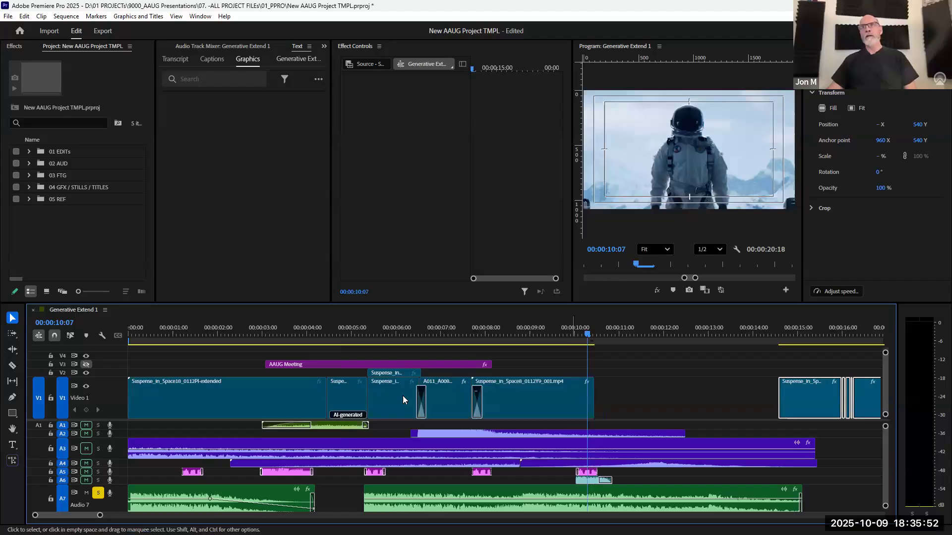
{"action": "left_click", "coordinate": [13, 460]}
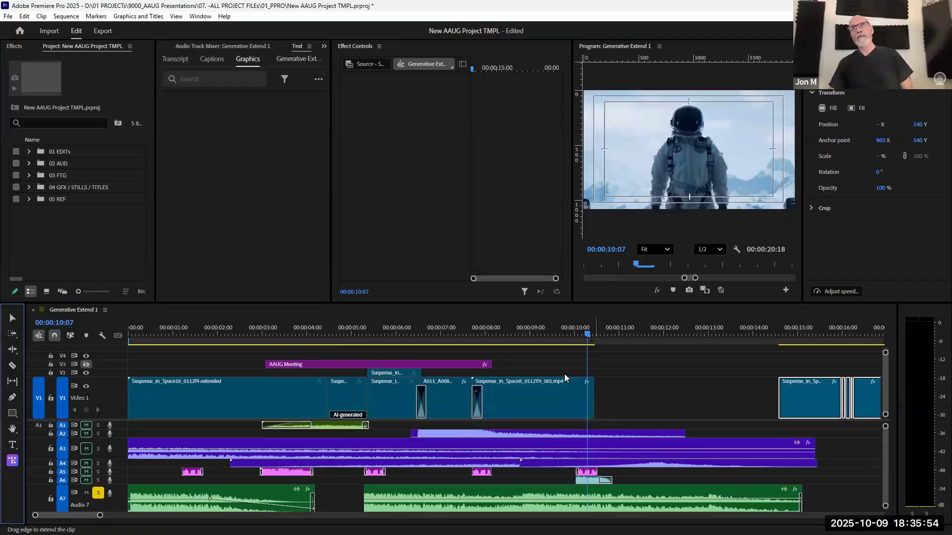
{"action": "left_click_drag", "start_coordinate": [593, 396], "coordinate": [613, 407]}
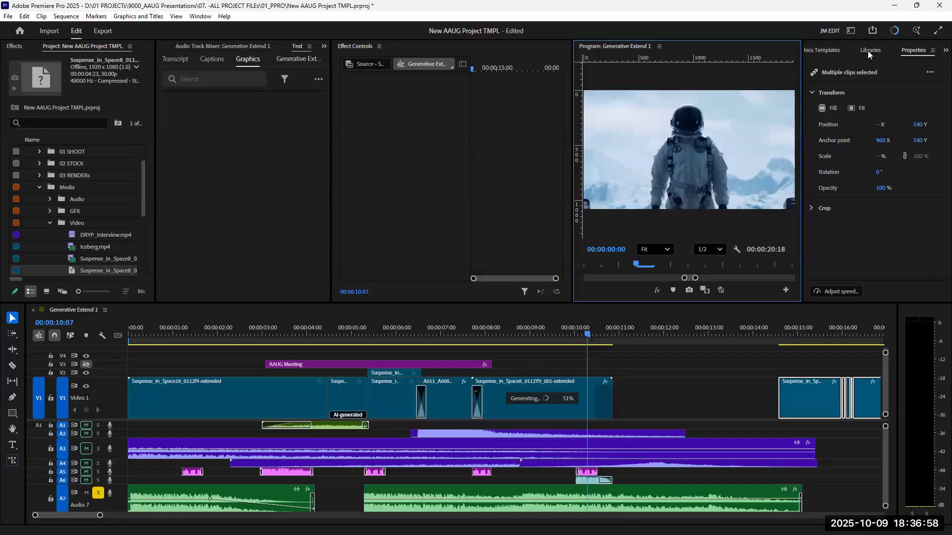
{"action": "left_click", "coordinate": [939, 51]}
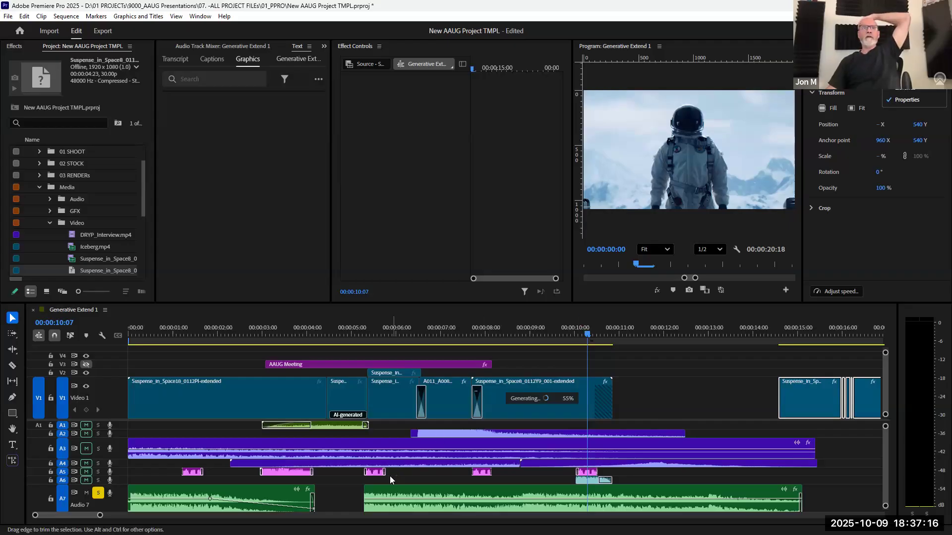
{"action": "left_click", "coordinate": [120, 436]}
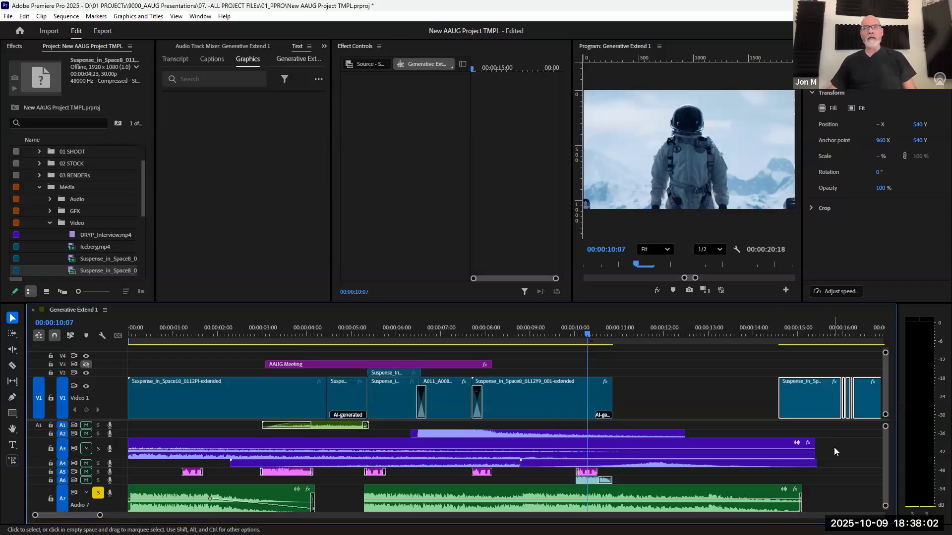
Split the ES_Cymbal Swell High 1 clip on A4 at 00:00:10:07, about 00:00:11:21 and 00:00:12:22, and enlarge the track's height
{"action": "left_click", "coordinate": [702, 461]}
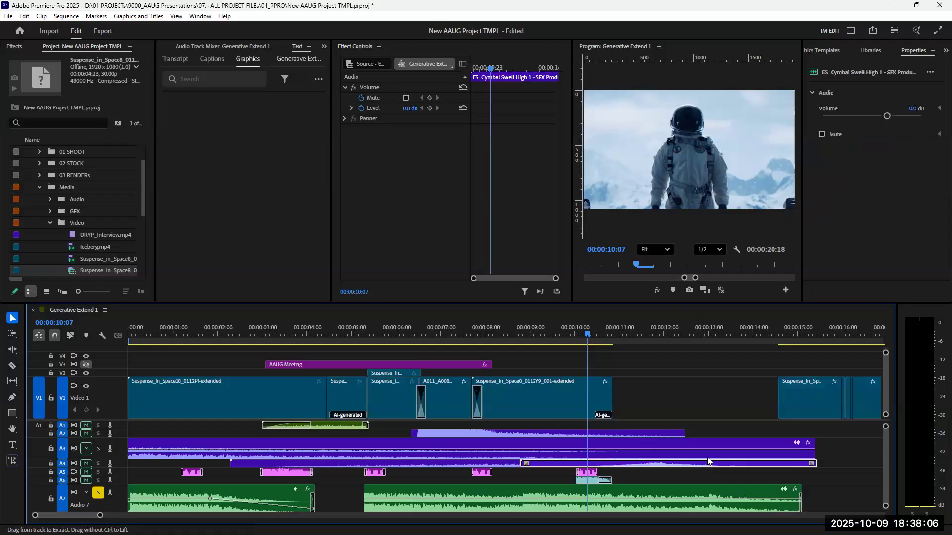
{"action": "key", "text": "ctrl+k"}
{"action": "left_click", "coordinate": [658, 335]}
{"action": "key", "text": "ctrl+k"}
{"action": "left_click", "coordinate": [704, 336]}
{"action": "key", "text": "ctrl+k"}
{"action": "double_click", "coordinate": [124, 468]}
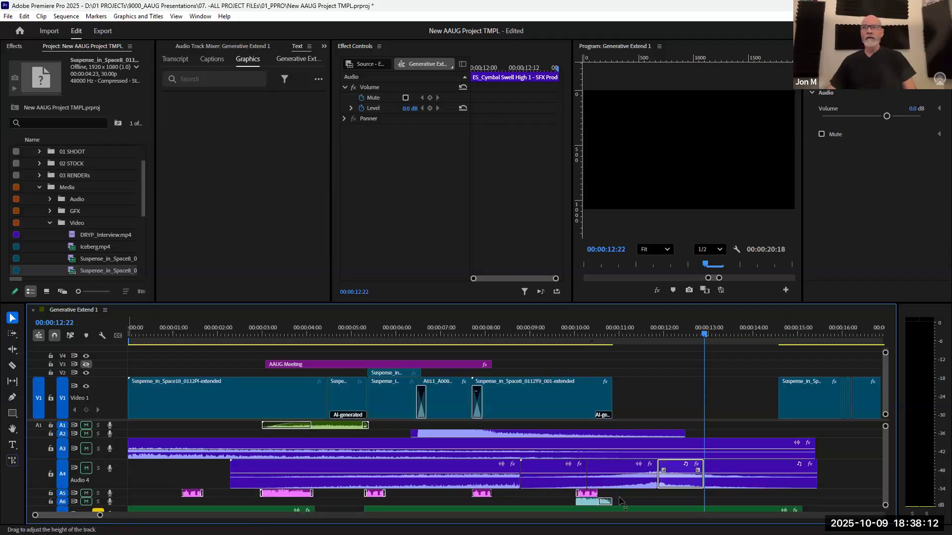
Select all the edit points of the split cymbal swell clip on A4 and apply the default audio transition to them
{"action": "left_click", "coordinate": [584, 473]}
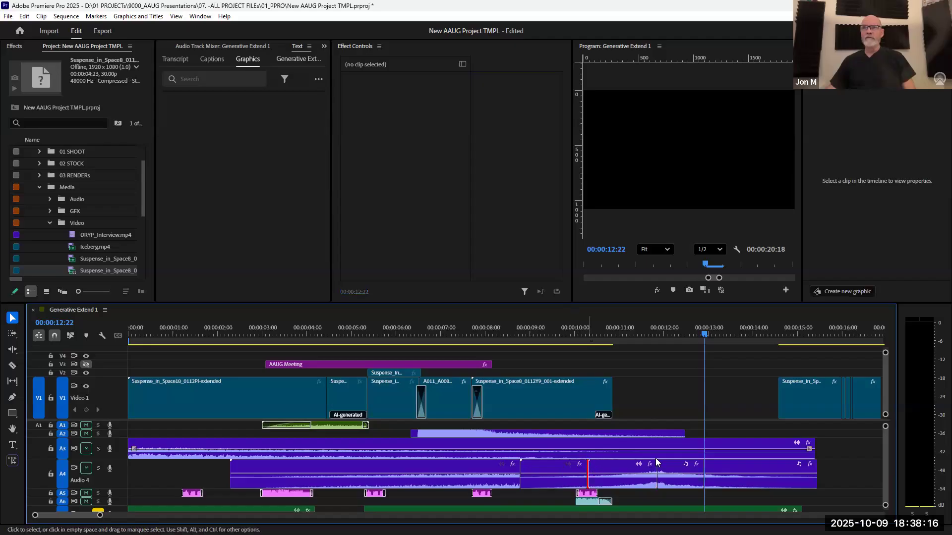
{"action": "left_click", "coordinate": [658, 464]}
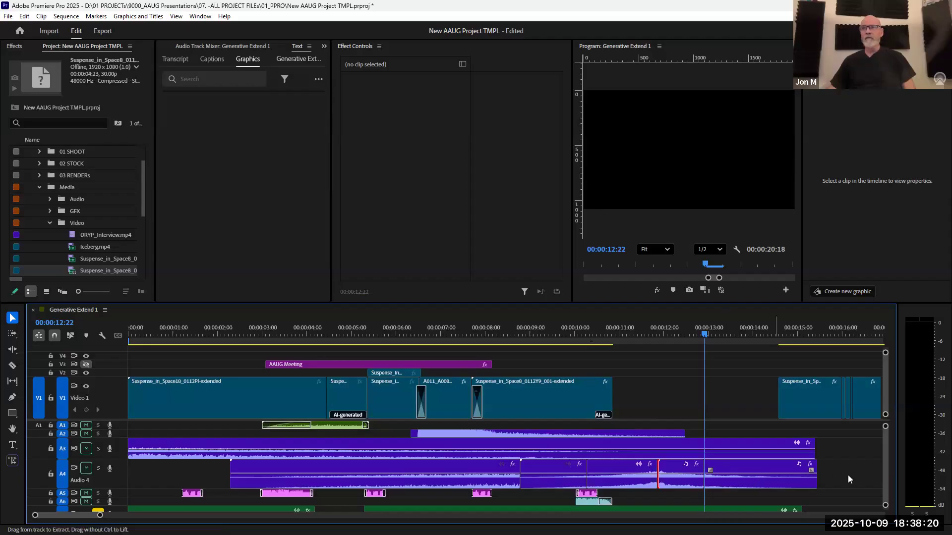
{"action": "left_click_drag", "start_coordinate": [847, 475], "coordinate": [585, 475]}
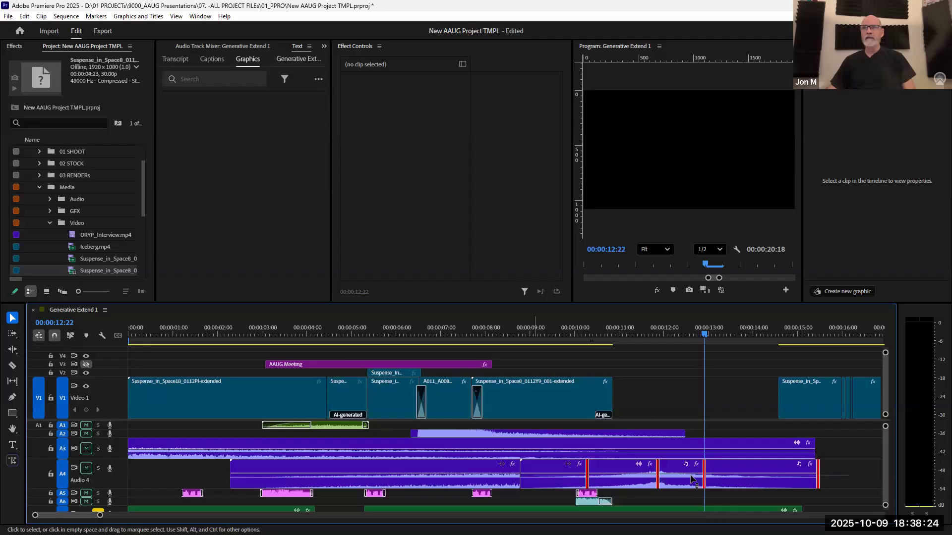
{"action": "key", "text": "shift+t"}
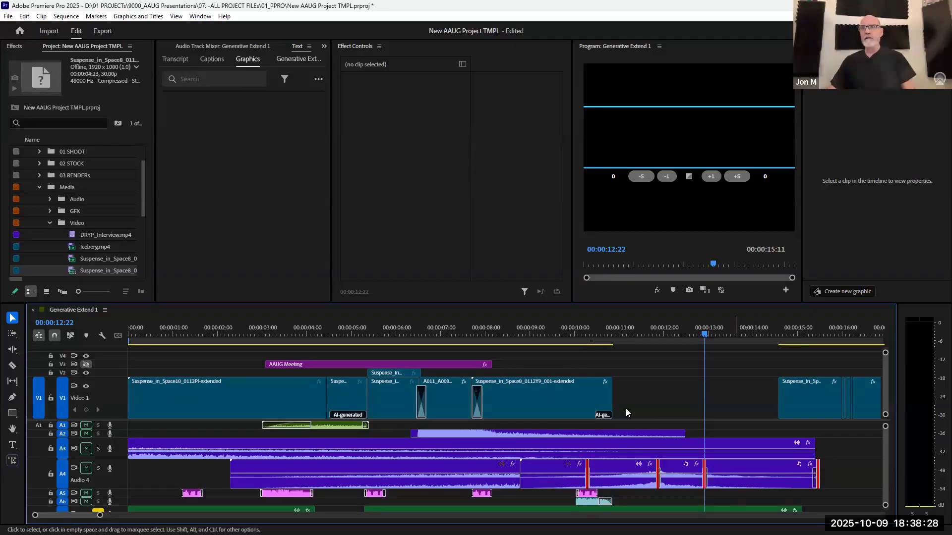
{"action": "key", "text": "shift+t"}
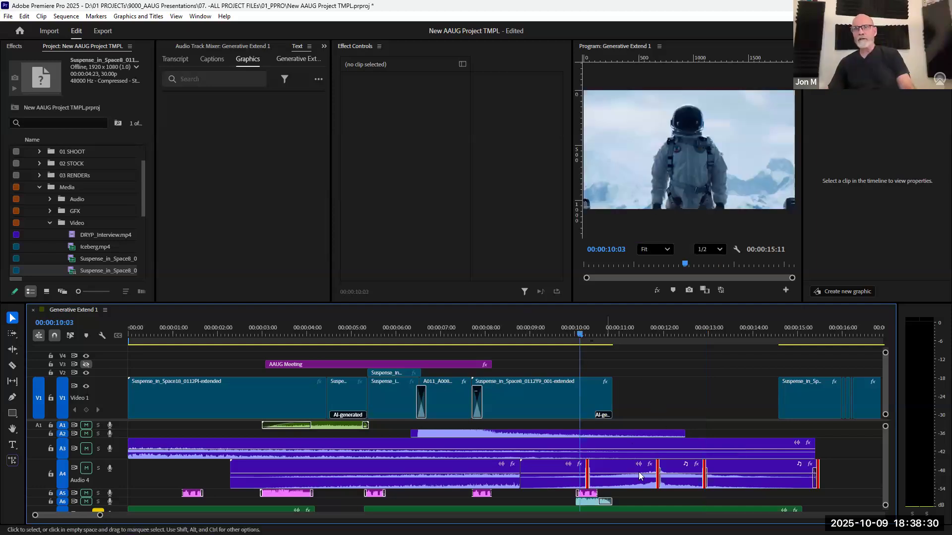
{"action": "key", "text": "ctrl+z"}
Play through the first audio transition on A4 near 00:00:10:06 and examine the transitions across the cymbal swell pieces
{"action": "key", "text": "equal"}
{"action": "key", "text": "equal"}
{"action": "key", "text": "equal"}
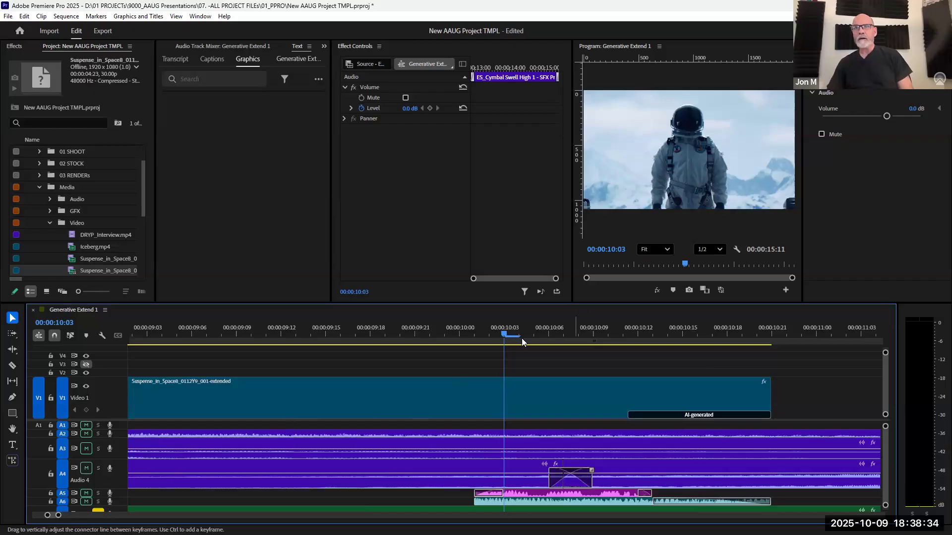
{"action": "key", "text": "space"}
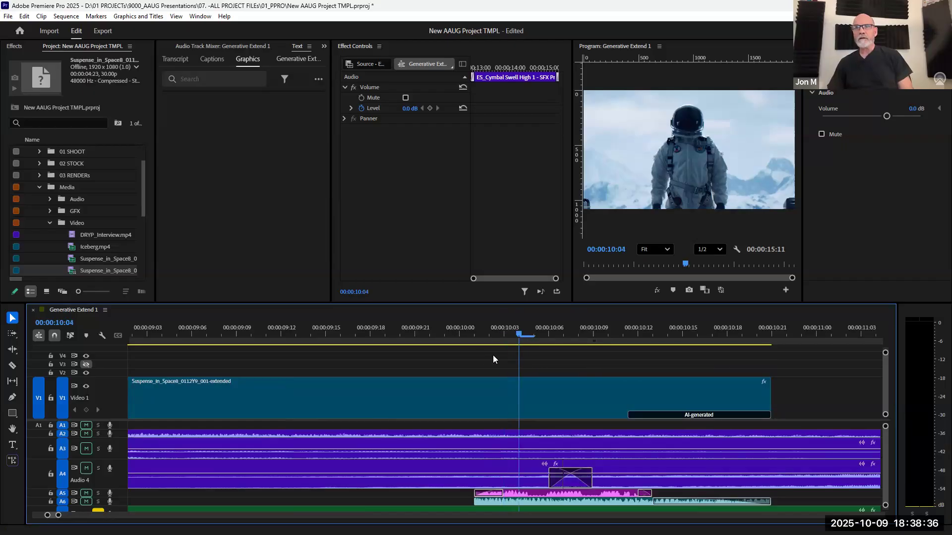
{"action": "key", "text": "space"}
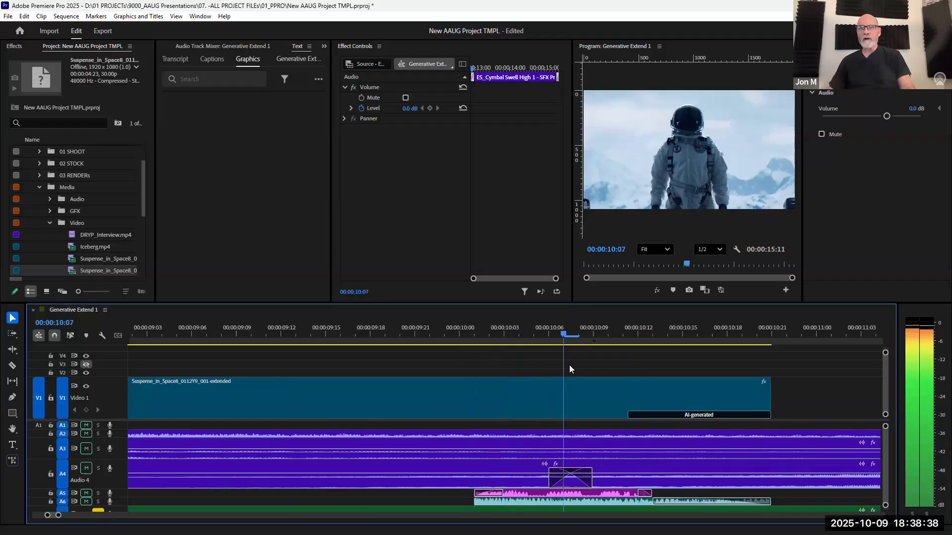
{"action": "key", "text": "space"}
{"action": "key", "text": "minus"}
{"action": "key", "text": "minus"}
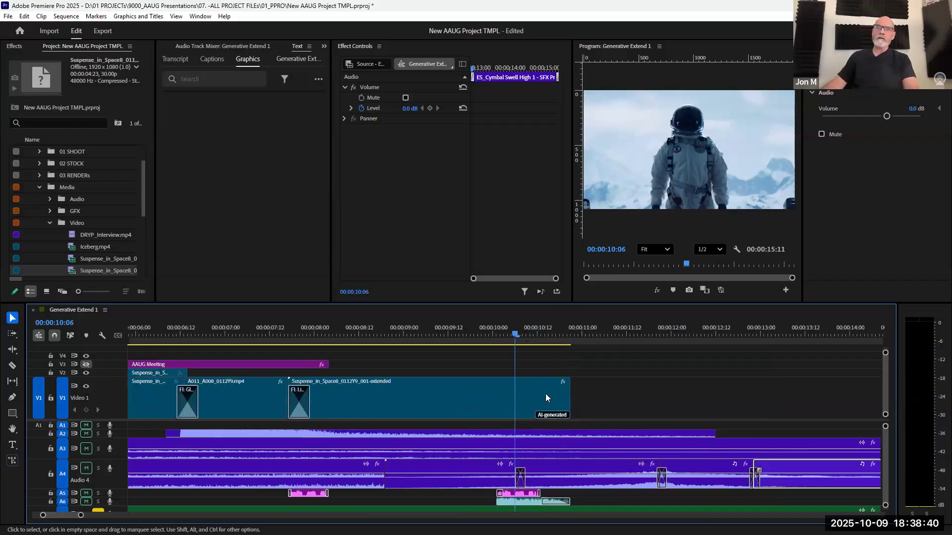
{"action": "key", "text": "minus"}
{"action": "key", "text": "minus"}
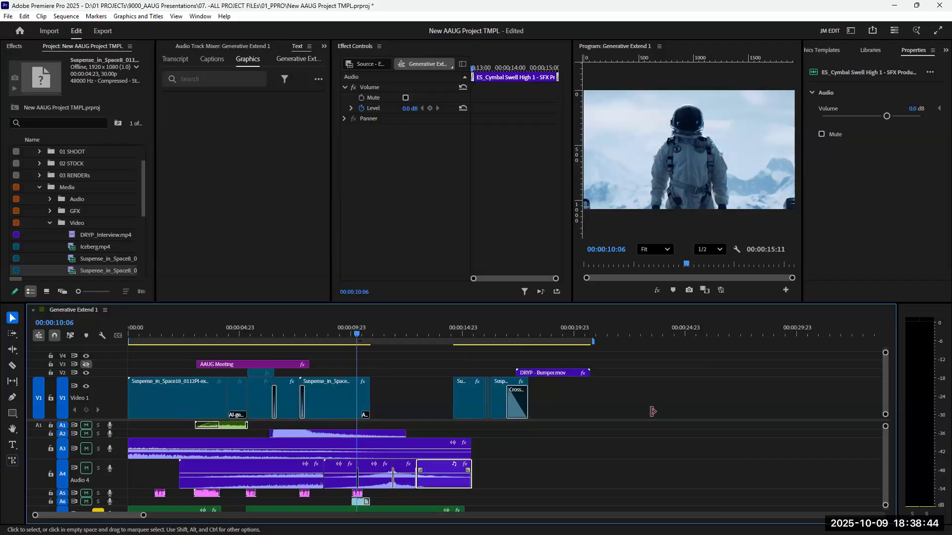
{"action": "key", "text": "equal"}
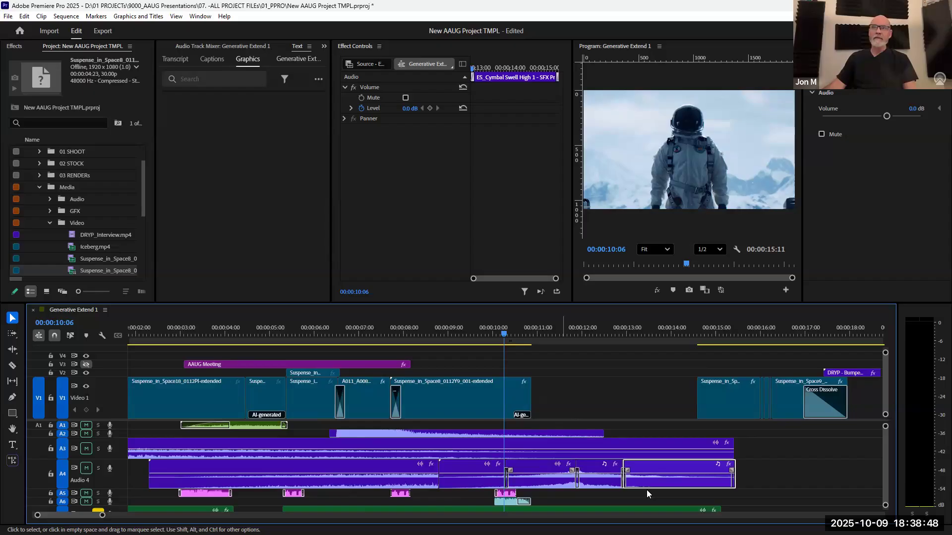
Play through the cymbal swell transitions on A4 and return the playhead to about 00:00:10:08 within the first transition
{"action": "key", "text": "space"}
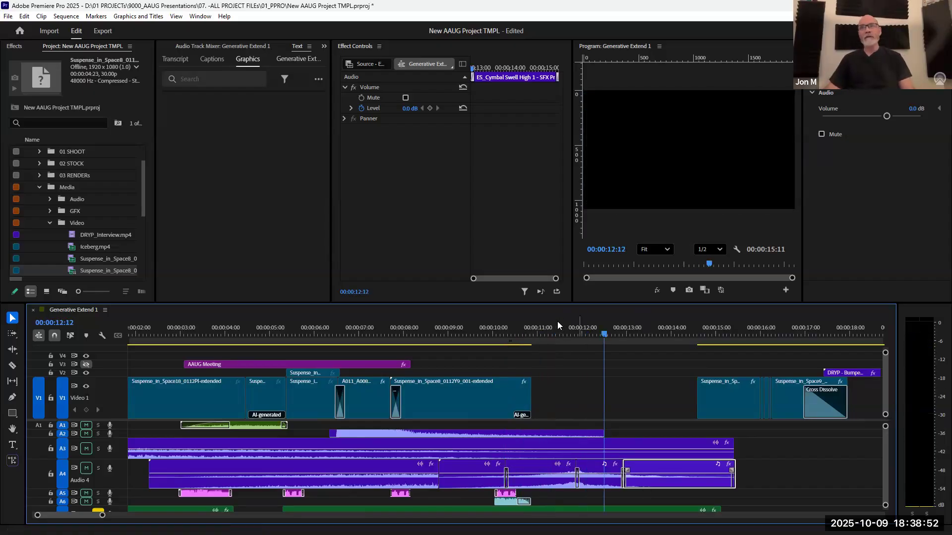
{"action": "left_click", "coordinate": [524, 334]}
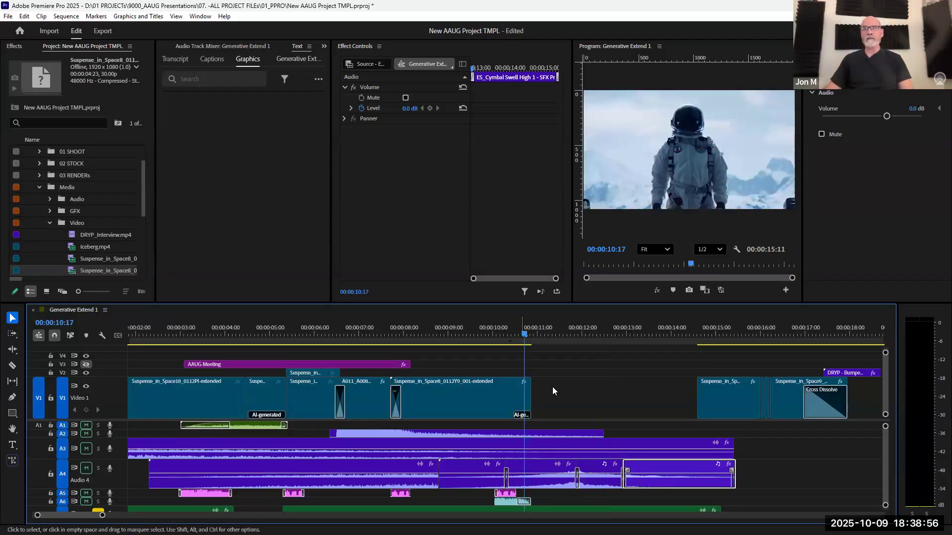
{"action": "scroll", "coordinate": [551, 394], "scroll_direction": "up", "scroll_amount": 3}
{"action": "key", "text": "="}
{"action": "key", "text": "="}
{"action": "key", "text": "="}
{"action": "key", "text": "="}
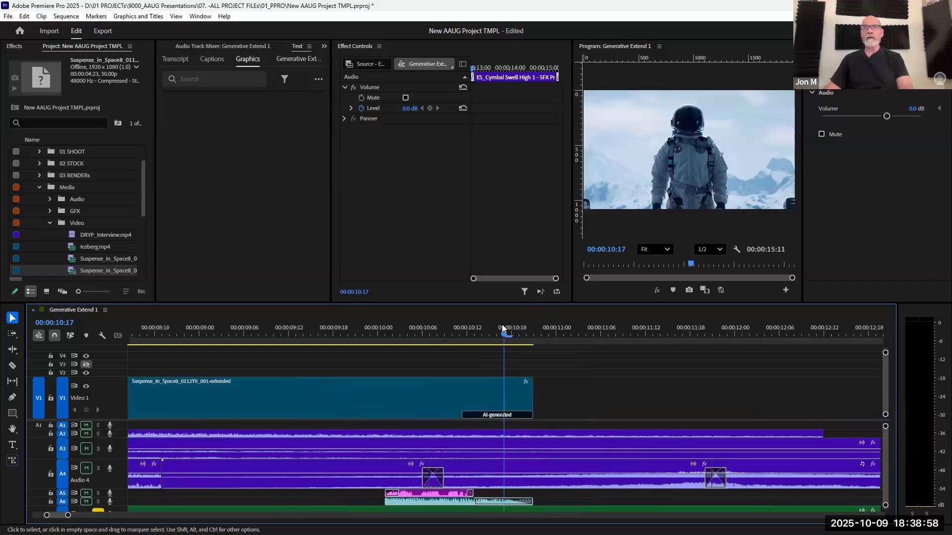
{"action": "left_click", "coordinate": [371, 333]}
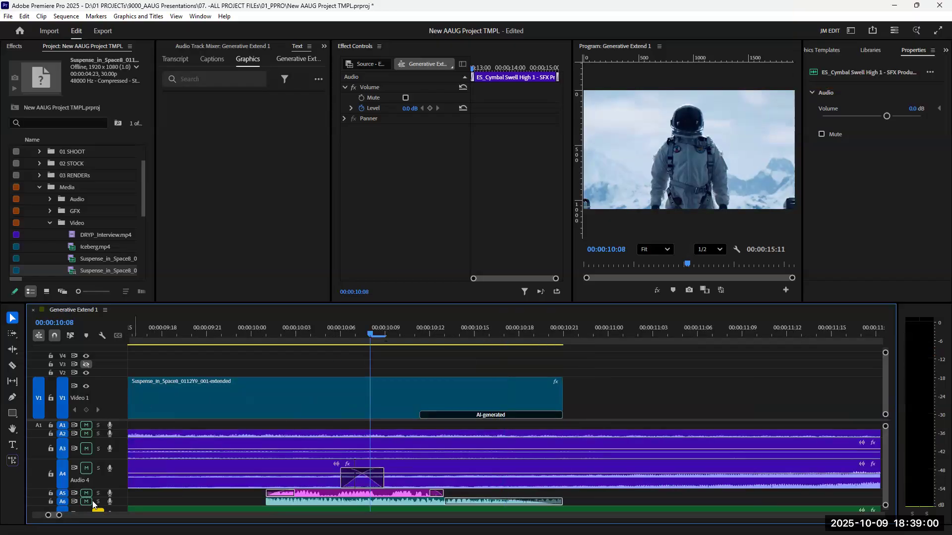
Toggle muting on all audio tracks together, leaving every track muted
{"action": "left_click", "coordinate": [86, 468], "text": "shift"}
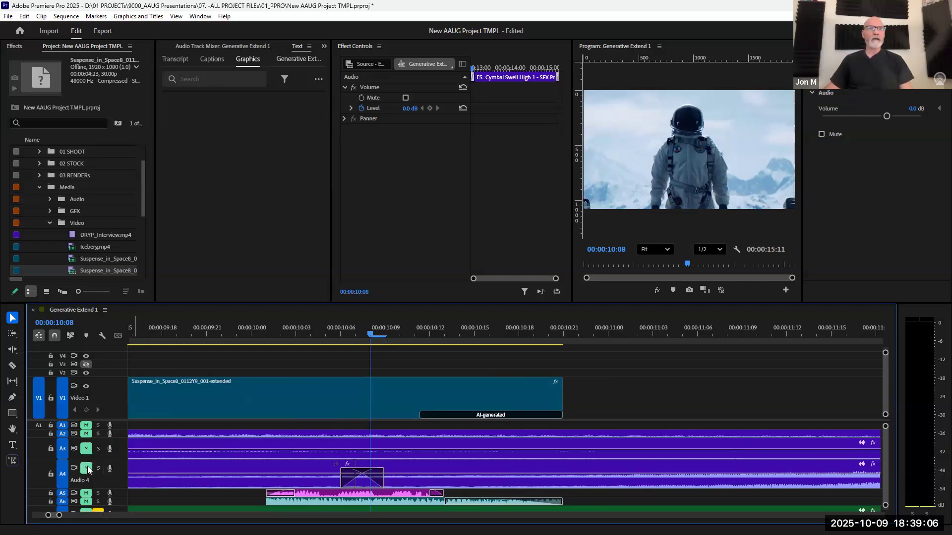
{"action": "left_click", "coordinate": [87, 468]}
{"action": "left_click", "coordinate": [87, 467], "text": "shift"}
{"action": "left_click", "coordinate": [87, 467], "text": "shift"}
{"action": "left_click", "coordinate": [87, 467], "text": "shift"}
{"action": "left_click", "coordinate": [87, 467], "text": "shift"}
{"action": "left_click", "coordinate": [95, 468], "text": "shift"}
{"action": "left_click", "coordinate": [94, 468], "text": "shift"}
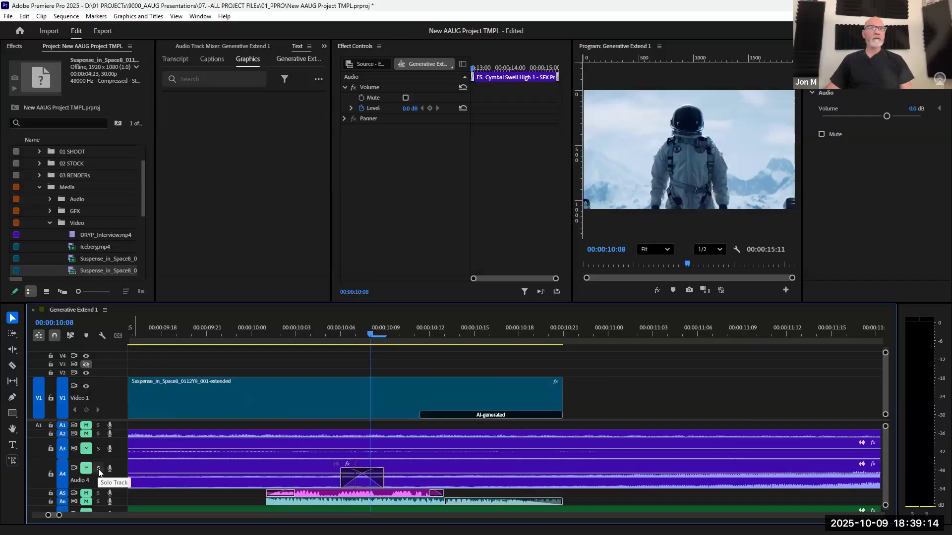
Unmute all audio tracks, listen around 00:00:10:08 with solo on, and clear the solo on every track
{"action": "left_click", "coordinate": [87, 468], "text": "shift"}
{"action": "left_click", "coordinate": [98, 468], "text": "shift"}
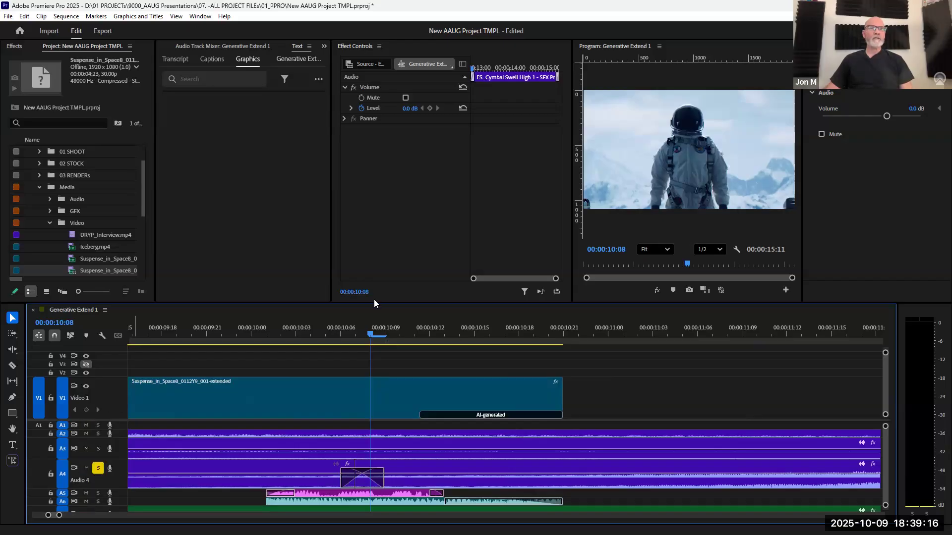
{"action": "key", "text": "space"}
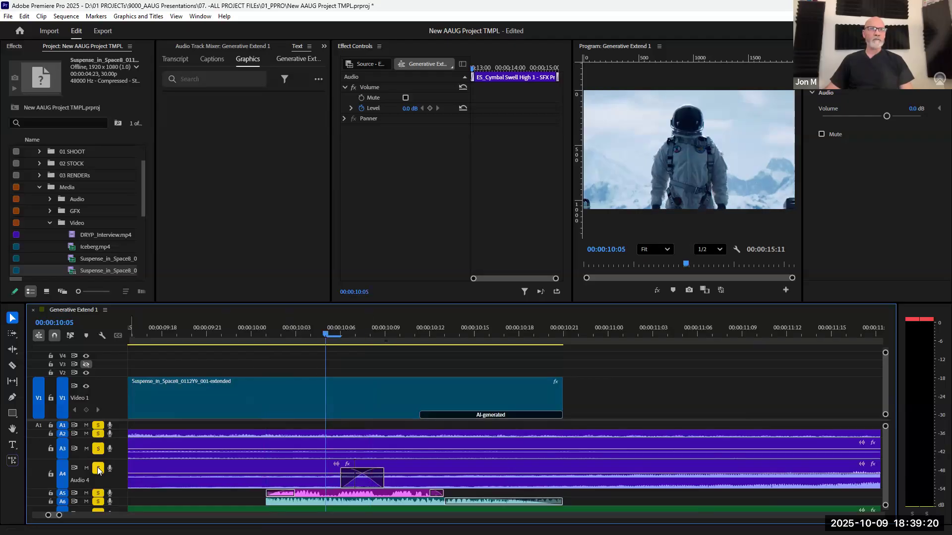
{"action": "left_click", "coordinate": [98, 468], "text": "shift"}
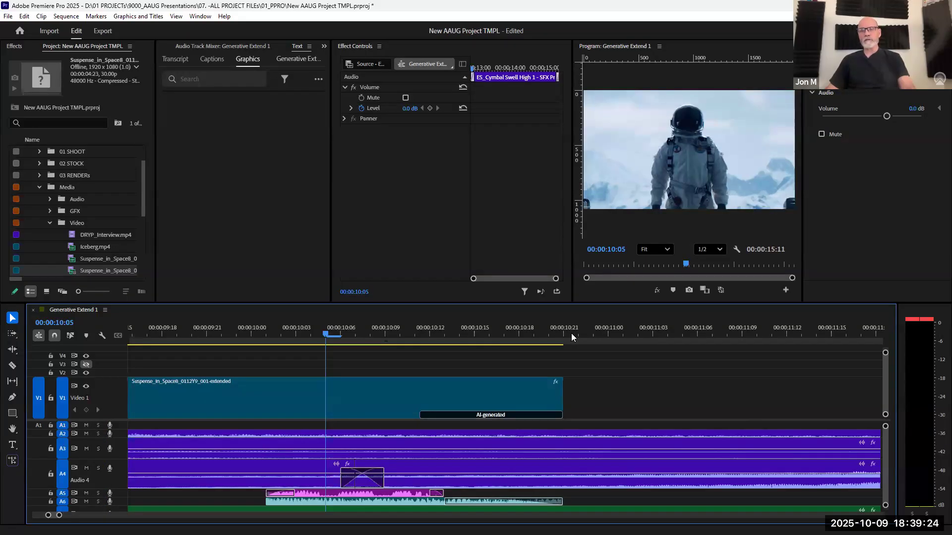
Play the sequence around 00:00:10:11 with a wider stretch of the timeline in view and mute all audio tracks
{"action": "key", "text": "minus"}
{"action": "scroll", "coordinate": [599, 399], "scroll_direction": "down", "scroll_amount": 3}
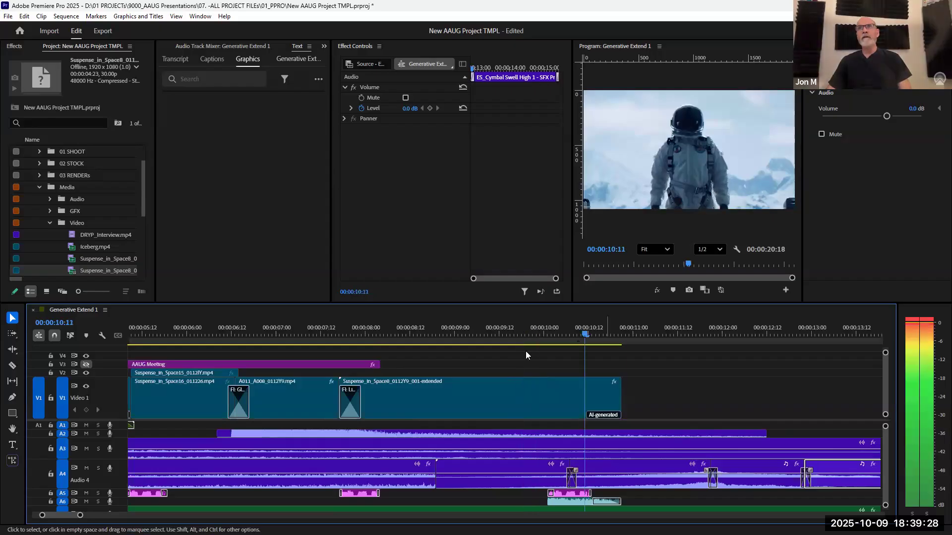
{"action": "key", "text": "space"}
{"action": "left_click", "coordinate": [86, 449]}
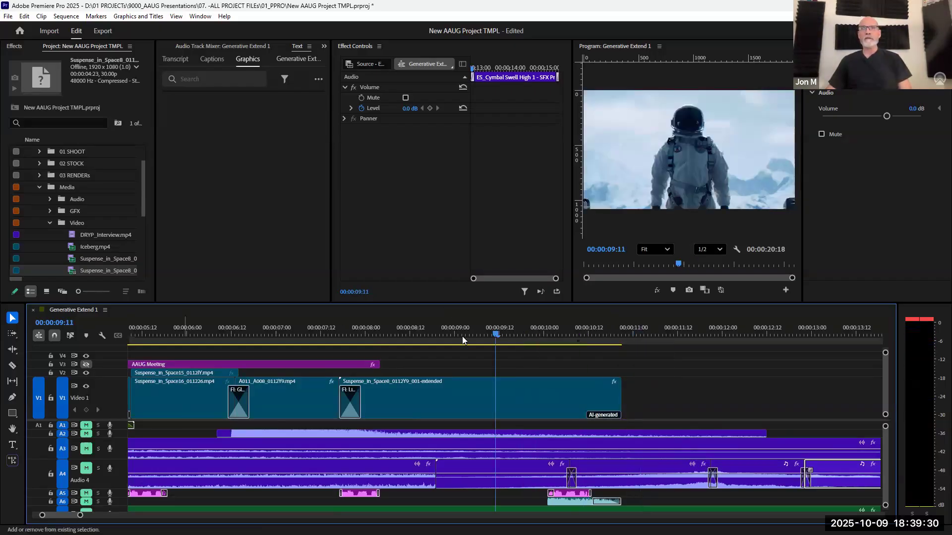
Step and scrub through the end of the extended Suspense_in_Space8 clip around 00:00:10:04 to 00:00:10:18, examining where the AI-generated frames begin
{"action": "key", "text": "space"}
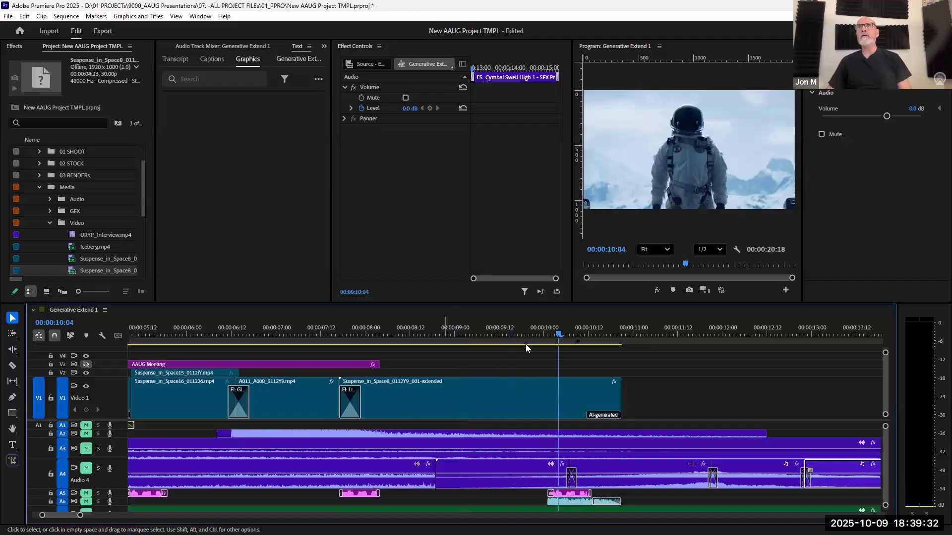
{"action": "key", "text": "Left"}
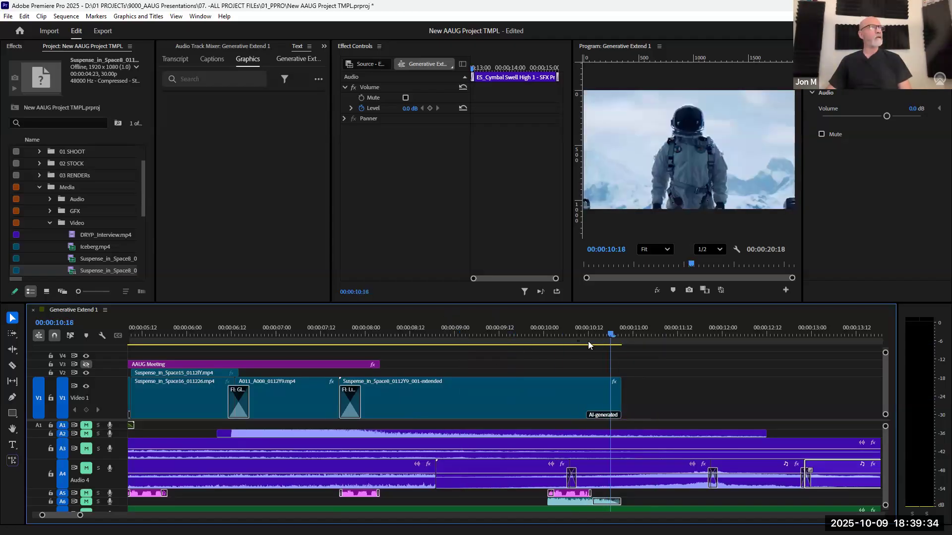
{"action": "left_click_drag", "start_coordinate": [635, 341], "coordinate": [605, 341]}
{"action": "key", "text": "Right"}
{"action": "key", "text": "Right"}
{"action": "key", "text": "Right"}
{"action": "key", "text": "Right"}
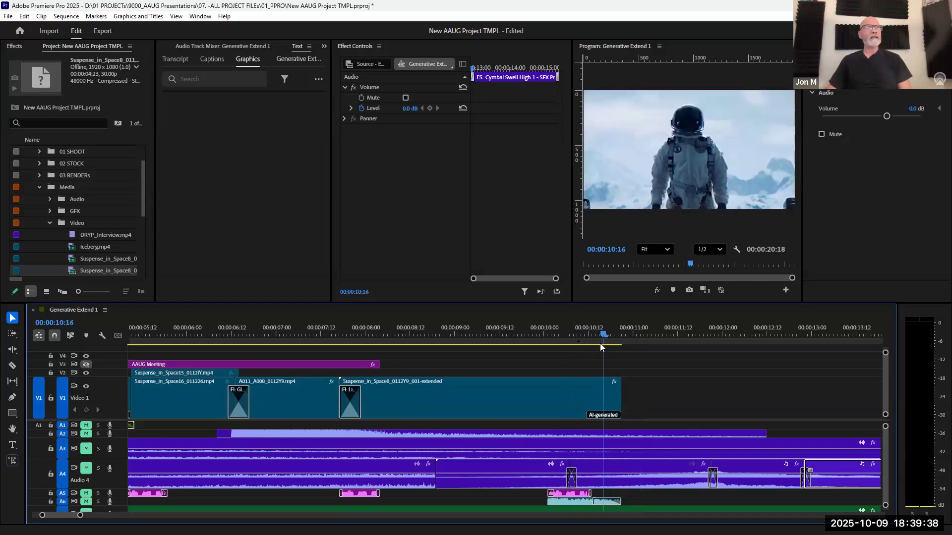
{"action": "key", "text": "Left"}
{"action": "key", "text": "Left"}
{"action": "key", "text": "Left"}
{"action": "key", "text": "Left"}
{"action": "key", "text": "Left"}
{"action": "key", "text": "Left"}
{"action": "key", "text": "Left"}
{"action": "key", "text": "Left"}
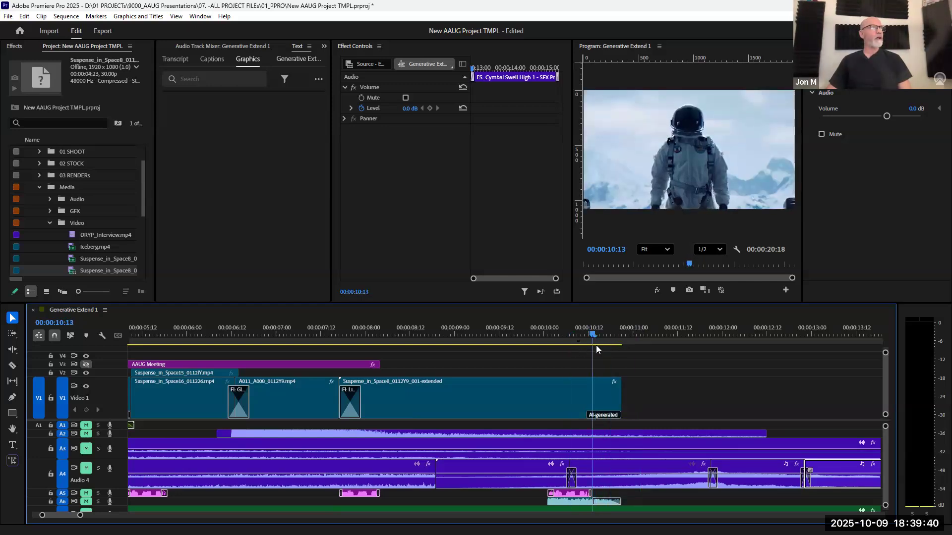
{"action": "key", "text": "Left"}
{"action": "key", "text": "Left"}
{"action": "key", "text": "Left"}
{"action": "key", "text": "Left"}
{"action": "key", "text": "Left"}
{"action": "key", "text": "Left"}
{"action": "key", "text": "Left"}
{"action": "key", "text": "Left"}
{"action": "key", "text": "Left"}
{"action": "key", "text": "Left"}
{"action": "key", "text": "Left"}
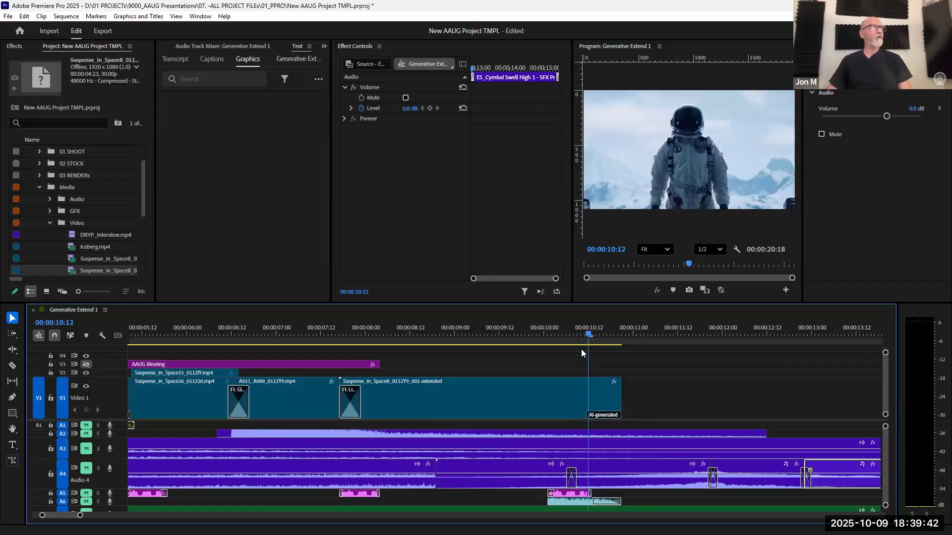
{"action": "key", "text": "space"}
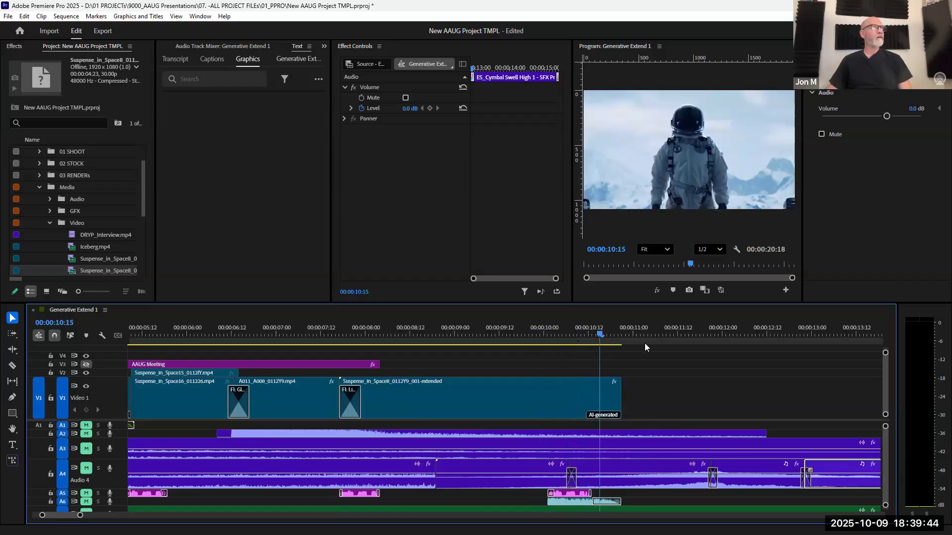
{"action": "left_click", "coordinate": [592, 344]}
{"action": "key", "text": "Left"}
{"action": "key", "text": "Left"}
{"action": "key", "text": "Left"}
{"action": "key", "text": "Right"}
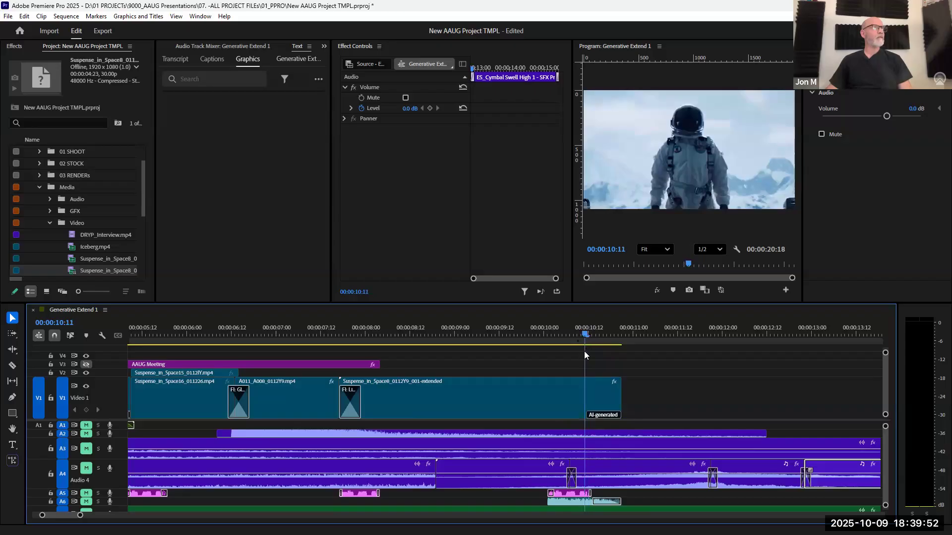
{"action": "key", "text": "Right"}
{"action": "key", "text": "Right"}
{"action": "key", "text": "shift+Left"}
{"action": "key", "text": "shift+Left"}
{"action": "key", "text": "shift+Left"}
{"action": "key", "text": "shift+Right"}
{"action": "key", "text": "Right"}
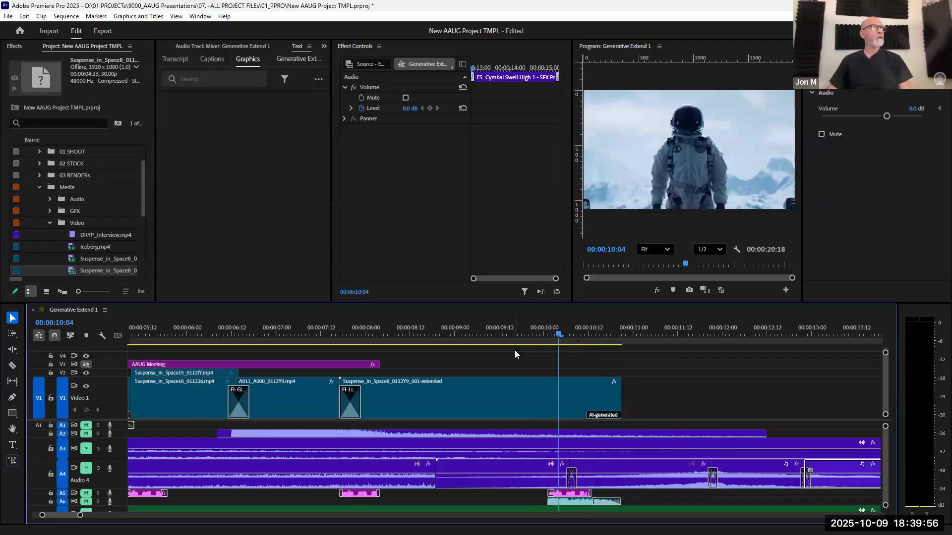
{"action": "left_click_drag", "start_coordinate": [524, 344], "coordinate": [575, 344]}
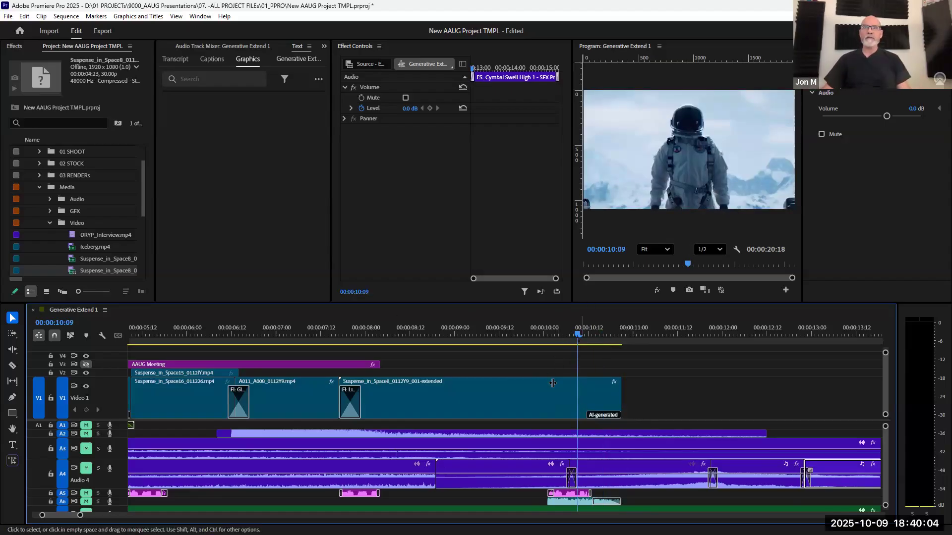
Fit the entire sequence in the timeline and collapse the Media bin inside 03 FTG
{"action": "key", "text": "backslash"}
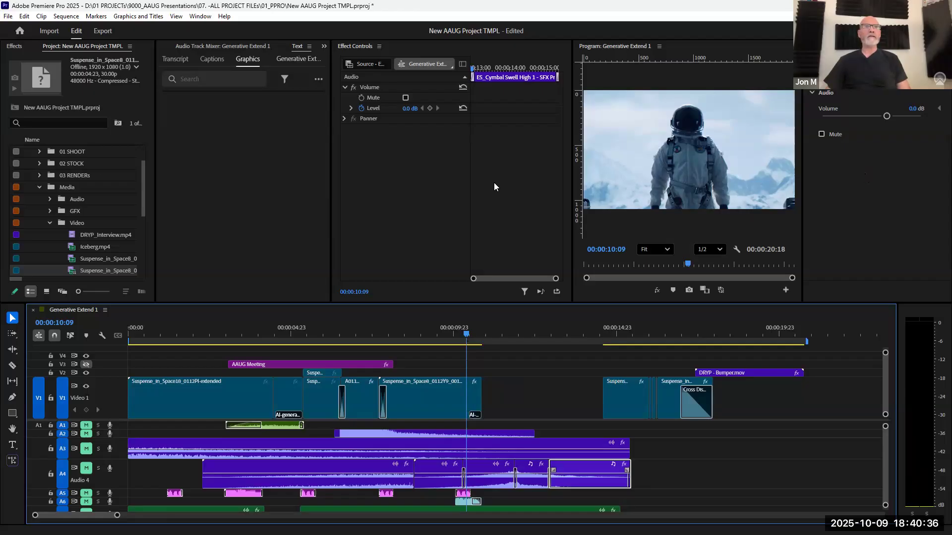
{"action": "left_click", "coordinate": [39, 187]}
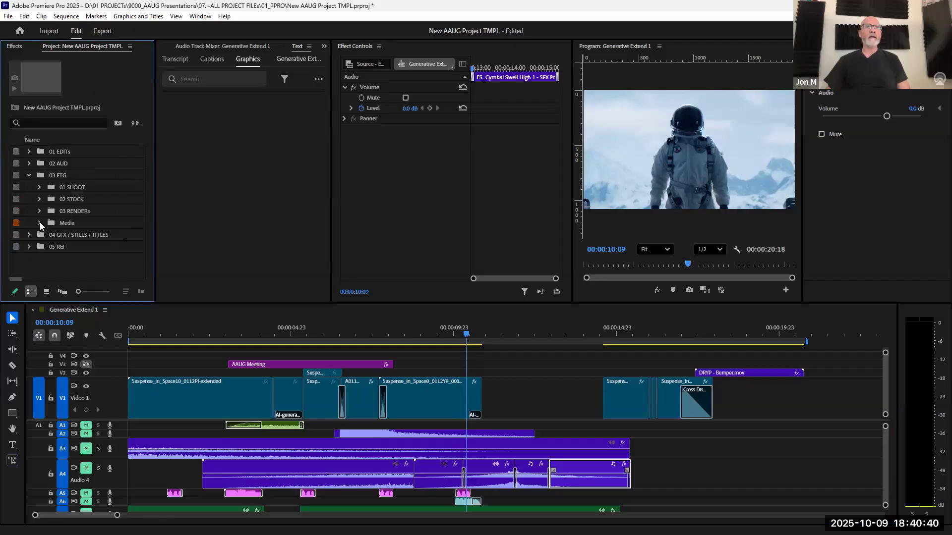
{"action": "left_click", "coordinate": [40, 222]}
{"action": "left_click", "coordinate": [39, 223]}
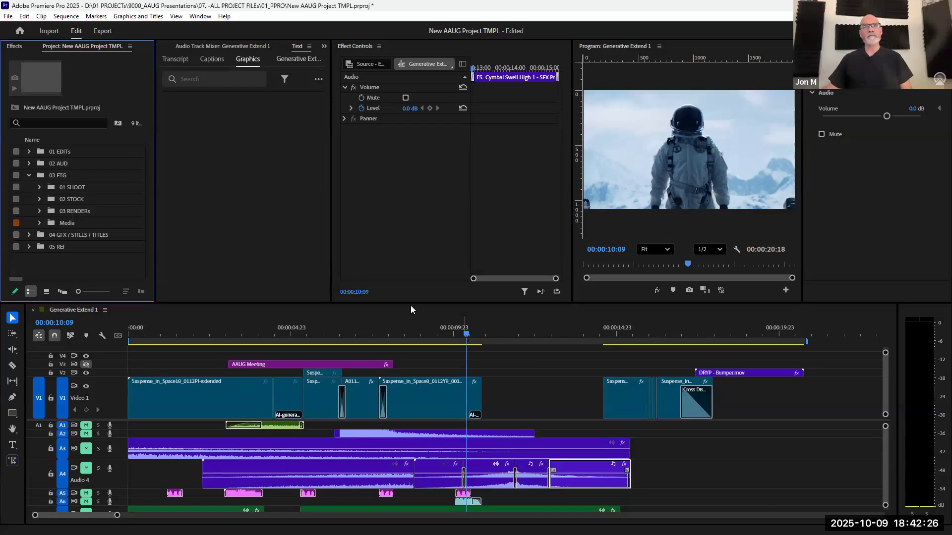
Select the cinematic-hit-rising-dirty-synth clip on A2, solo its track and enlarge the track's height
{"action": "left_click_drag", "start_coordinate": [431, 329], "coordinate": [355, 395]}
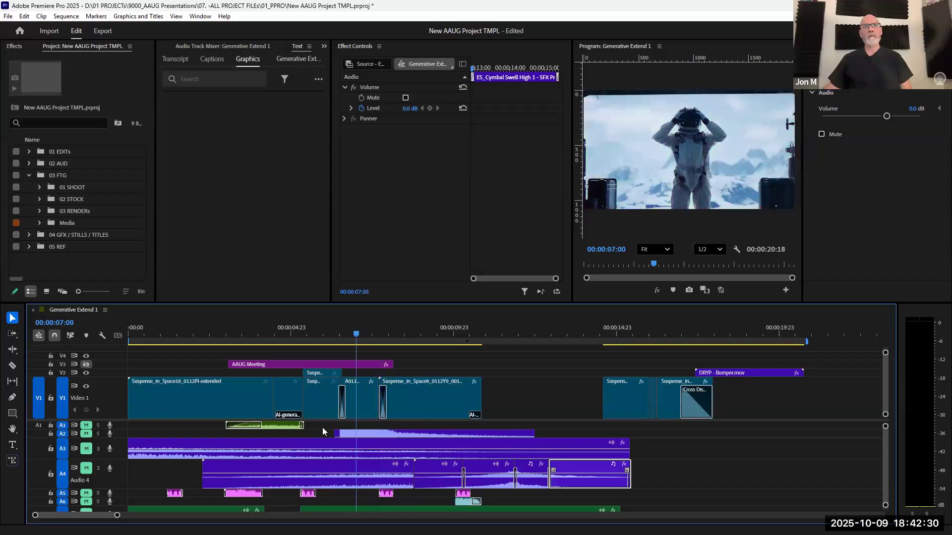
{"action": "left_click_drag", "start_coordinate": [339, 435], "coordinate": [345, 433]}
{"action": "left_click", "coordinate": [360, 432]}
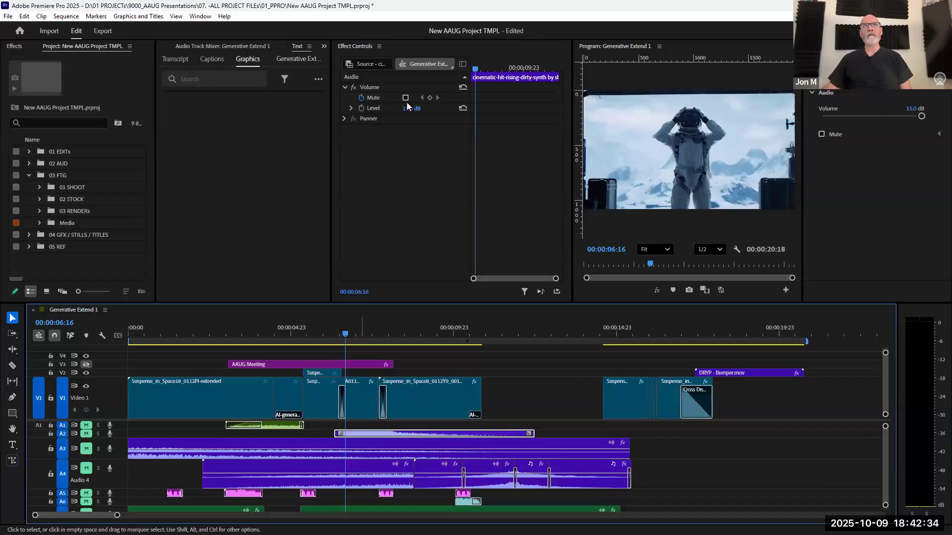
{"action": "left_click", "coordinate": [98, 434]}
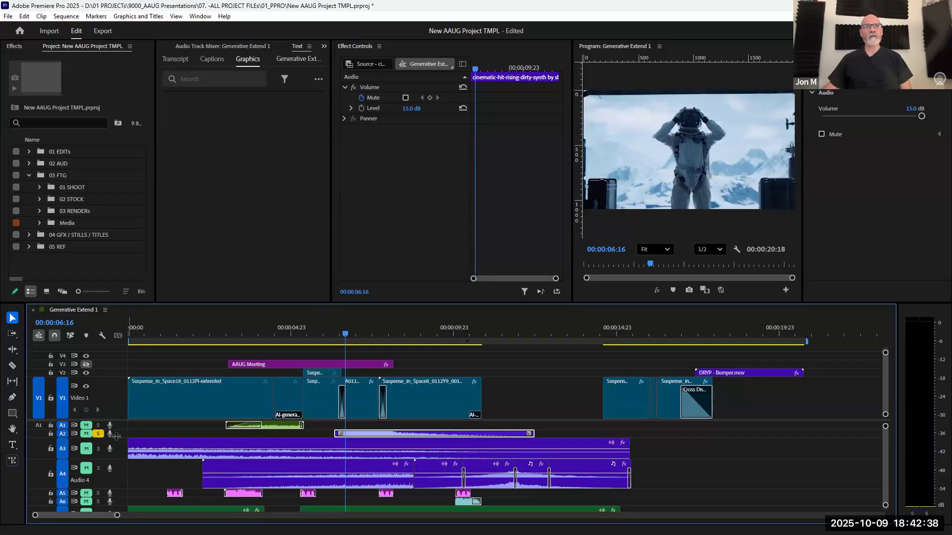
{"action": "left_click_drag", "start_coordinate": [97, 438], "coordinate": [97, 485]}
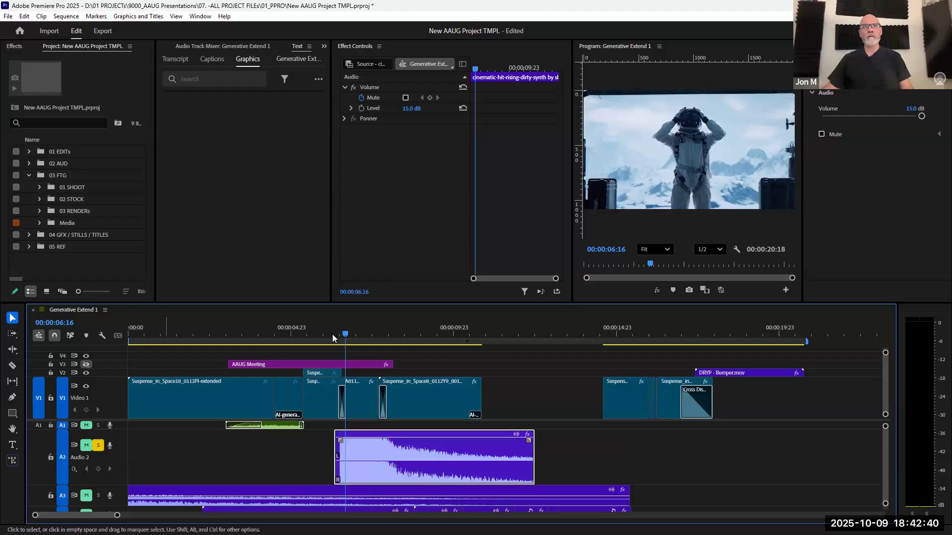
Unmute A2 and play the cinematic hit clip from near its start to hear its level
{"action": "left_click", "coordinate": [322, 336]}
{"action": "key", "text": "space"}
{"action": "key", "text": "space"}
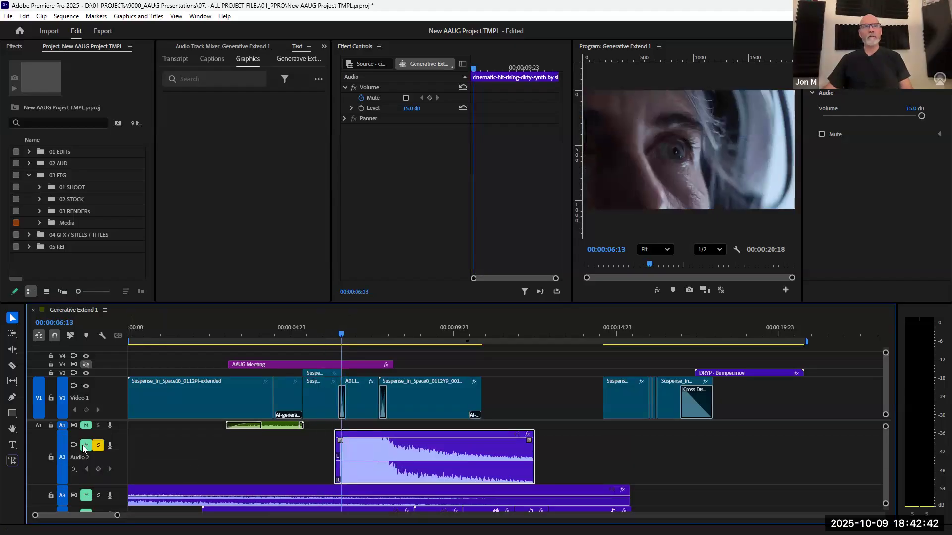
{"action": "left_click", "coordinate": [86, 445]}
{"action": "left_click", "coordinate": [344, 333]}
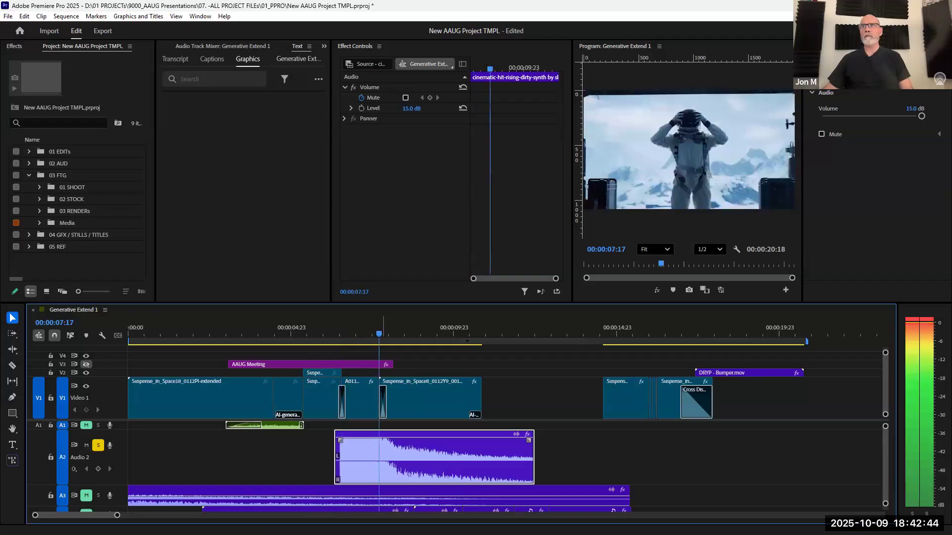
{"action": "key", "text": "space"}
Lower the cinematic hit clip's volume to 1.6 dB and further to -5.7 dB, playing its start after each adjustment
{"action": "left_click_drag", "start_coordinate": [435, 440], "coordinate": [434, 450]}
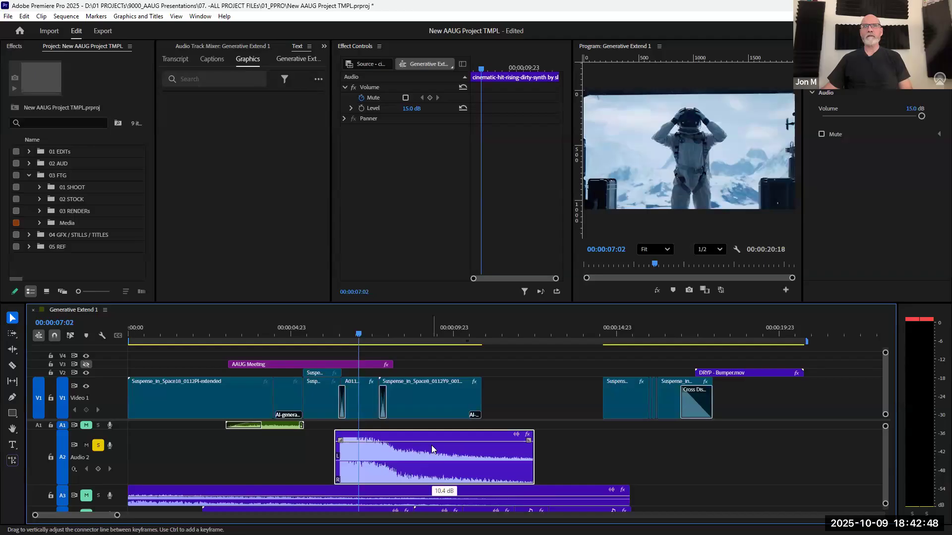
{"action": "left_click", "coordinate": [332, 337]}
{"action": "key", "text": "space"}
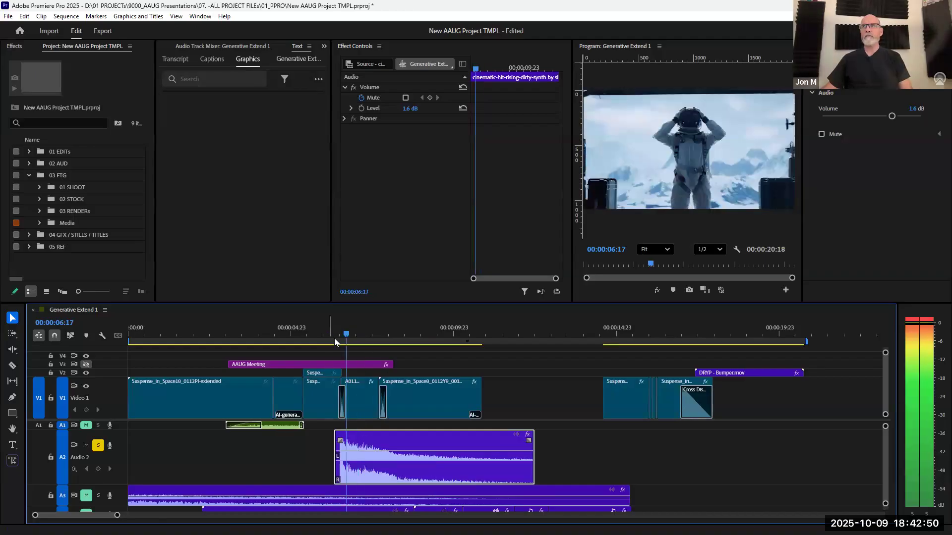
{"action": "left_click_drag", "start_coordinate": [419, 450], "coordinate": [419, 460]}
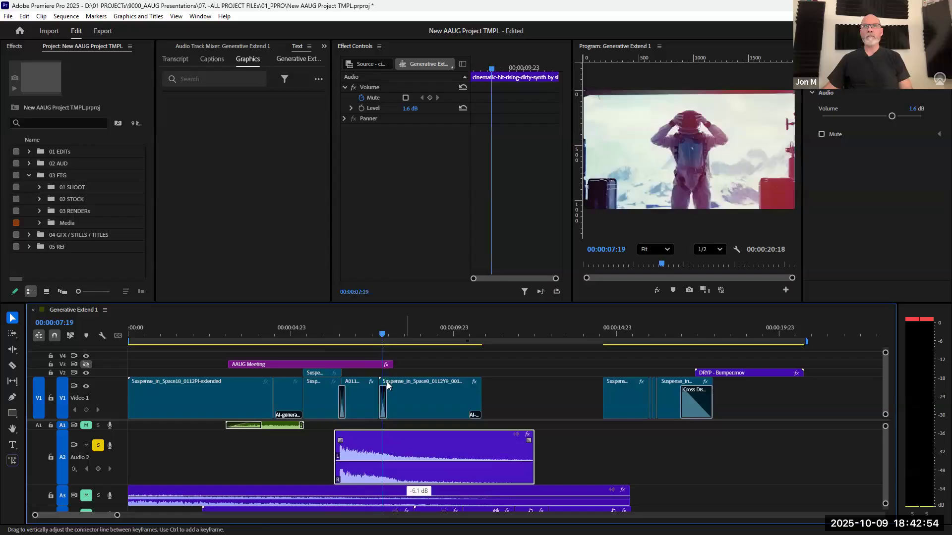
{"action": "left_click", "coordinate": [332, 336]}
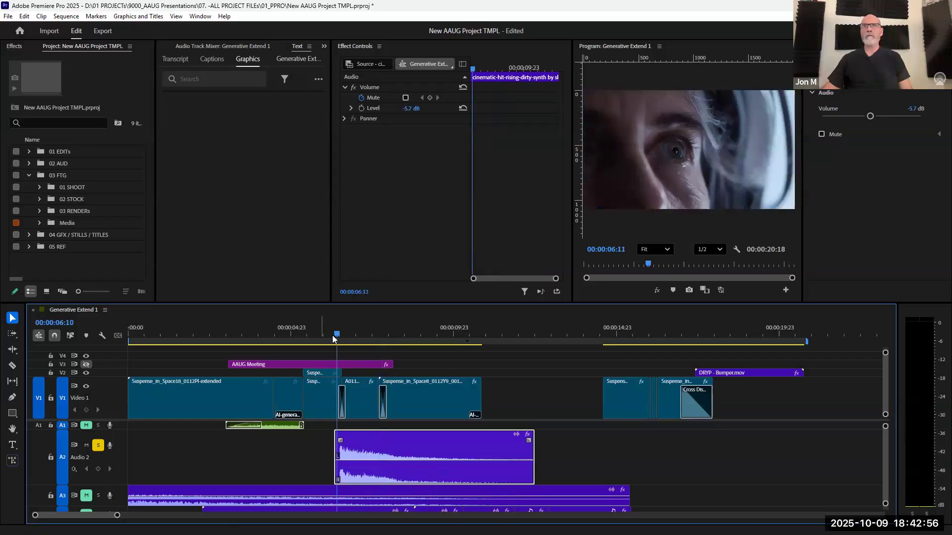
{"action": "key", "text": "space"}
Clear the remaining mutes and solo on all audio tracks and minimize the height of every track
{"action": "left_click", "coordinate": [87, 425]}
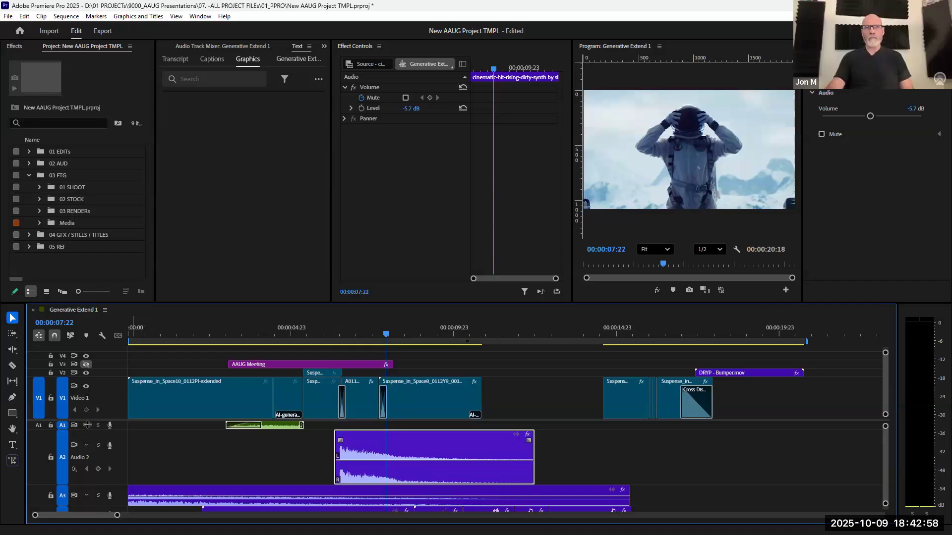
{"action": "key", "text": "shift+minus"}
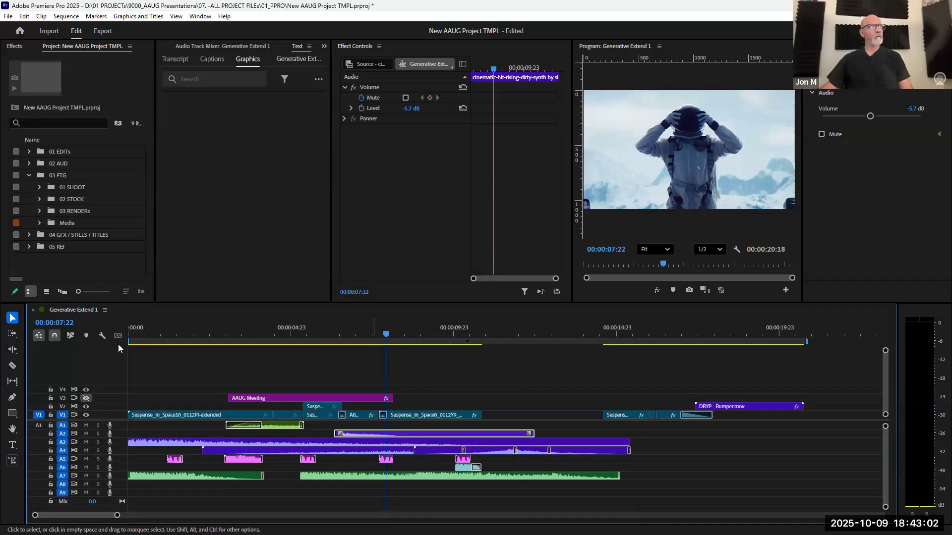
Play the opening of the sequence from the first frame and return the playhead to the start
{"action": "key", "text": "Home"}
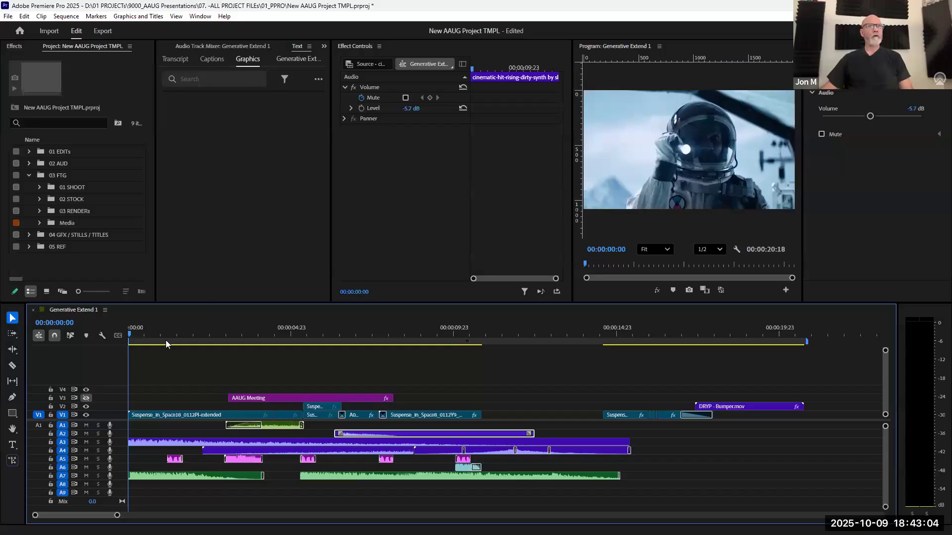
{"action": "key", "text": "space"}
{"action": "key", "text": "Home"}
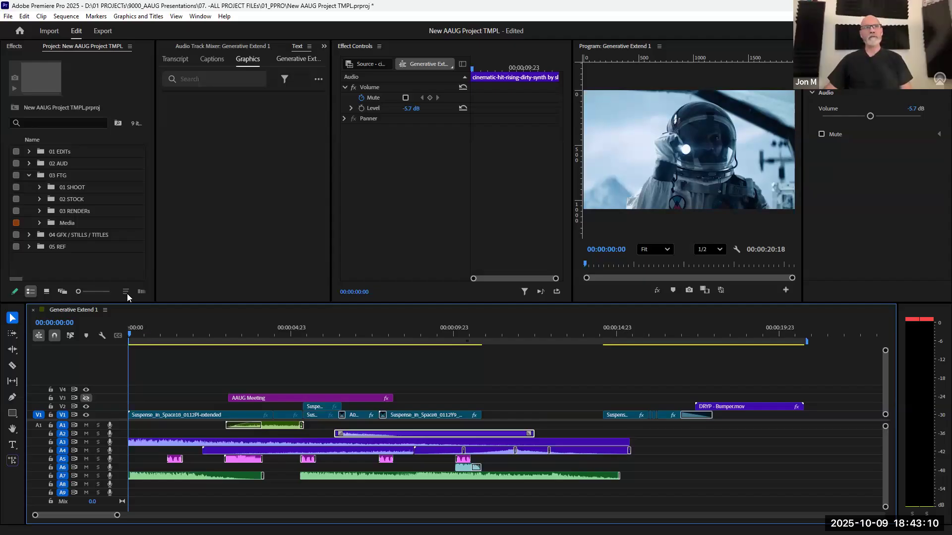
Search the effects for "lens" and apply Lens Flare to the first Suspense_in_Space18 clip on V1
{"action": "left_click", "coordinate": [15, 47]}
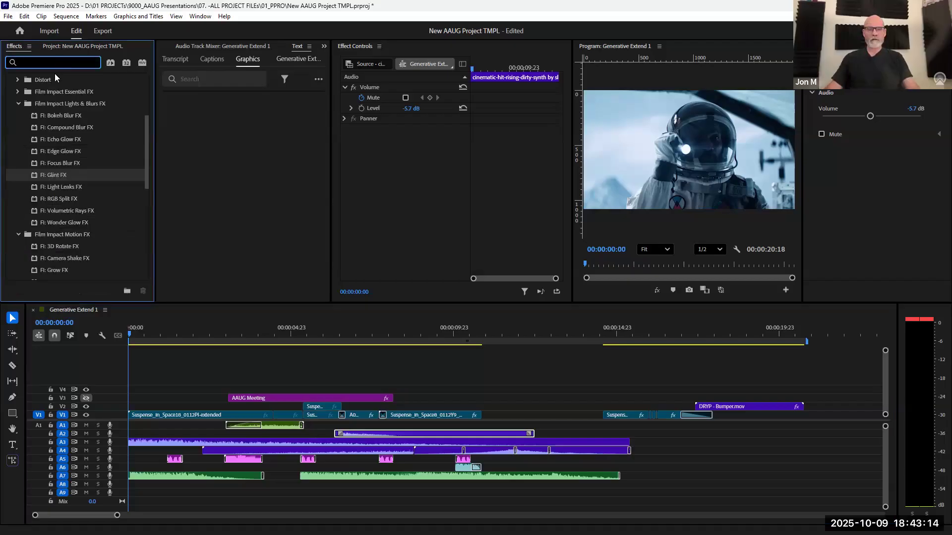
{"action": "type", "text": "lens"}
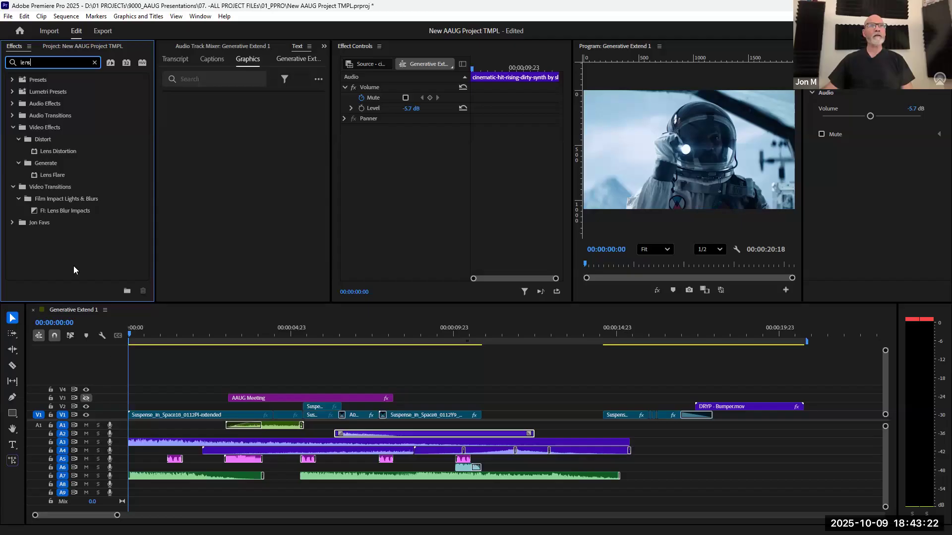
{"action": "left_click", "coordinate": [165, 416]}
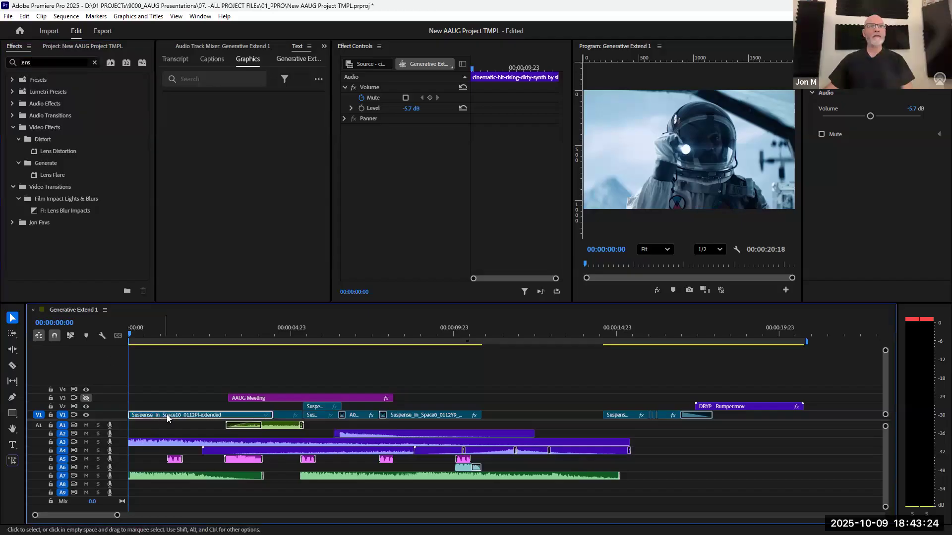
{"action": "left_click_drag", "start_coordinate": [167, 416], "coordinate": [137, 417]}
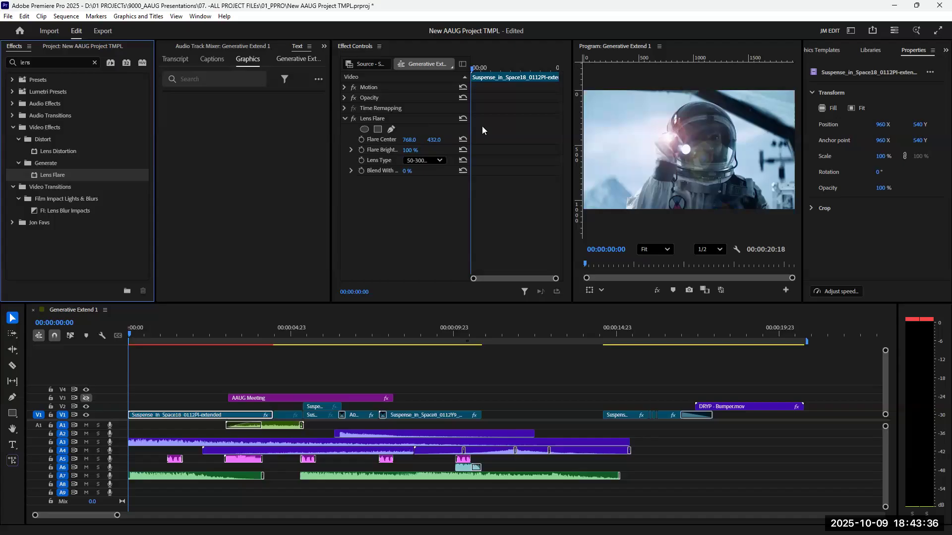
Clear the effects search and move the Lens Flare's center into the upper-left area of the frame, about X 207
{"action": "left_click", "coordinate": [368, 118]}
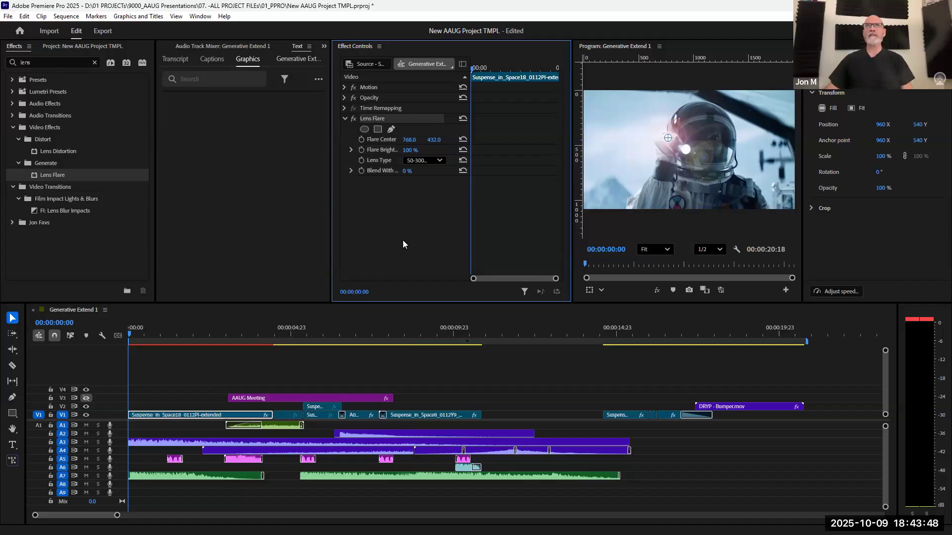
{"action": "left_click", "coordinate": [705, 134]}
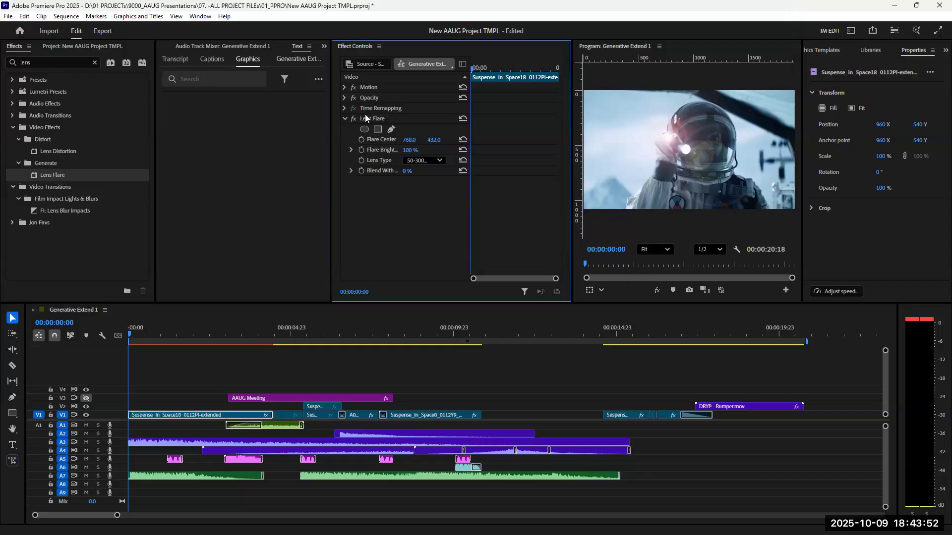
{"action": "left_click", "coordinate": [386, 118]}
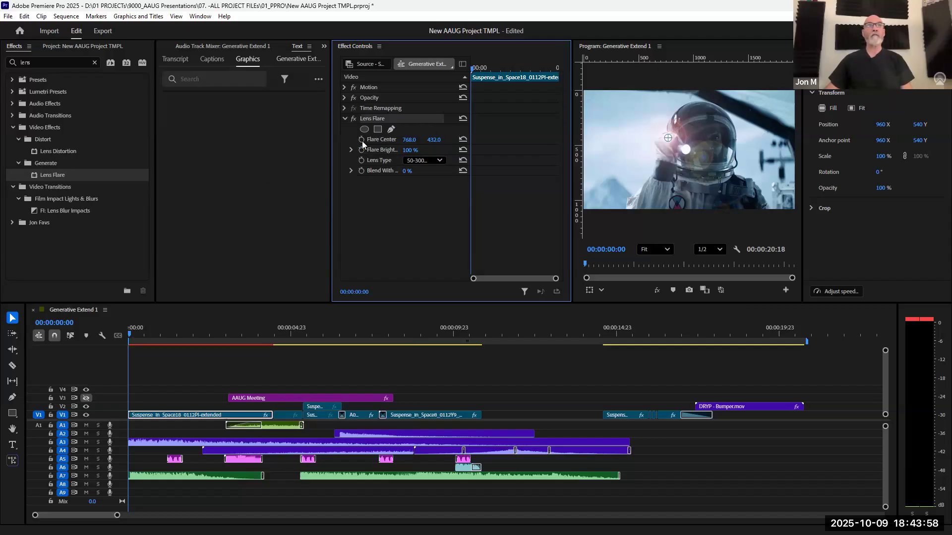
{"action": "left_click", "coordinate": [94, 63]}
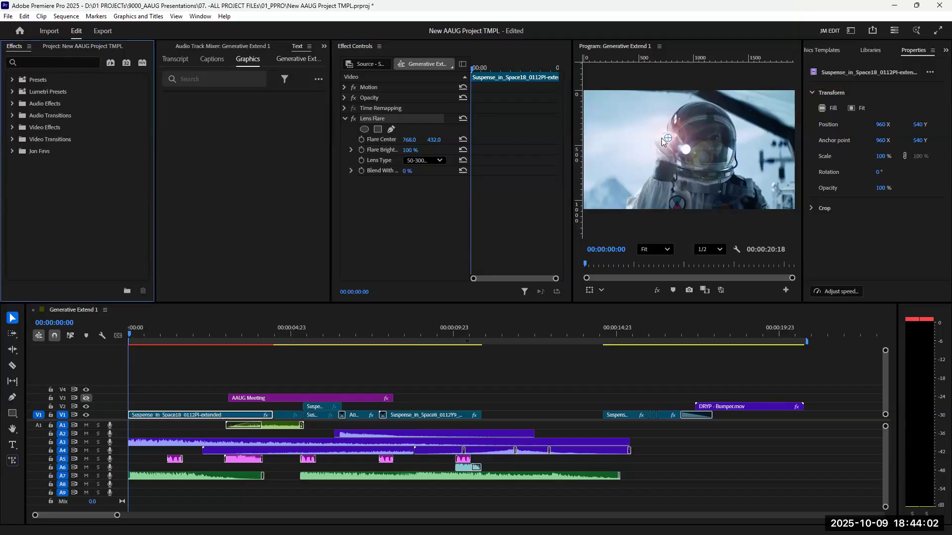
{"action": "left_click_drag", "start_coordinate": [666, 135], "coordinate": [606, 108]}
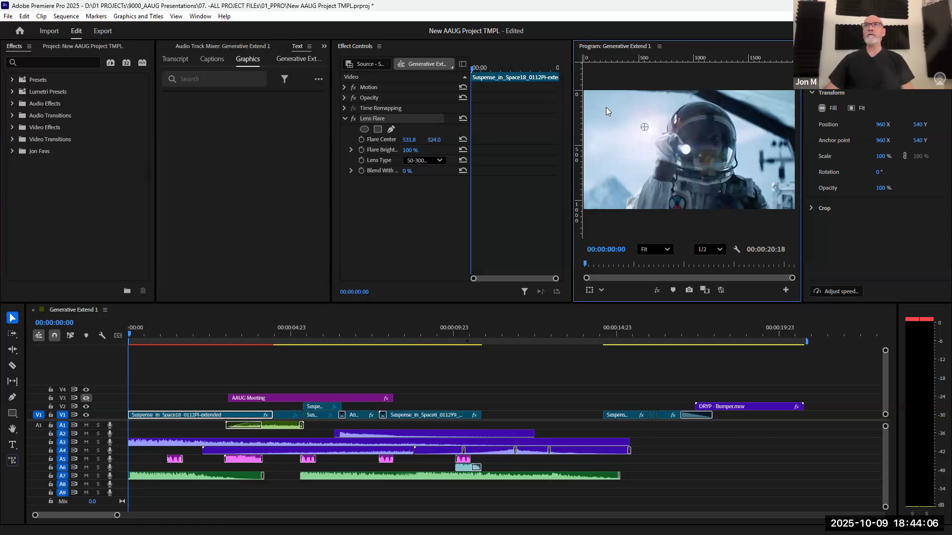
Enable keyframing at the first frame for the Lens Flare's center, brightness, lens type and blend with original
{"action": "left_click", "coordinate": [361, 139]}
{"action": "left_click", "coordinate": [361, 150]}
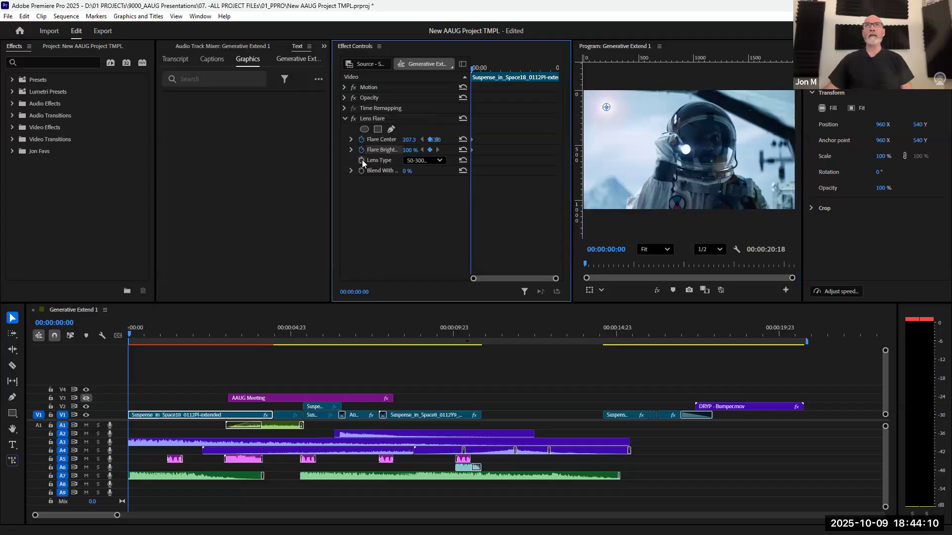
{"action": "left_click", "coordinate": [358, 172]}
{"action": "left_click", "coordinate": [417, 161]}
{"action": "left_click", "coordinate": [421, 182]}
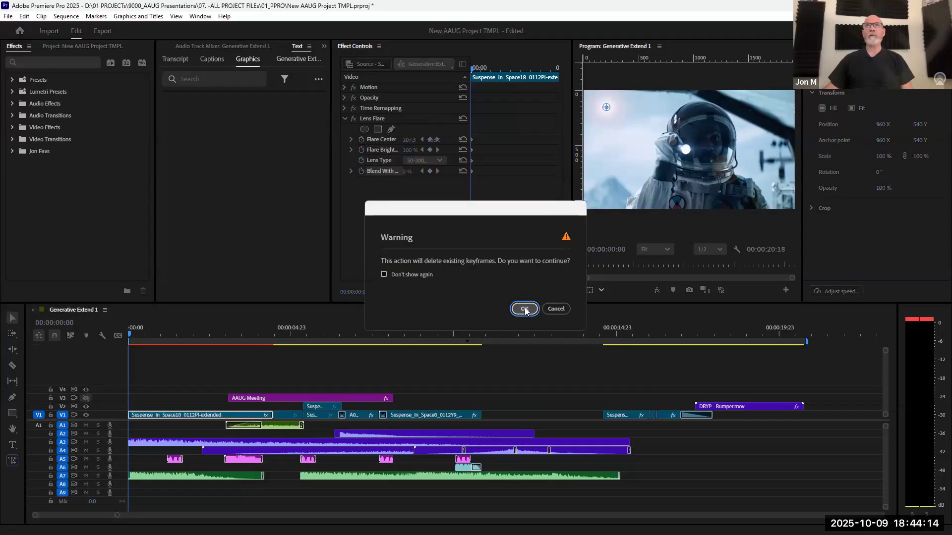
{"action": "left_click", "coordinate": [556, 309]}
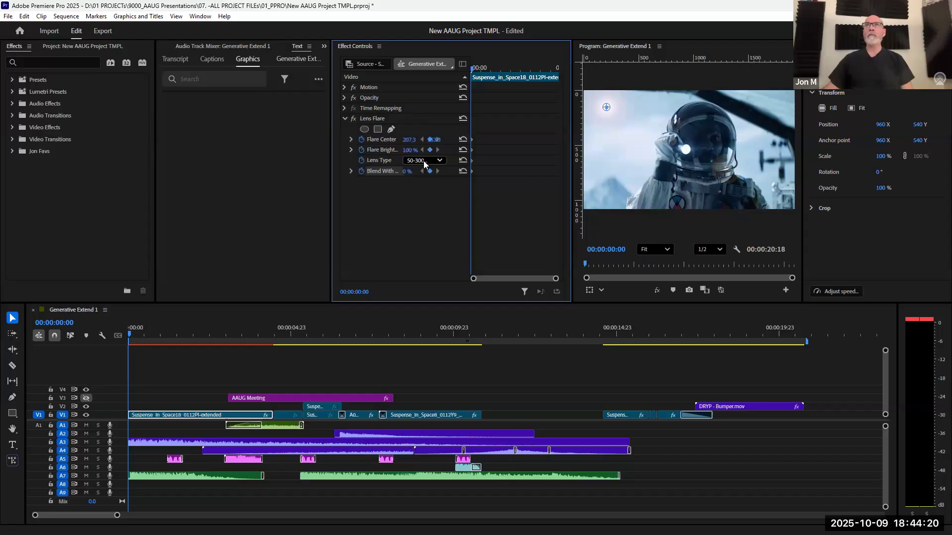
Change the lens type to 105mm and place the flare center in the upper-right area of the frame, about X 1690
{"action": "left_click", "coordinate": [425, 161]}
{"action": "left_click", "coordinate": [432, 199]}
{"action": "left_click_drag", "start_coordinate": [606, 107], "coordinate": [756, 98]}
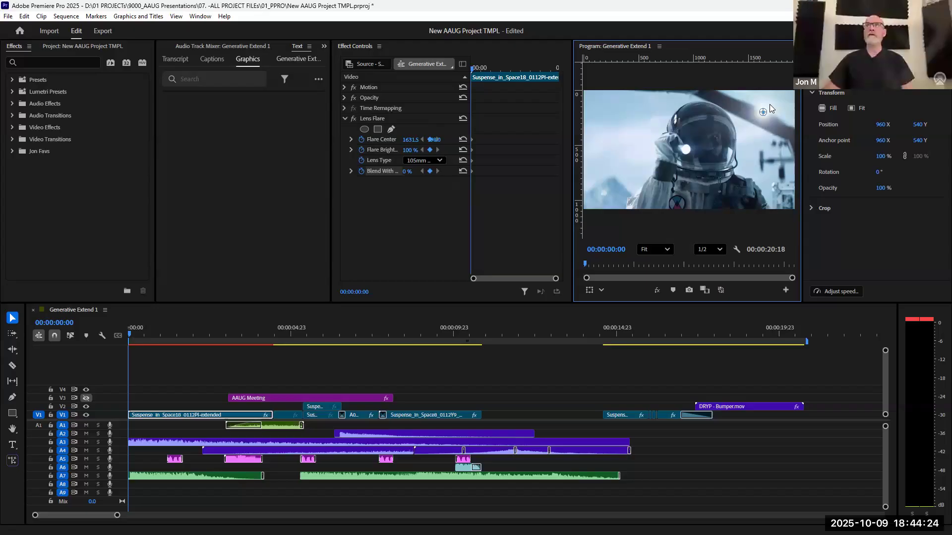
At 00:00:01:13, keyframe the flare center beside the helmet at about X 622 and the flare brightness at 161%
{"action": "left_click", "coordinate": [155, 333]}
{"action": "left_click", "coordinate": [189, 334]}
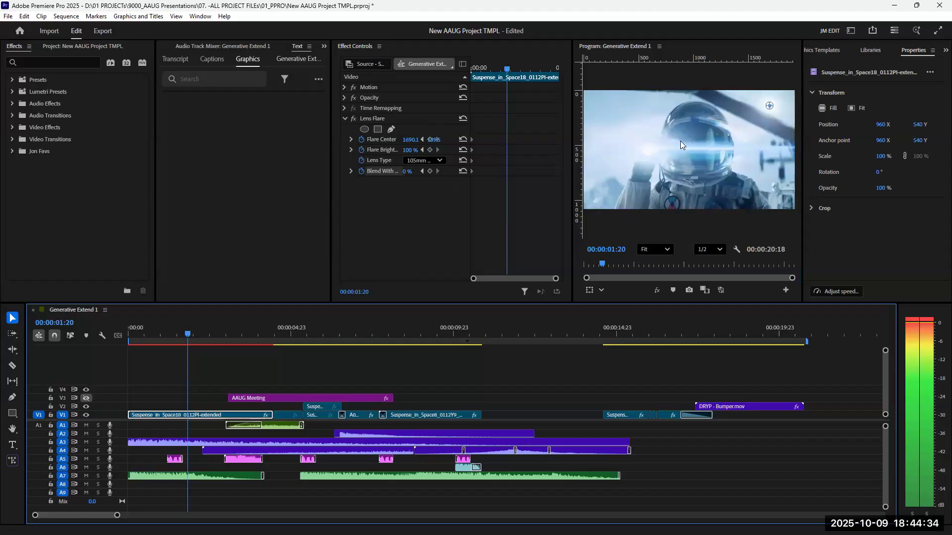
{"action": "key", "text": "Left"}
{"action": "key", "text": "Left"}
{"action": "key", "text": "Left"}
{"action": "key", "text": "Left"}
{"action": "key", "text": "Left"}
{"action": "key", "text": "Left"}
{"action": "key", "text": "Left"}
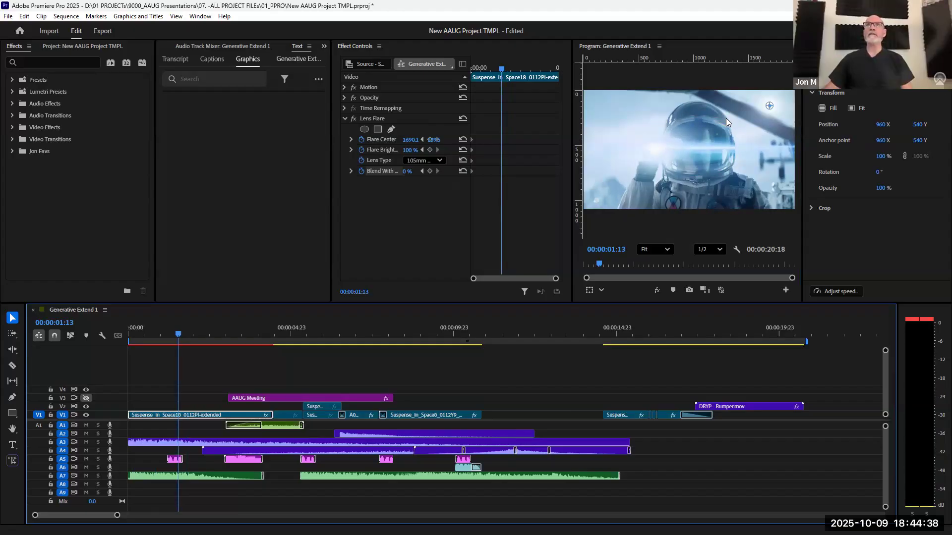
{"action": "left_click_drag", "start_coordinate": [769, 106], "coordinate": [652, 132]}
{"action": "left_click_drag", "start_coordinate": [410, 150], "coordinate": [428, 151]}
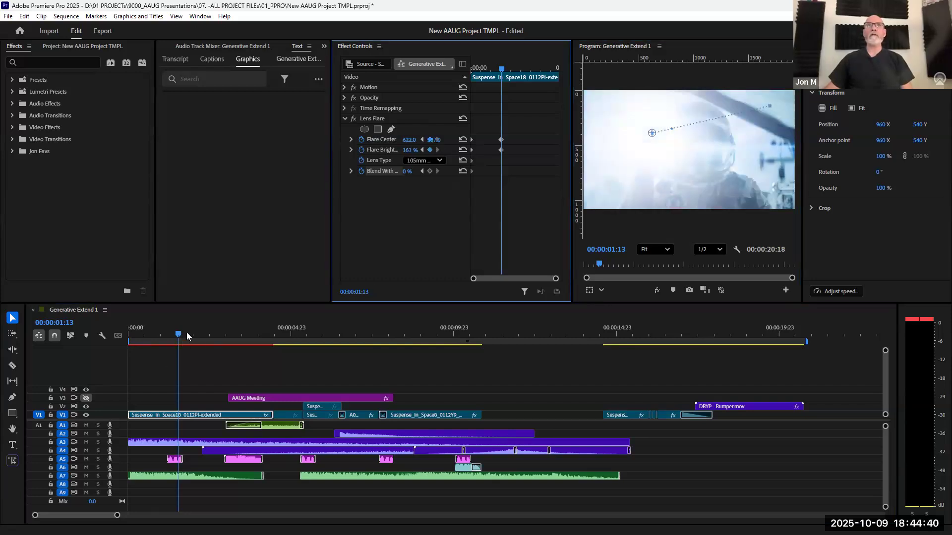
Keyframe the flare center's X position to 319.0 at 00:00:04:07, near the end of the clip
{"action": "left_click", "coordinate": [260, 310]}
{"action": "key", "text": "space"}
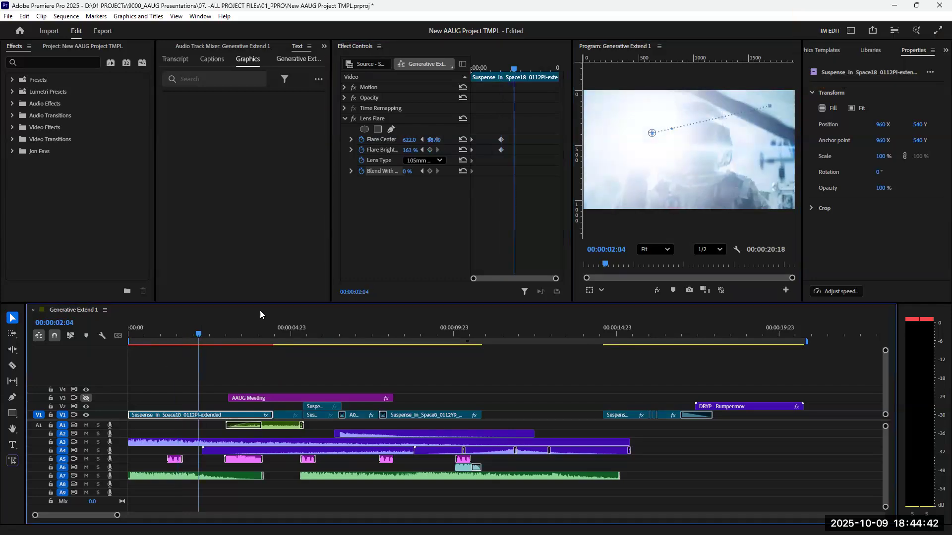
{"action": "key", "text": "space"}
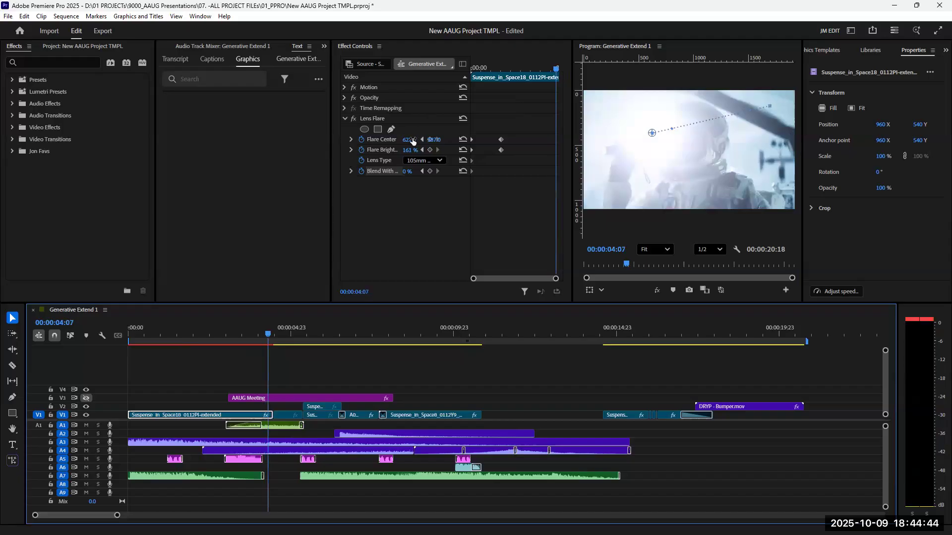
{"action": "left_click_drag", "start_coordinate": [413, 141], "coordinate": [263, 142]}
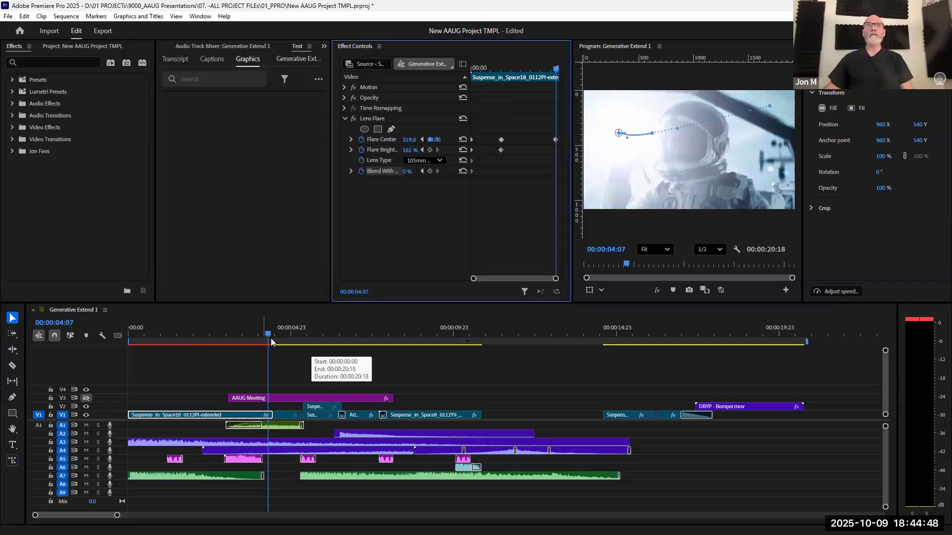
Play the clip from the start to review the animated lens flare, checking the frames at its end
{"action": "key", "text": "Home"}
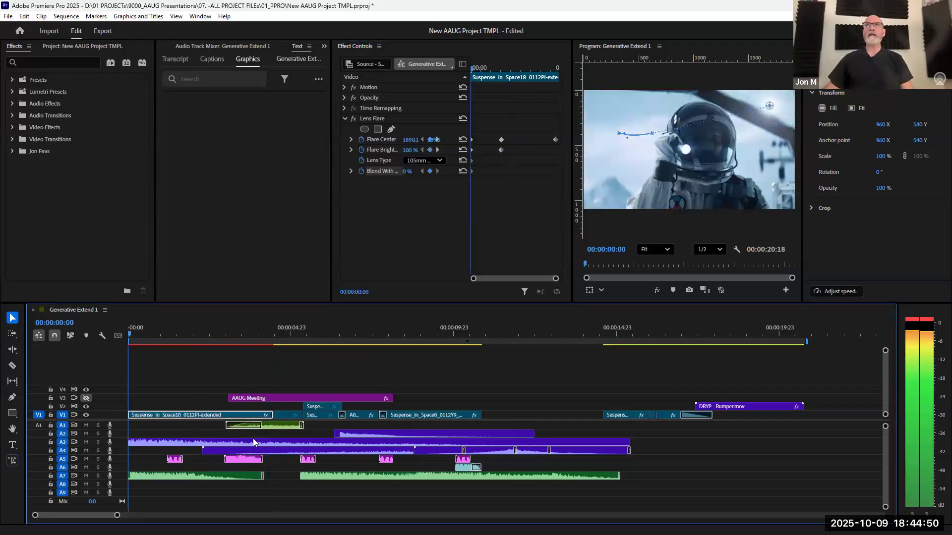
{"action": "key", "text": "space"}
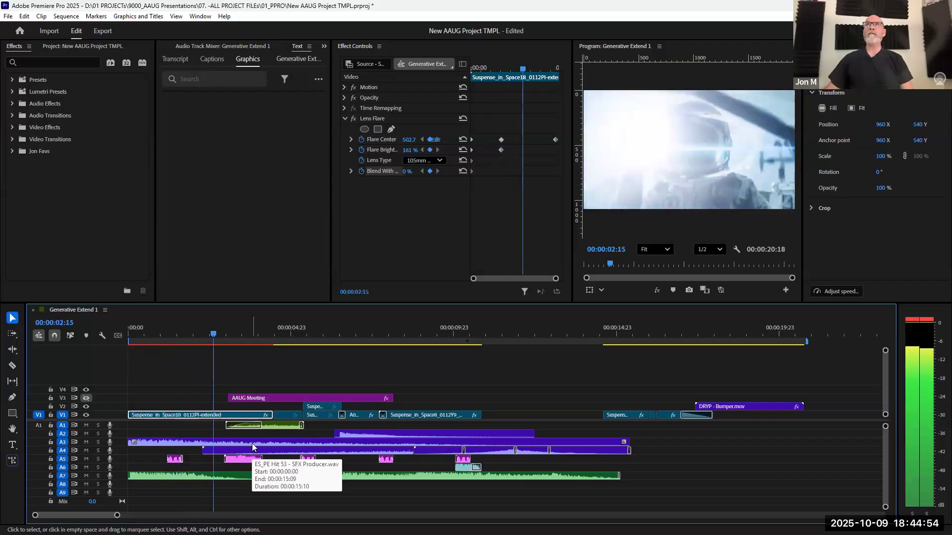
{"action": "key", "text": "space"}
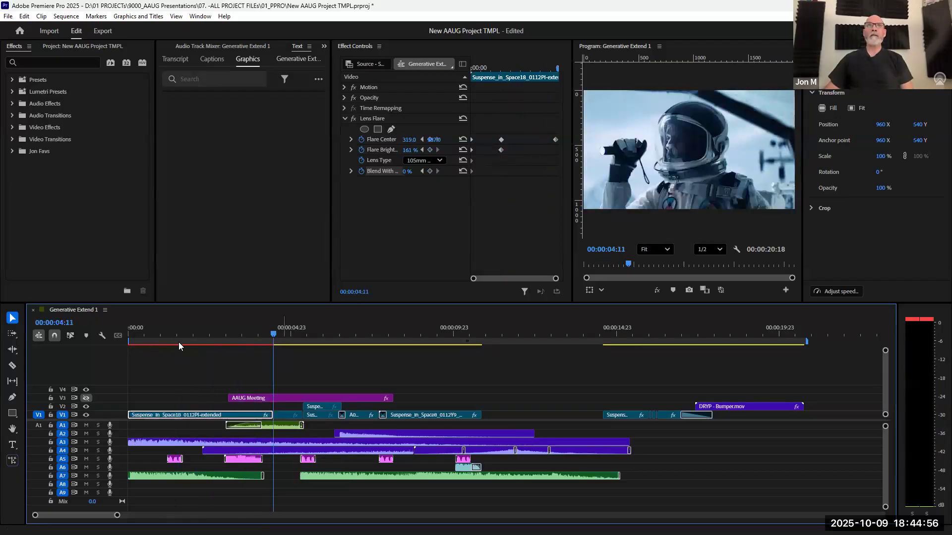
{"action": "key", "text": "Left"}
{"action": "key", "text": "Left"}
{"action": "key", "text": "Left"}
{"action": "key", "text": "Left"}
{"action": "key", "text": "Left"}
{"action": "key", "text": "Left"}
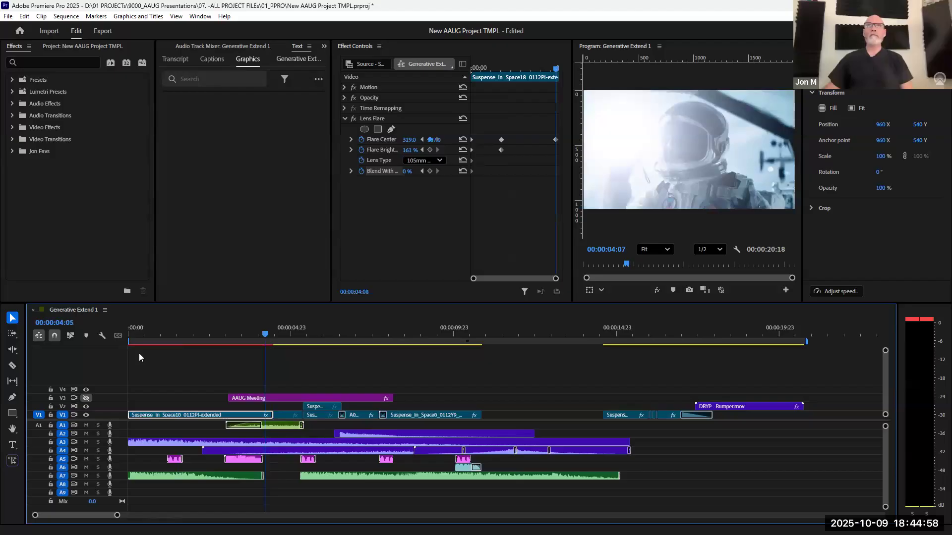
{"action": "key", "text": "Home"}
{"action": "key", "text": "space"}
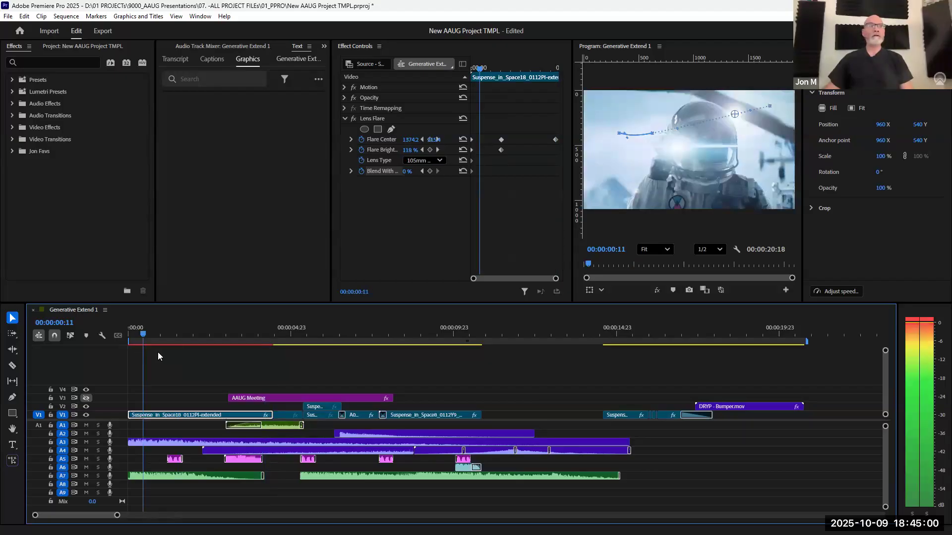
{"action": "key", "text": "space"}
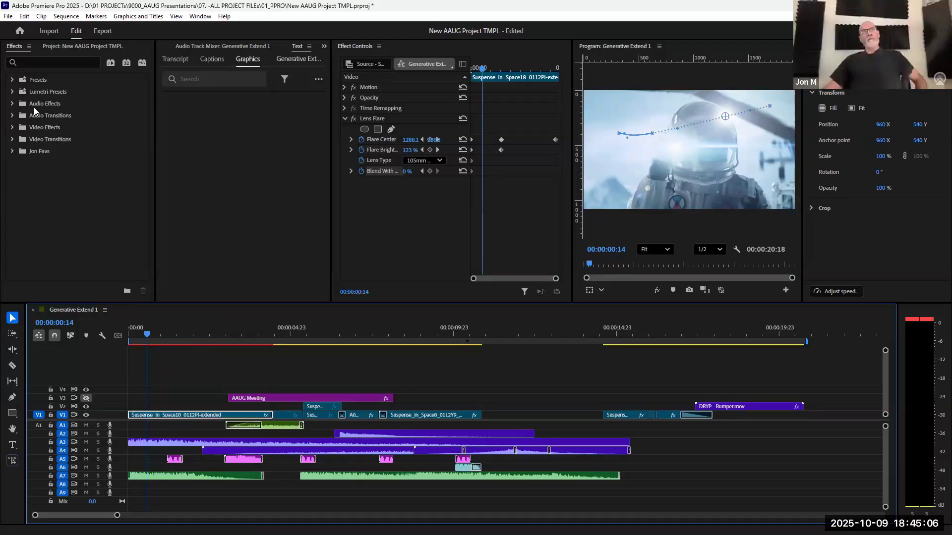
Expand the Video Effects category and look through its effect folders, including the Film Impact ones
{"action": "left_click", "coordinate": [12, 128]}
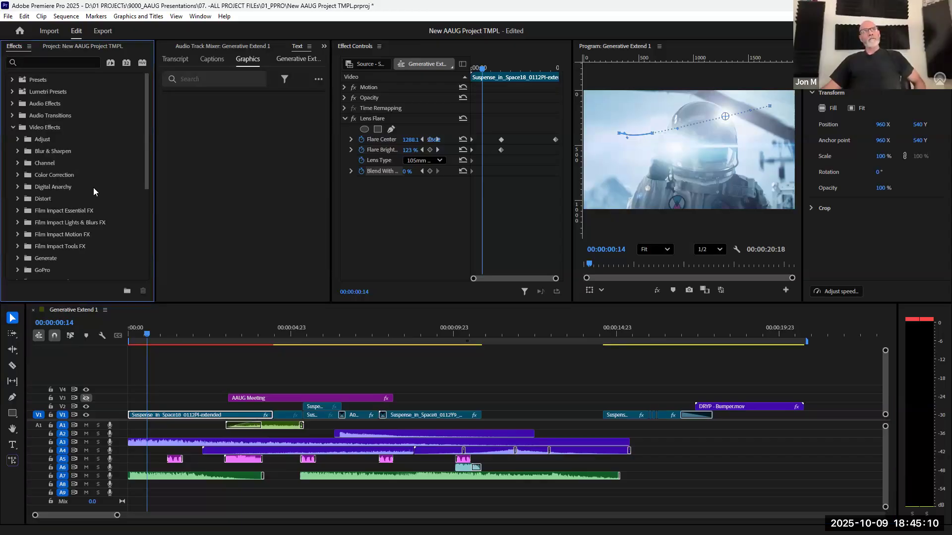
{"action": "scroll", "coordinate": [74, 159], "scroll_direction": "down", "scroll_amount": 3}
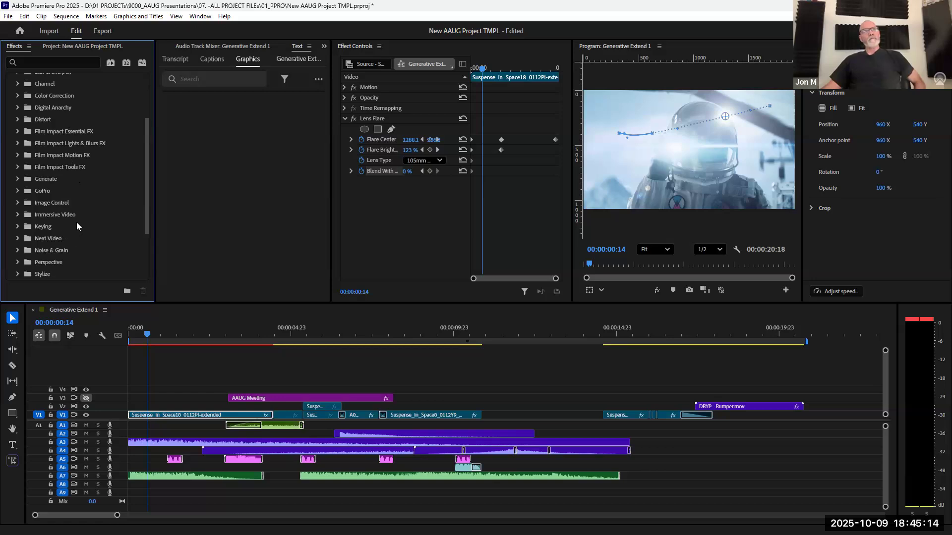
{"action": "scroll", "coordinate": [77, 228], "scroll_direction": "down", "scroll_amount": 2}
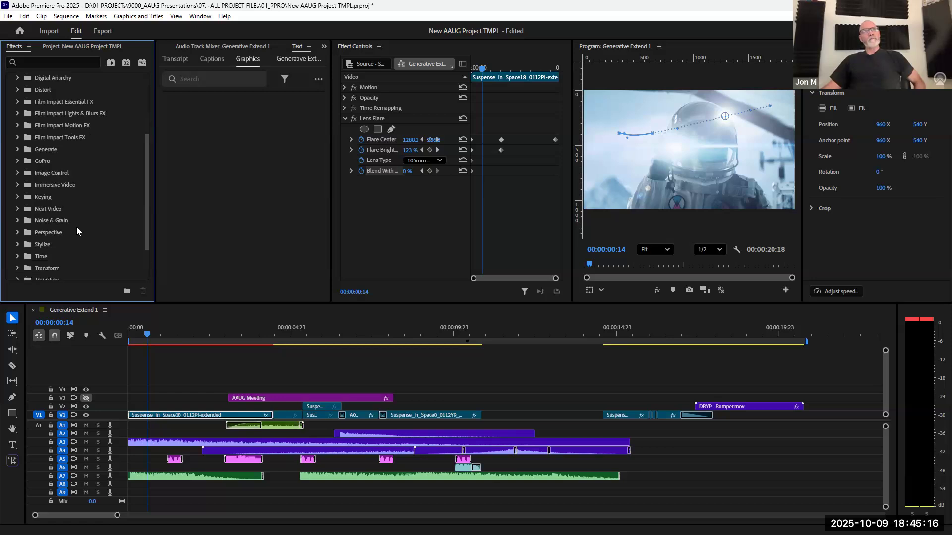
{"action": "scroll", "coordinate": [92, 212], "scroll_direction": "up", "scroll_amount": 3}
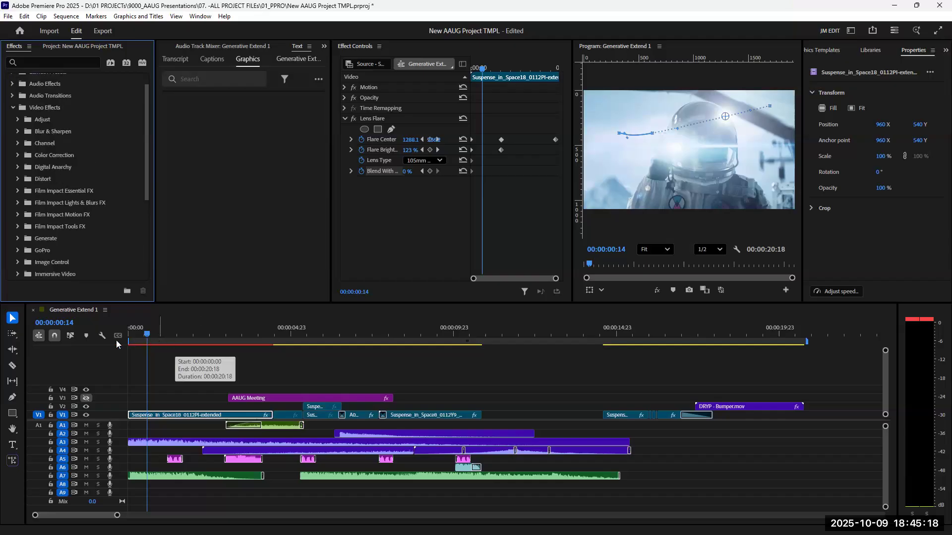
Scrub the sequence to 00:00:14:12, then shuttle it backwards and stop at 00:00:01:10 in the lens flare clip
{"action": "left_click_drag", "start_coordinate": [151, 340], "coordinate": [677, 336]}
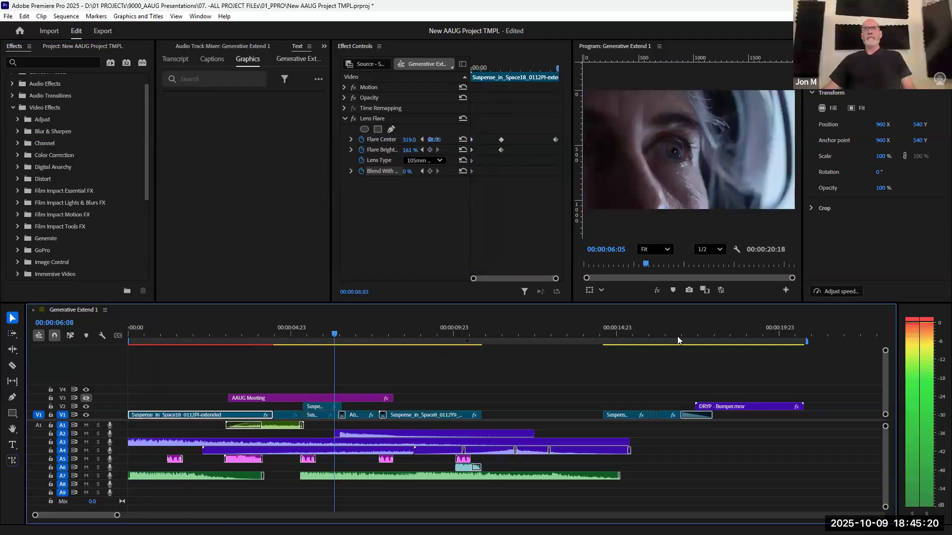
{"action": "mouse_move", "coordinate": [621, 350]}
{"action": "left_mouse_down"}
{"action": "mouse_move", "coordinate": [595, 355]}
{"action": "mouse_move", "coordinate": [605, 348]}
{"action": "left_mouse_up"}
{"action": "left_click", "coordinate": [601, 330]}
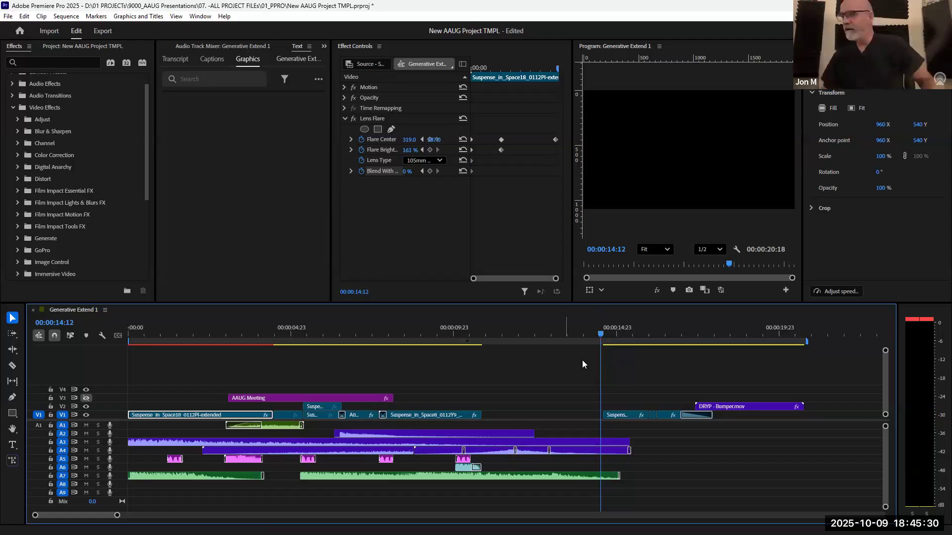
{"action": "key", "text": "shift+Left"}
{"action": "key", "text": "shift+Left"}
{"action": "key", "text": "j"}
{"action": "key", "text": "j"}
{"action": "key", "text": "j"}
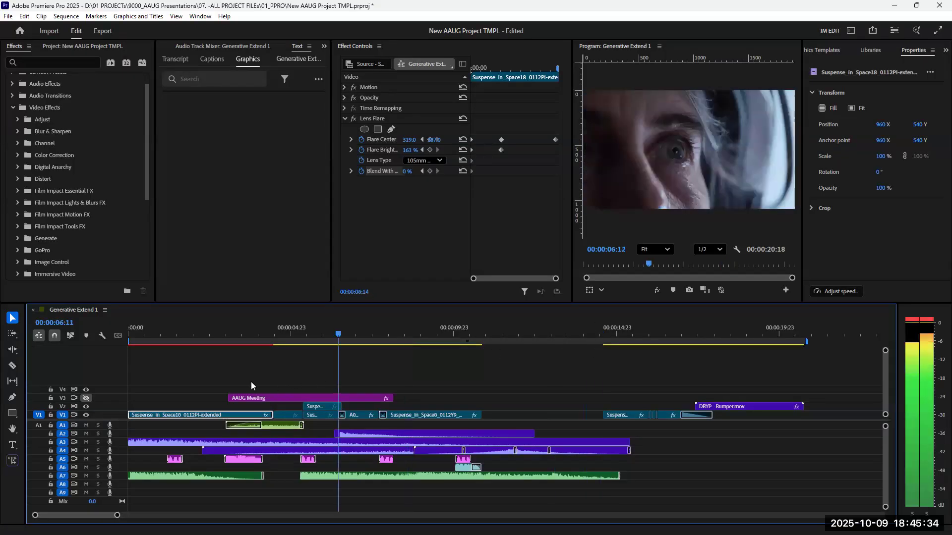
{"action": "key", "text": "k"}
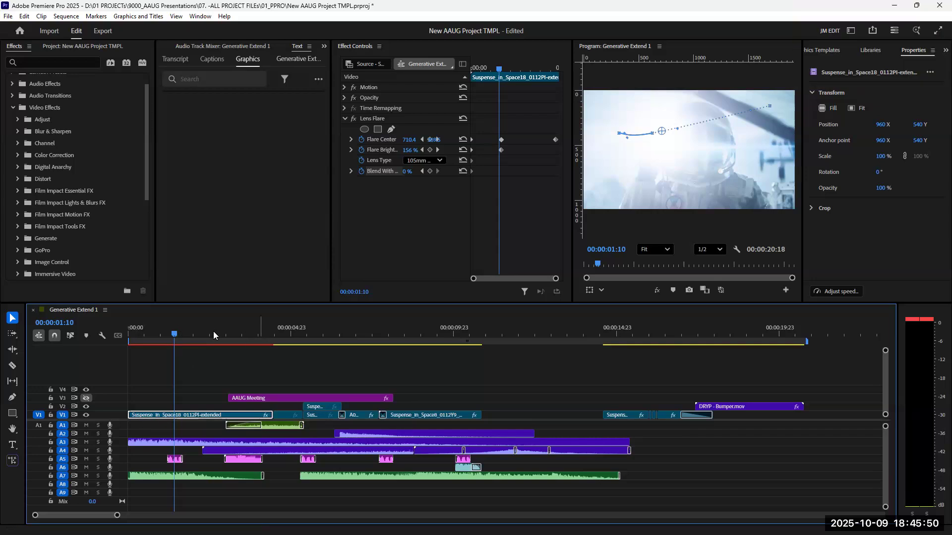
Play a short stretch of the sequence near the end of the lens flare clip and stop at 00:00:03:07
{"action": "left_click", "coordinate": [231, 329]}
{"action": "key", "text": "space"}
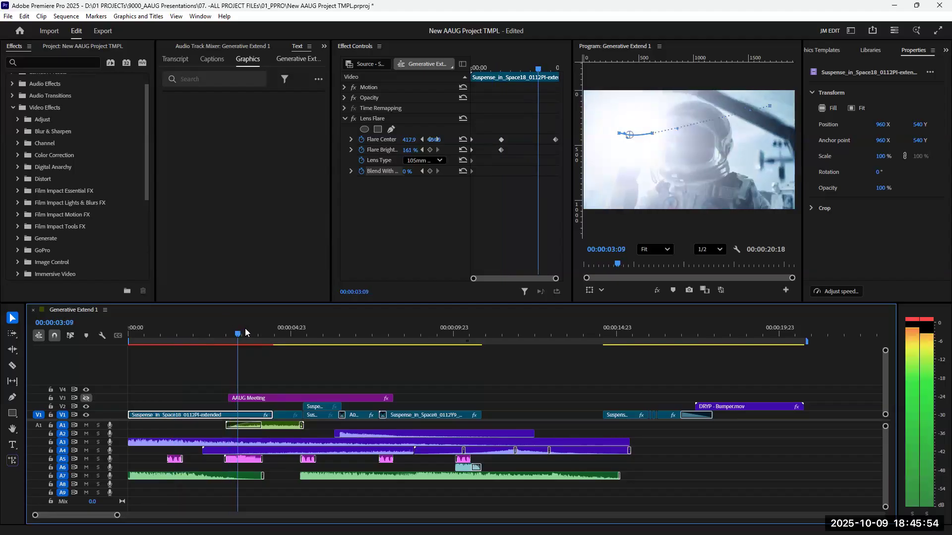
{"action": "key", "text": "space"}
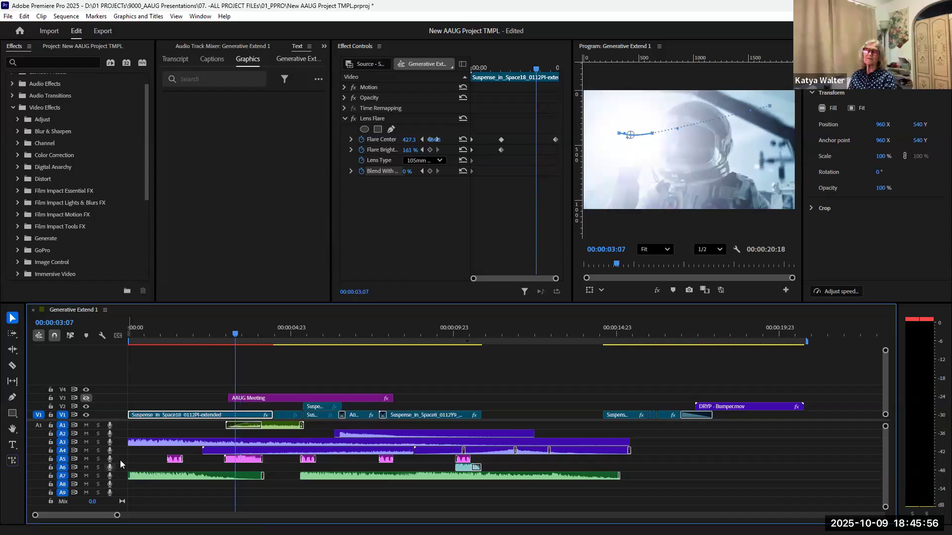
Enlarge audio track A5 and lower the volume of its Glitch (70).wav clip to -5.0 dB
{"action": "left_click_drag", "start_coordinate": [120, 463], "coordinate": [123, 488]}
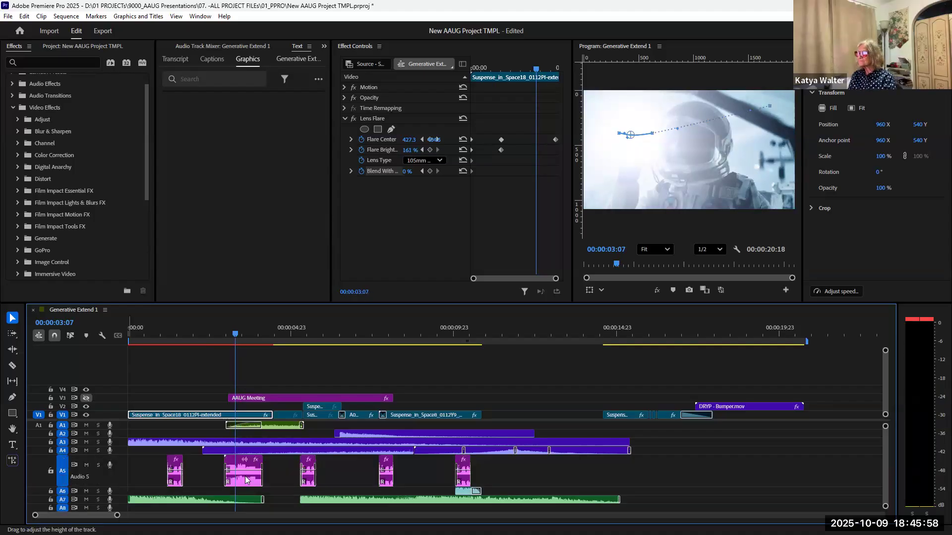
{"action": "left_click", "coordinate": [244, 476]}
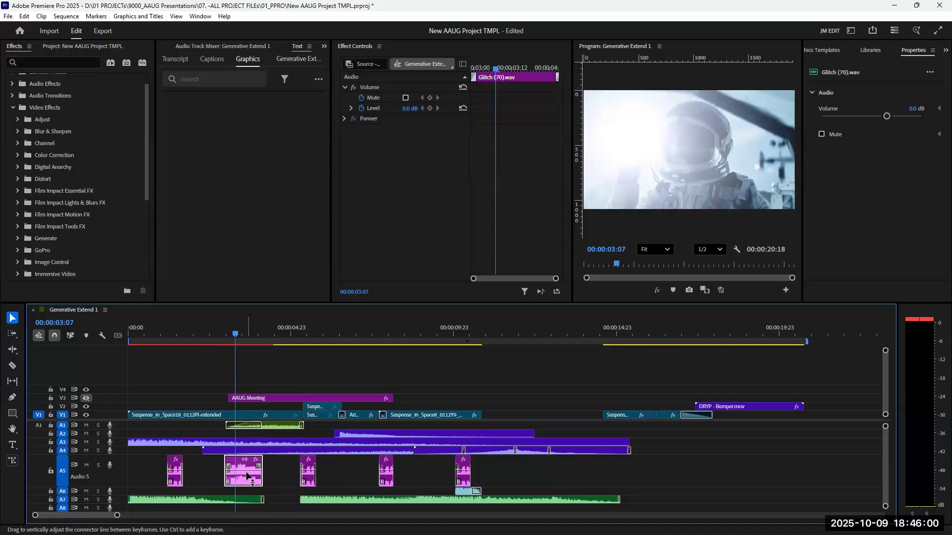
{"action": "left_click_drag", "start_coordinate": [246, 476], "coordinate": [246, 481]}
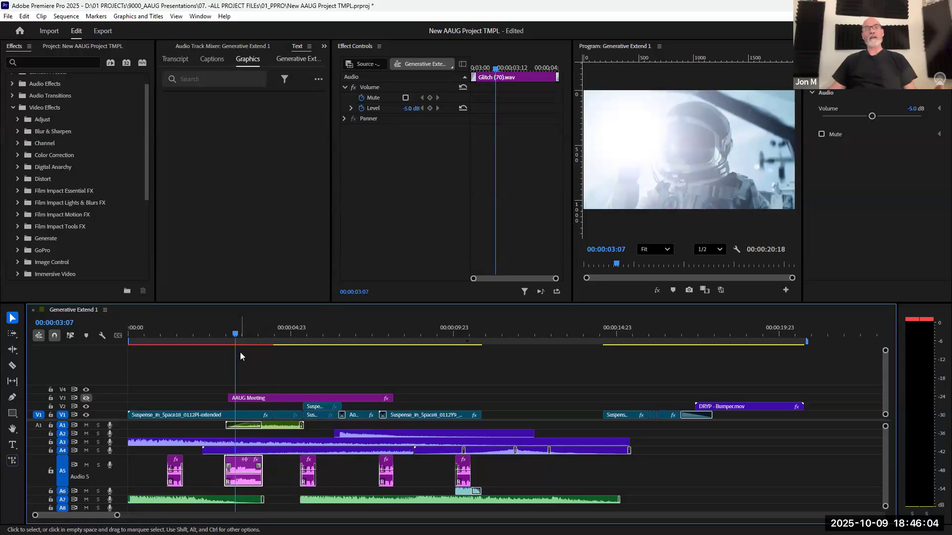
Solo track A5 and play the stretch around its Glitch (69).wav clip several times from about 00:00:04:12
{"action": "left_click", "coordinate": [307, 471]}
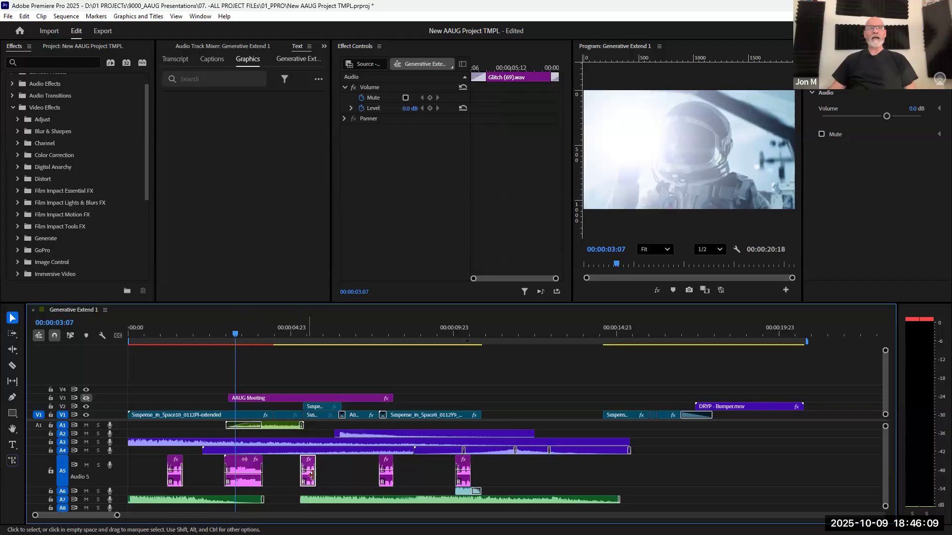
{"action": "left_click", "coordinate": [286, 333]}
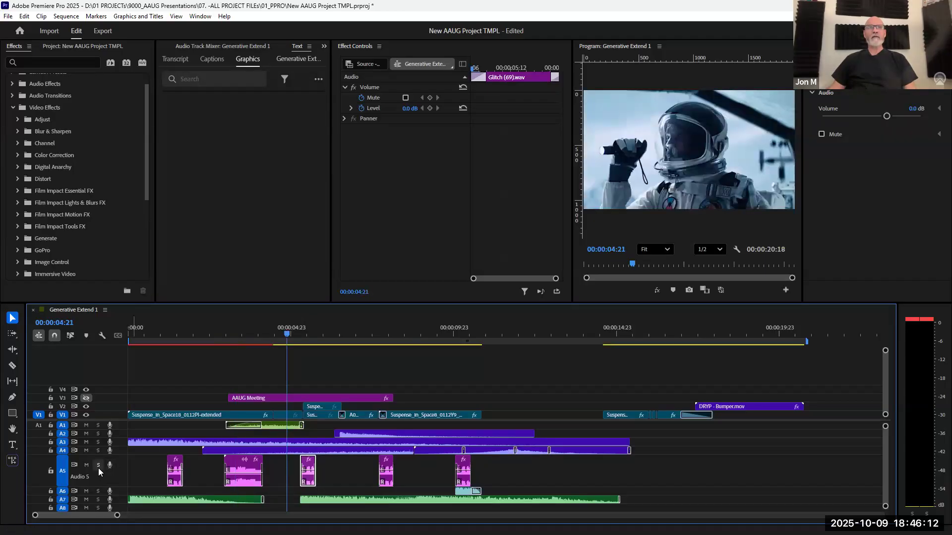
{"action": "left_click", "coordinate": [99, 465]}
{"action": "key", "text": "space"}
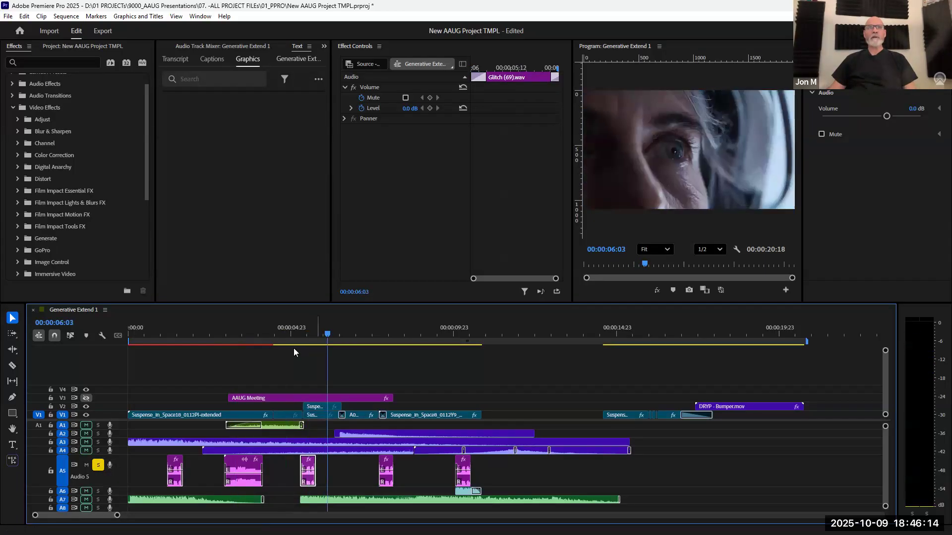
{"action": "key", "text": "space"}
{"action": "key", "text": "space"}
{"action": "key", "text": "space"}
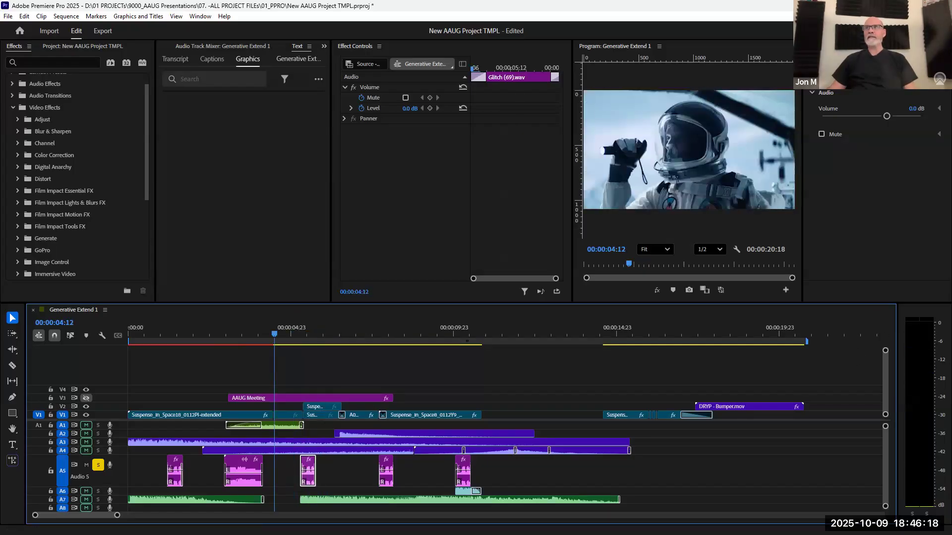
{"action": "key", "text": "space"}
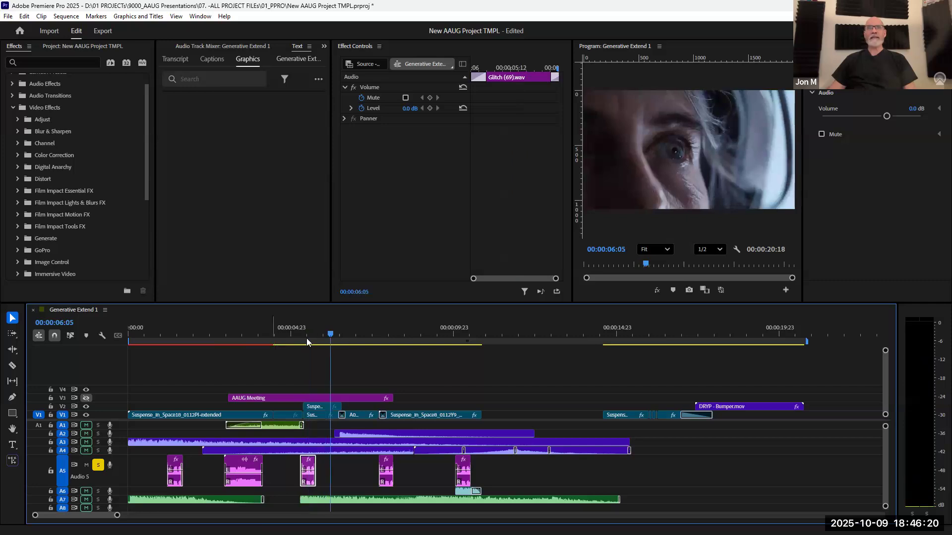
{"action": "key", "text": "space"}
{"action": "key", "text": "space"}
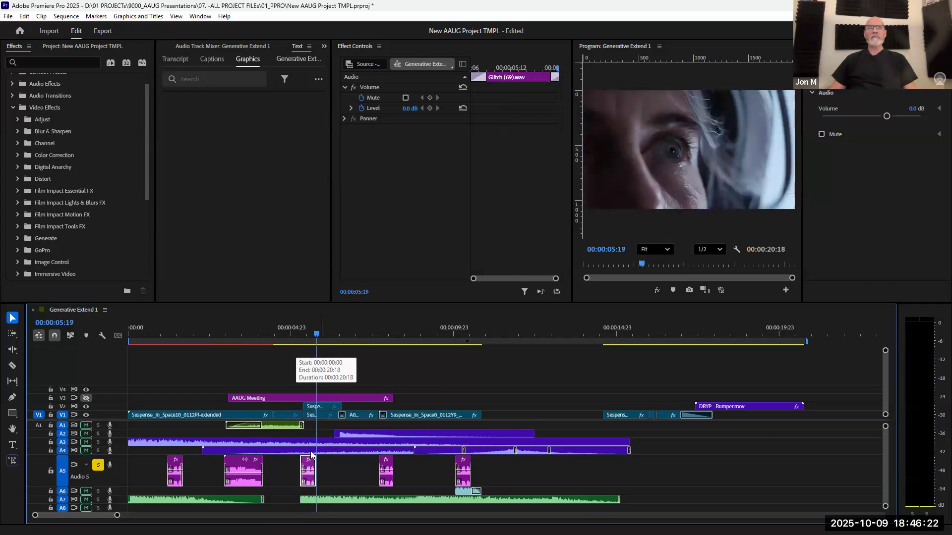
{"action": "key", "text": "space"}
Try to adjust the custom fade at the start of the Glitch (69).wav clip on track A5
{"action": "key", "text": "="}
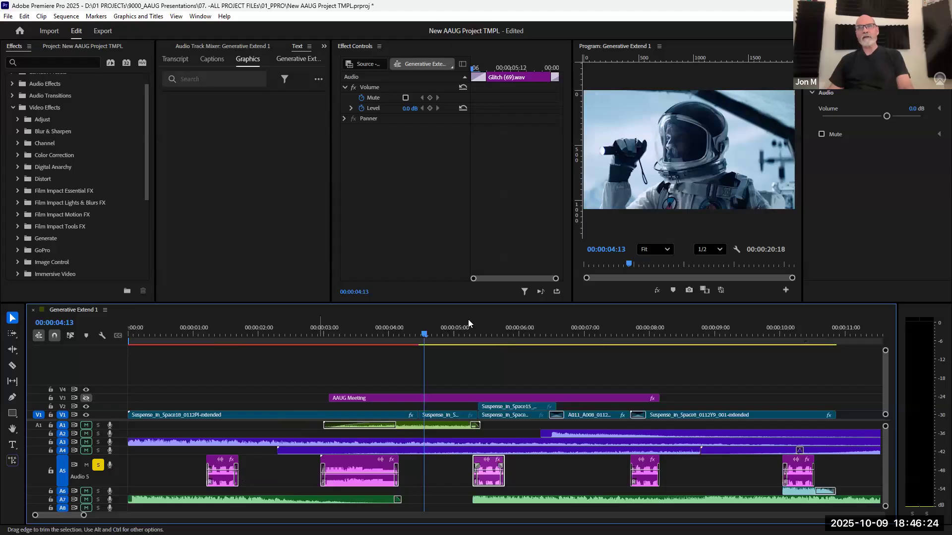
{"action": "left_click", "coordinate": [489, 337]}
{"action": "key", "text": "="}
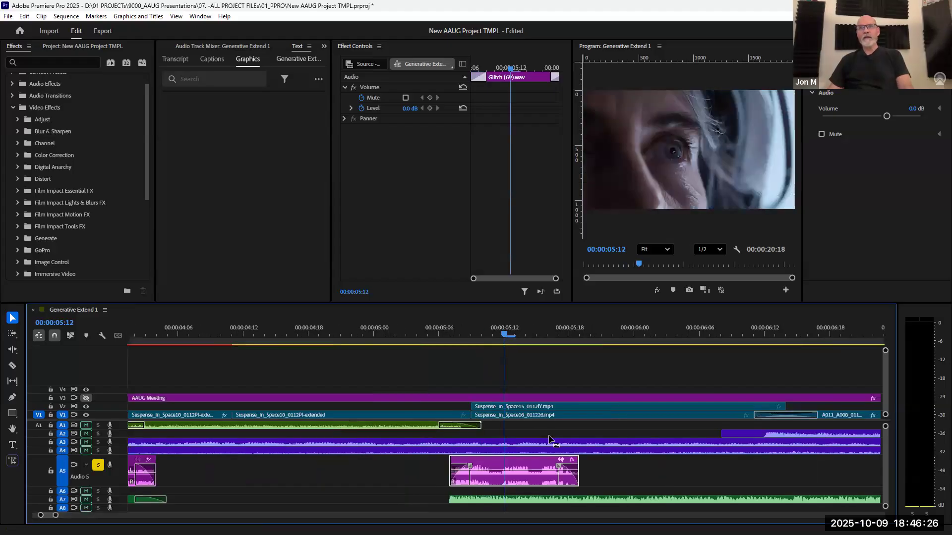
{"action": "key", "text": "="}
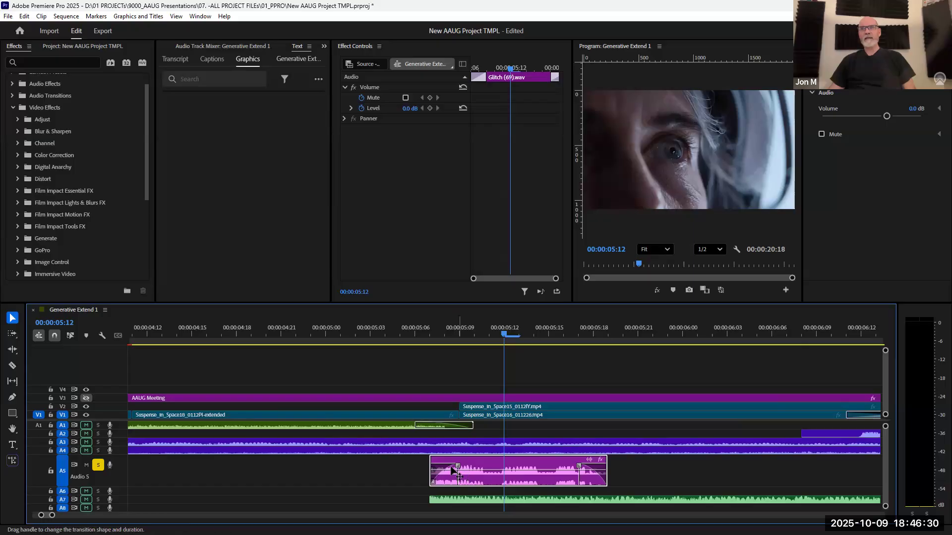
{"action": "left_click_drag", "start_coordinate": [465, 466], "coordinate": [462, 468]}
{"action": "left_click", "coordinate": [464, 469]}
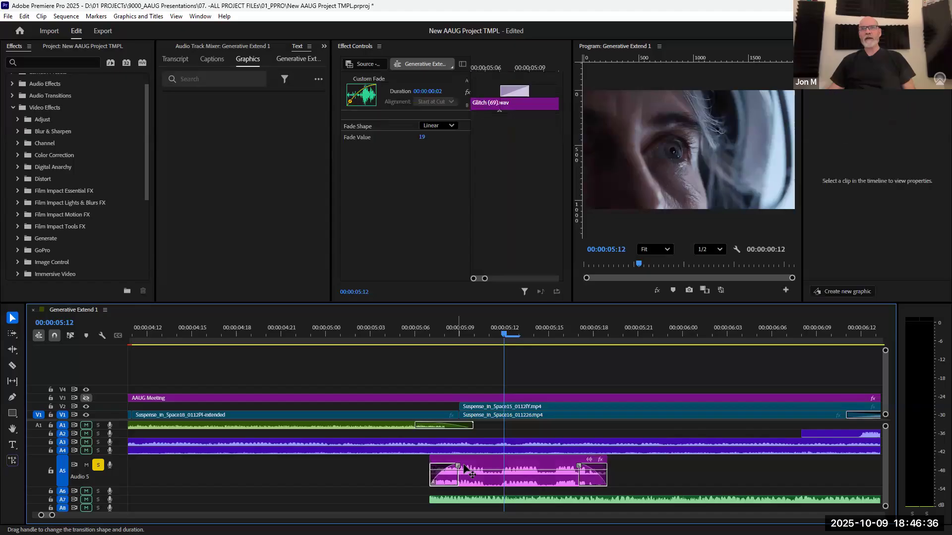
{"action": "left_click_drag", "start_coordinate": [458, 467], "coordinate": [456, 467]}
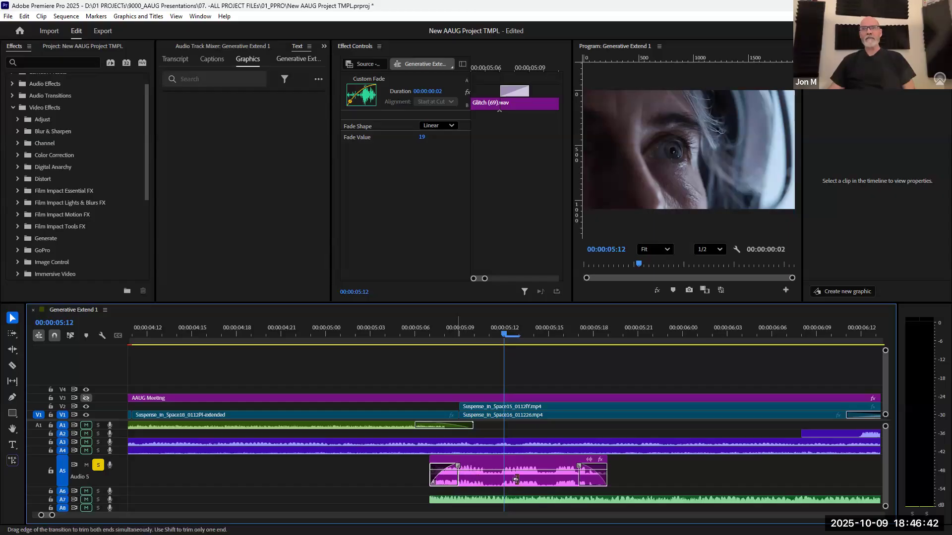
{"action": "left_click_drag", "start_coordinate": [457, 477], "coordinate": [497, 456]}
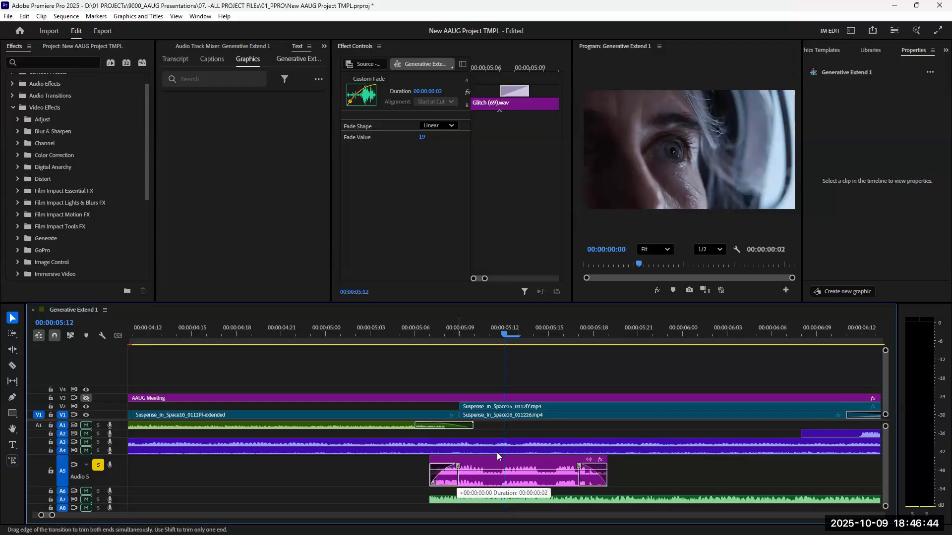
Vary the Glitch (69).wav clip's volume through -7.0, -17.0 and 10.0 dB, ending at 1.0 dB
{"action": "left_click", "coordinate": [492, 461]}
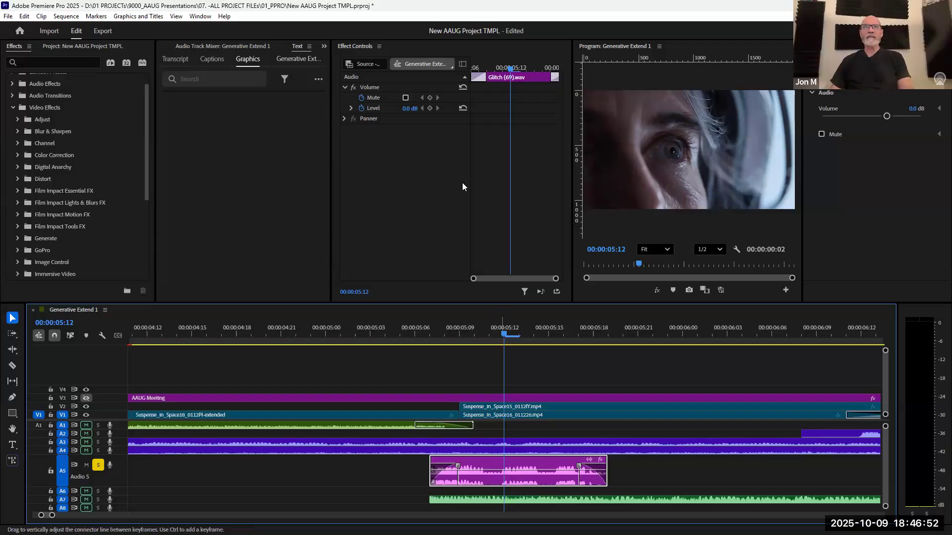
{"action": "left_click_drag", "start_coordinate": [503, 489], "coordinate": [504, 480]}
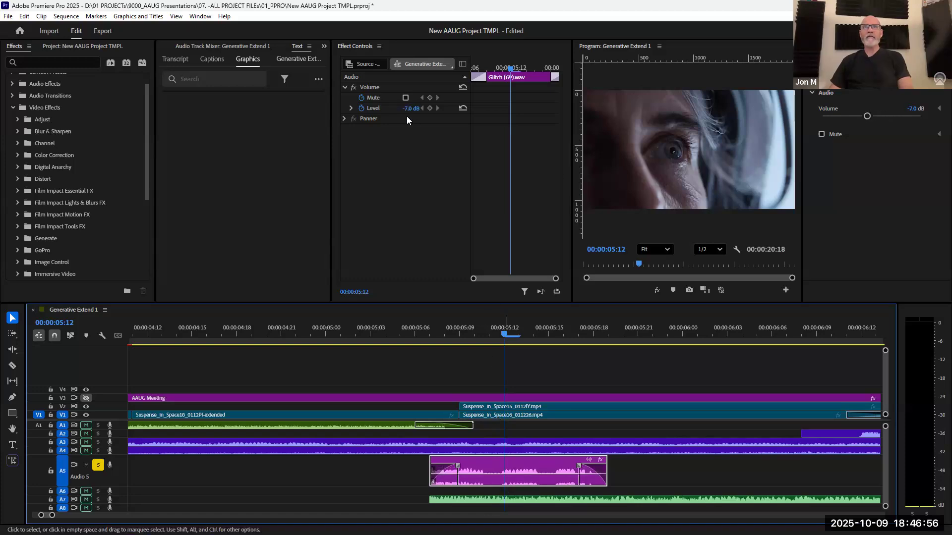
{"action": "scroll", "coordinate": [407, 114], "scroll_direction": "down", "scroll_amount": 7}
{"action": "scroll", "coordinate": [407, 114], "scroll_direction": "down", "scroll_amount": 2}
{"action": "scroll", "coordinate": [407, 118], "scroll_direction": "down", "scroll_amount": 1}
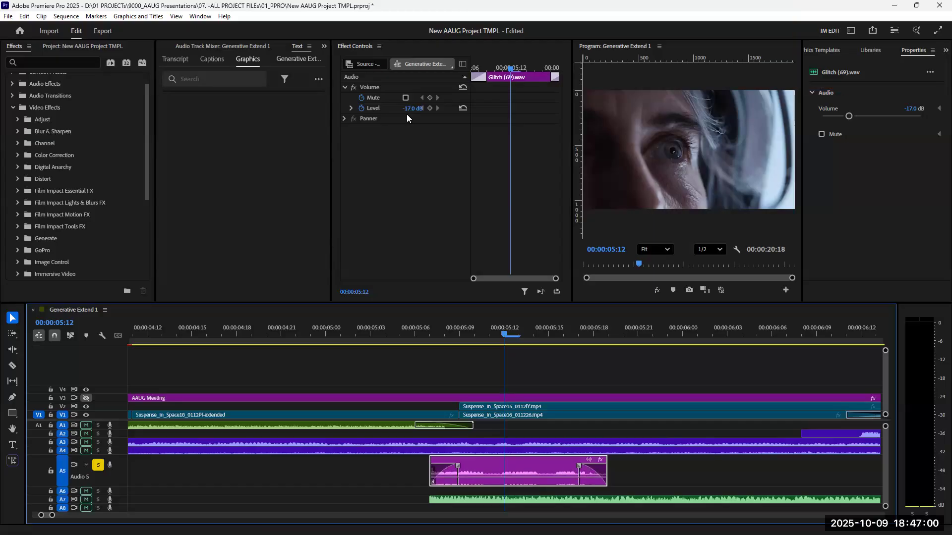
{"action": "scroll", "coordinate": [407, 118], "scroll_direction": "up", "scroll_amount": 12}
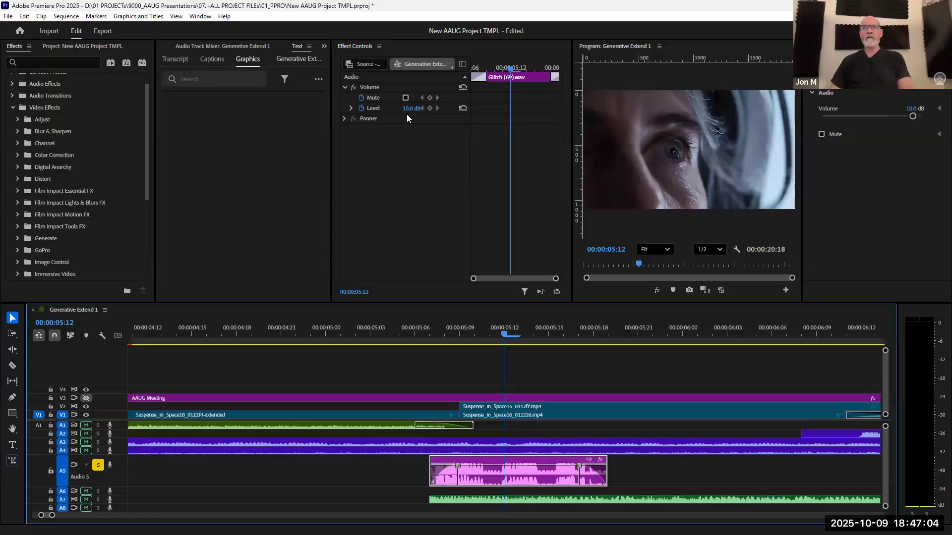
{"action": "scroll", "coordinate": [406, 118], "scroll_direction": "down", "scroll_amount": 1}
{"action": "scroll", "coordinate": [406, 115], "scroll_direction": "up", "scroll_amount": 7}
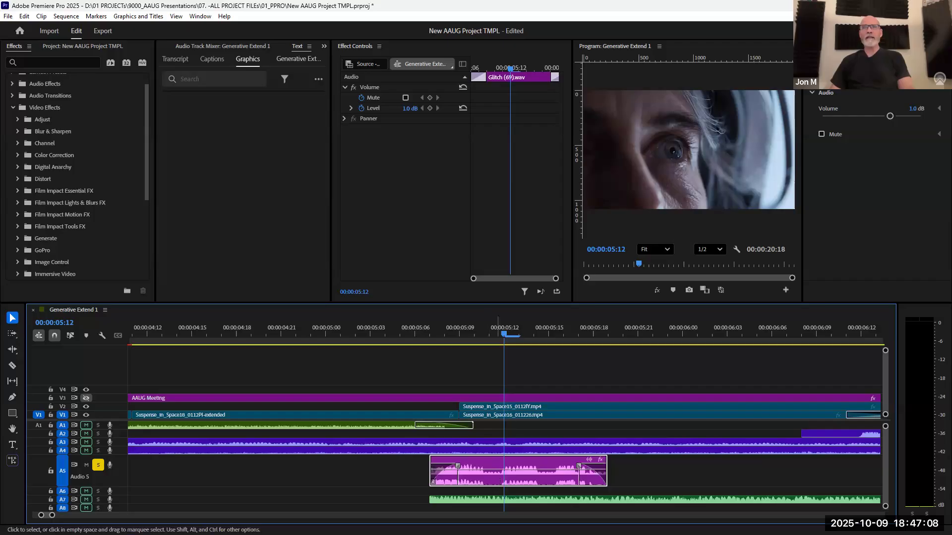
Lower the volume of the Glitch (69).wav clip in single steps to -3.0 dB
{"action": "left_click_drag", "start_coordinate": [505, 469], "coordinate": [496, 472]}
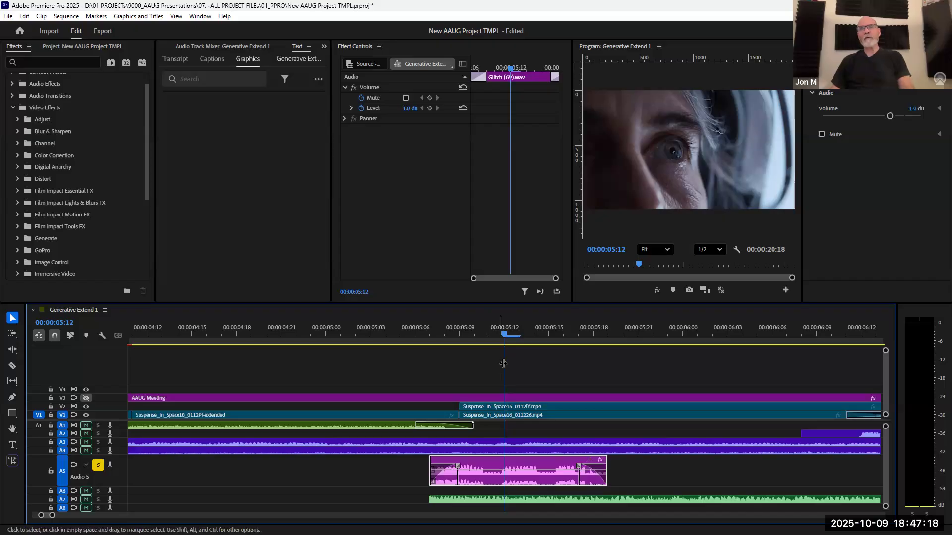
{"action": "key", "text": "bracketleft"}
{"action": "key", "text": "bracketleft"}
{"action": "key", "text": "bracketleft"}
{"action": "key", "text": "bracketleft"}
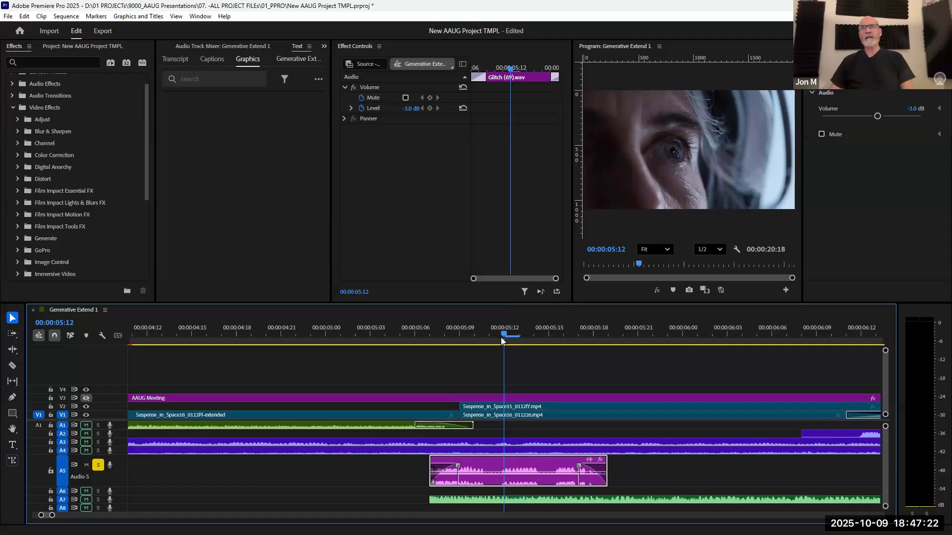
Play through the Glitch (69).wav clip to hear the new volume, and park the playhead at 00:00:05:10
{"action": "key", "text": "space"}
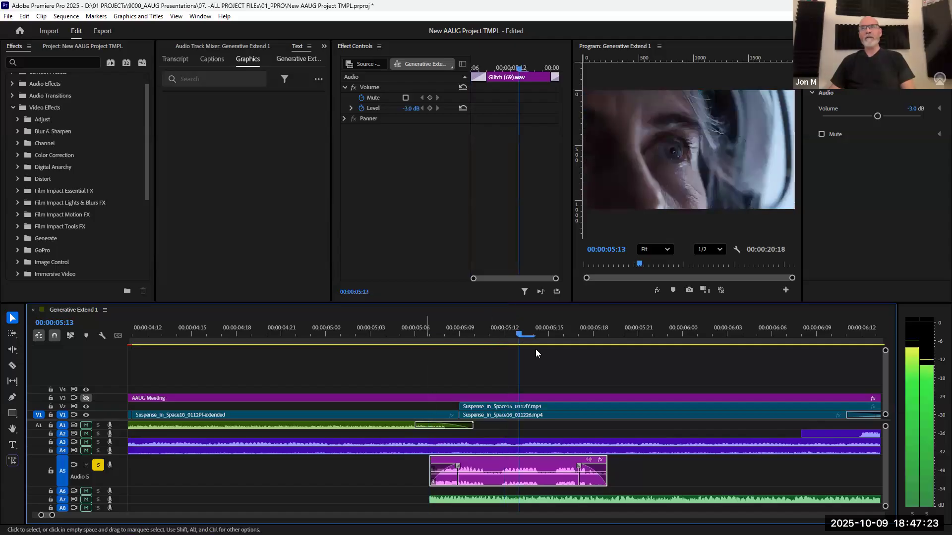
{"action": "left_click", "coordinate": [393, 338]}
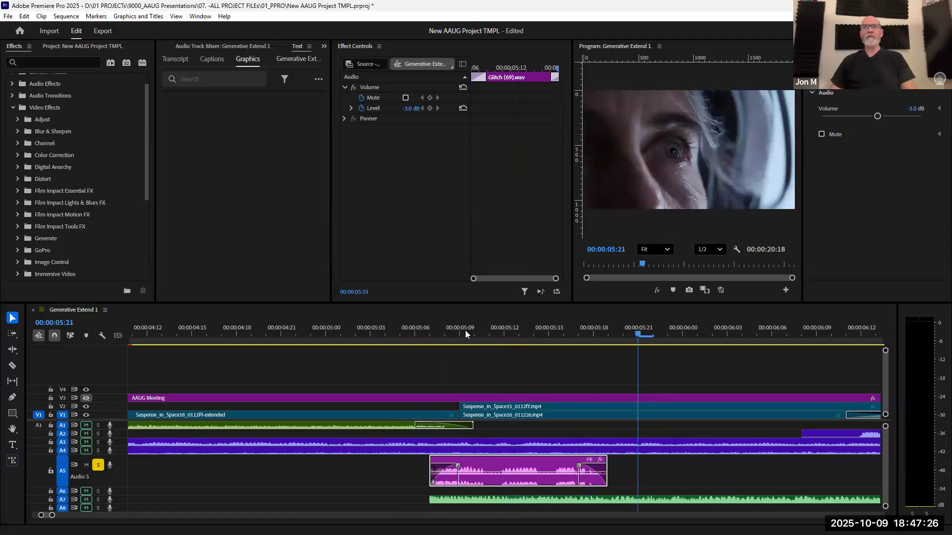
{"action": "left_click", "coordinate": [417, 338]}
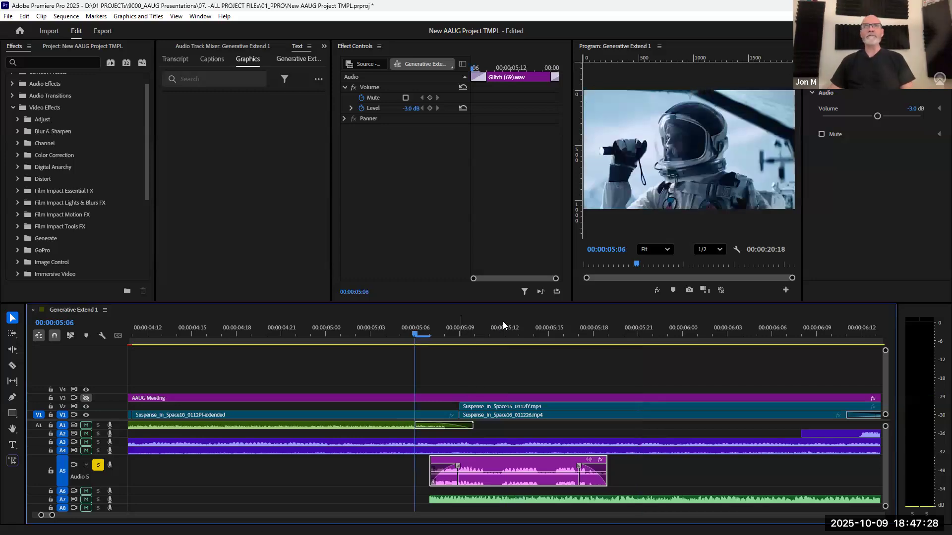
{"action": "left_click", "coordinate": [474, 335]}
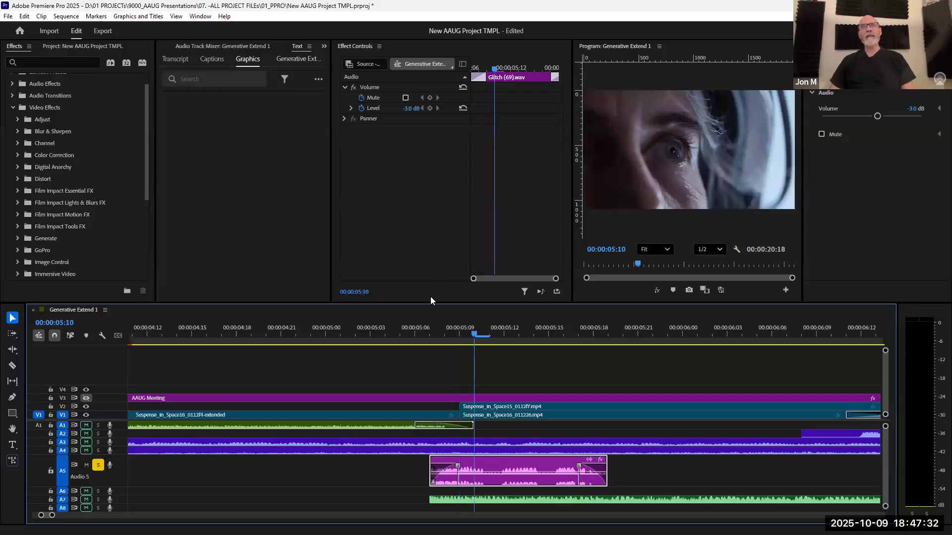
Select the "idokay - there are no spiders" music clip on track A7 and collapse the enlarged tracks A5 and A6
{"action": "left_click", "coordinate": [373, 441]}
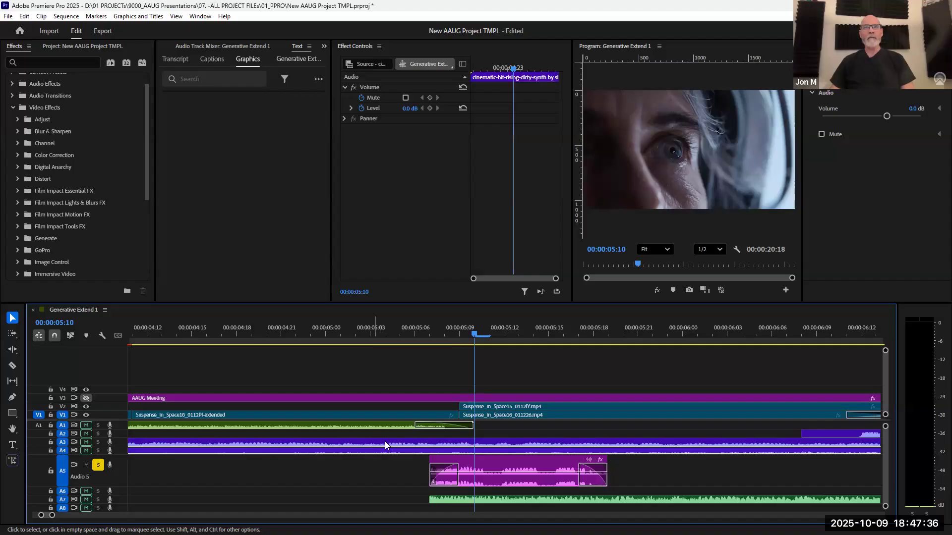
{"action": "left_click", "coordinate": [487, 504]}
{"action": "left_click", "coordinate": [469, 499]}
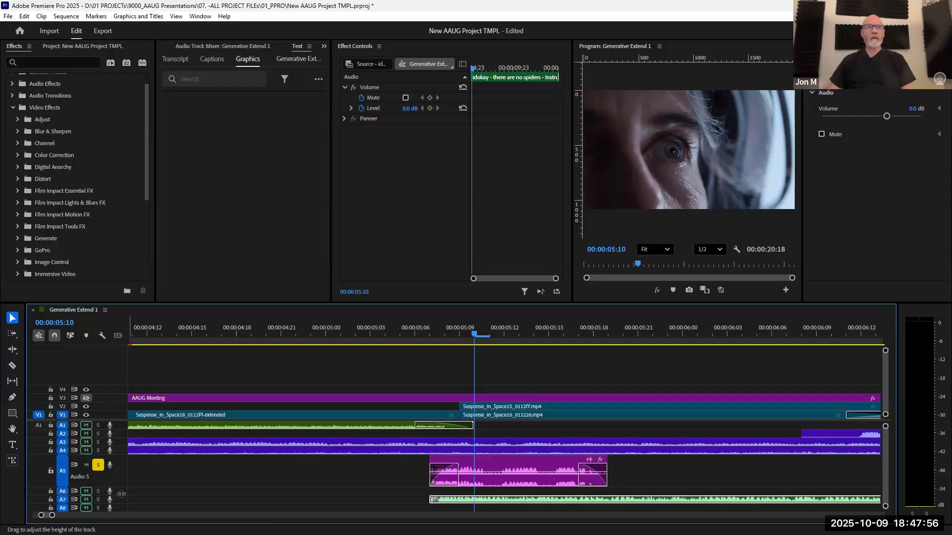
{"action": "left_click_drag", "start_coordinate": [122, 507], "coordinate": [121, 502]}
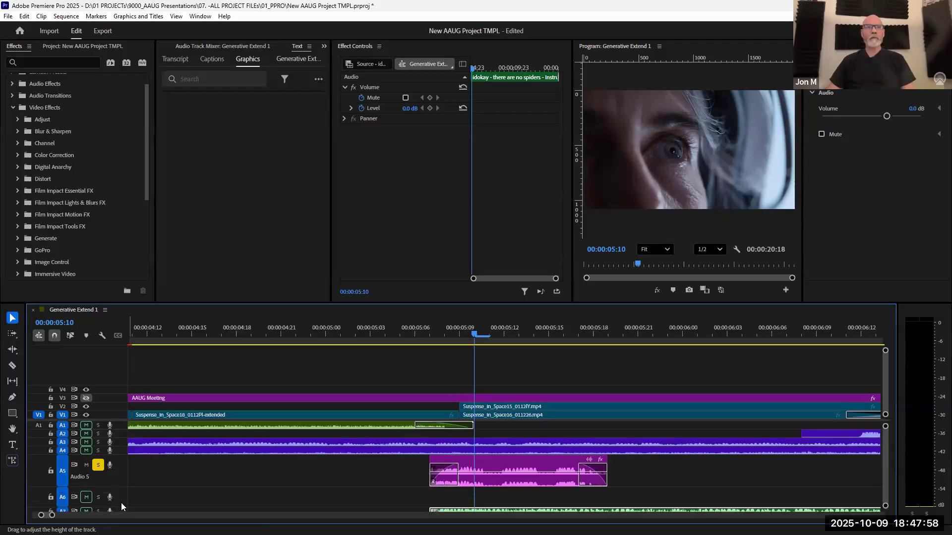
{"action": "double_click", "coordinate": [106, 474]}
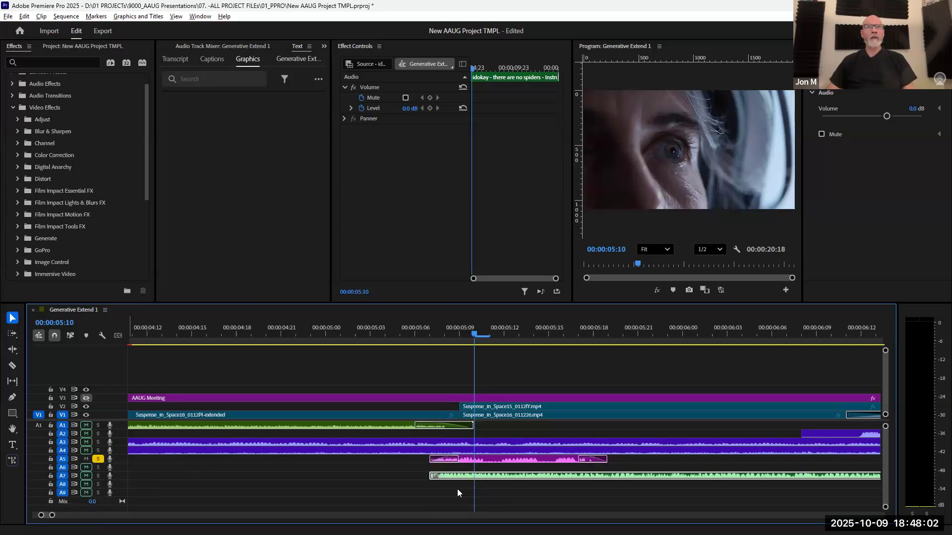
Expand track A7 and lower the volume of its selected music clip to -5.6 dB
{"action": "key", "text": "minus"}
{"action": "key", "text": "minus"}
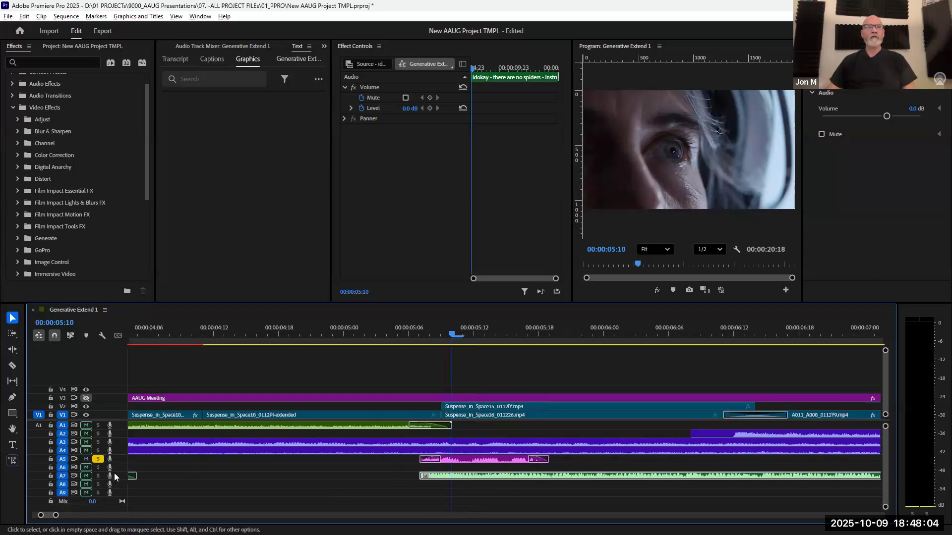
{"action": "double_click", "coordinate": [119, 475]}
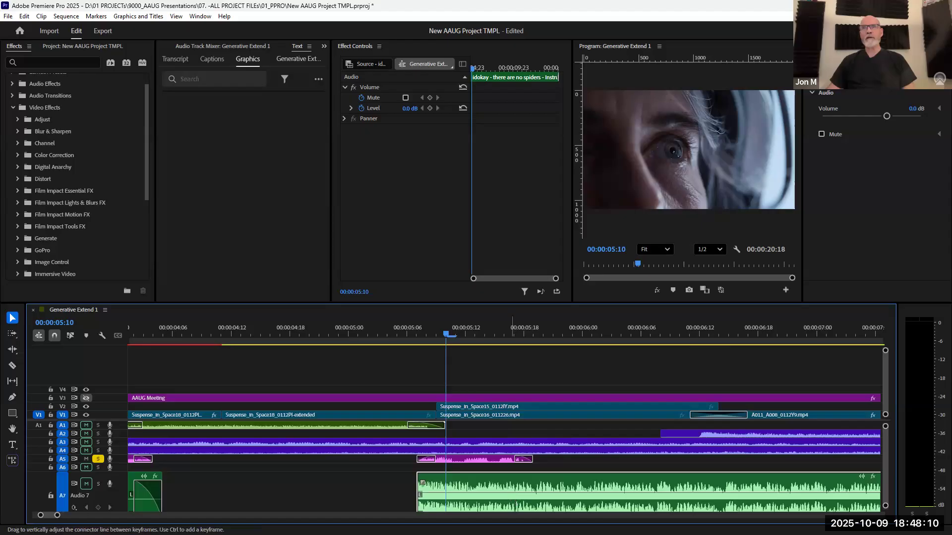
{"action": "left_click_drag", "start_coordinate": [512, 494], "coordinate": [512, 502]}
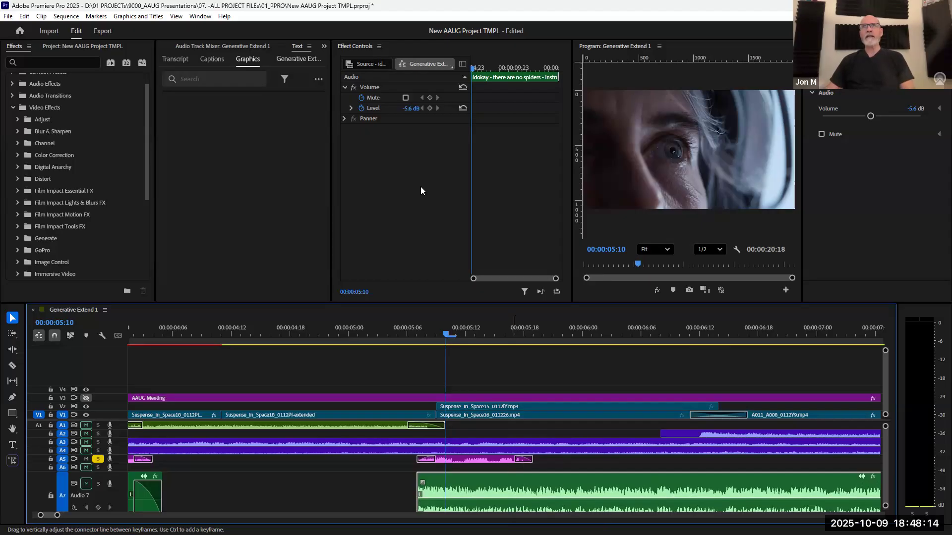
Widen the Effect Controls area, play part of the selected music clip, and park the playhead at 00:00:09:11
{"action": "left_click", "coordinate": [455, 342]}
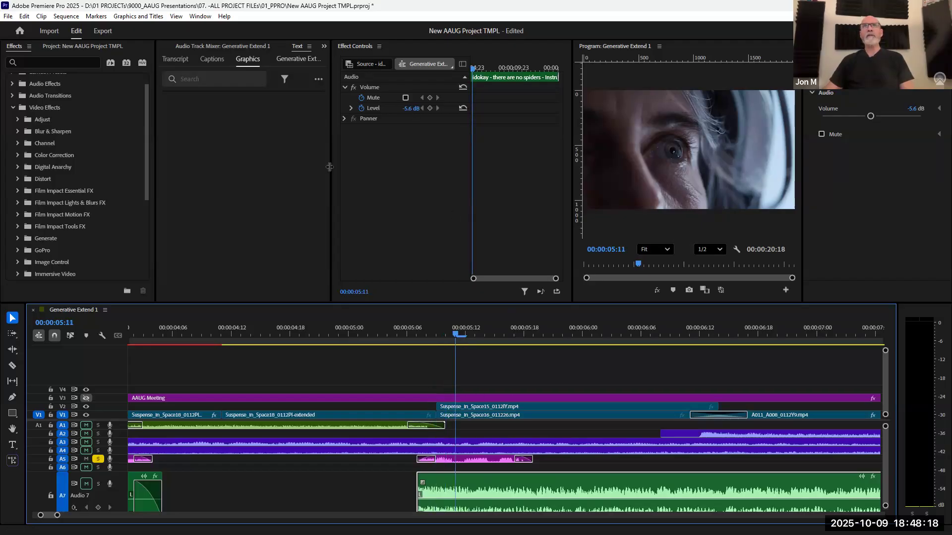
{"action": "left_click_drag", "start_coordinate": [330, 167], "coordinate": [141, 167]}
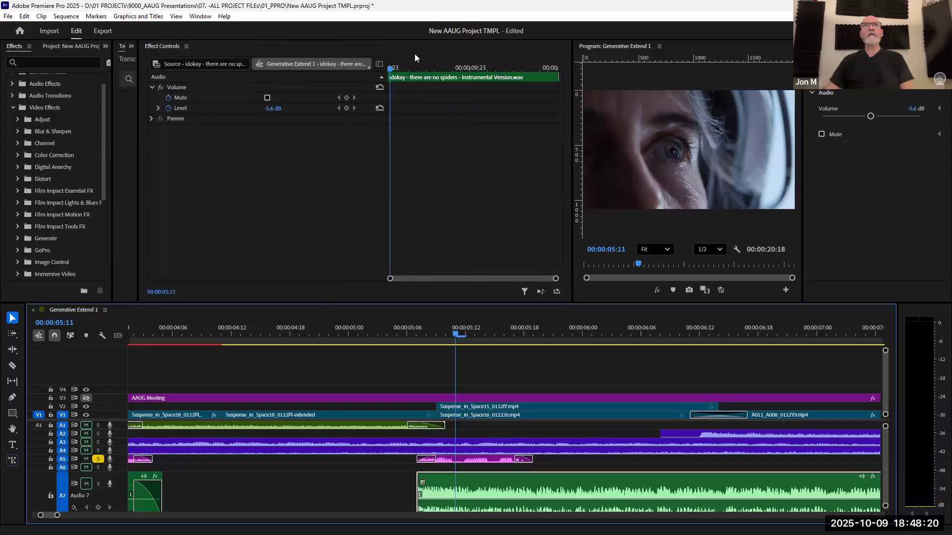
{"action": "left_click", "coordinate": [426, 68]}
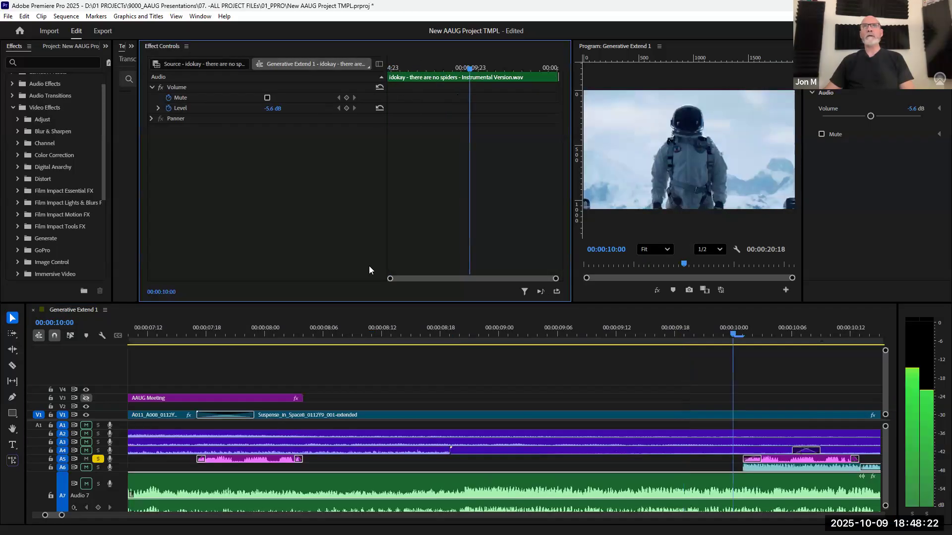
{"action": "key", "text": "space"}
{"action": "left_click", "coordinate": [397, 496]}
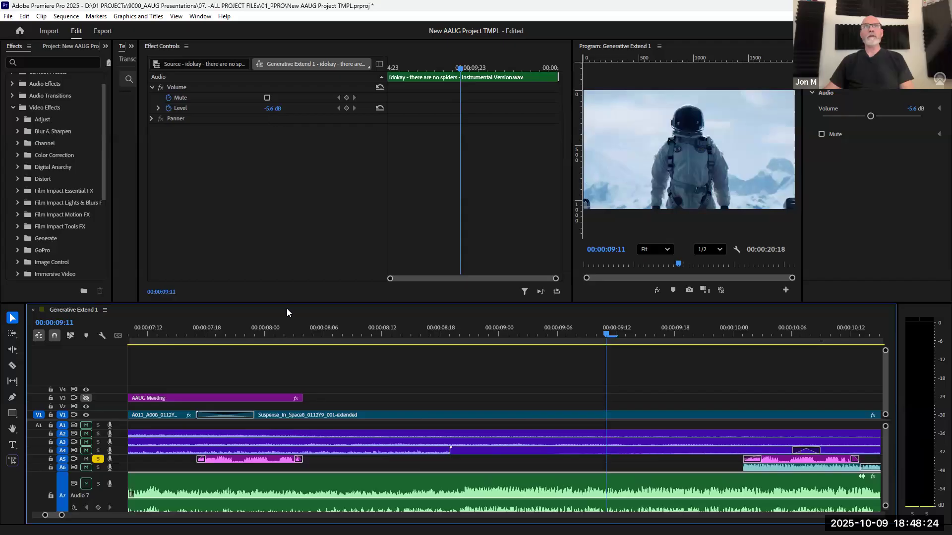
Raise the volume of the music clip on track A7 in repeated steps to 2.4 dB
{"action": "key", "text": "bracketright"}
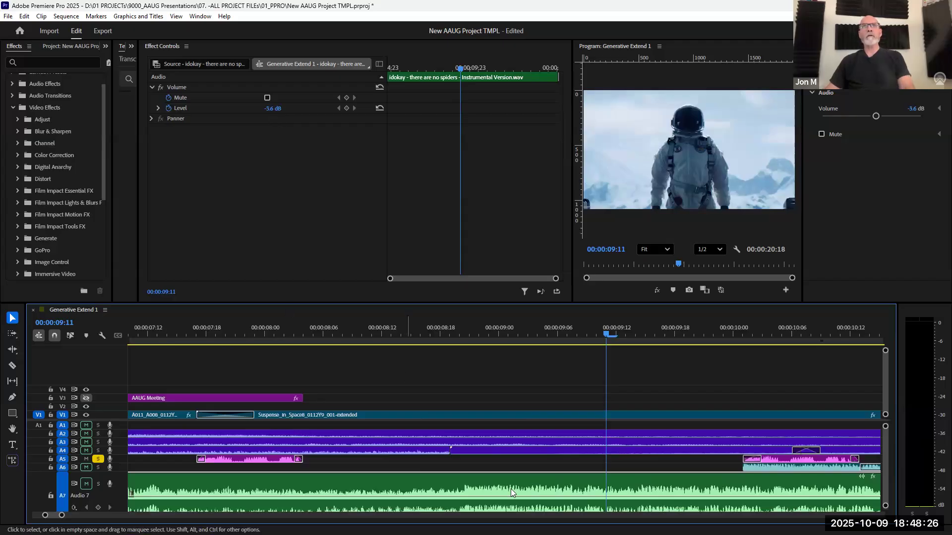
{"action": "key", "text": "bracketright"}
{"action": "key", "text": "bracketright"}
{"action": "key", "text": "bracketright"}
{"action": "key", "text": "bracketright"}
{"action": "key", "text": "bracketright"}
{"action": "key", "text": "bracketright"}
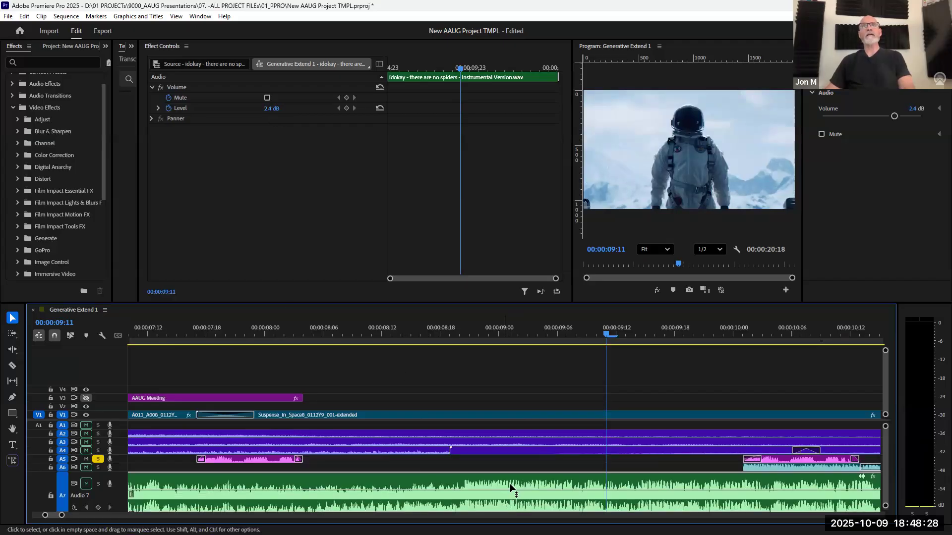
Lower the volume of the music clip on track A7 in small and large steps to -7.3 dB
{"action": "key", "text": "bracketleft"}
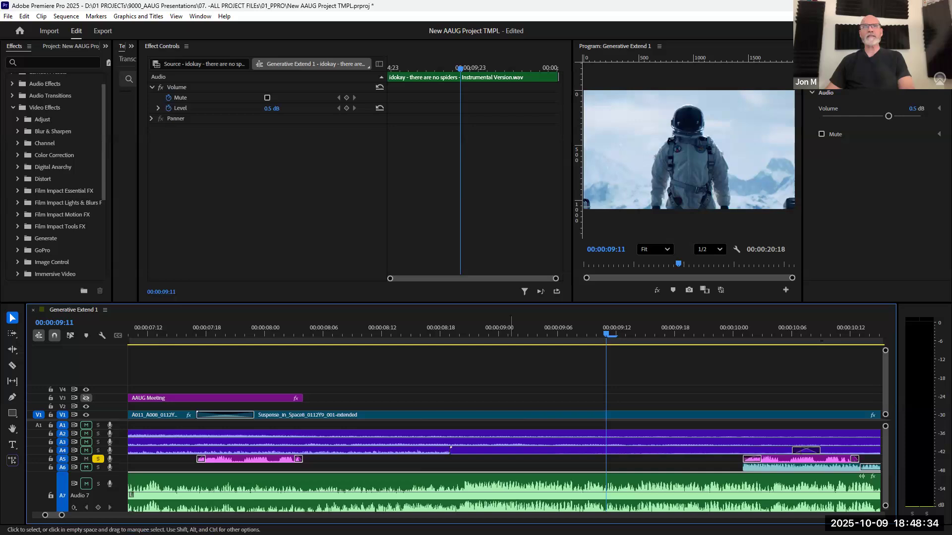
{"action": "key", "text": "shift+bracketleft"}
{"action": "key", "text": "bracketleft"}
{"action": "key", "text": "bracketleft"}
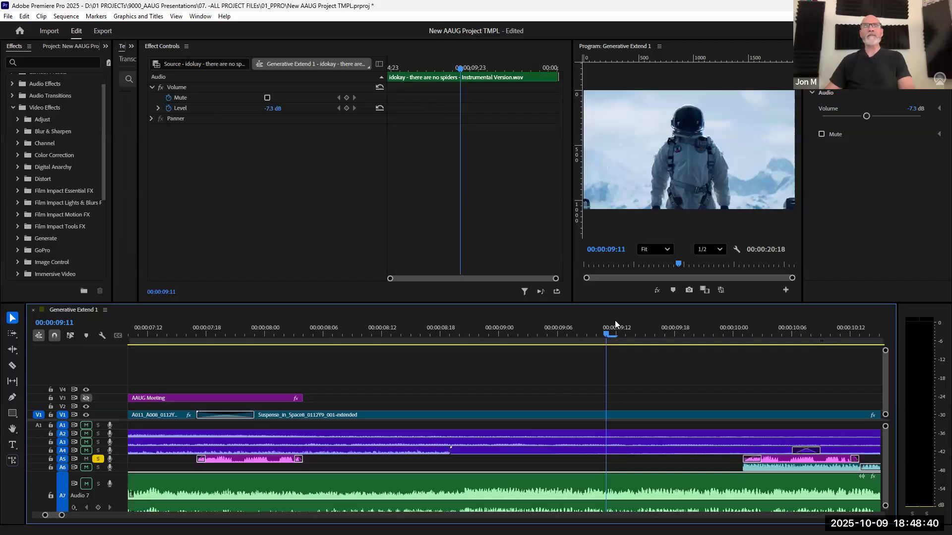
Keyframe the music clip's Level at 00:00:08:04 and lower it to -27.4 dB at 00:00:11:22 for a gradual fade
{"action": "left_click_drag", "start_coordinate": [469, 349], "coordinate": [304, 399]}
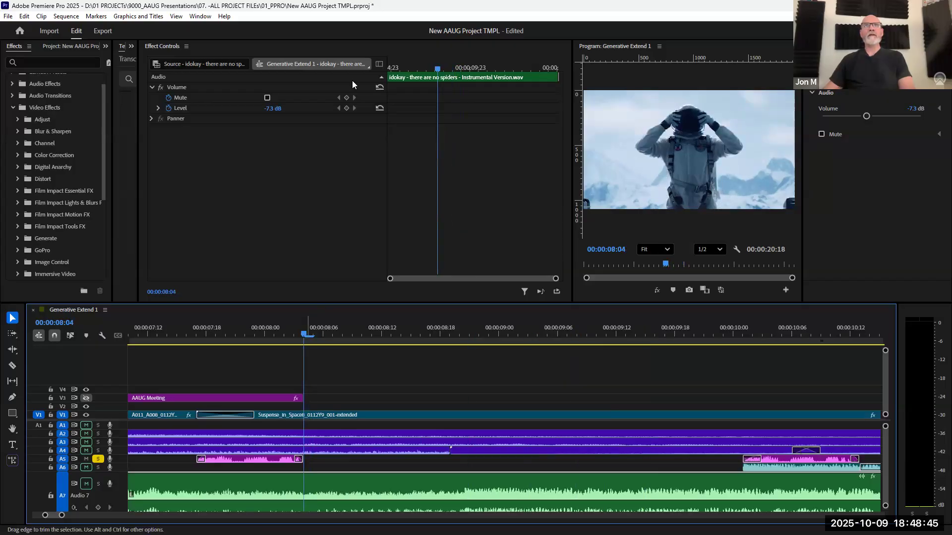
{"action": "left_click", "coordinate": [347, 108]}
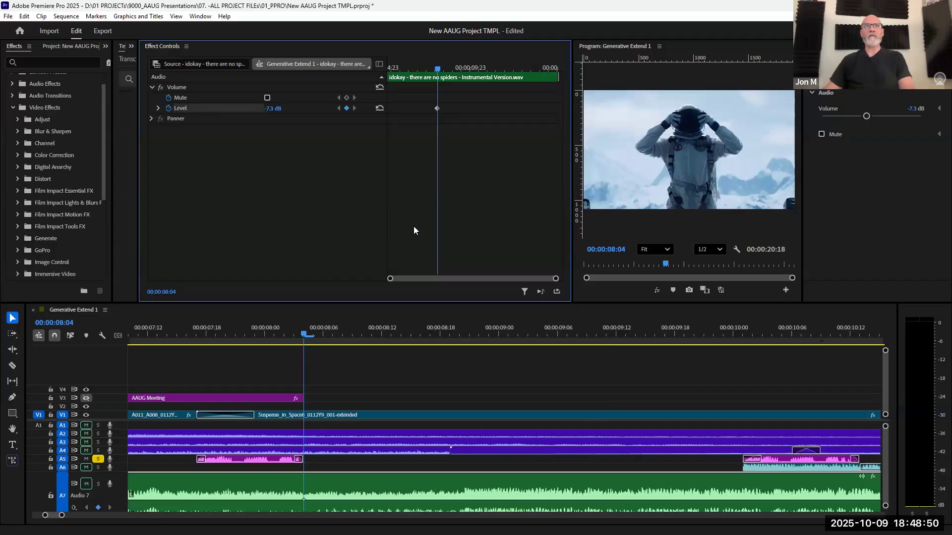
{"action": "left_click_drag", "start_coordinate": [436, 69], "coordinate": [503, 69]}
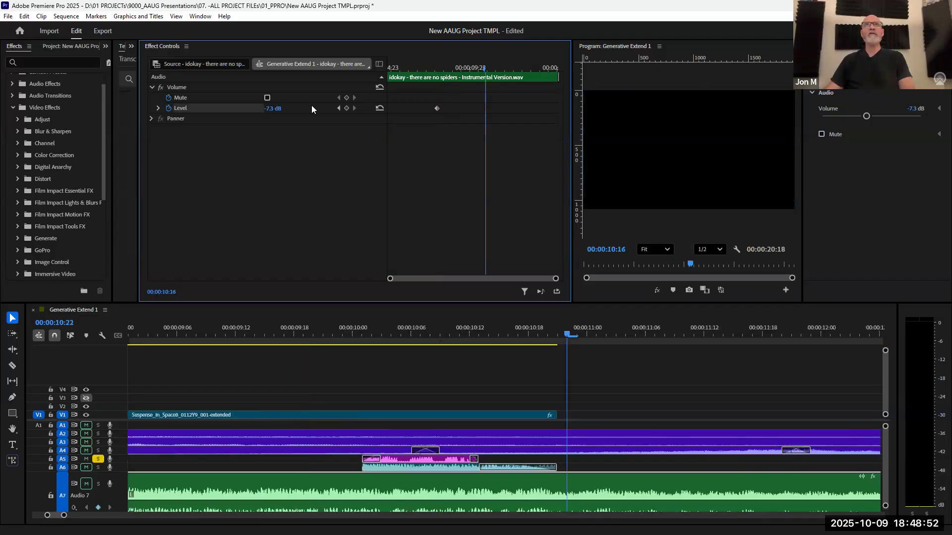
{"action": "left_click_drag", "start_coordinate": [273, 108], "coordinate": [238, 108]}
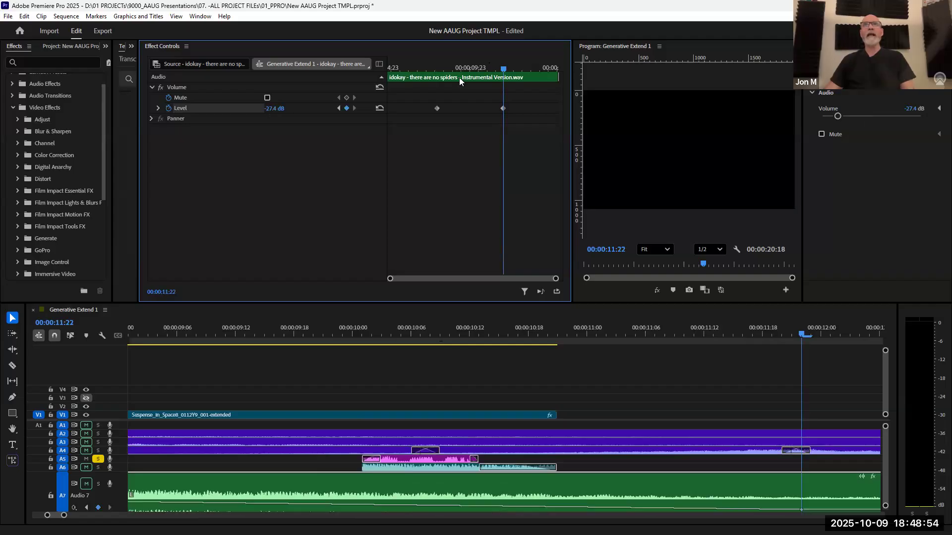
Play the music clip from just before its first Level keyframe to hear the fade, stopping at 00:00:09:02
{"action": "left_click", "coordinate": [422, 85]}
{"action": "key", "text": "space"}
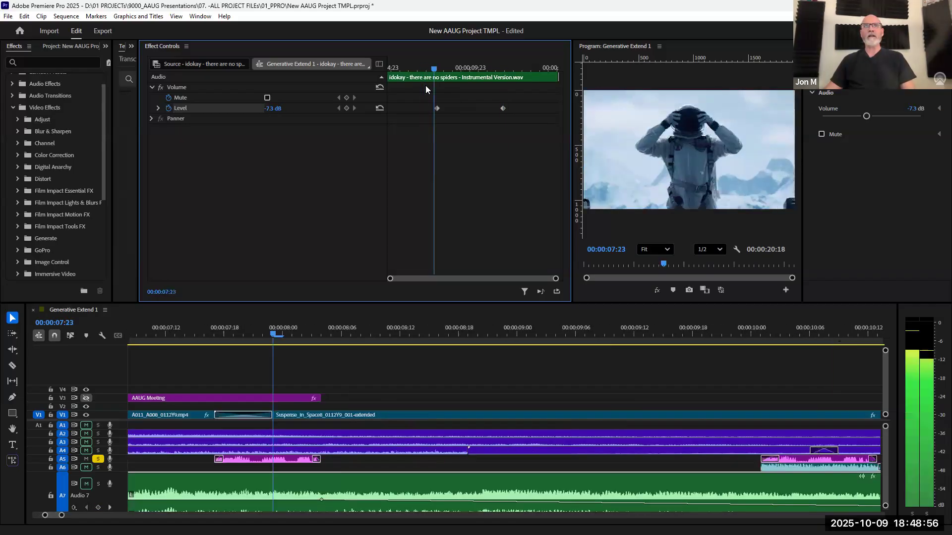
{"action": "key", "text": "space"}
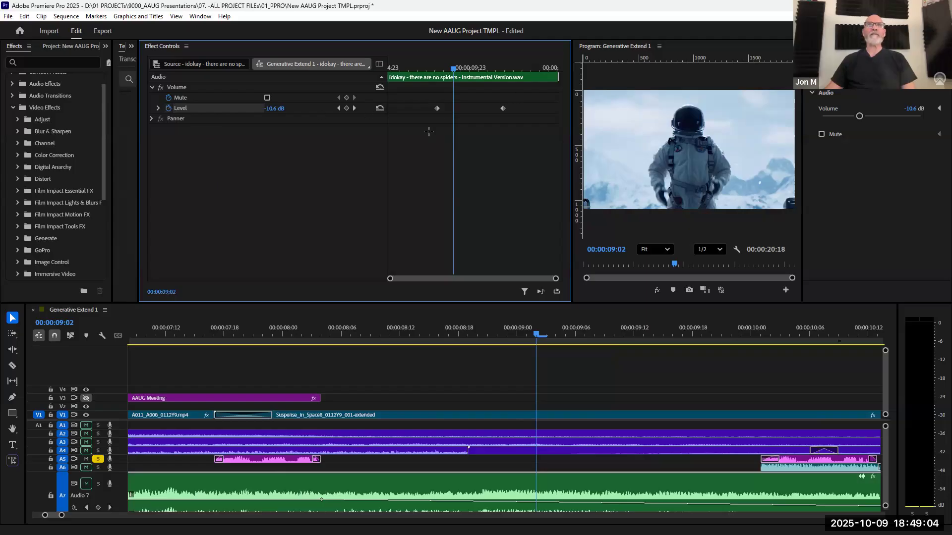
Remove both Level keyframes by disabling Level animation on the music clip, and enable it again at 00:00:09:02
{"action": "left_click_drag", "start_coordinate": [522, 99], "coordinate": [435, 129]}
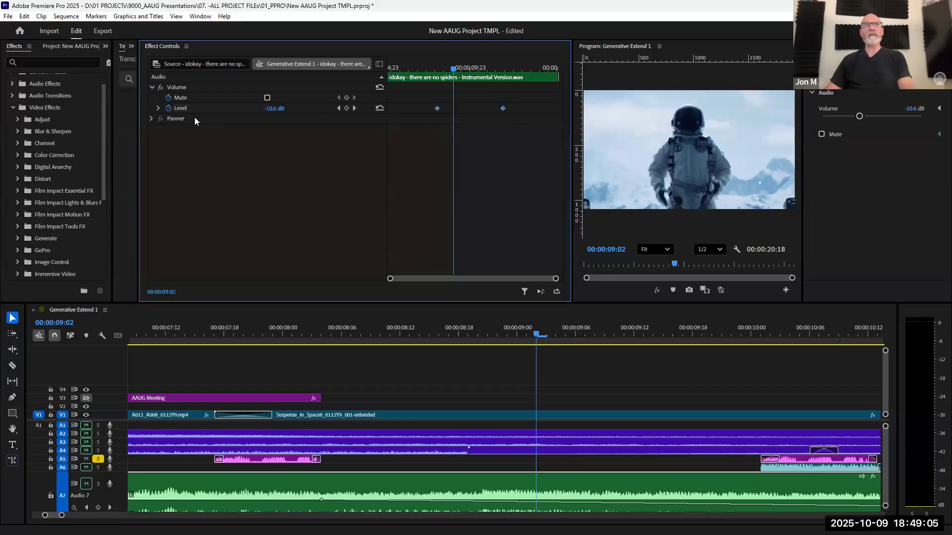
{"action": "left_click", "coordinate": [169, 108]}
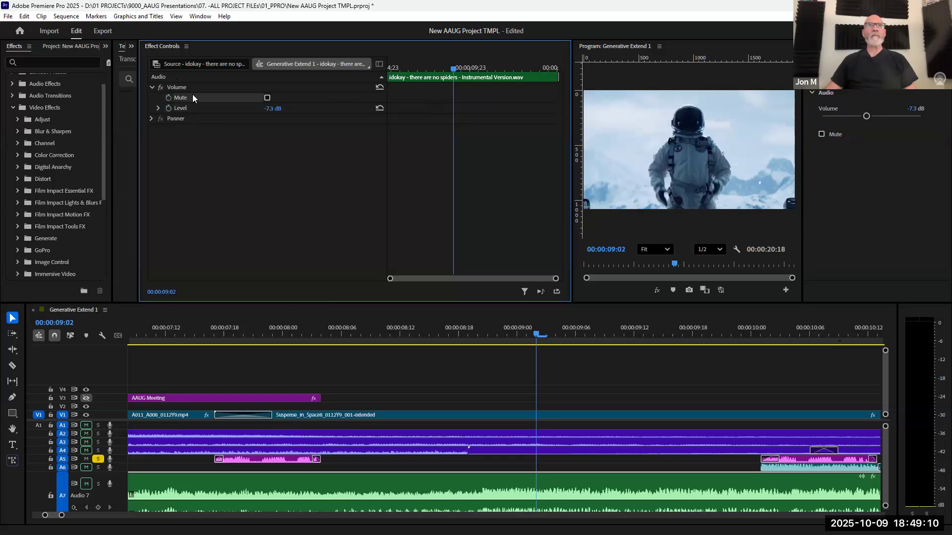
{"action": "left_click", "coordinate": [166, 109]}
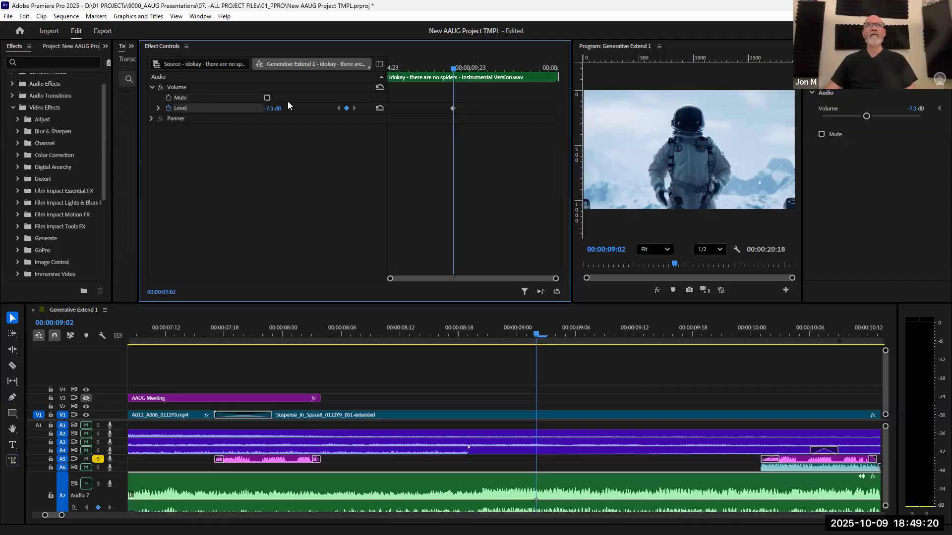
Fade the music clip to silence by lowering its Level to the minimum at 00:00:14:10
{"action": "key", "text": "Down"}
{"action": "left_click_drag", "start_coordinate": [272, 108], "coordinate": [218, 108]}
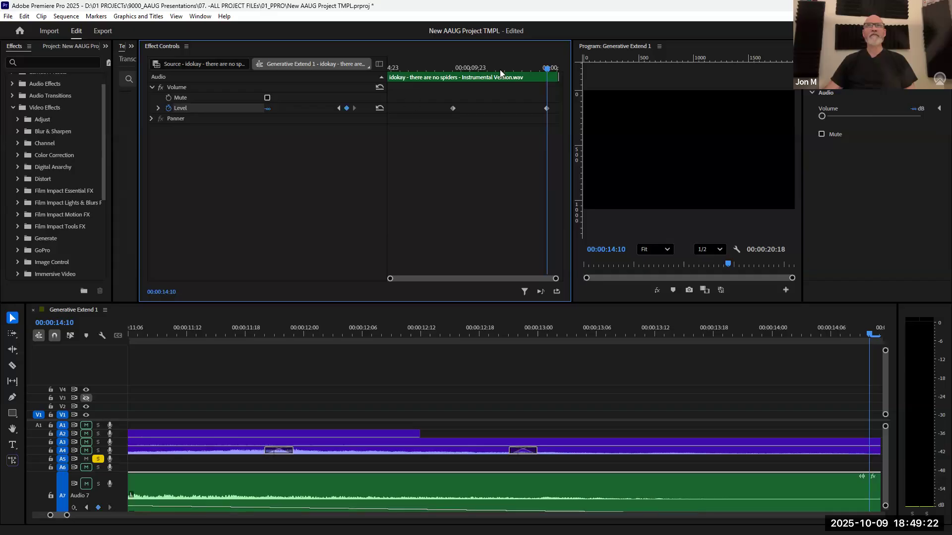
Set the music clip's Level to 2.6 dB at 00:00:06:02, and undo the Level changes back to the two fade keyframes
{"action": "key", "text": "Up"}
{"action": "key", "text": "Up"}
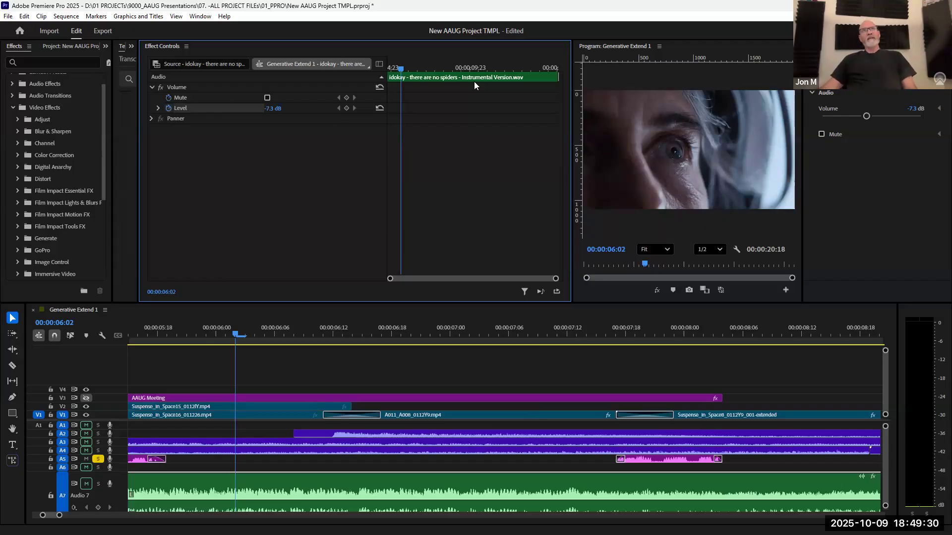
{"action": "mouse_move", "coordinate": [271, 108]}
{"action": "left_mouse_down"}
{"action": "mouse_move", "coordinate": [281, 108]}
{"action": "mouse_move", "coordinate": [263, 111]}
{"action": "left_mouse_up"}
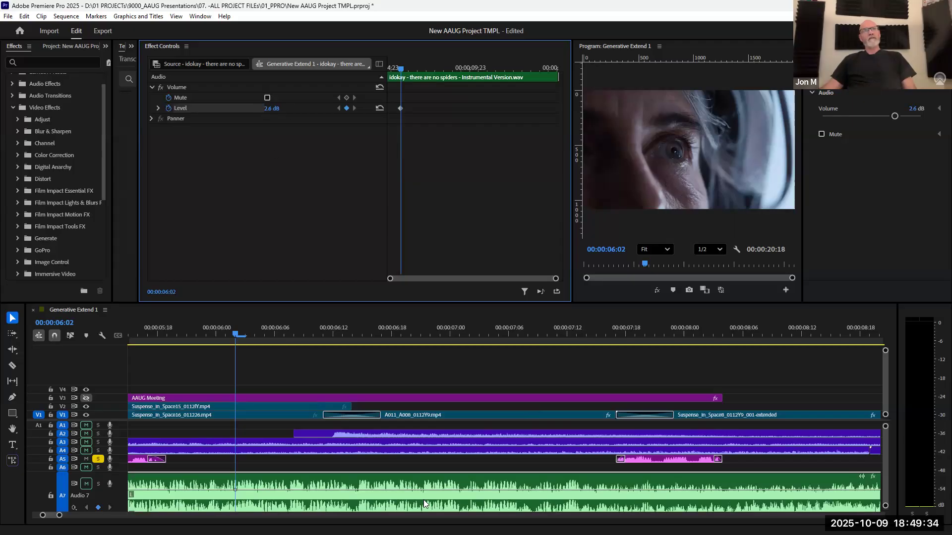
{"action": "key", "text": "ctrl+z"}
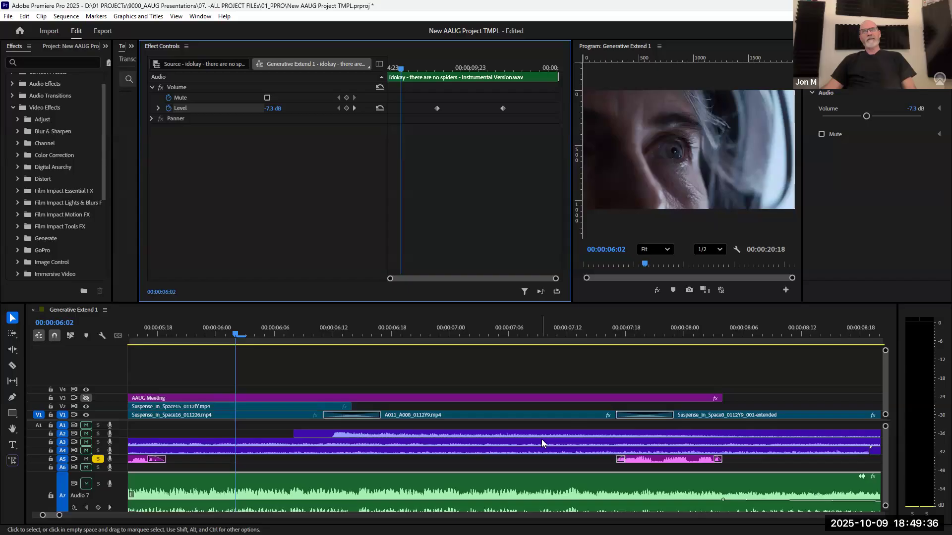
Select the ES_PE Hit 53 sound effect clip, raise its Level to 4.6 dB at 00:00:06:02, and undo the change
{"action": "left_click", "coordinate": [542, 439]}
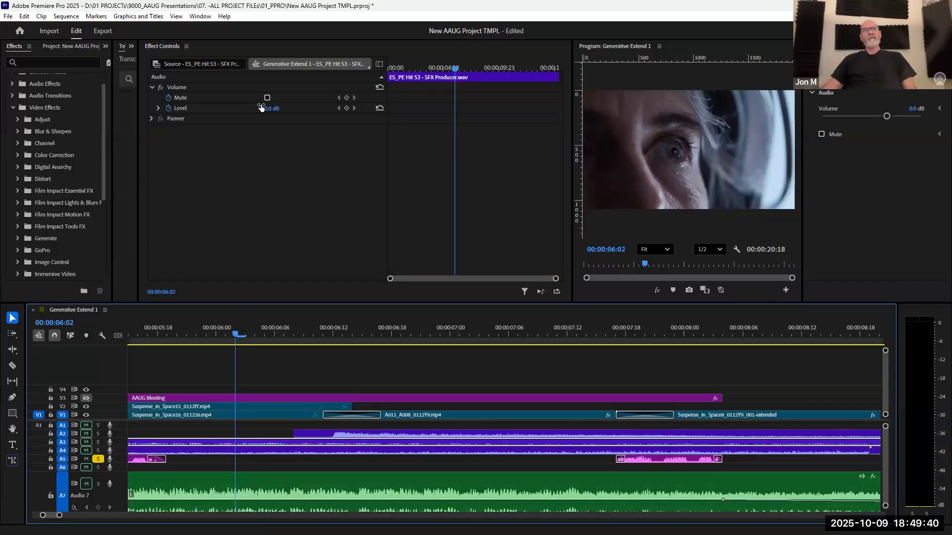
{"action": "left_click_drag", "start_coordinate": [271, 108], "coordinate": [279, 146]}
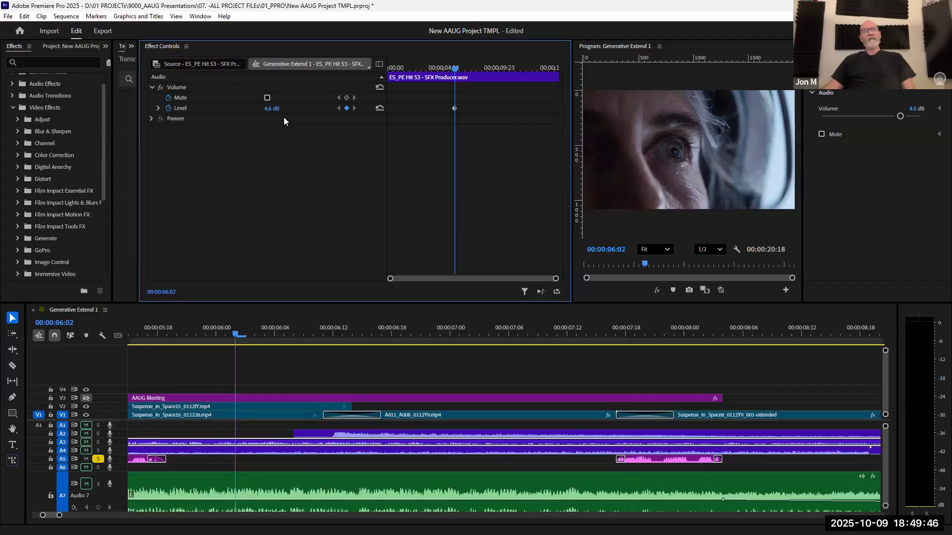
{"action": "key", "text": "ctrl+z"}
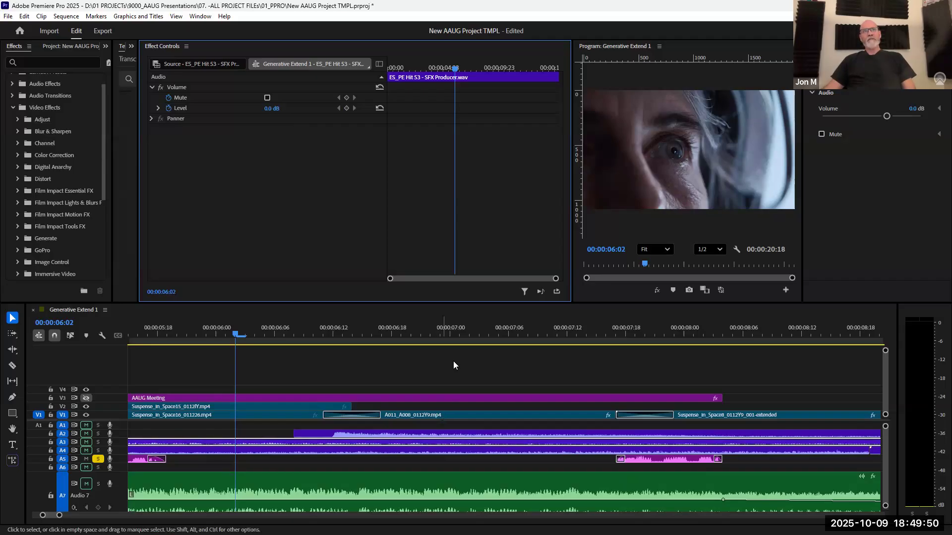
Select the A011_A008_0112Y9.mp4 clip on track V1 and examine the keyframe controls of its Motion and Opacity properties
{"action": "left_click", "coordinate": [453, 414]}
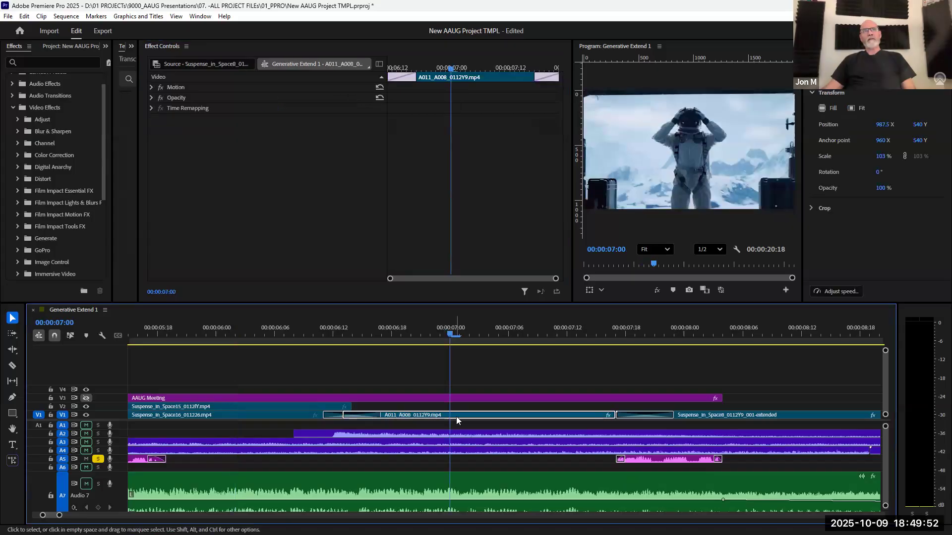
{"action": "left_click", "coordinate": [151, 87]}
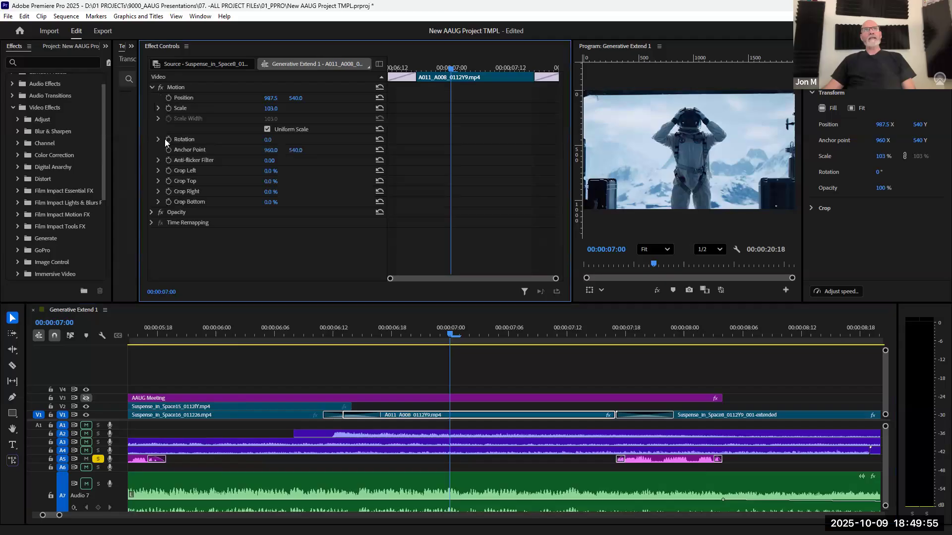
{"action": "left_click", "coordinate": [151, 87]}
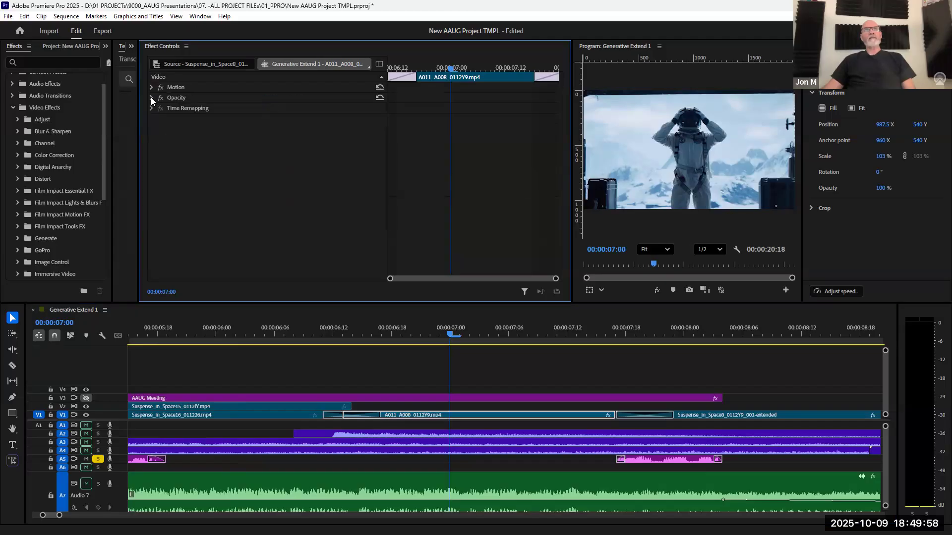
{"action": "left_click", "coordinate": [152, 98]}
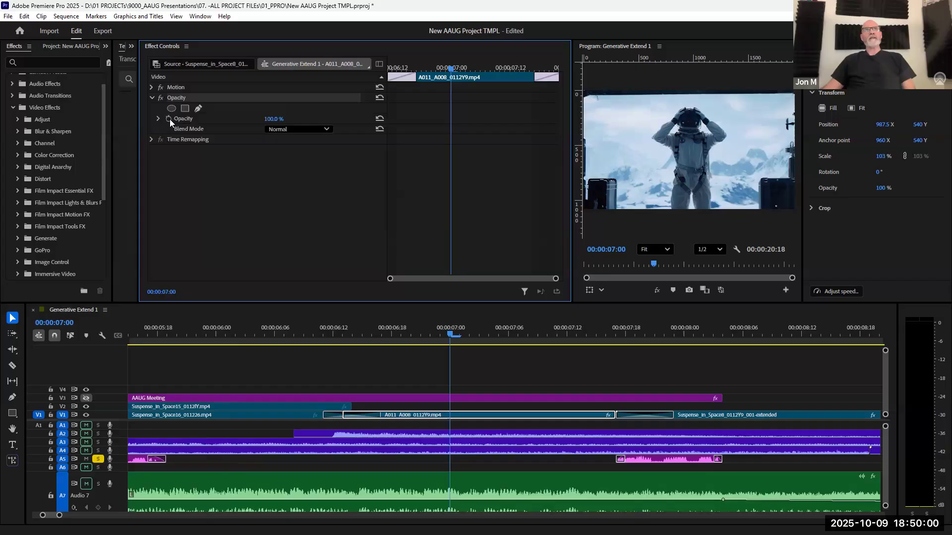
{"action": "left_click", "coordinate": [163, 89]}
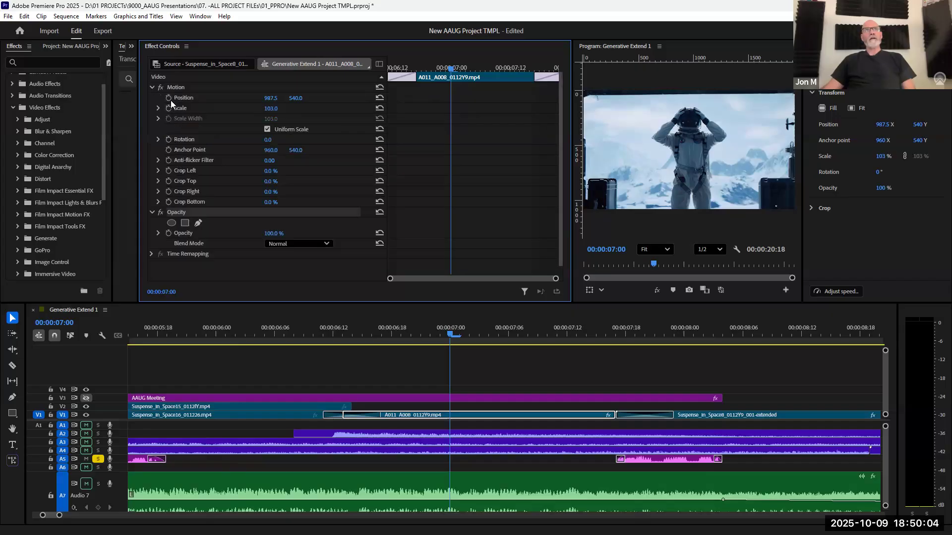
{"action": "left_click", "coordinate": [152, 88]}
Lower the opacity of the A011_A008_0112Y9.mp4 clip to 29% without keyframing it
{"action": "left_click", "coordinate": [271, 120]}
{"action": "type", "text": "30"}
{"action": "key", "text": "Return"}
{"action": "left_click_drag", "start_coordinate": [276, 119], "coordinate": [275, 119]}
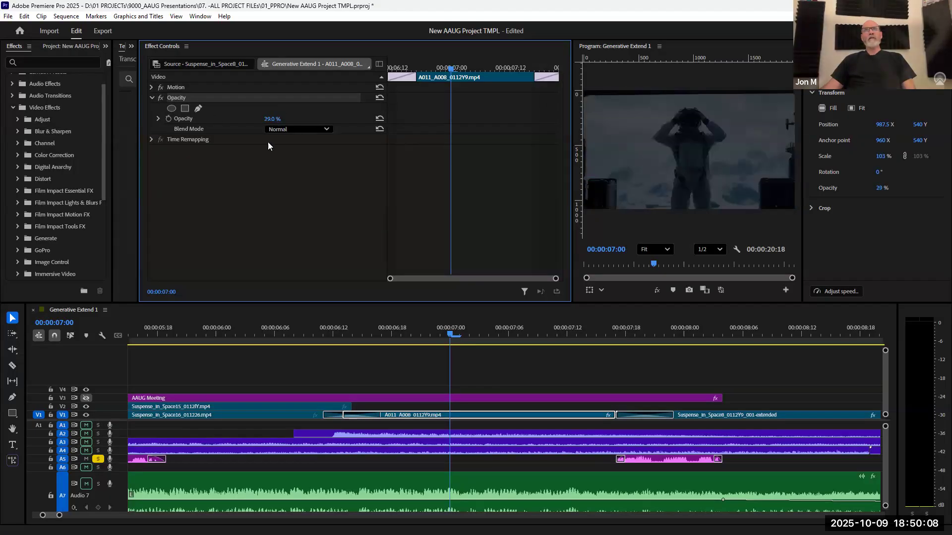
Enable opacity keyframing on the video clip shortly after 00:00:07:00 and raise the opacity to 100% at 00:00:07:08
{"action": "left_click_drag", "start_coordinate": [450, 68], "coordinate": [493, 69]}
{"action": "left_click", "coordinate": [461, 69]}
{"action": "left_click", "coordinate": [169, 119]}
{"action": "left_click_drag", "start_coordinate": [269, 119], "coordinate": [410, 79]}
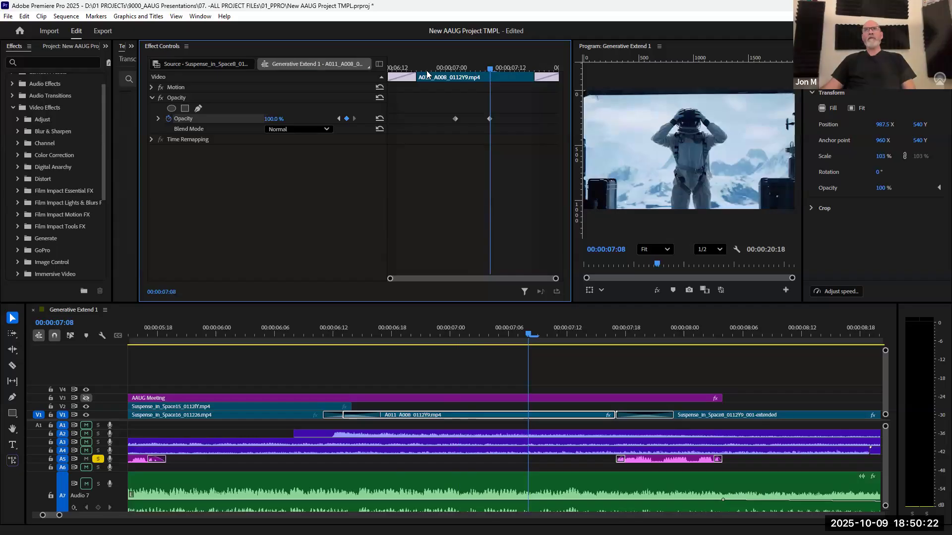
Disable opacity keyframing on the video clip at 00:00:07:09 and accept deleting its existing keyframes
{"action": "key", "text": "Right"}
{"action": "left_click", "coordinate": [169, 119]}
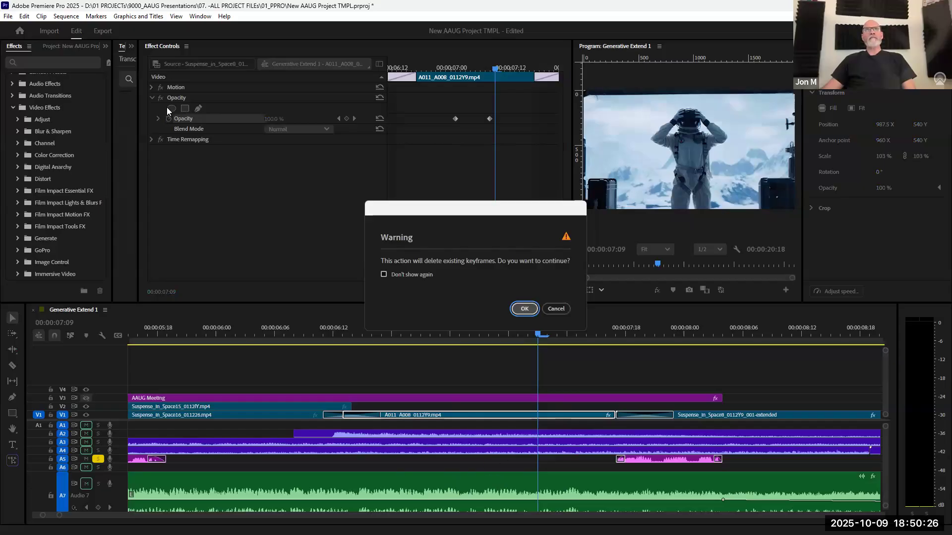
{"action": "key", "text": "Return"}
Select the Glitch (69).wav clip on track A5 at 00:00:07:21 and lower its Level to -16.7 dB there
{"action": "left_click", "coordinate": [624, 457]}
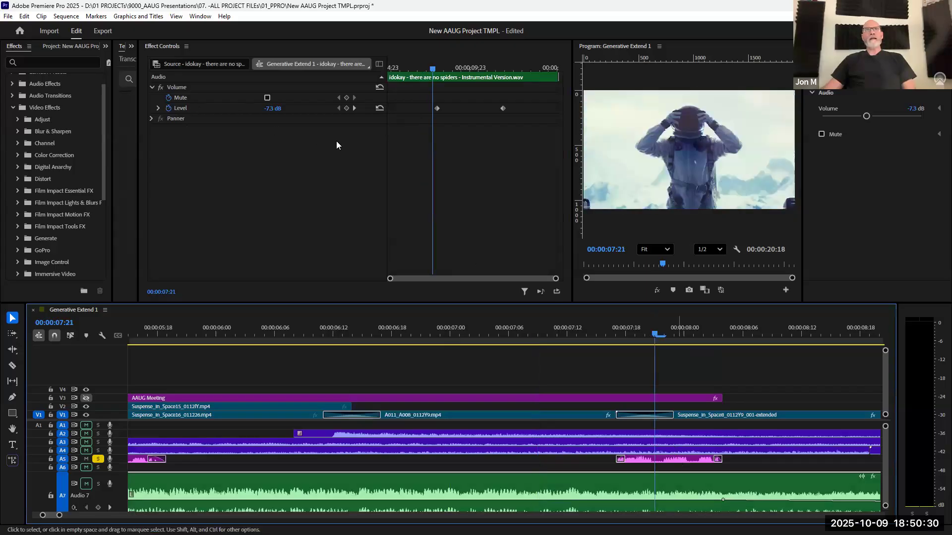
{"action": "left_click_drag", "start_coordinate": [272, 110], "coordinate": [273, 109]}
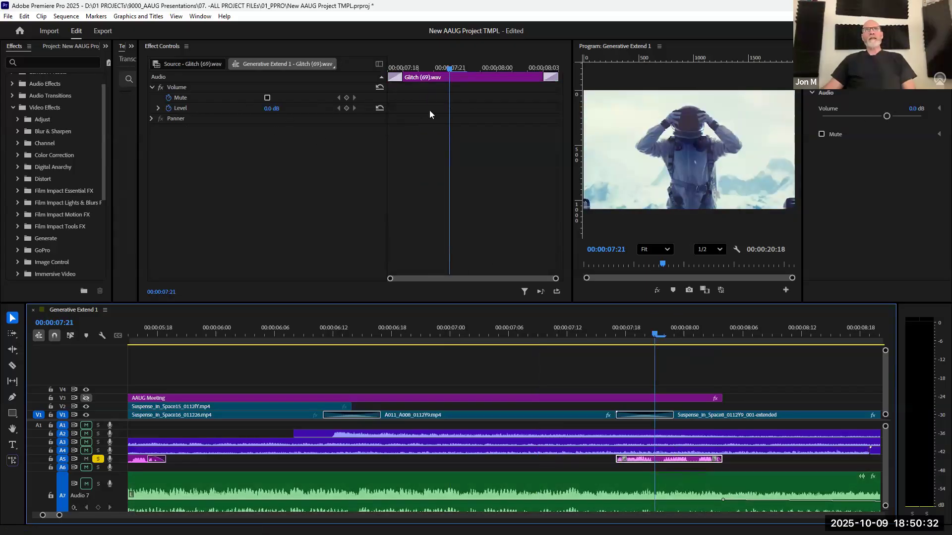
{"action": "left_click", "coordinate": [410, 119]}
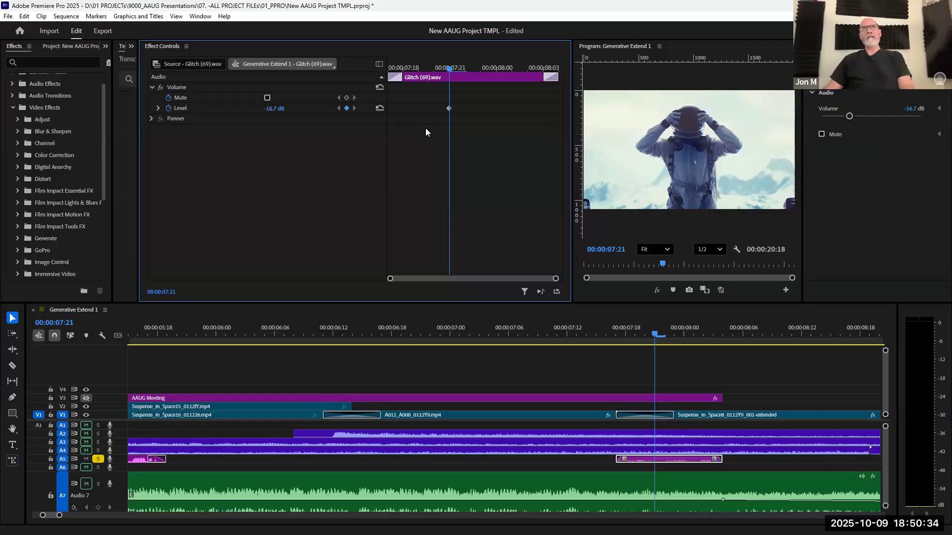
Undo the last Level change on Glitch (69).wav, and fit the whole sequence in the timeline at 00:00:07:20
{"action": "key", "text": "ctrl+z"}
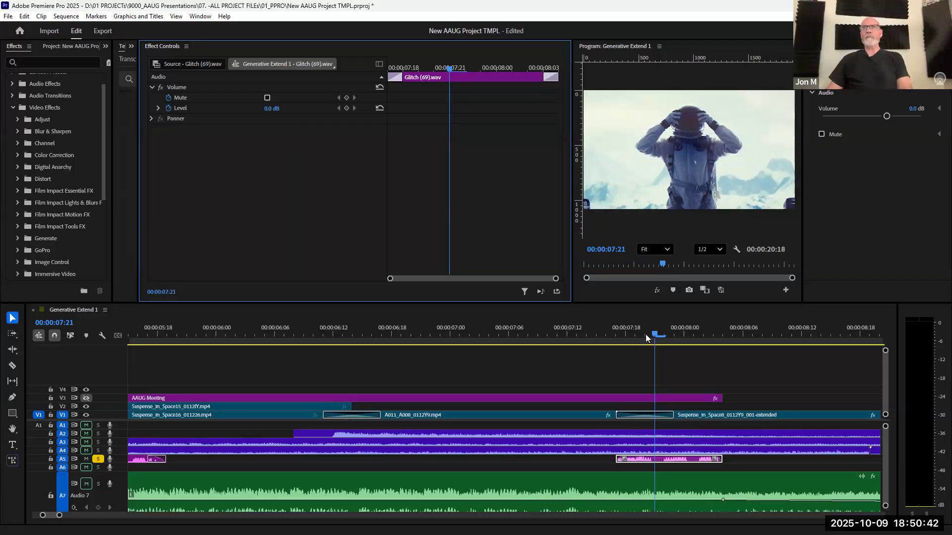
{"action": "key", "text": "Left"}
{"action": "key", "text": "backslash"}
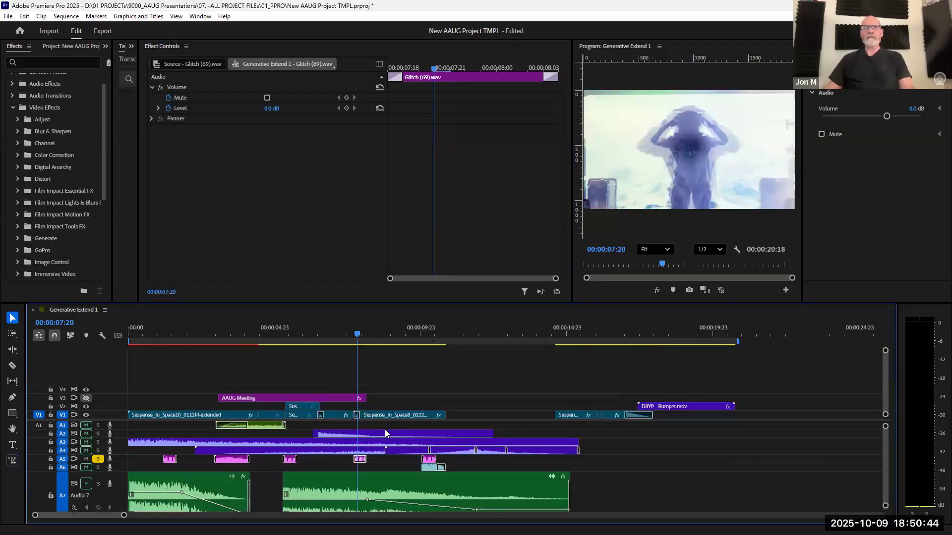
Collapse the Audio 7 track to its minimum height and widen the Text panel beside Effect Controls
{"action": "double_click", "coordinate": [119, 482]}
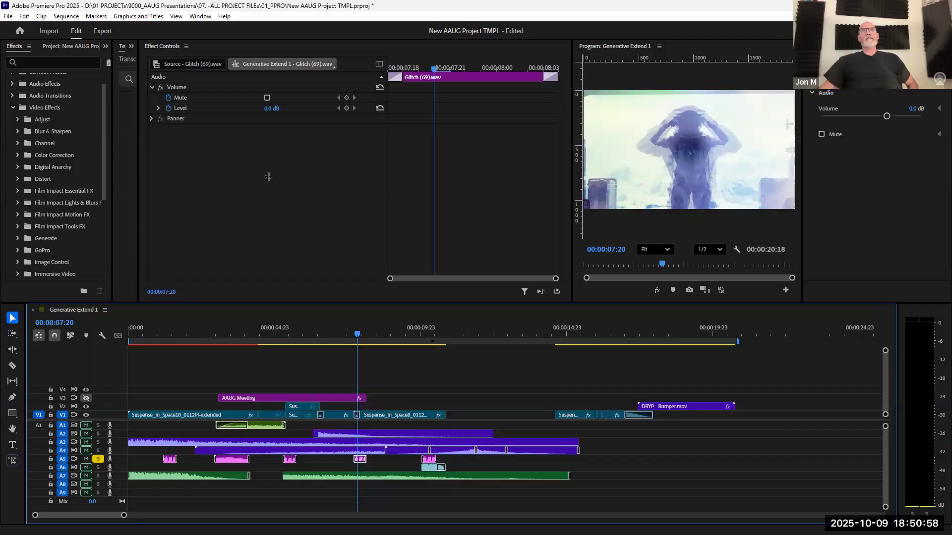
{"action": "left_click_drag", "start_coordinate": [268, 177], "coordinate": [287, 177]}
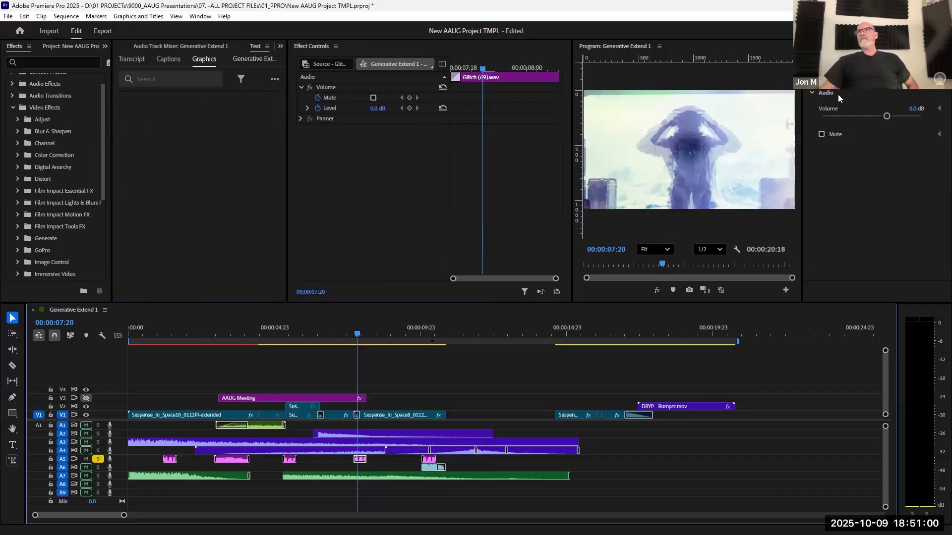
Show the Slack Brand Colors library and switch to the virtual desktop named AE
{"action": "left_click", "coordinate": [875, 49]}
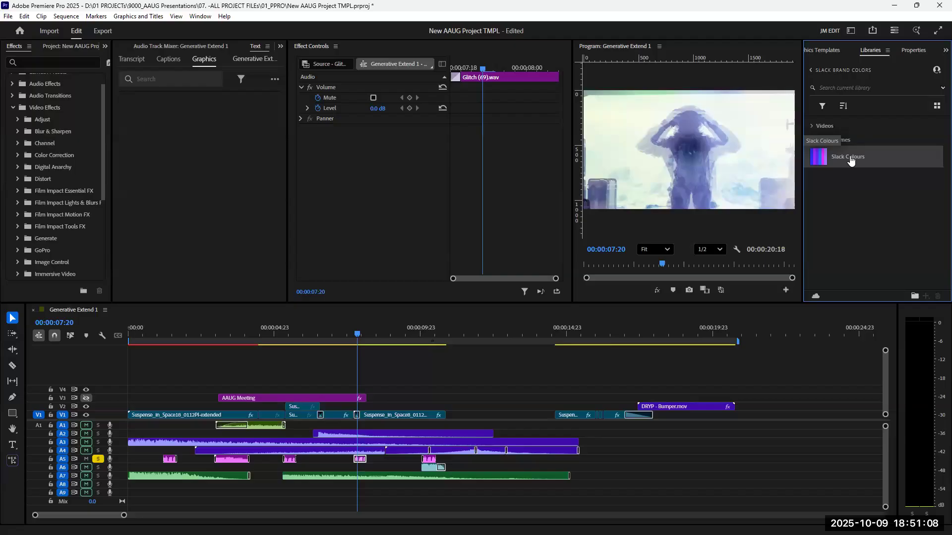
{"action": "key", "text": "super+d"}
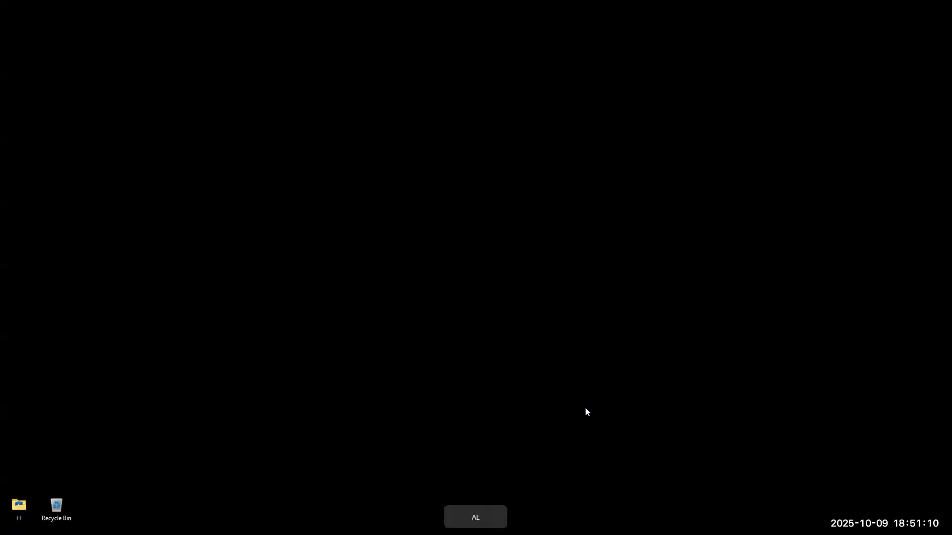